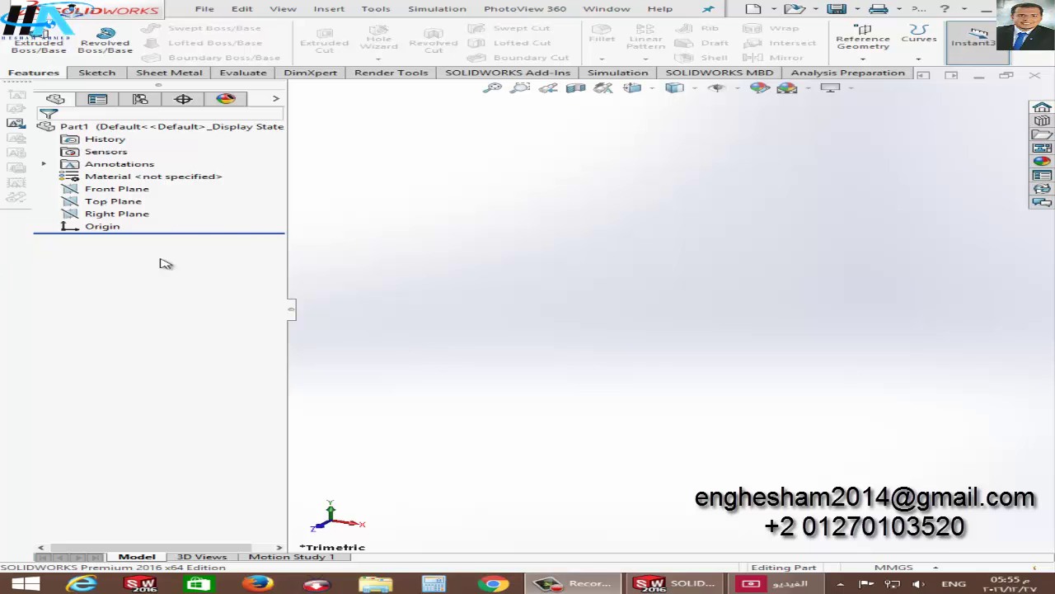
# Open Sketch1 on the Front Plane with the Midpoint Line tool active.
pyautogui.click(115, 188)
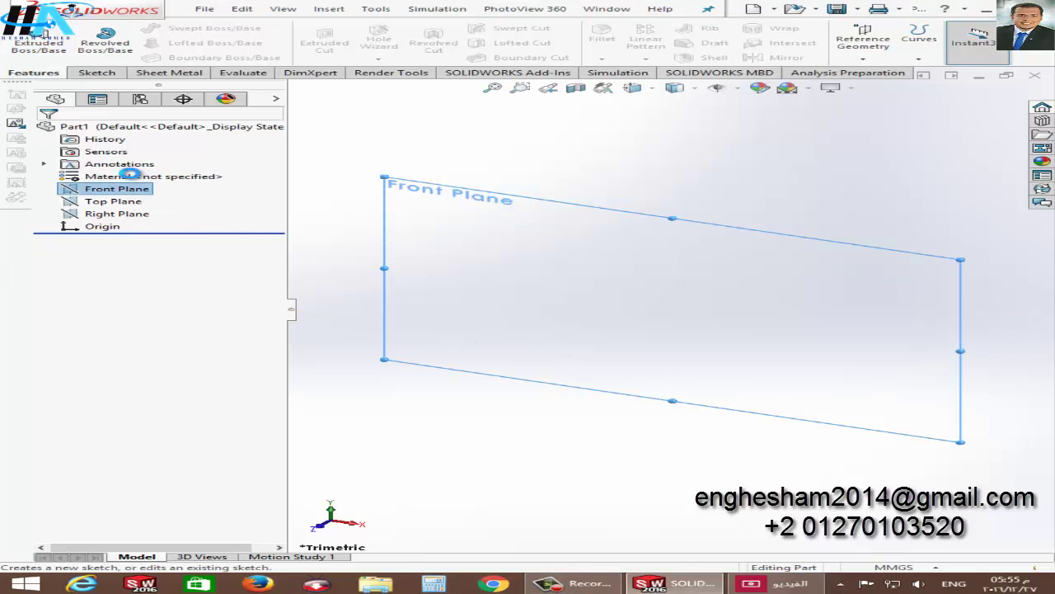
pyautogui.click(132, 175)
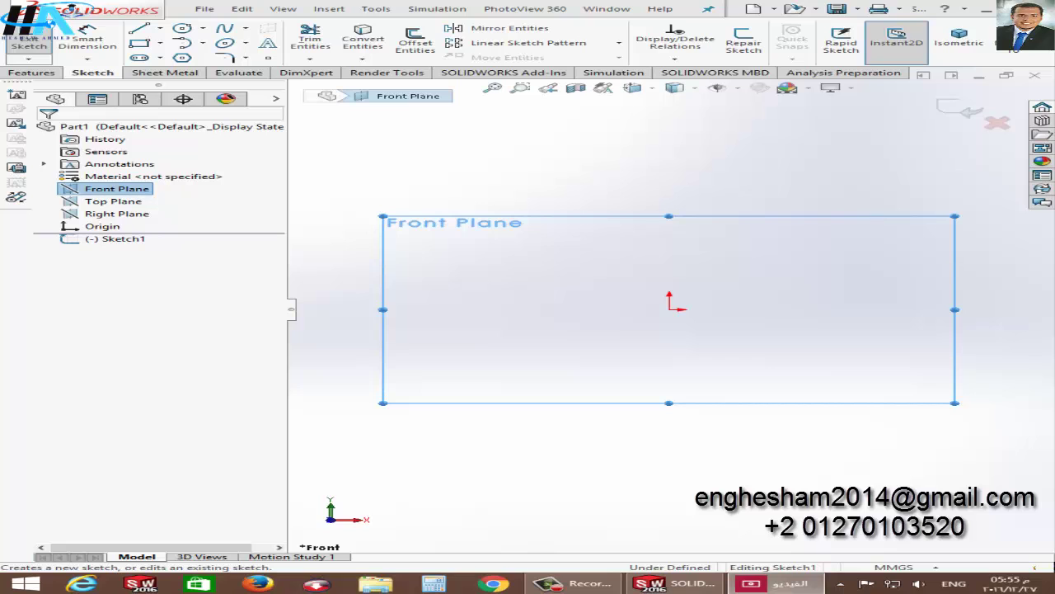
pyautogui.click(162, 29)
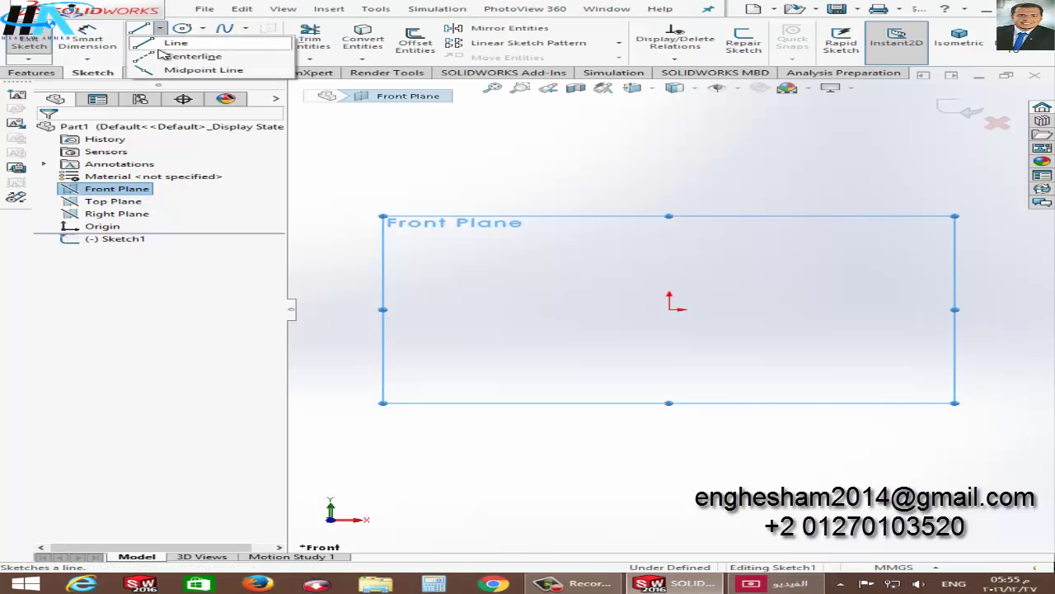
pyautogui.click(173, 67)
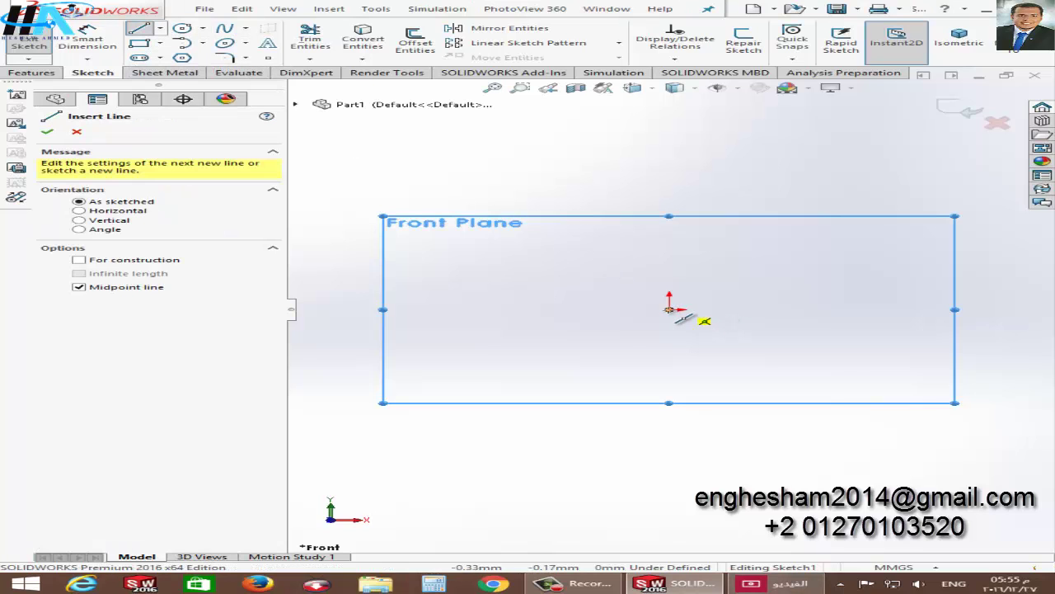
# Draw a vertical midpoint line centred on the origin.
pyautogui.click(669, 309)
pyautogui.click(667, 202)
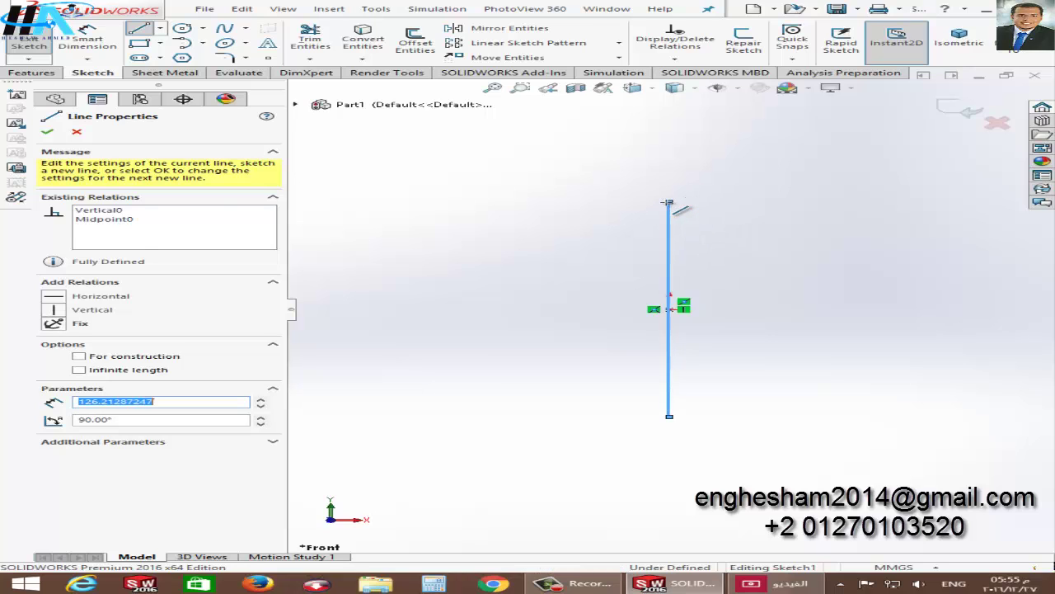
pyautogui.press('Escape')
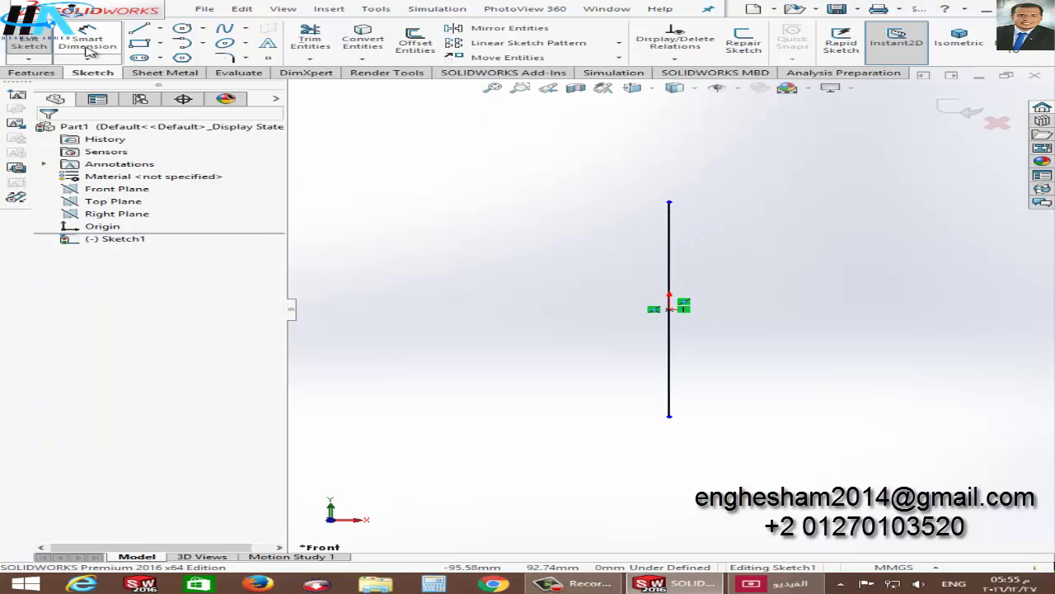
# Dimension the vertical line to 240 mm.
pyautogui.click(91, 52)
pyautogui.click(670, 266)
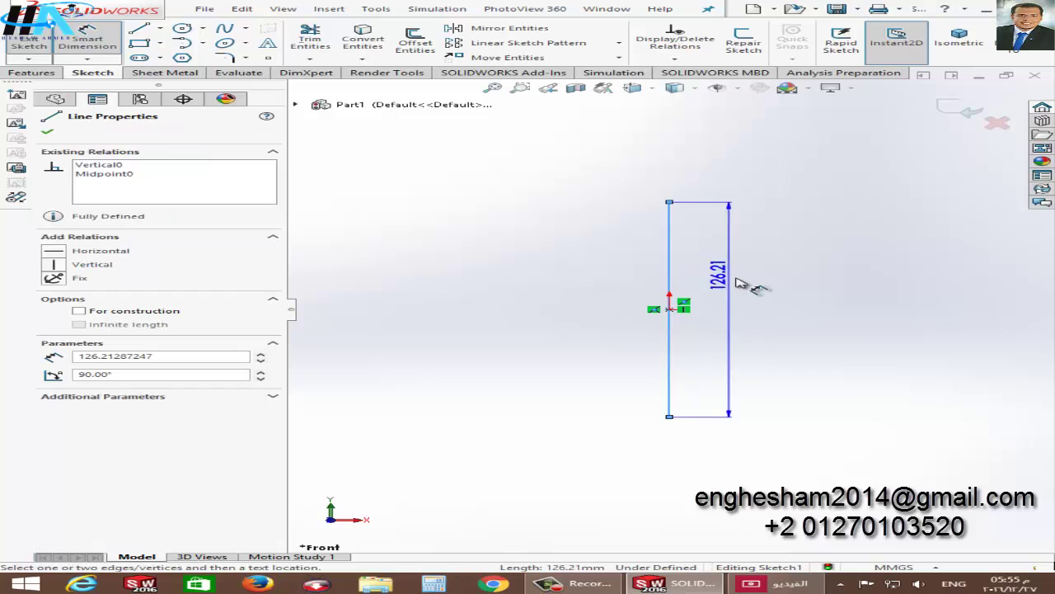
pyautogui.click(771, 299)
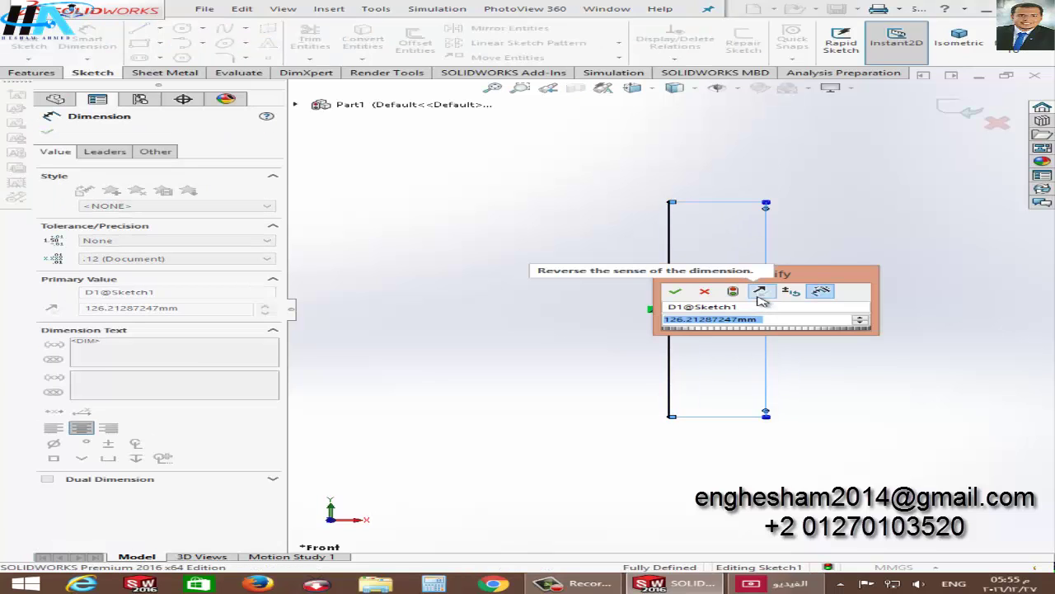
pyautogui.write('240')
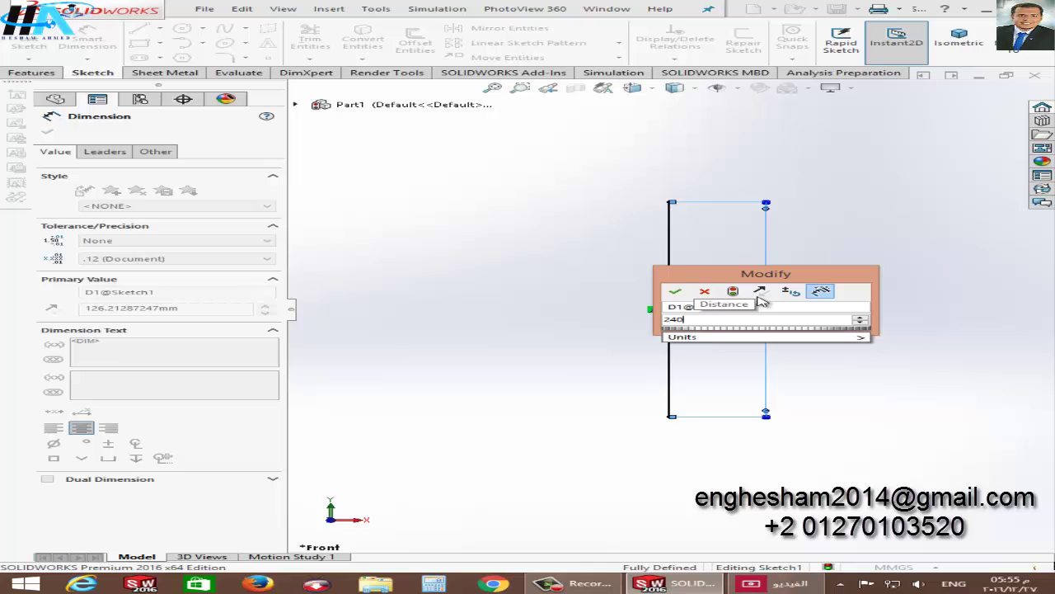
pyautogui.press('Return')
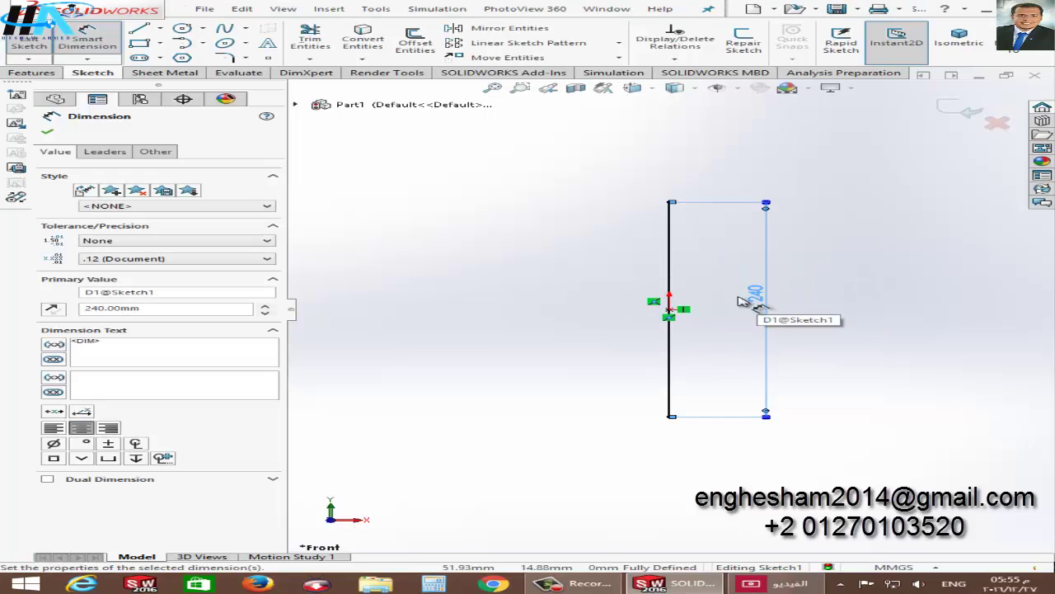
pyautogui.scroll(-2, 624, 306)
pyautogui.scroll(3, 734, 334)
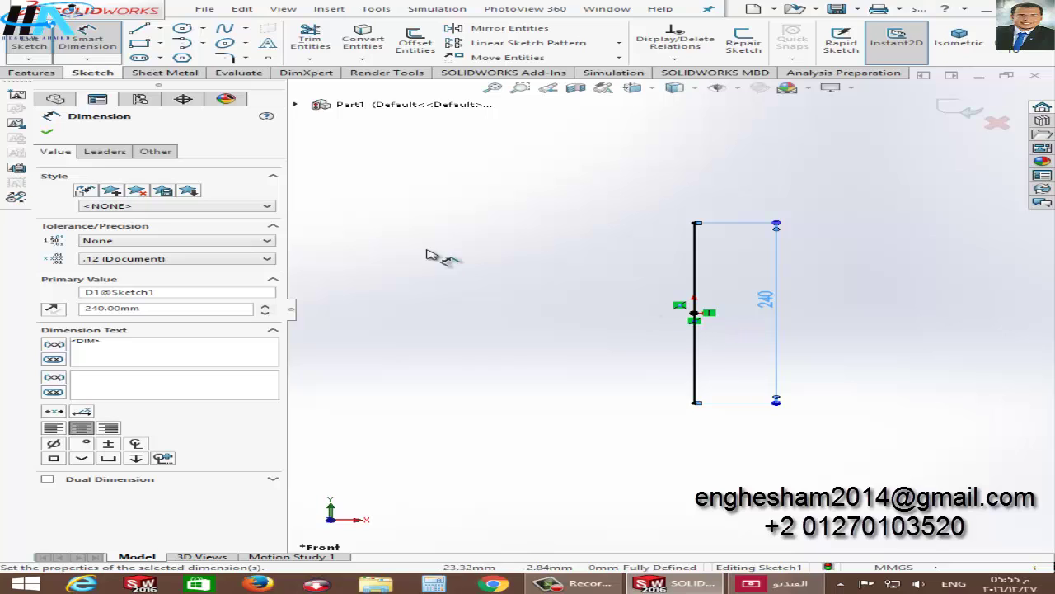
pyautogui.click(50, 130)
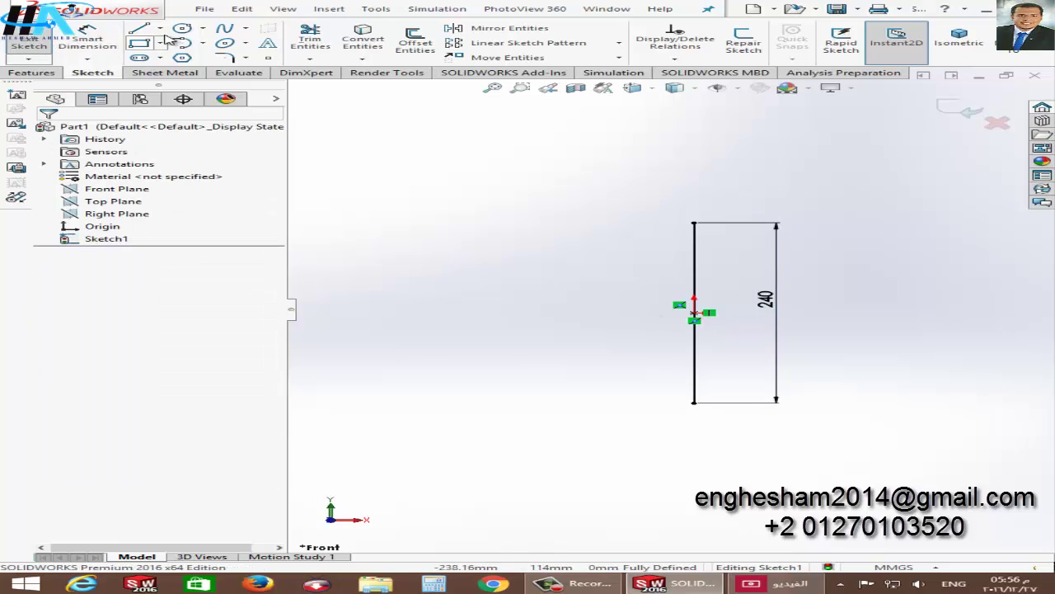
# Draw a 180° centrepoint arc joining the line's top and bottom ends, then exit the sketch.
pyautogui.click(203, 45)
pyautogui.click(233, 84)
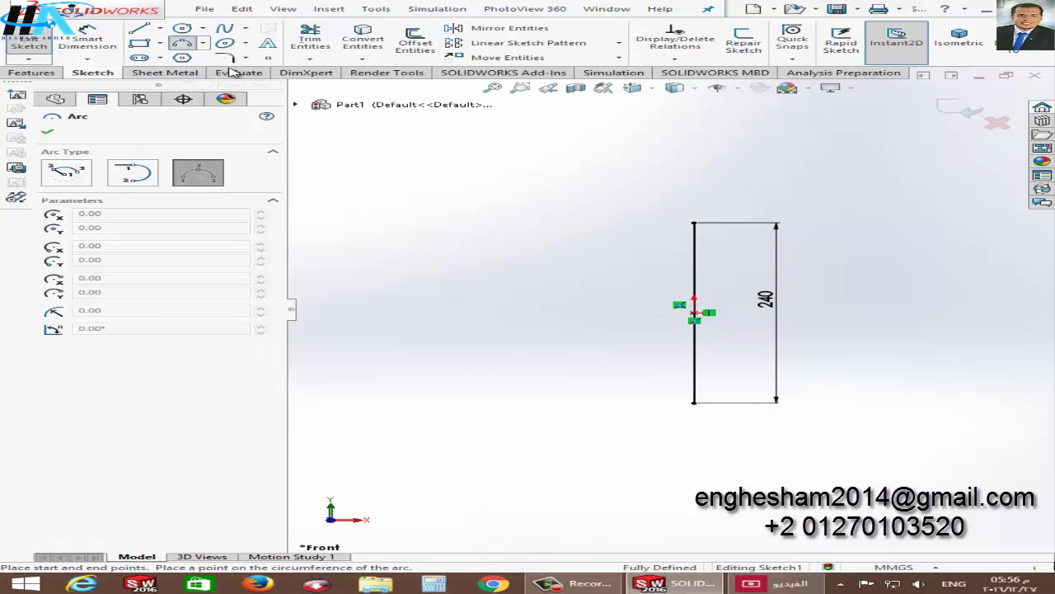
pyautogui.click(204, 46)
pyautogui.click(229, 52)
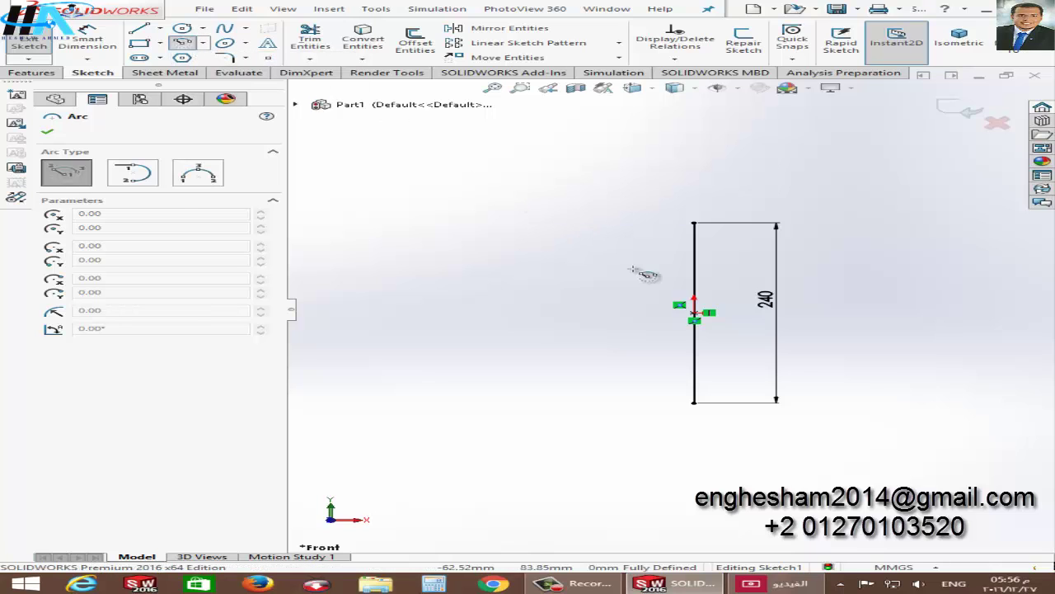
pyautogui.click(694, 312)
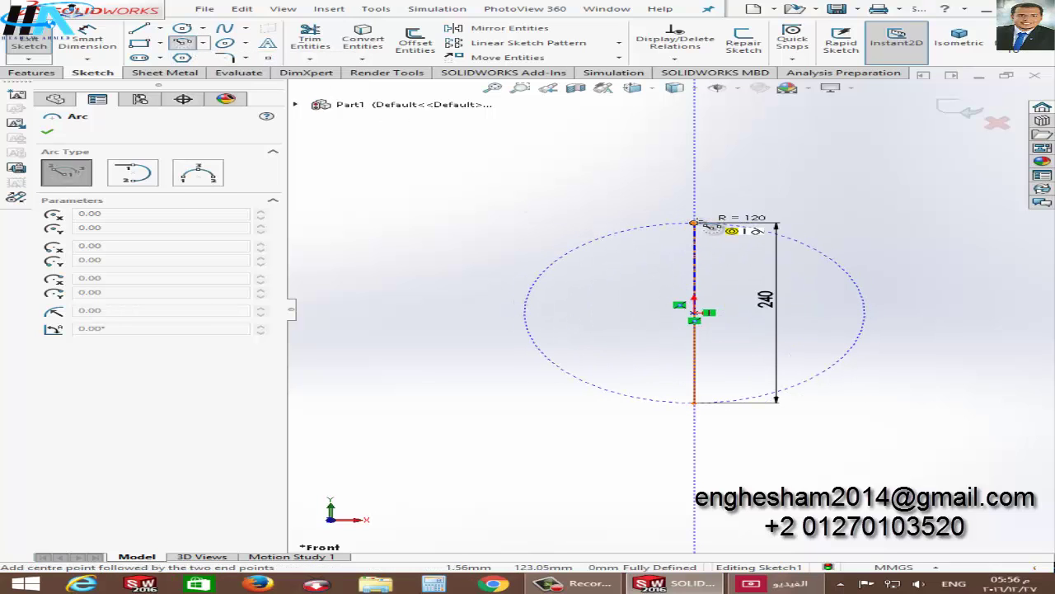
pyautogui.click(694, 222)
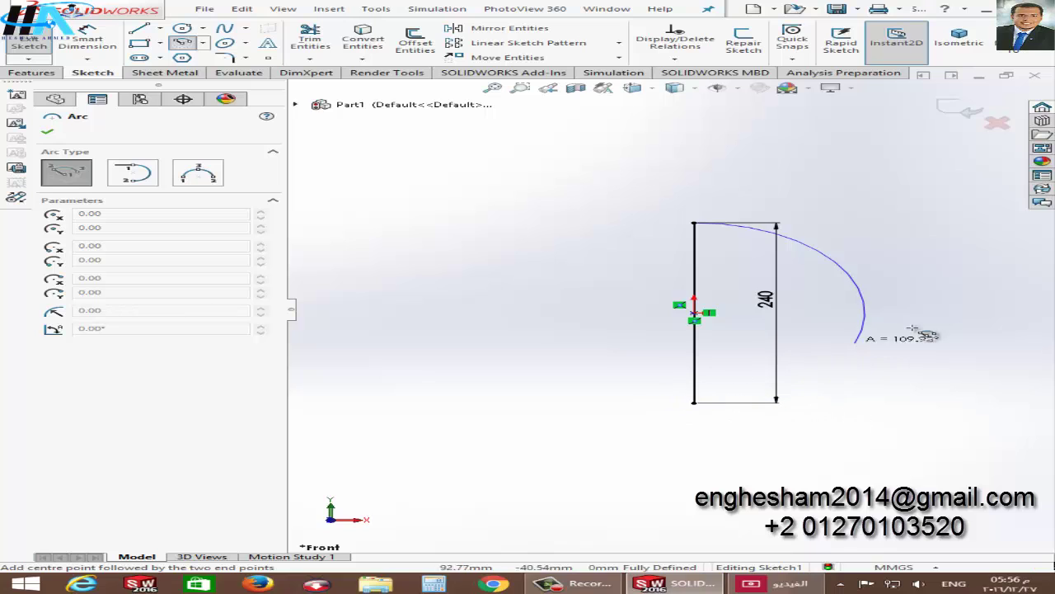
pyautogui.click(697, 403)
pyautogui.click(47, 131)
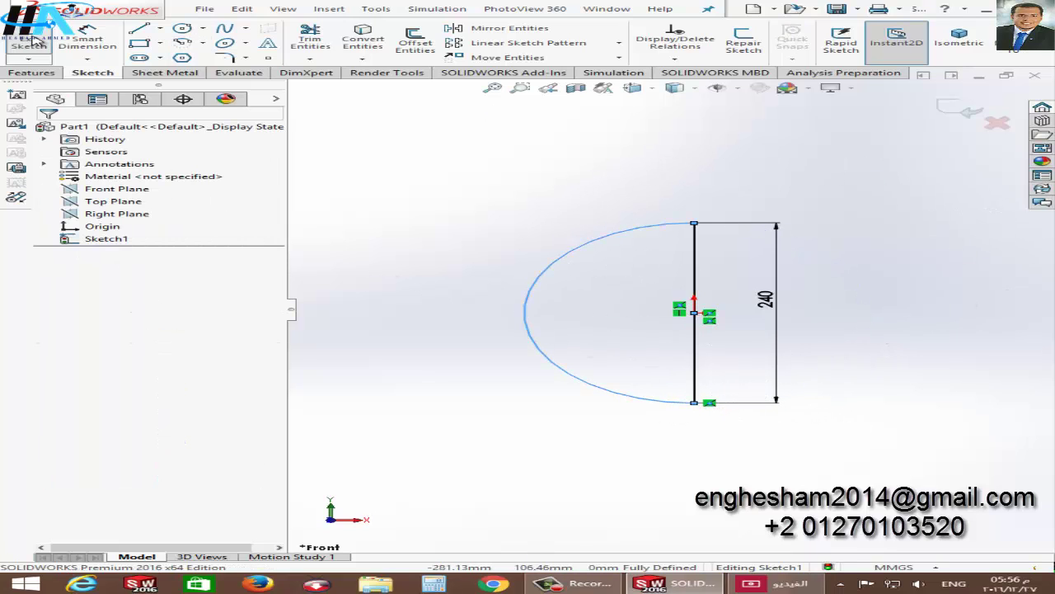
pyautogui.click(27, 42)
# Revolve the half-disc 180° about the vertical line as a solid, reversed direction.
pyautogui.click(105, 41)
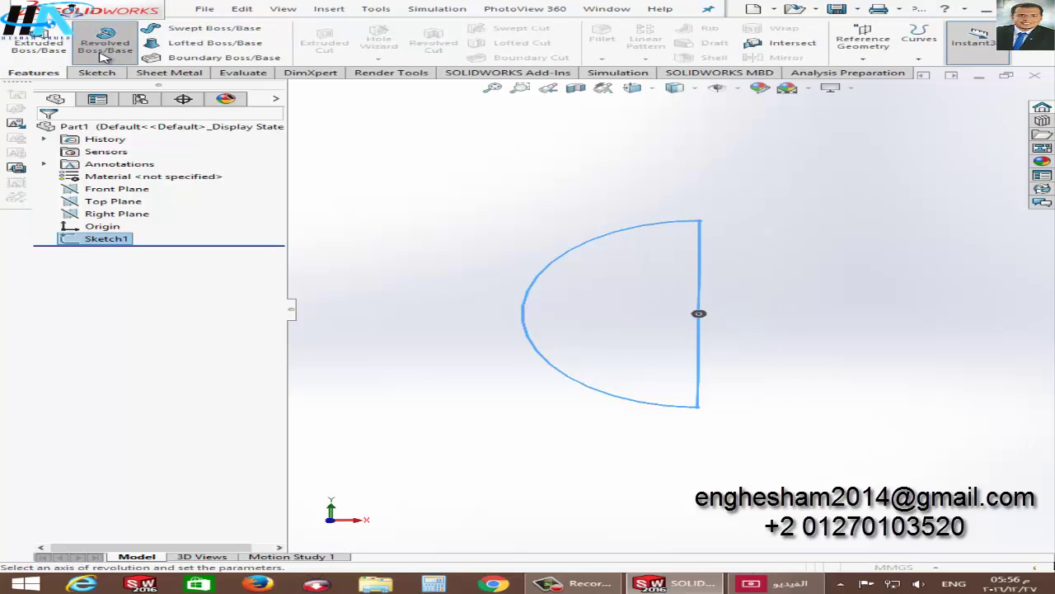
pyautogui.click(170, 328)
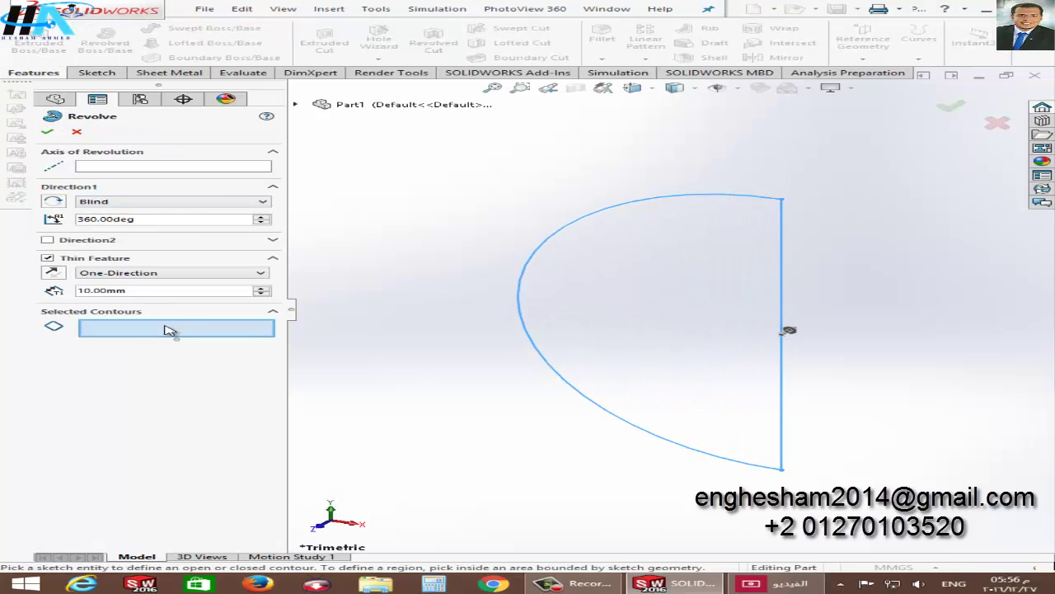
pyautogui.click(707, 329)
pyautogui.click(176, 168)
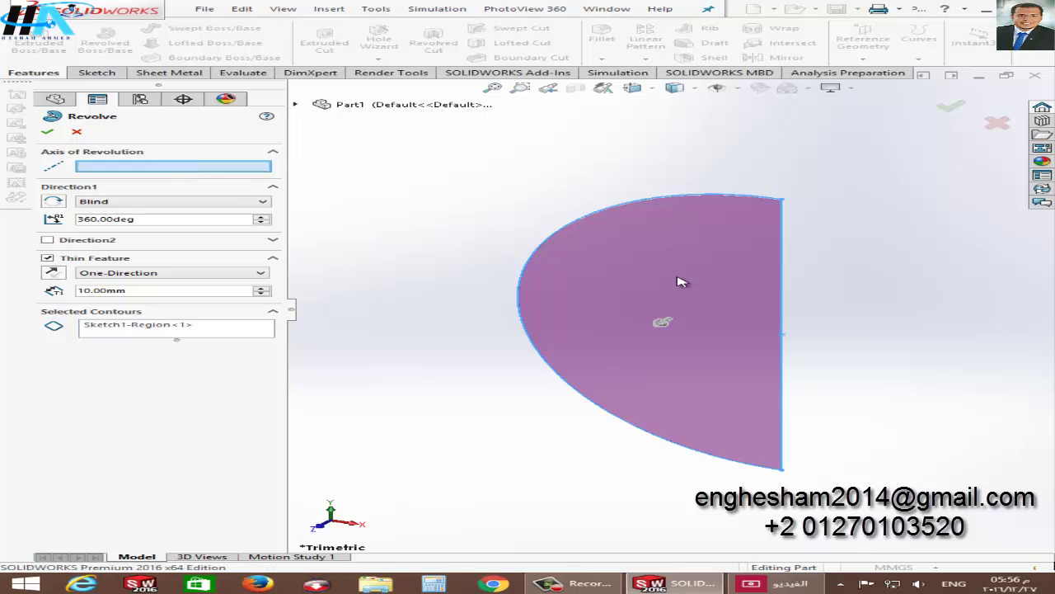
pyautogui.click(783, 292)
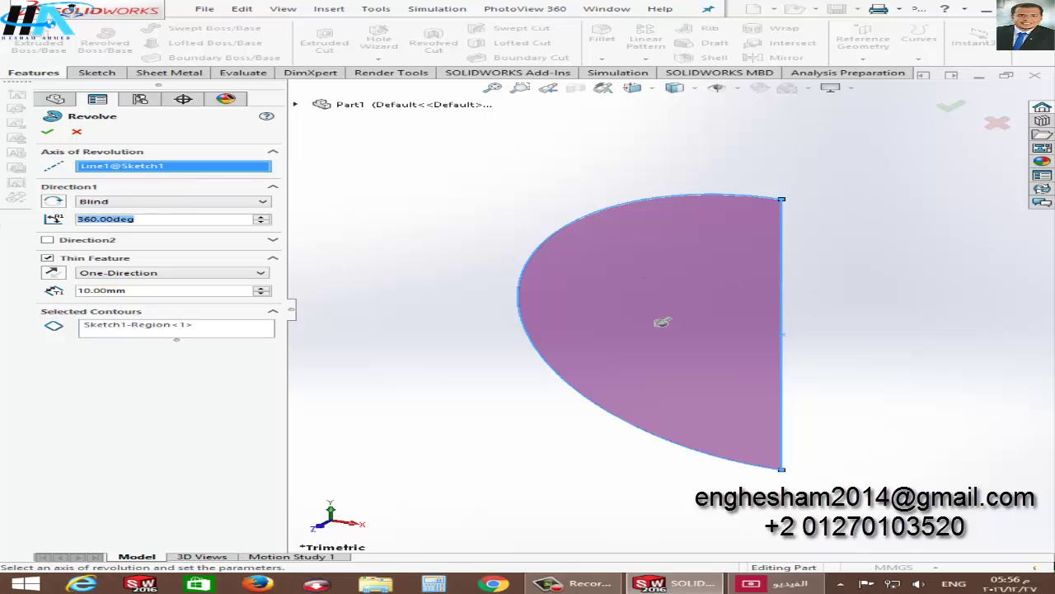
pyautogui.write('180')
pyautogui.press('Return')
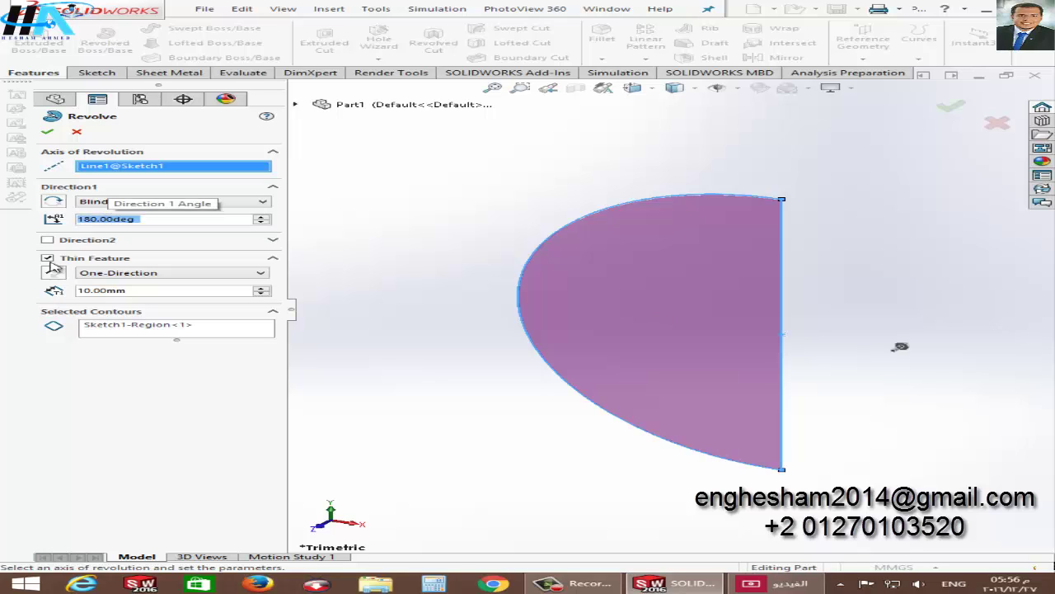
pyautogui.click(47, 258)
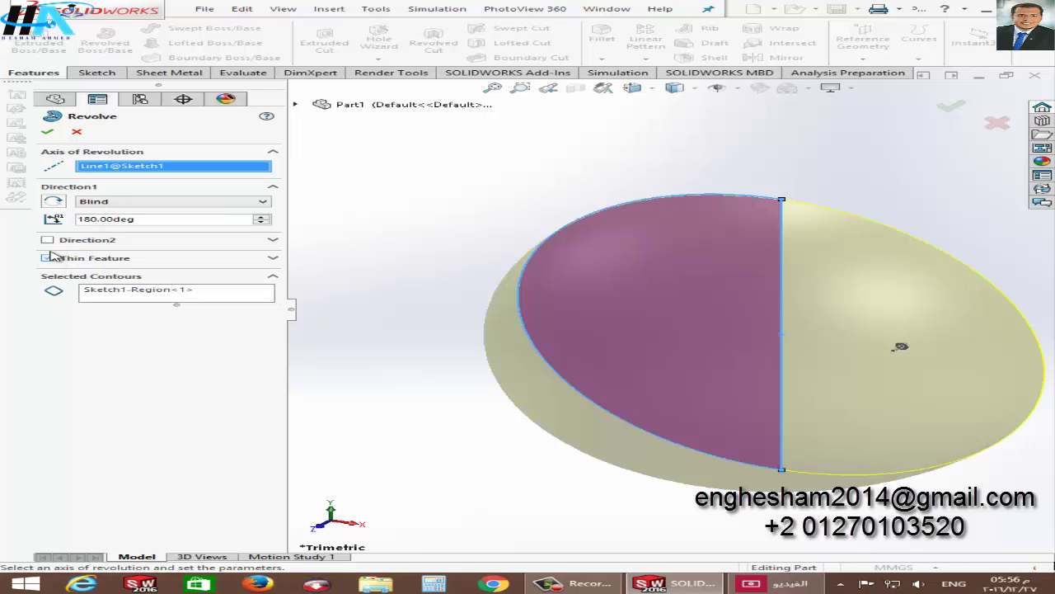
pyautogui.click(53, 202)
pyautogui.click(47, 132)
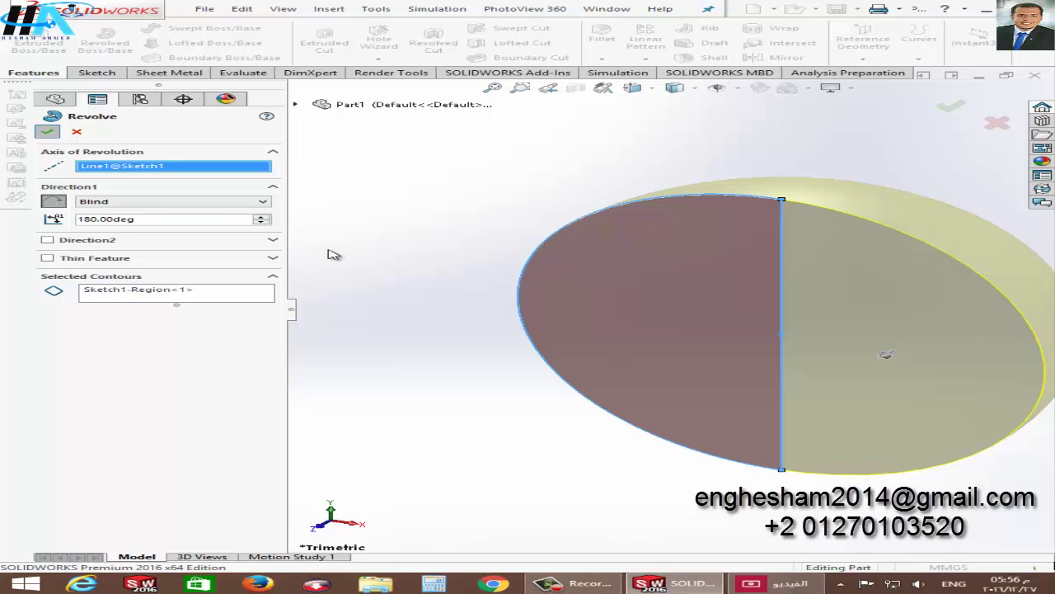
pyautogui.click(443, 264)
pyautogui.scroll(3, 626, 302)
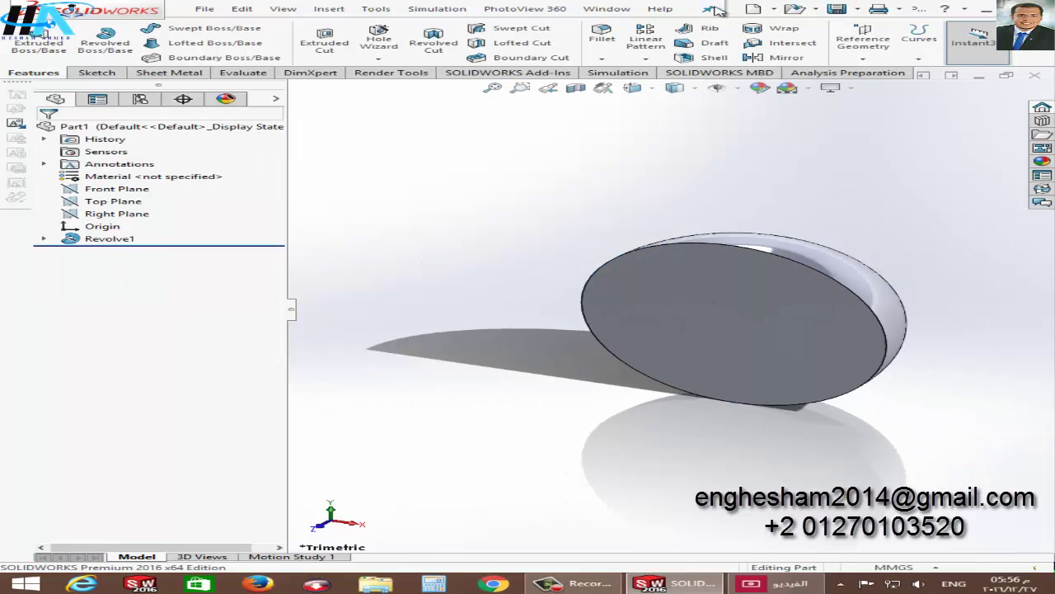
# Save the part as 'ball' on the Desktop, then select the hemisphere's flat face.
pyautogui.hotkey('ctrl', 's')
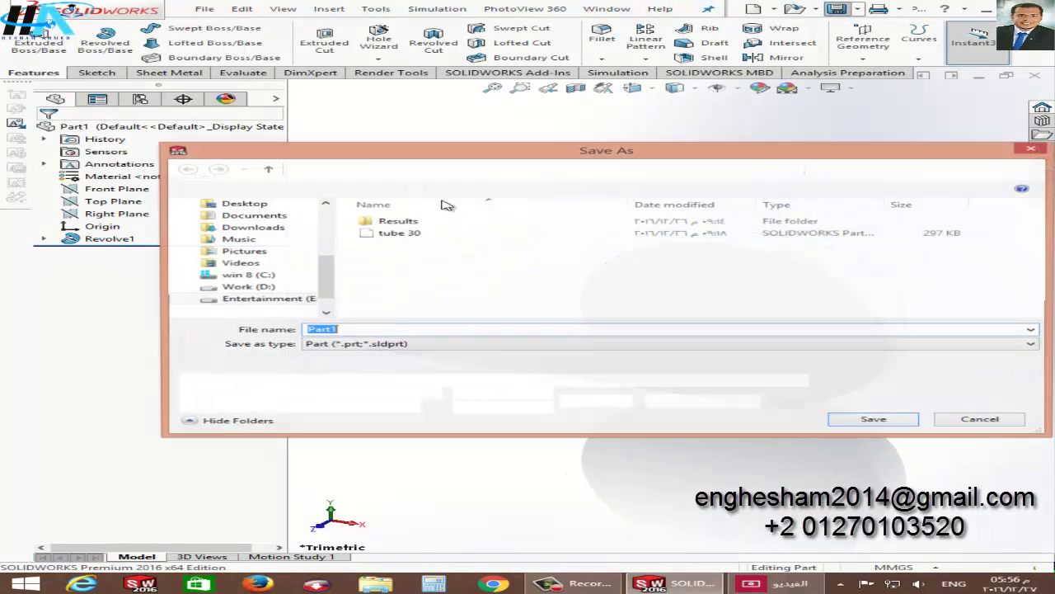
pyautogui.click(243, 204)
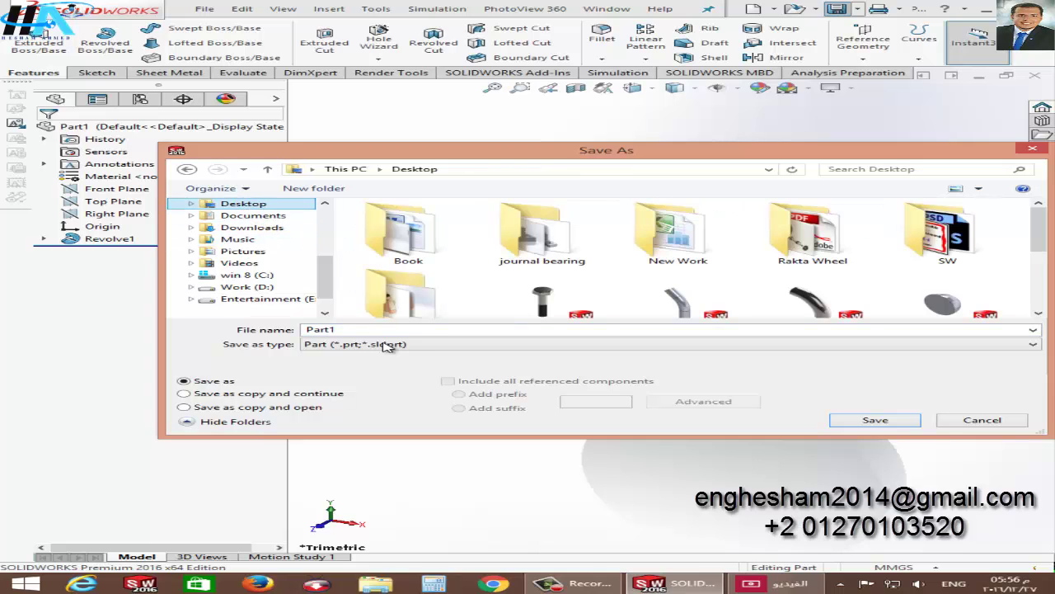
pyautogui.write('ball')
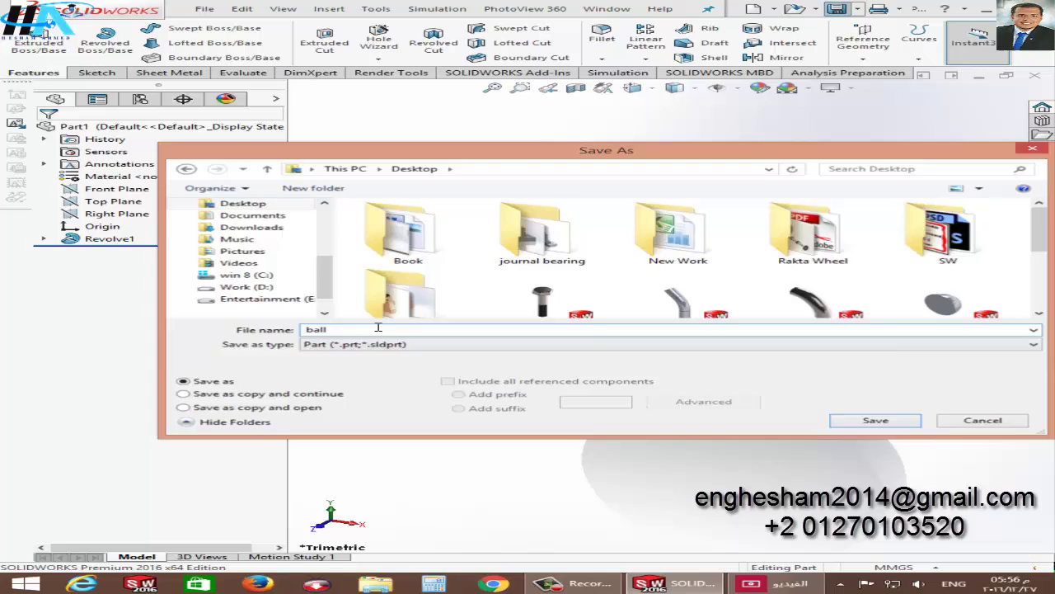
pyautogui.press('Return')
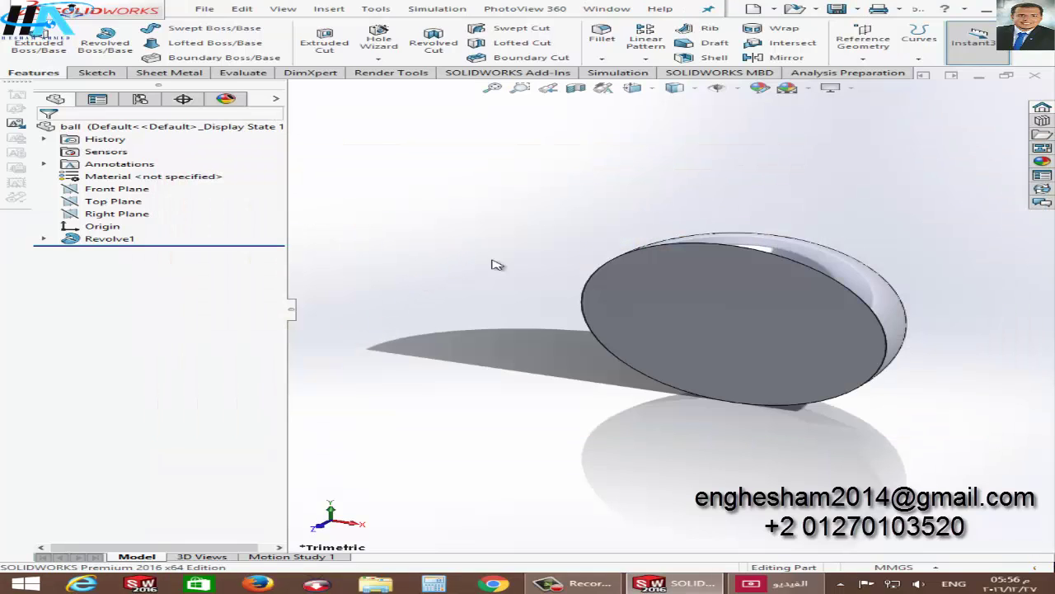
pyautogui.click(701, 326)
# Open Sketch2 on the flat face and draw a centre rectangle from the origin to the ball's edge.
pyautogui.click(793, 289)
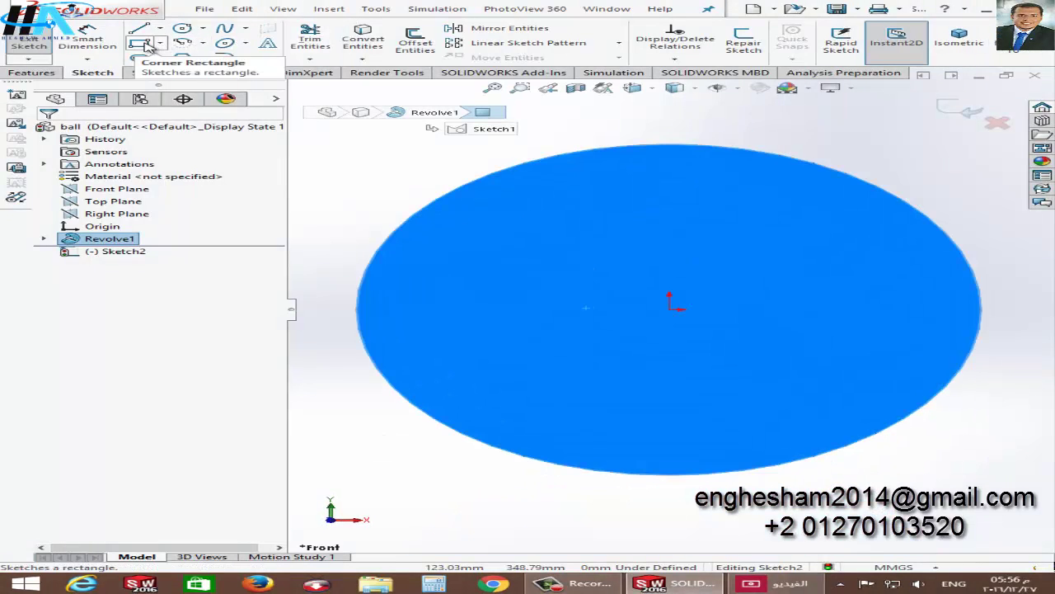
pyautogui.click(145, 44)
pyautogui.click(142, 182)
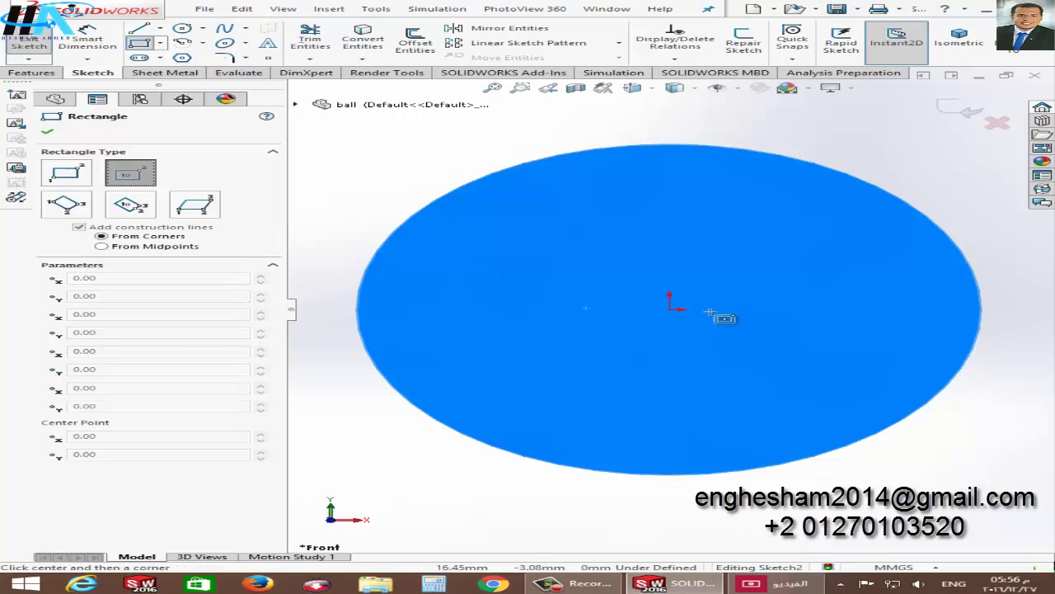
pyautogui.click(669, 310)
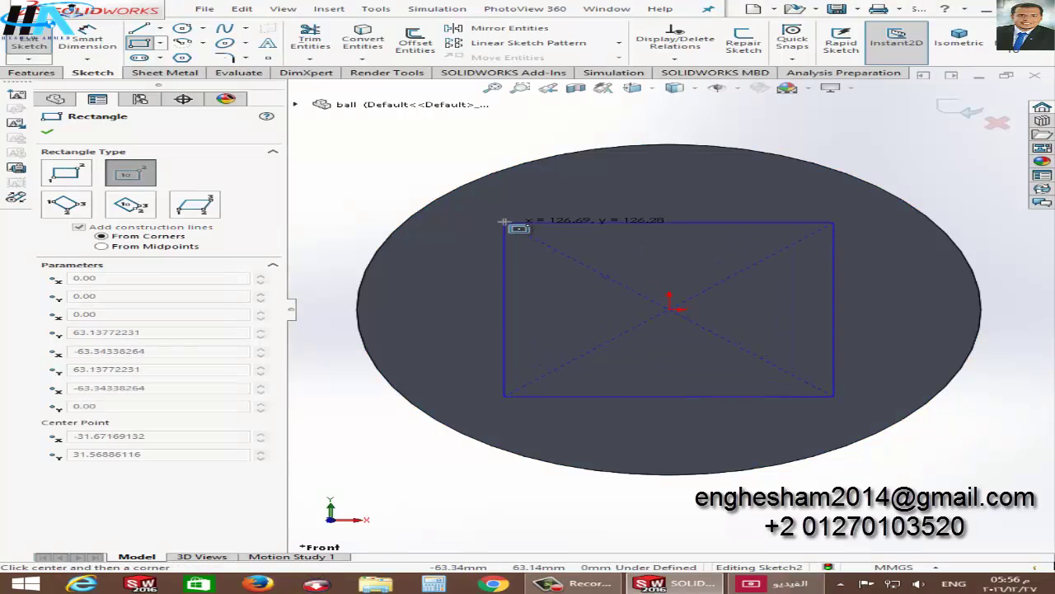
pyautogui.click(472, 178)
pyautogui.press('Escape')
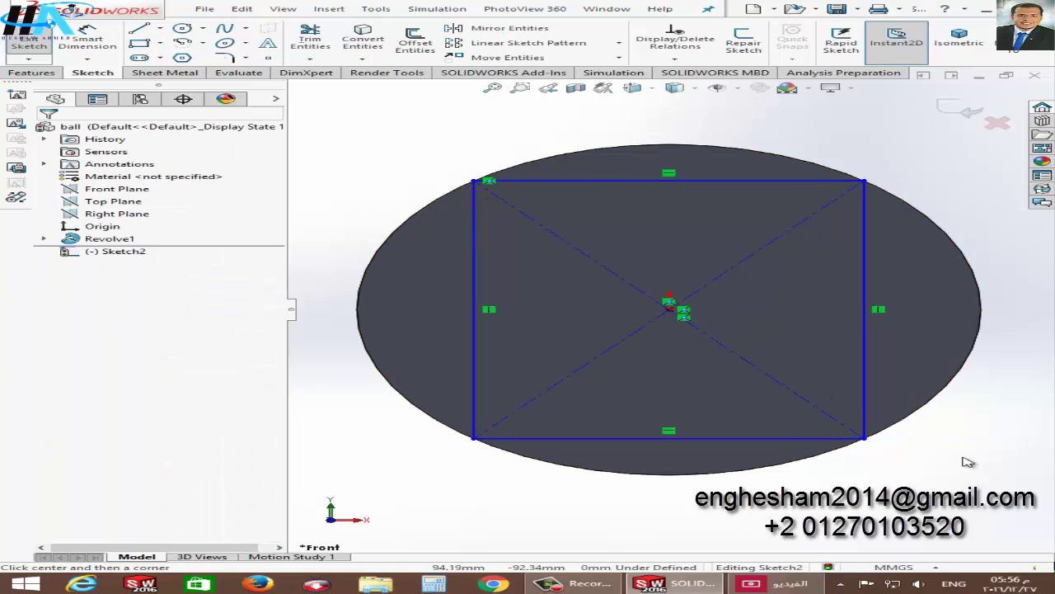
# Convert the four rectangle edges to construction geometry.
pyautogui.click(788, 439)
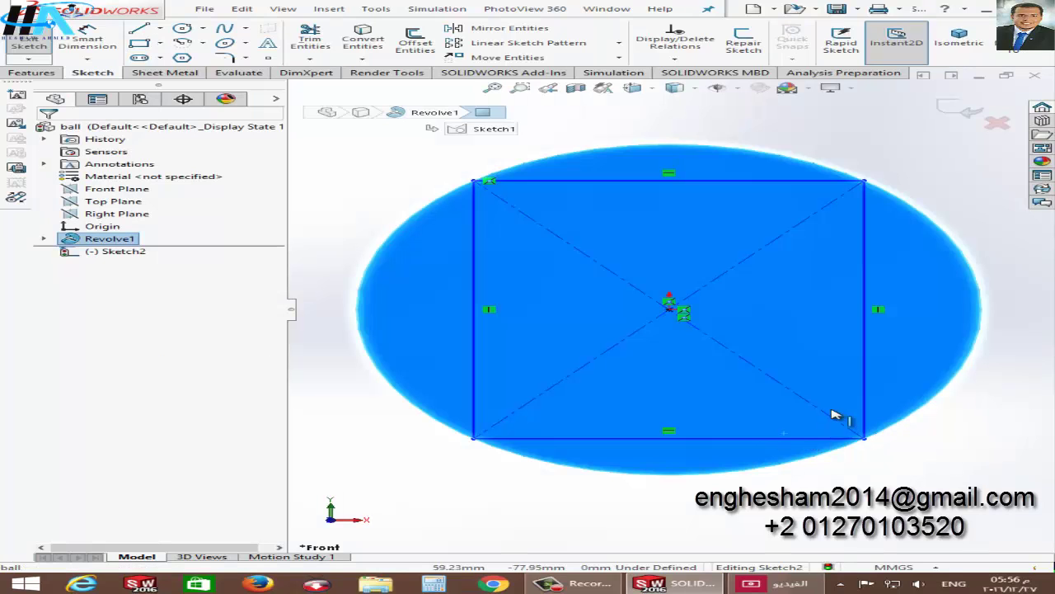
pyautogui.click(864, 372)
pyautogui.click(581, 439)
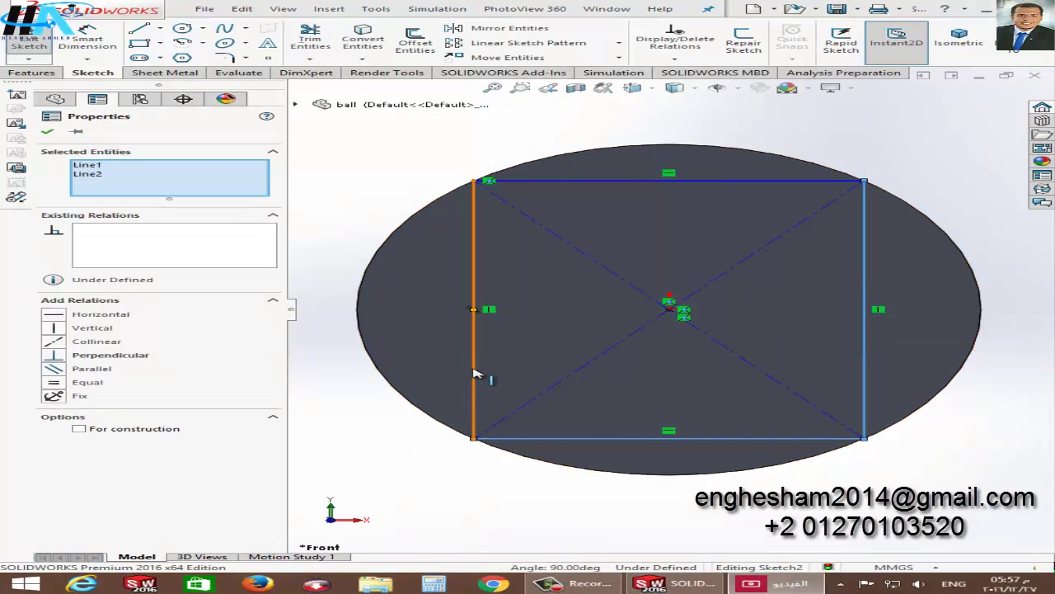
pyautogui.keyDown('ctrl'); pyautogui.click(475, 290); pyautogui.keyUp('ctrl')
pyautogui.keyDown('ctrl'); pyautogui.click(602, 180); pyautogui.keyUp('ctrl')
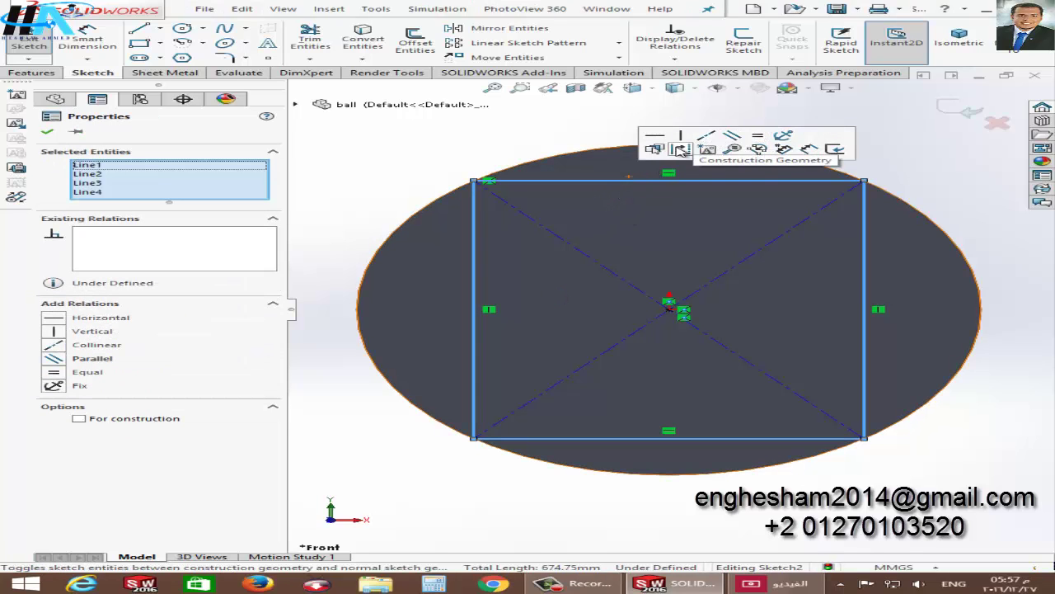
pyautogui.press('Escape')
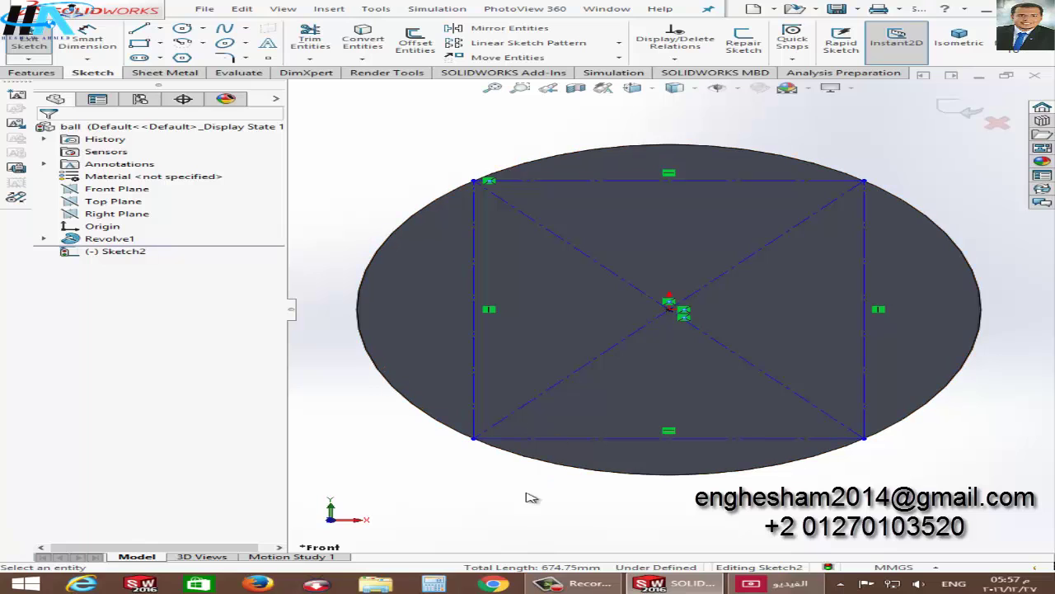
# Make the bottom and right sides equal, turning the rectangle into a square.
pyautogui.click(858, 434)
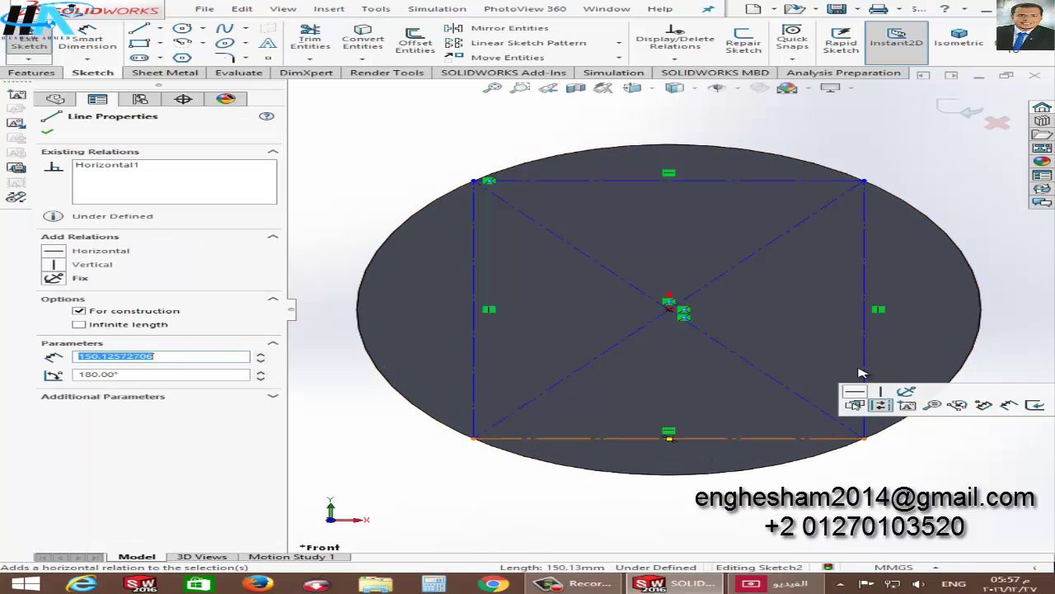
pyautogui.keyDown('ctrl'); pyautogui.click(867, 365); pyautogui.keyUp('ctrl')
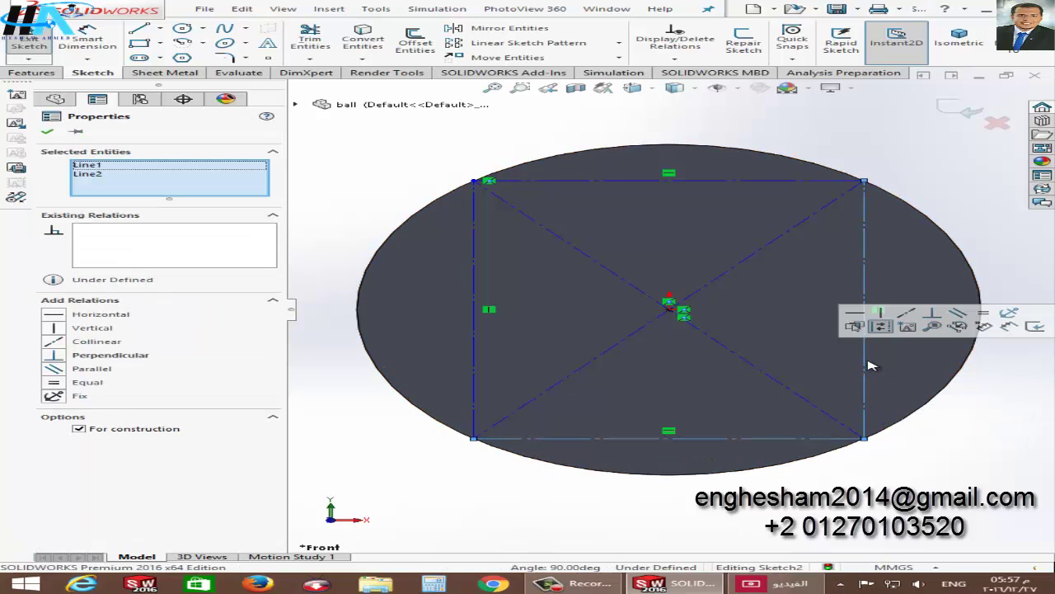
pyautogui.click(984, 313)
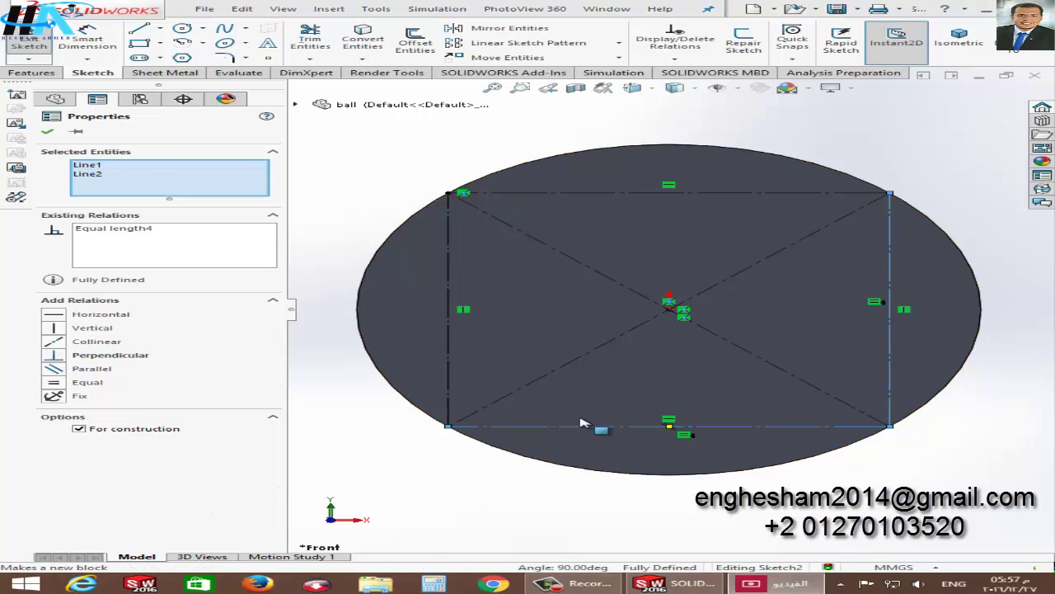
pyautogui.click(445, 484)
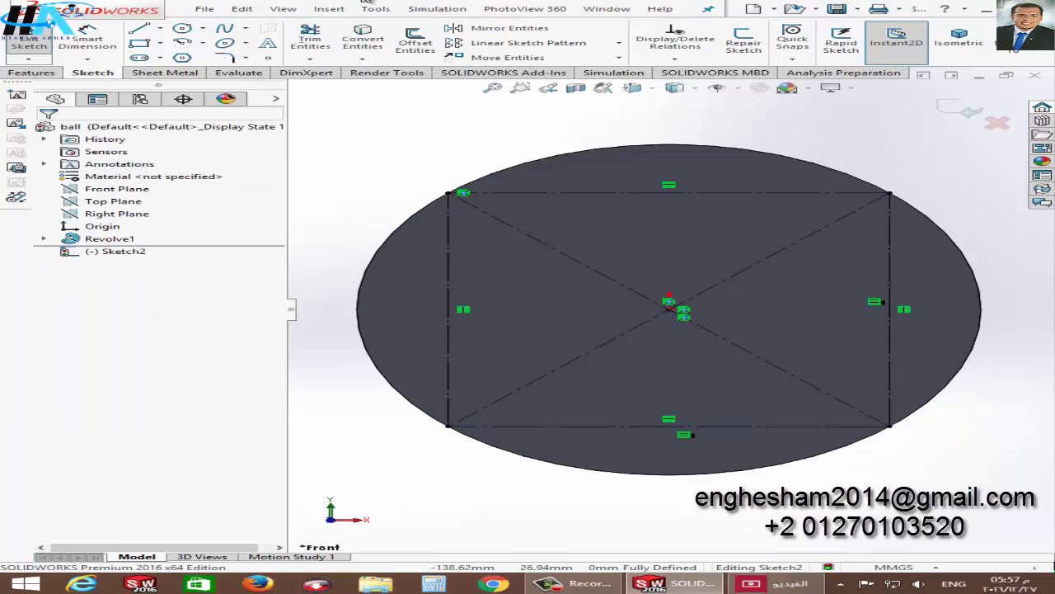
# Start a style spline at the square's top-left corner.
pyautogui.click(246, 30)
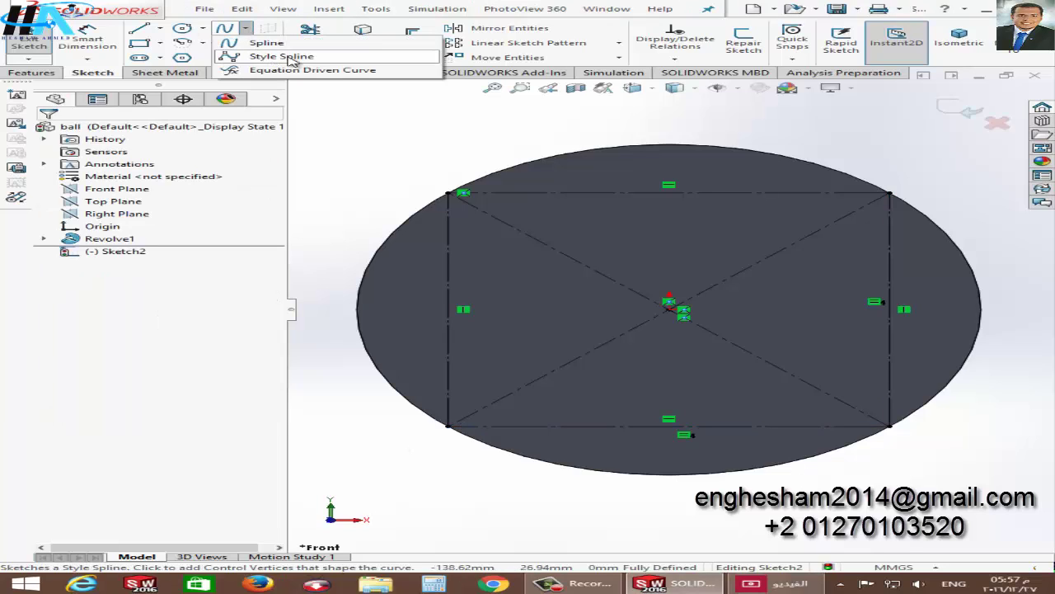
pyautogui.click(293, 56)
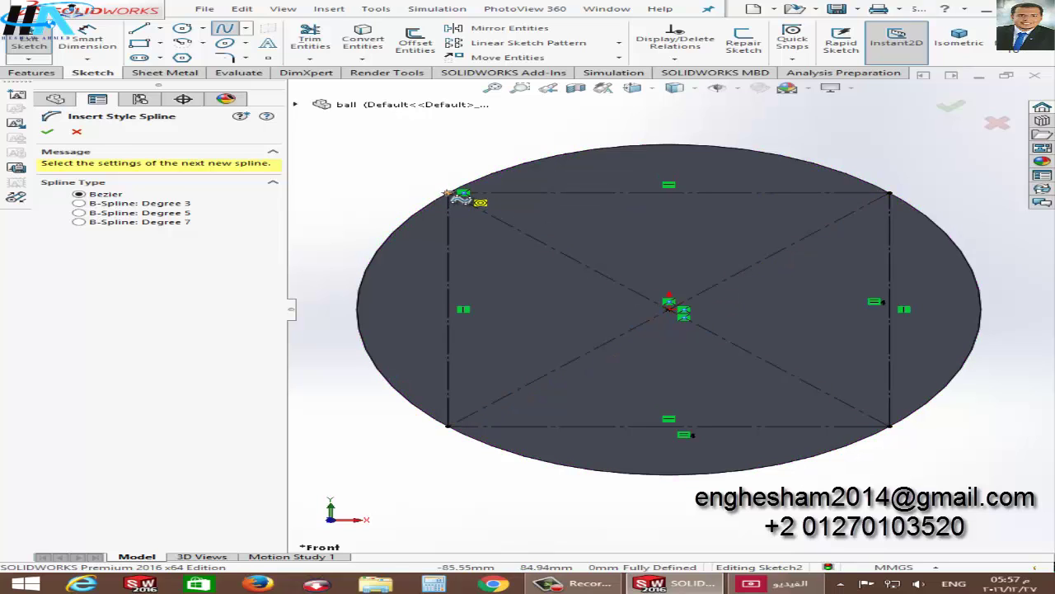
pyautogui.click(449, 195)
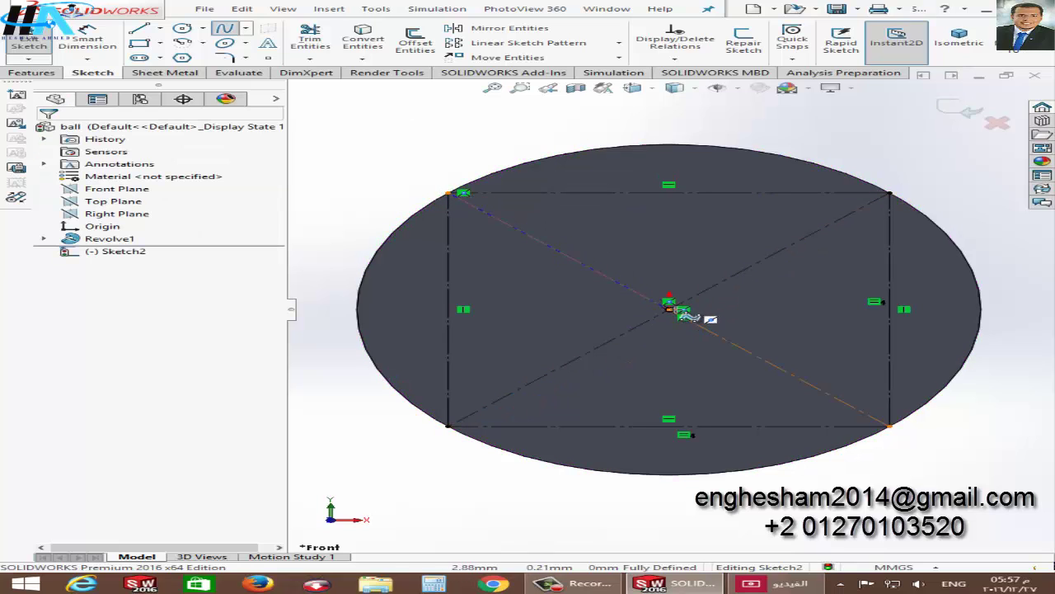
# Route the style spline through the square's centre to its top-right corner and confirm it.
pyautogui.click(669, 303)
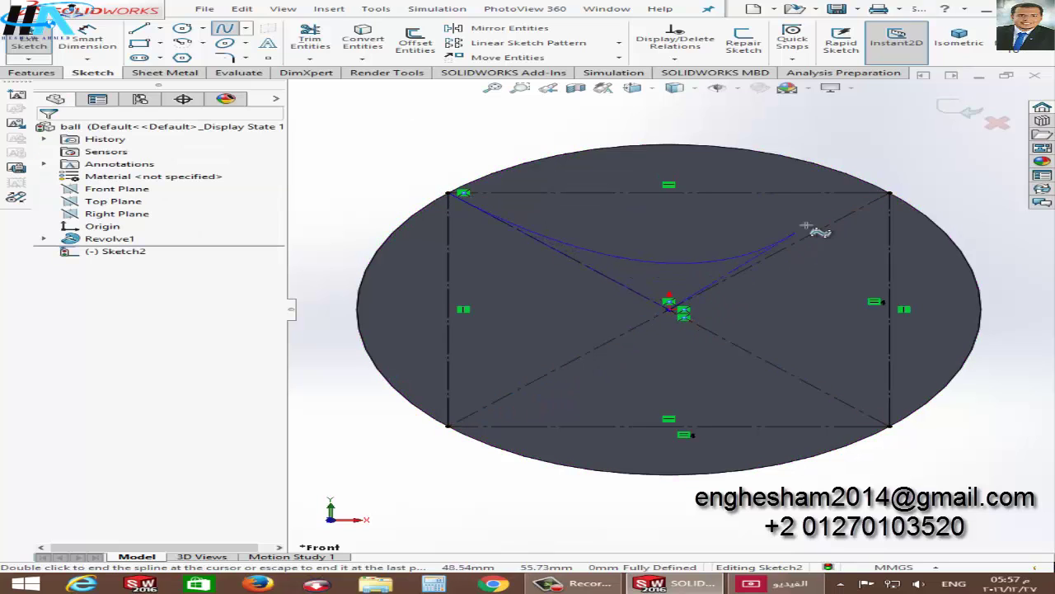
pyautogui.doubleClick(897, 197)
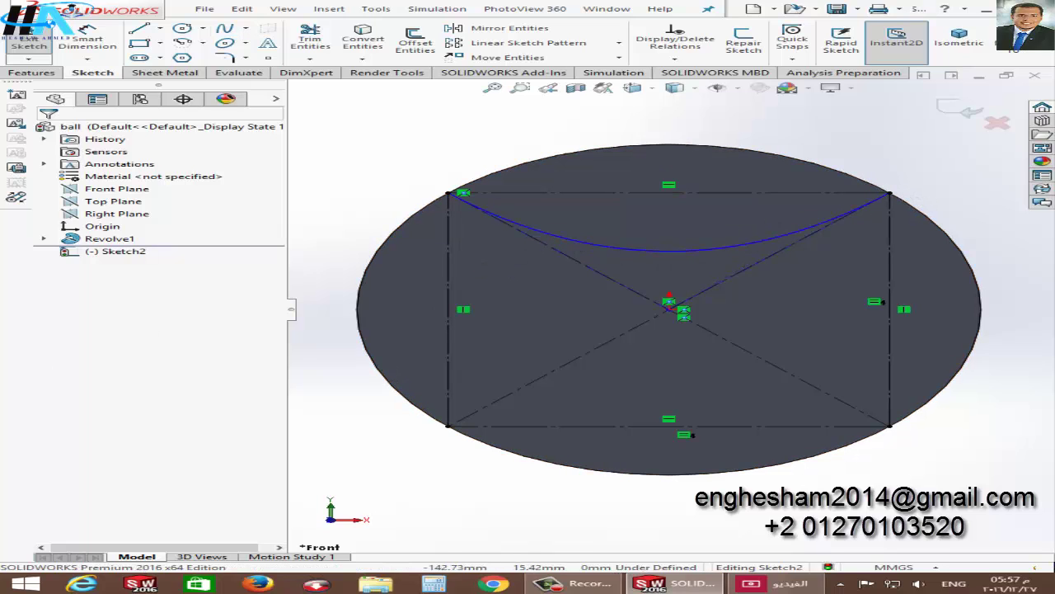
pyautogui.click(633, 252)
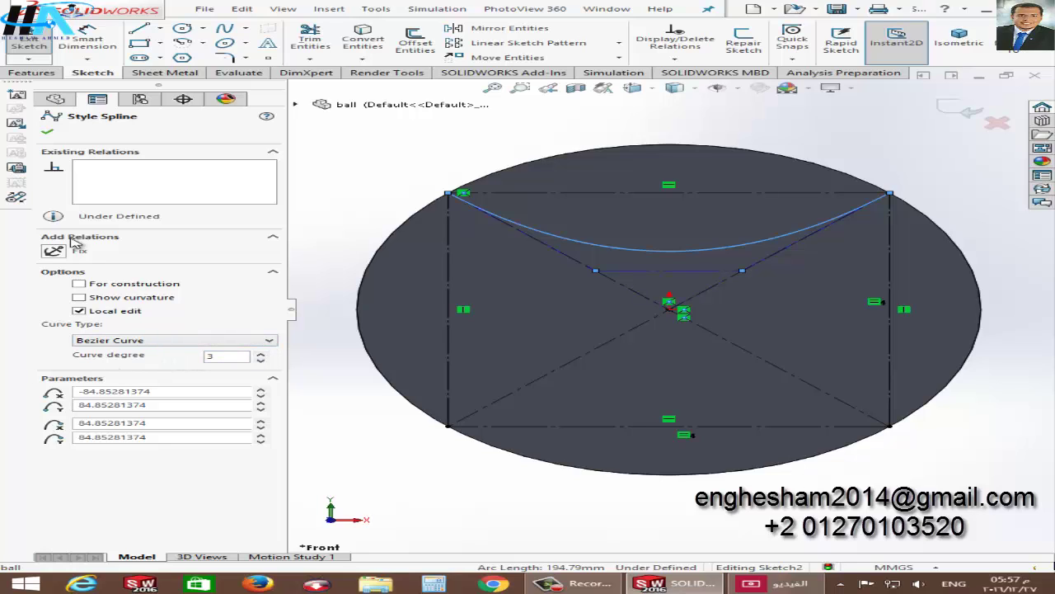
pyautogui.click(51, 132)
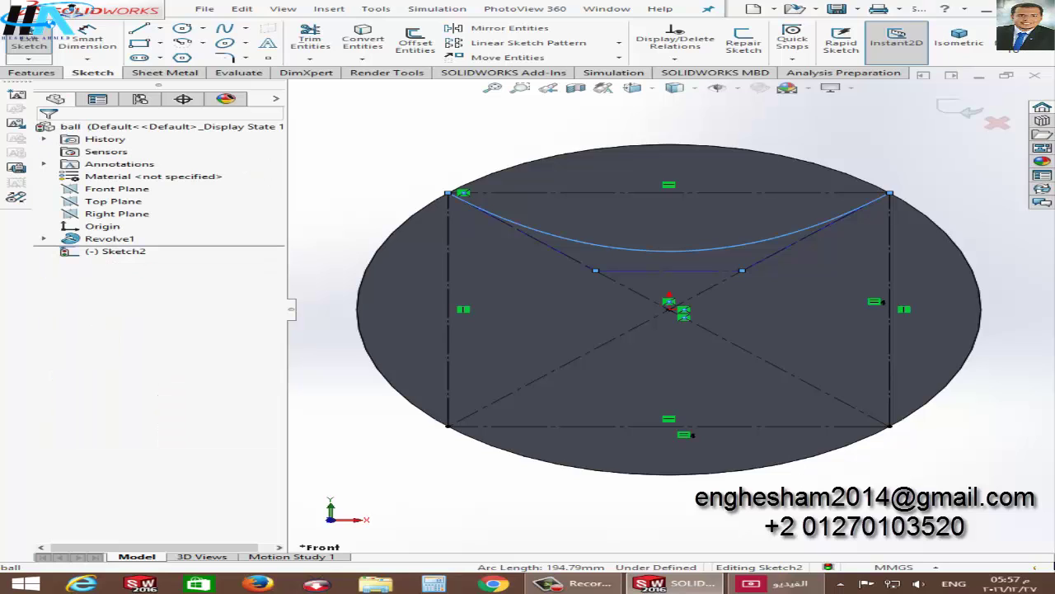
pyautogui.press('Escape')
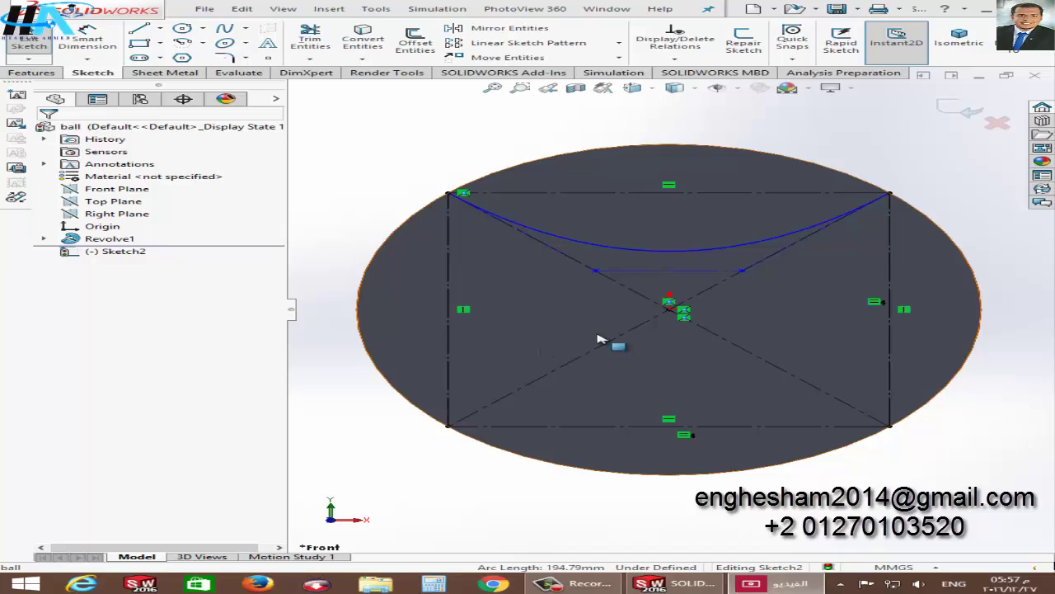
# Save the part and dimension the spline's middle control segment to 17 mm.
pyautogui.click(837, 10)
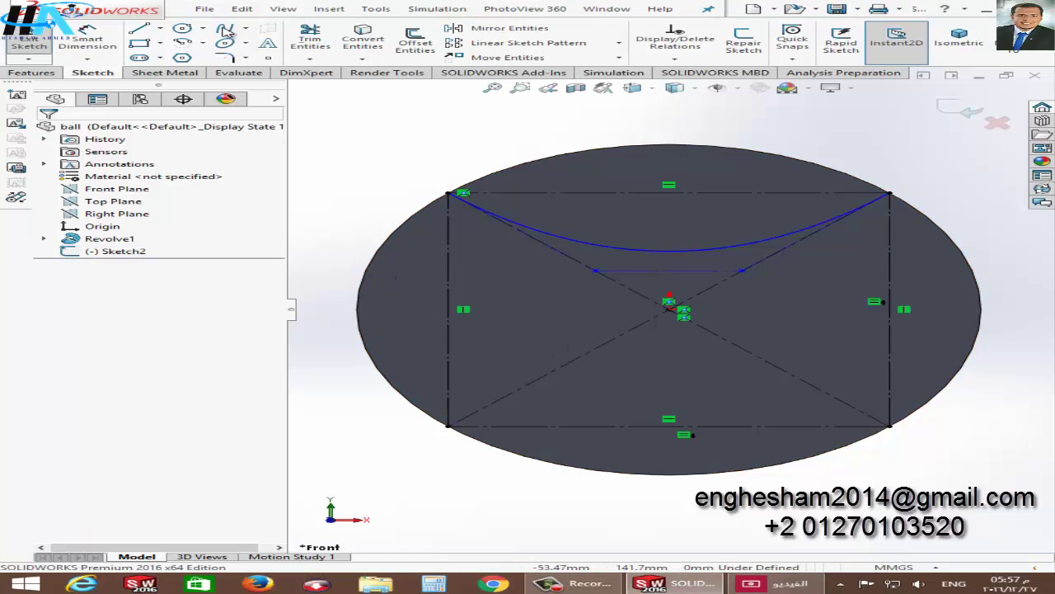
pyautogui.click(87, 39)
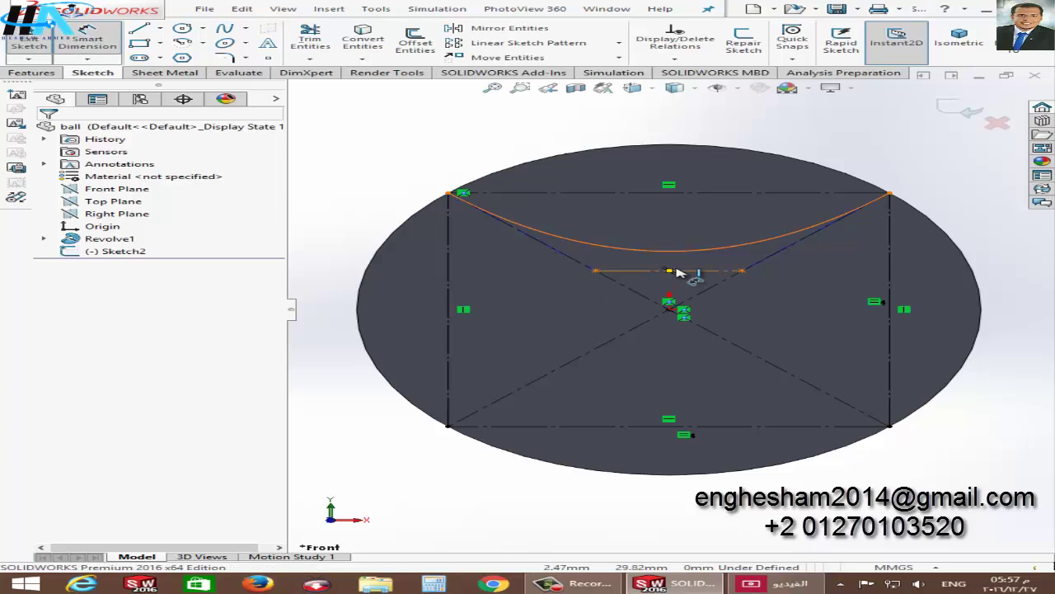
pyautogui.click(706, 270)
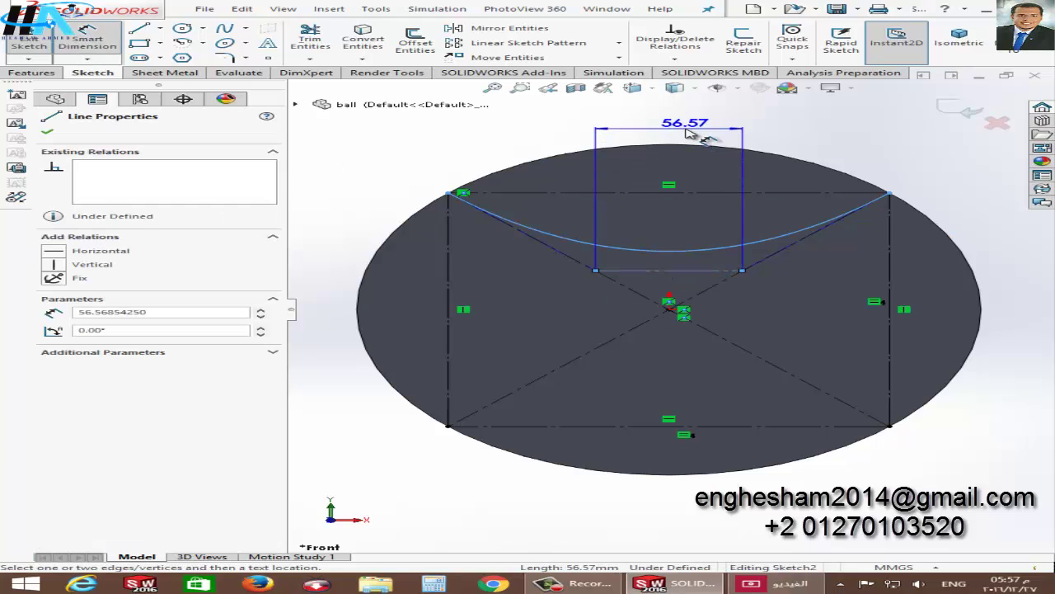
pyautogui.click(691, 128)
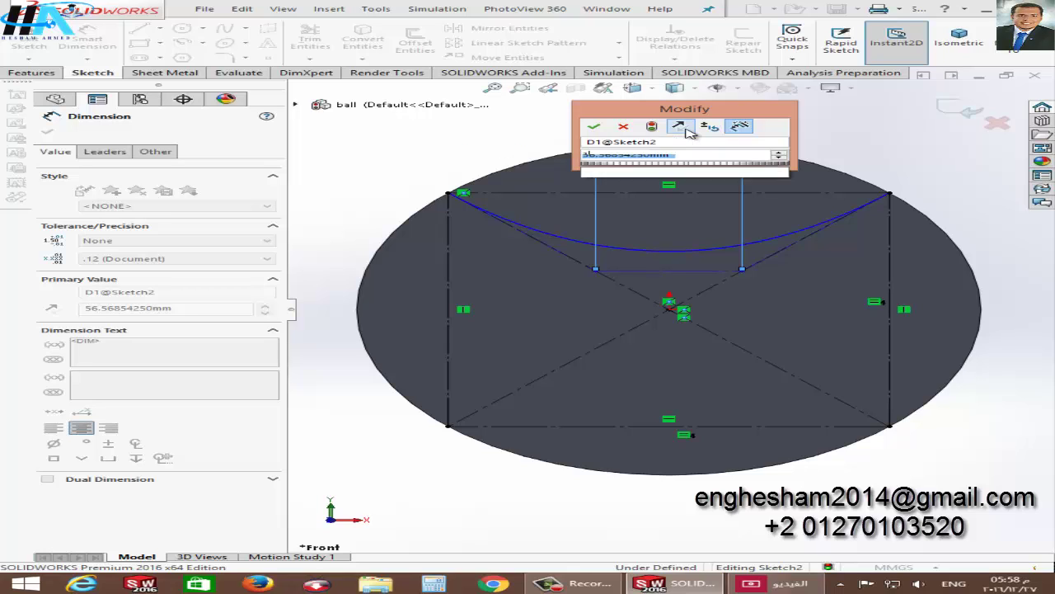
pyautogui.write('17')
pyautogui.press('Return')
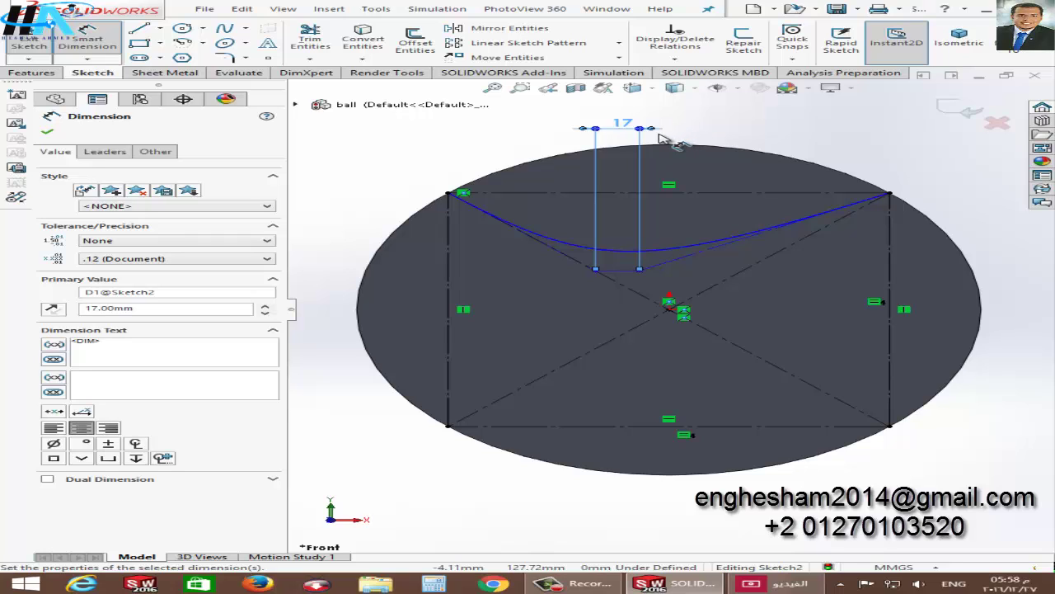
pyautogui.press('Escape')
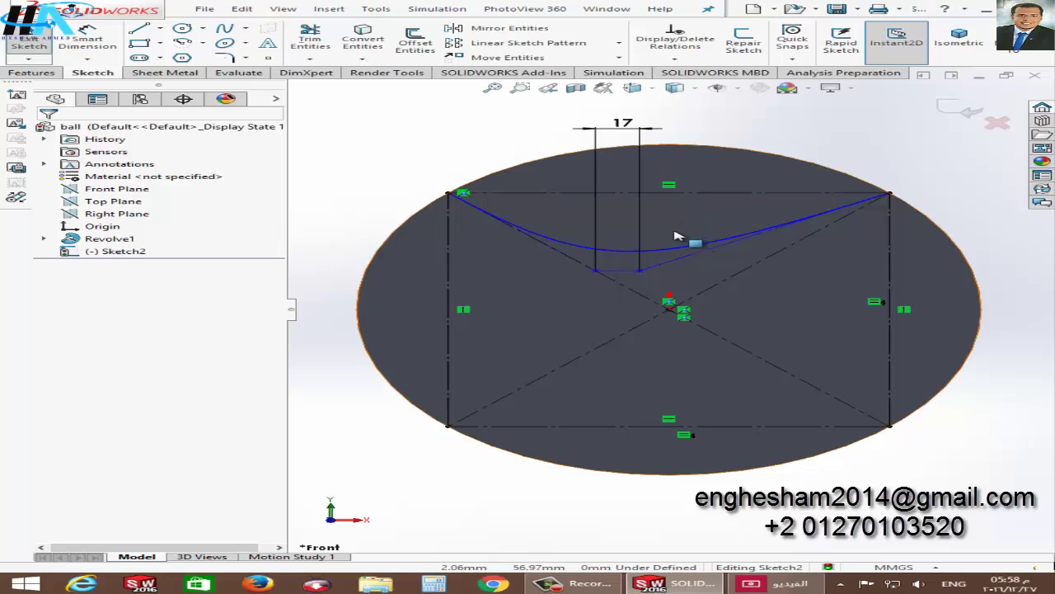
# Constrain the 17 mm control segment to be horizontal.
pyautogui.click(641, 270)
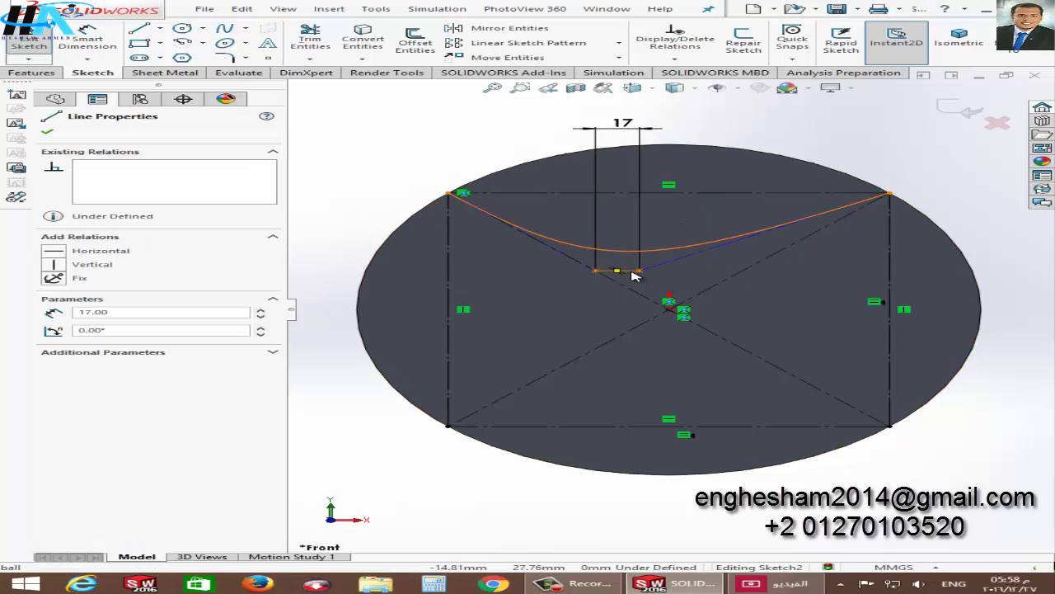
pyautogui.click(690, 223)
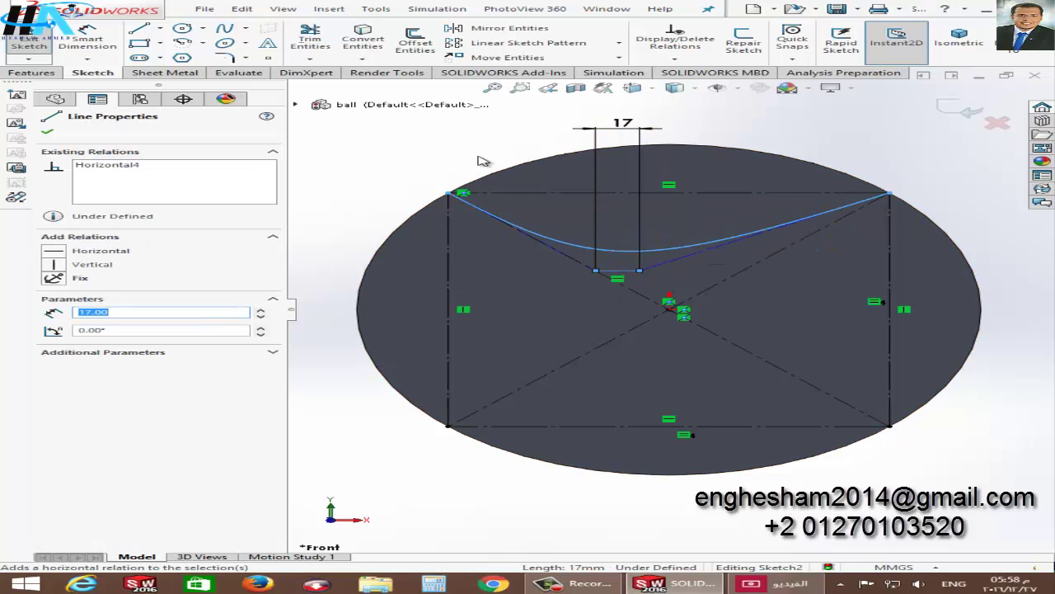
pyautogui.click(476, 151)
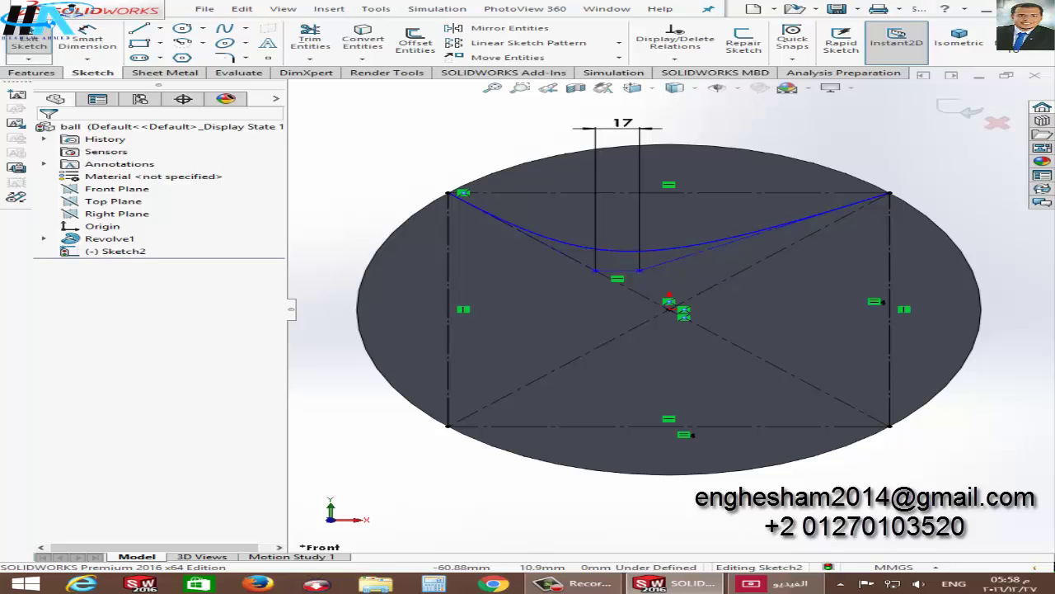
# Make the short segment's left endpoint coincident with the left diagonal construction line.
pyautogui.click(624, 287)
pyautogui.scroll(-4, 624, 286)
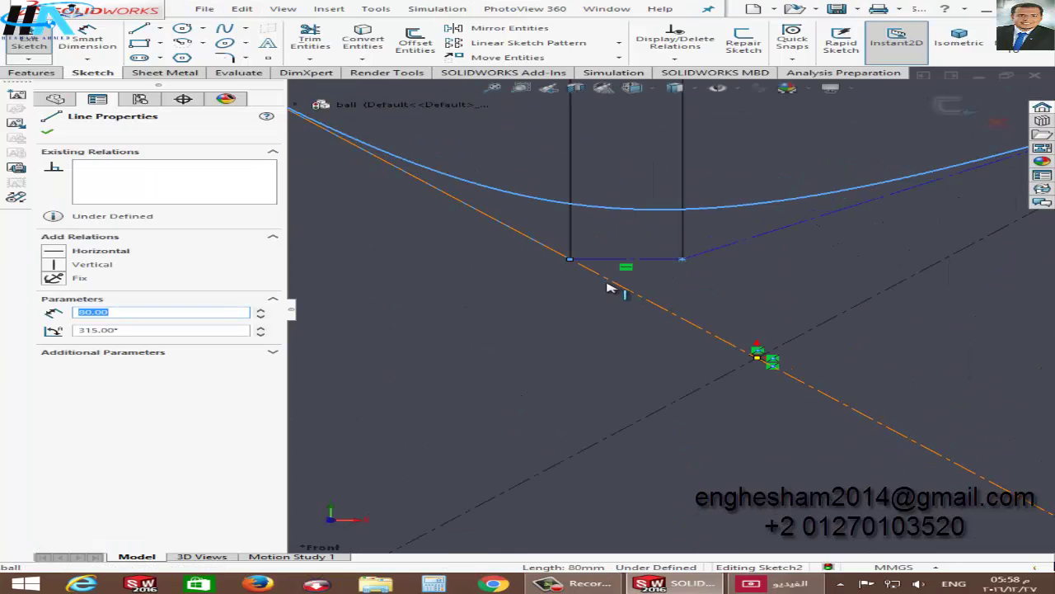
pyautogui.click(569, 260)
pyautogui.keyDown('ctrl'); pyautogui.click(575, 264); pyautogui.keyUp('ctrl')
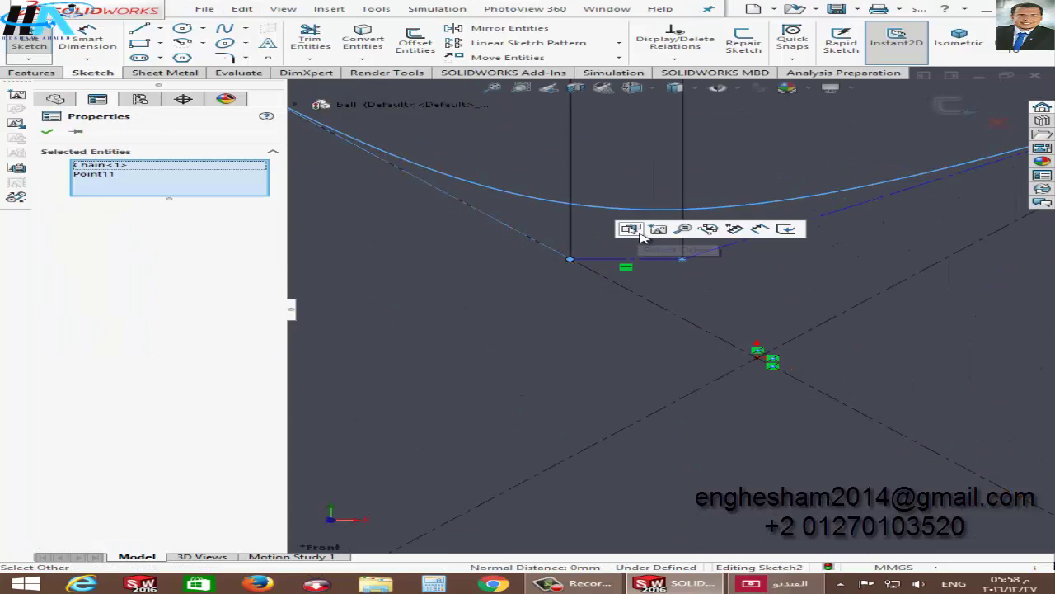
pyautogui.press('Escape')
pyautogui.click(601, 281)
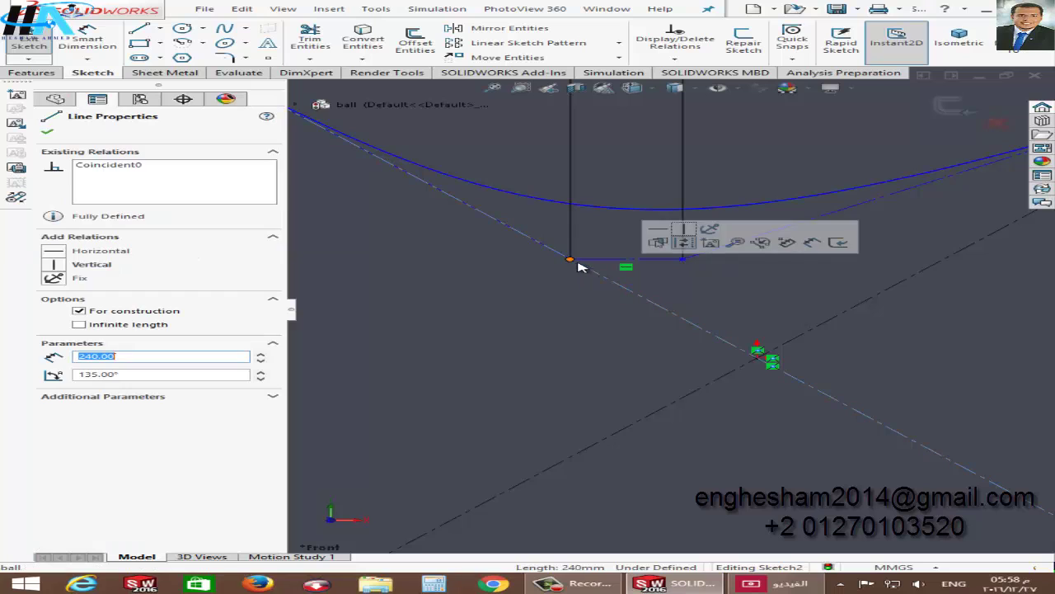
pyautogui.keyDown('ctrl'); pyautogui.click(569, 259); pyautogui.keyUp('ctrl')
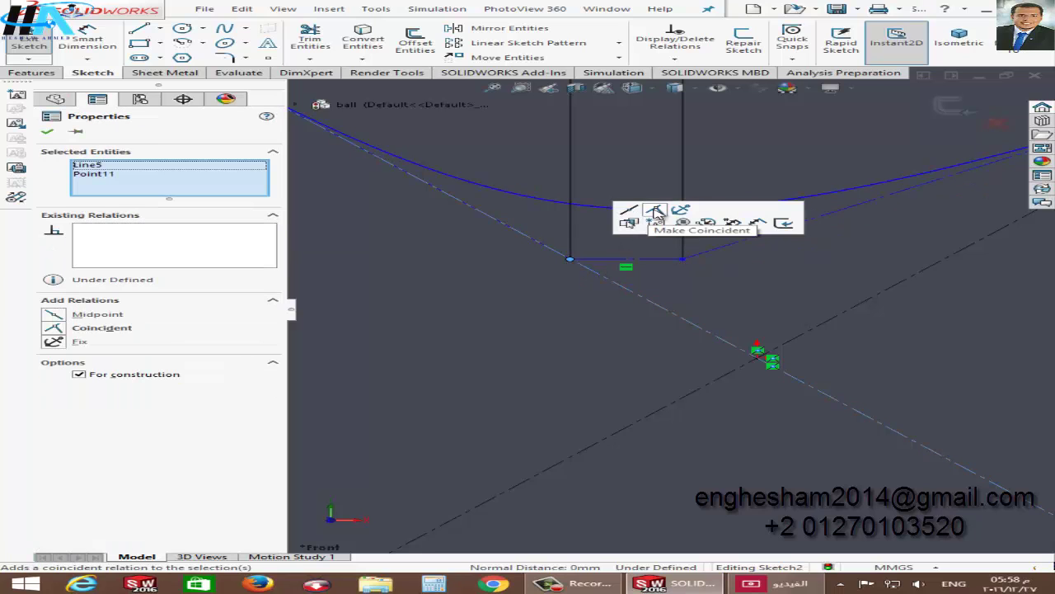
pyautogui.click(654, 212)
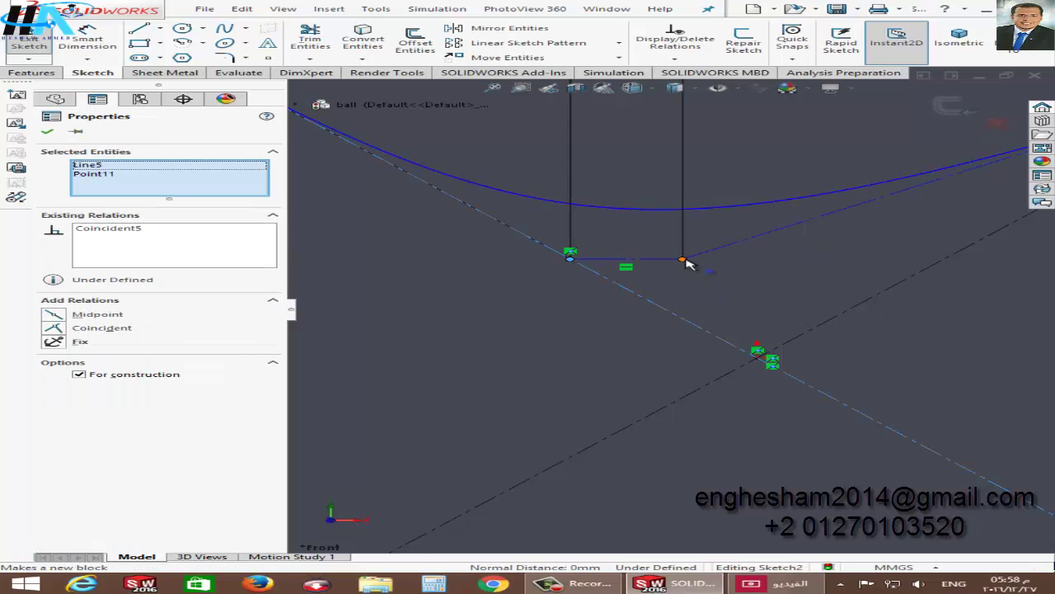
# Make the right endpoint coincident with the other diagonal, fully defining Sketch2.
pyautogui.click(683, 259)
pyautogui.click(897, 297)
pyautogui.keyDown('ctrl'); pyautogui.click(911, 273); pyautogui.keyUp('ctrl')
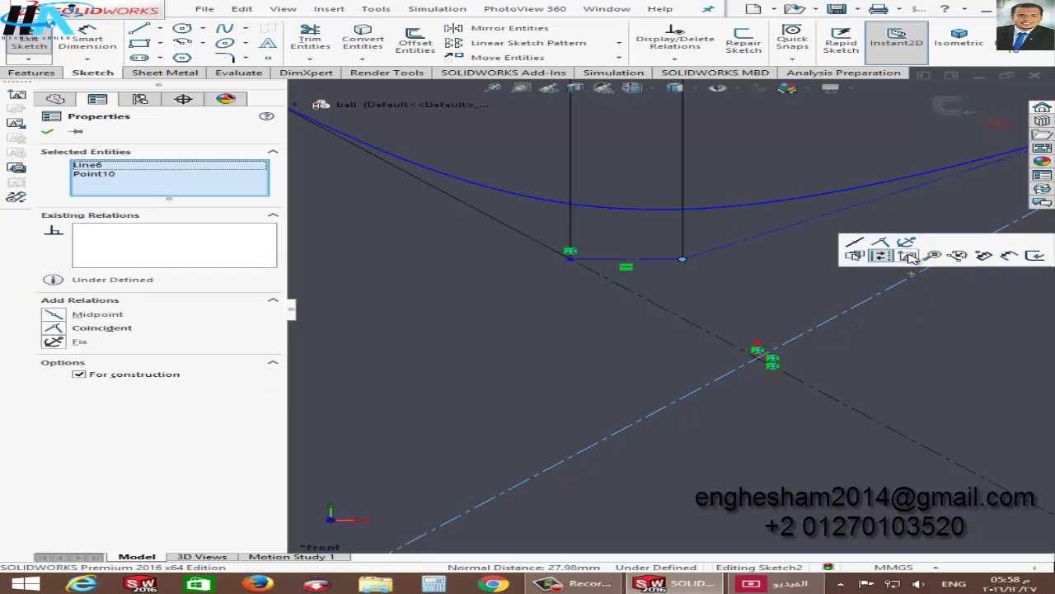
pyautogui.click(880, 243)
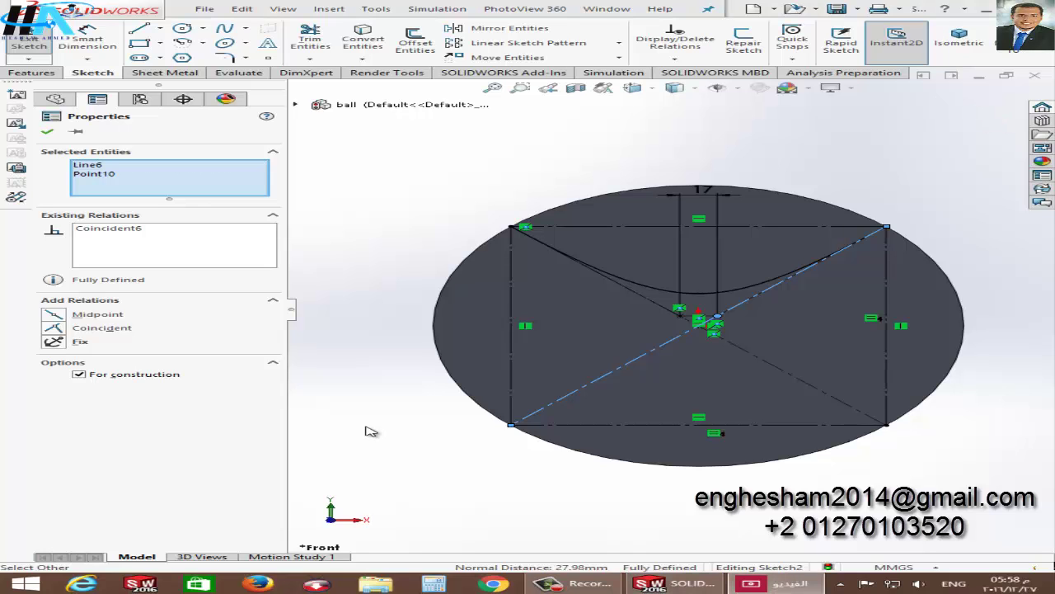
pyautogui.click(439, 426)
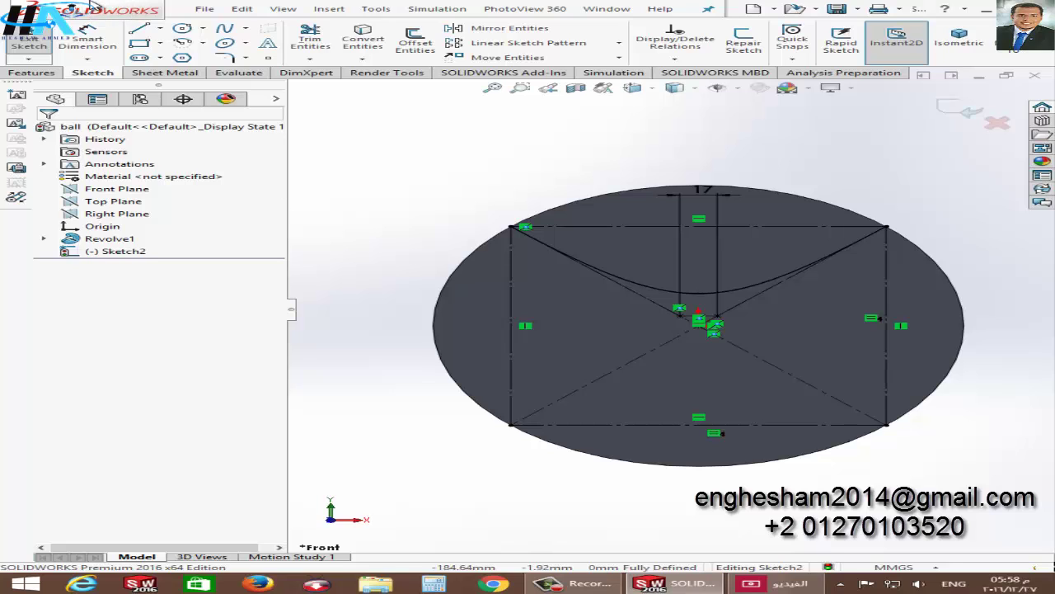
# Draw a 302.54 mm horizontal centreline through the circle's centre, spanning past both edges.
pyautogui.click(159, 31)
pyautogui.click(178, 54)
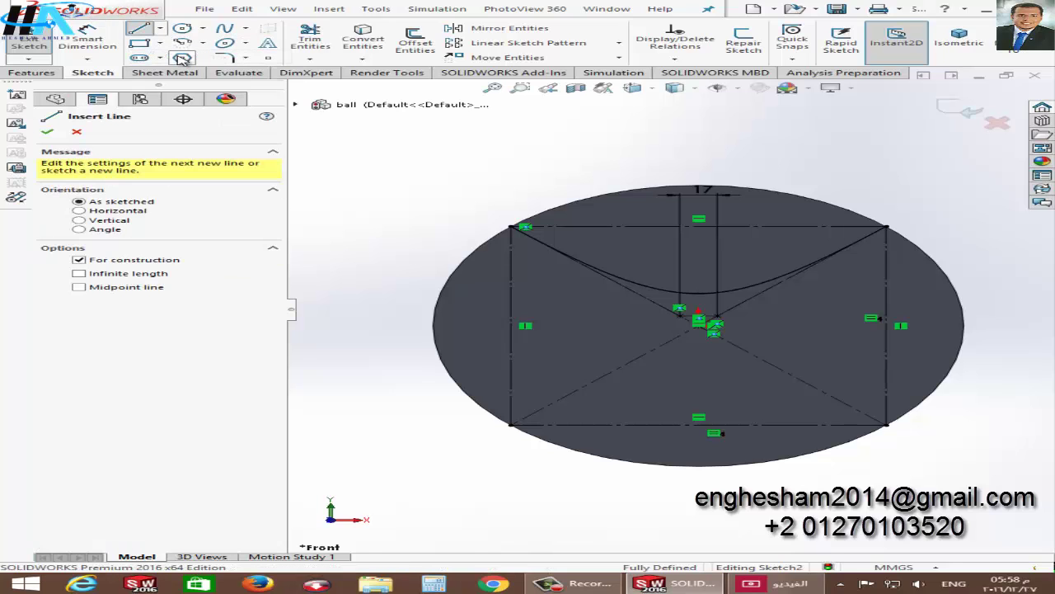
pyautogui.click(379, 324)
pyautogui.scroll(2, 824, 321)
pyautogui.scroll(-1, 907, 322)
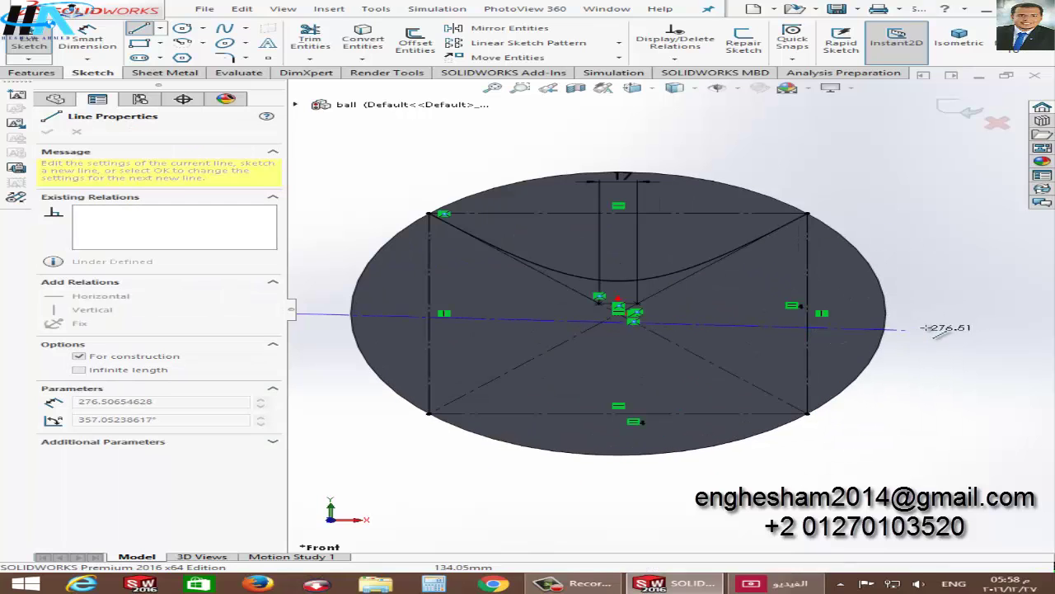
pyautogui.scroll(-1, 965, 316)
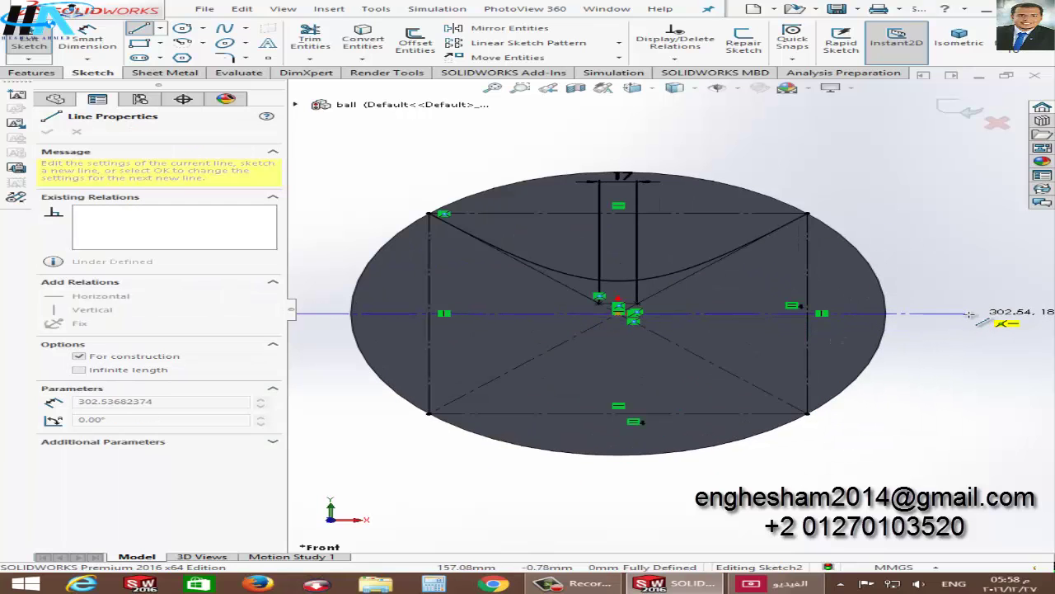
pyautogui.click(969, 314)
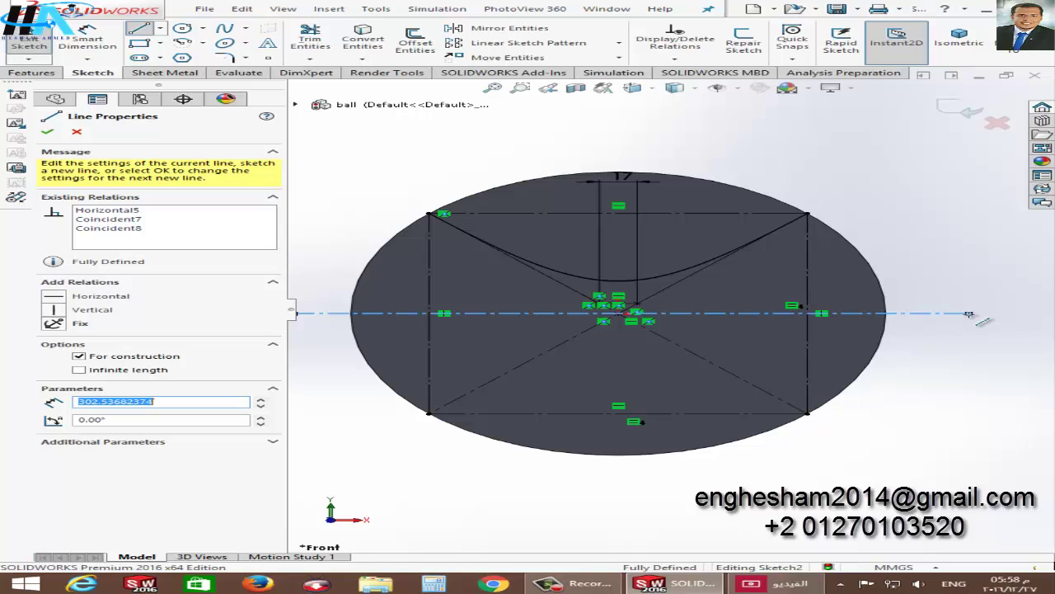
pyautogui.press('Escape')
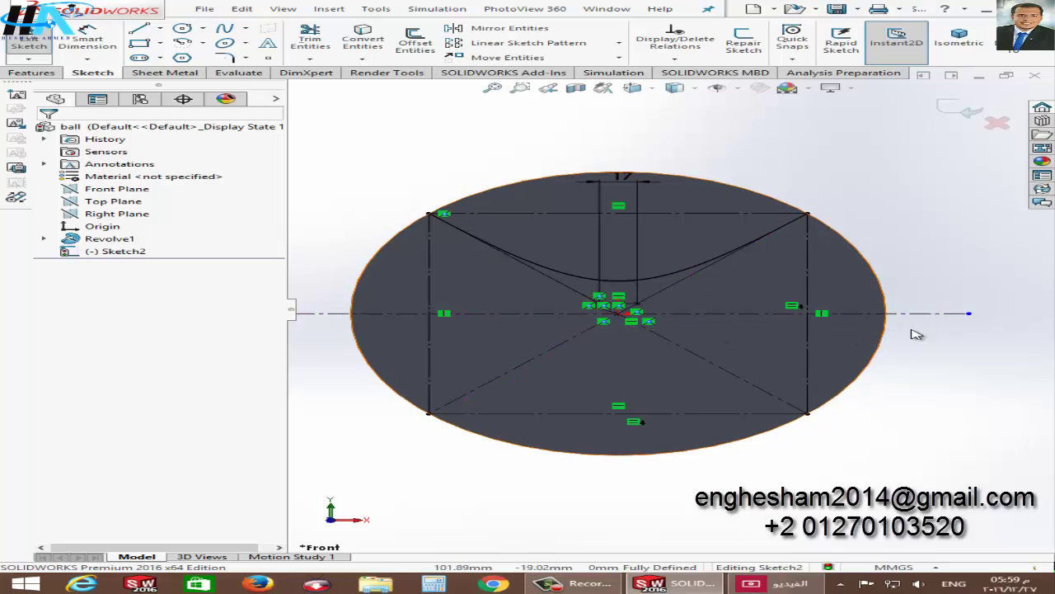
pyautogui.click(965, 314)
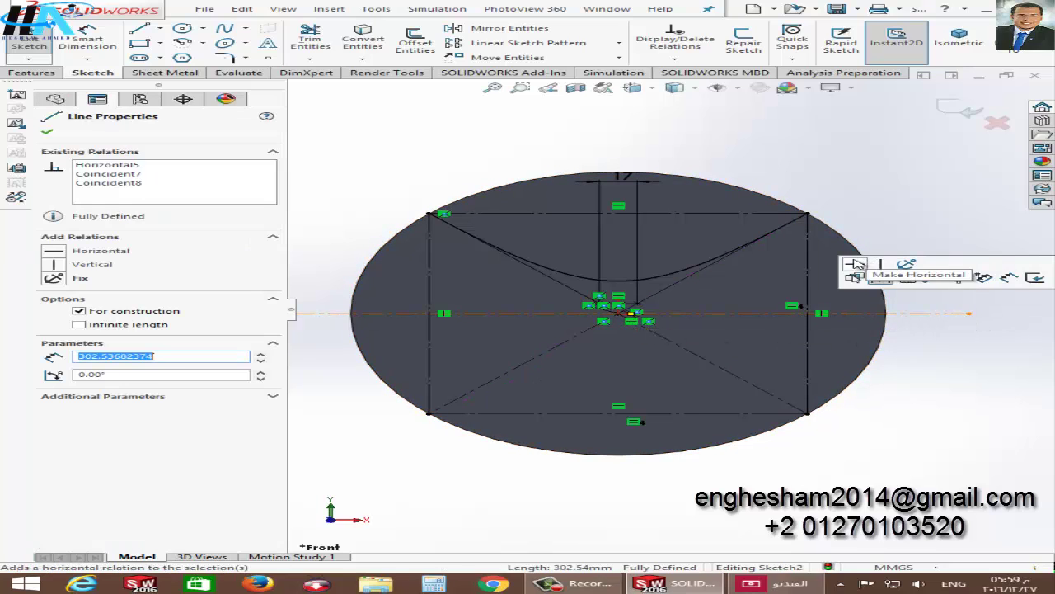
pyautogui.click(974, 389)
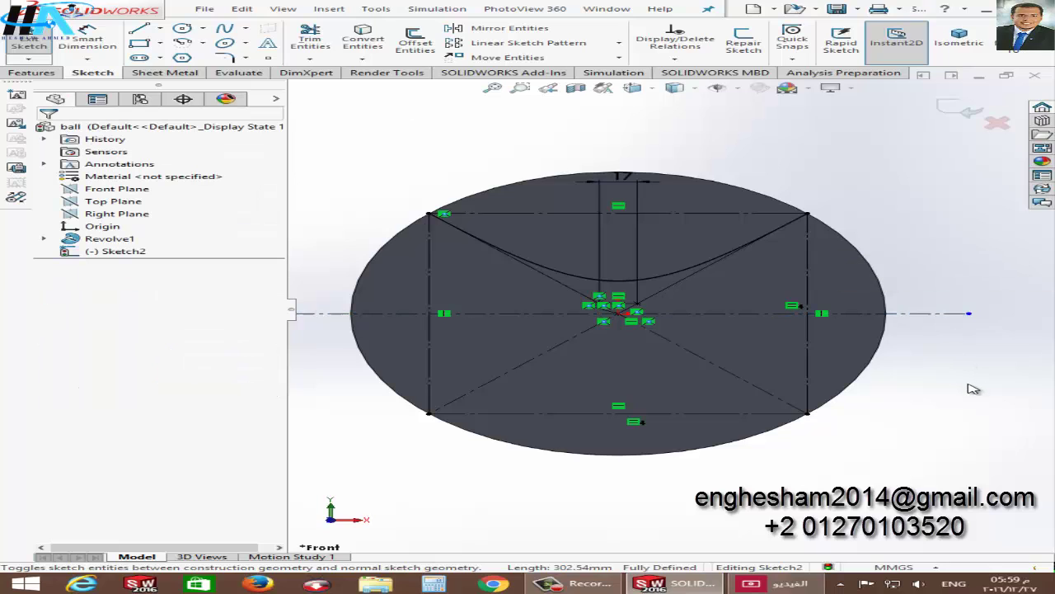
pyautogui.click(544, 34)
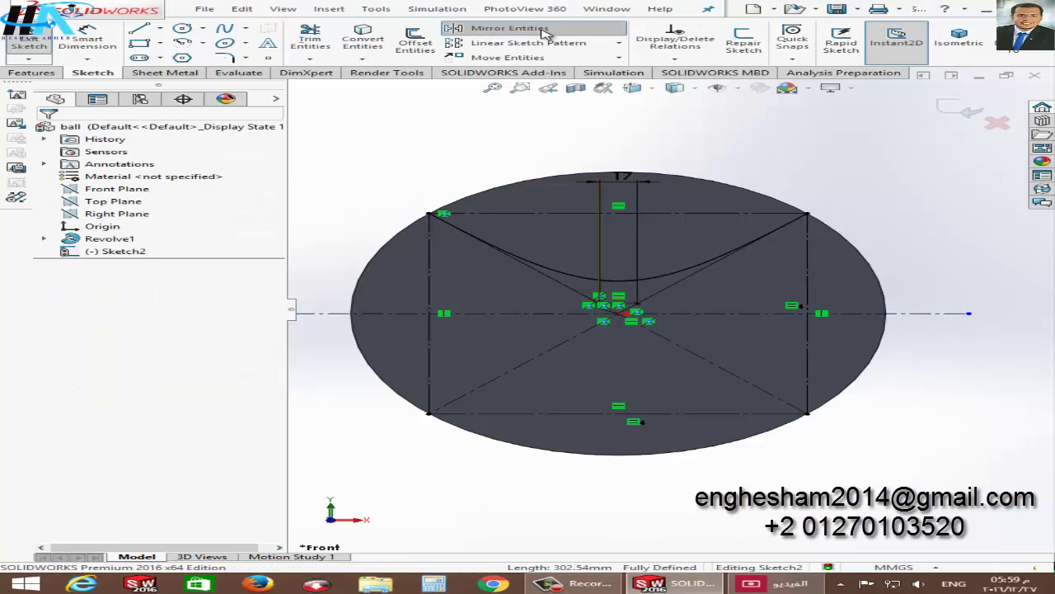
pyautogui.click(576, 278)
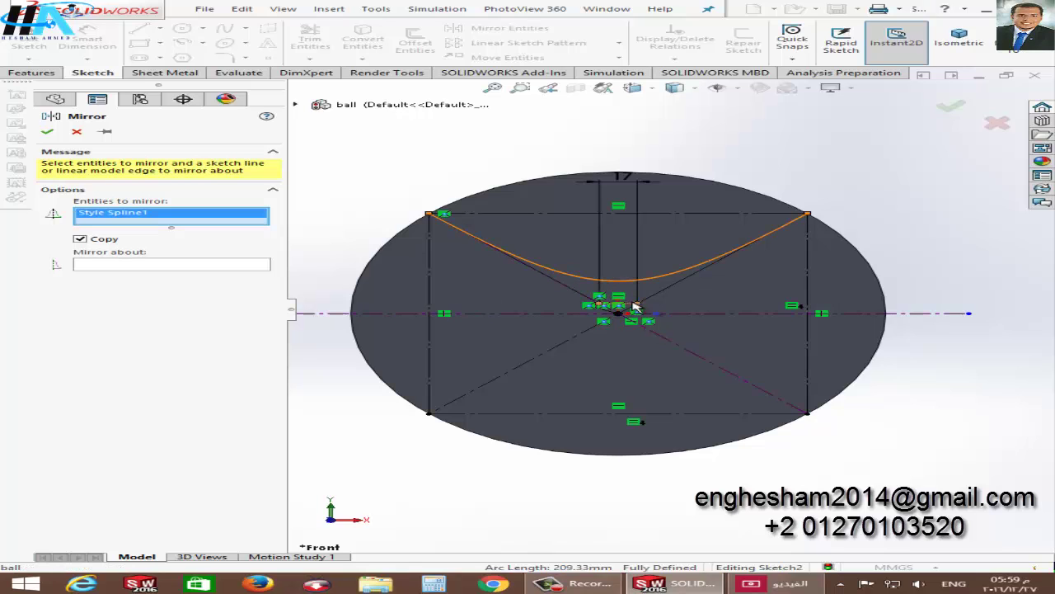
pyautogui.scroll(-3, 633, 306)
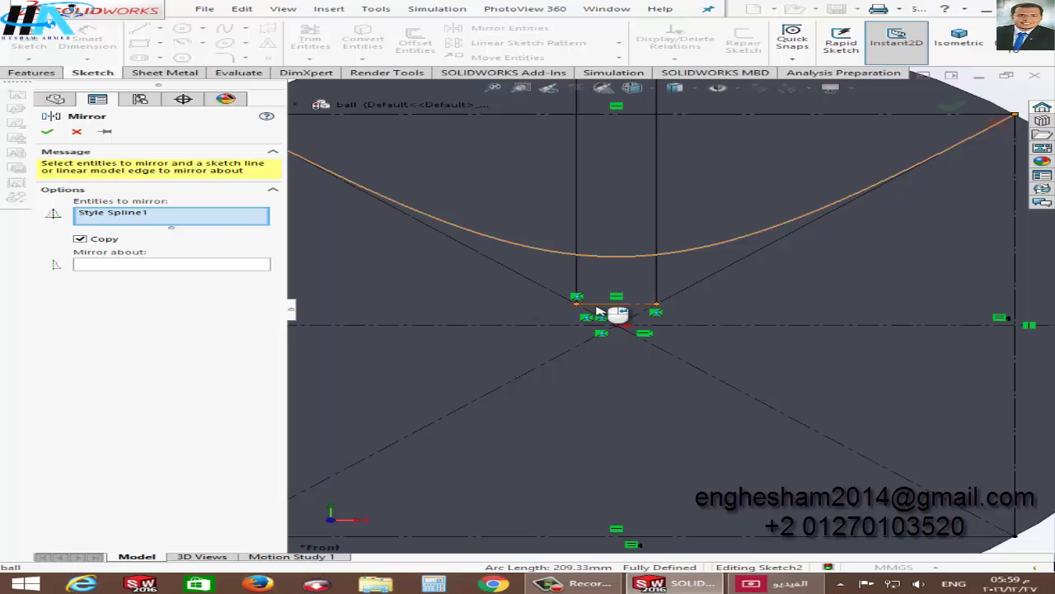
pyautogui.click(171, 264)
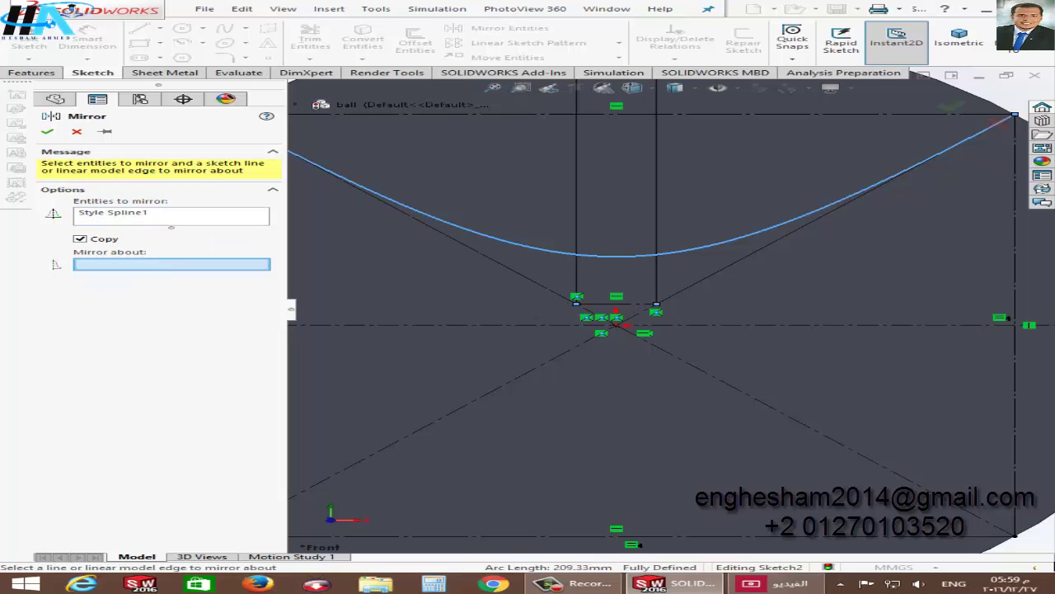
pyautogui.click(485, 324)
pyautogui.scroll(-3, 631, 315)
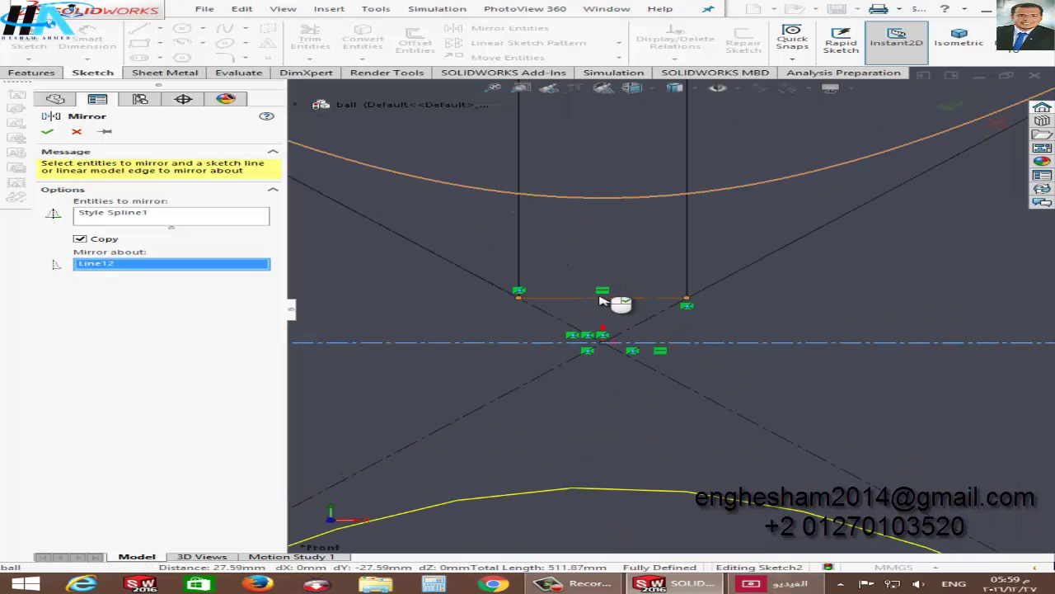
pyautogui.click(602, 298)
pyautogui.scroll(3, 632, 384)
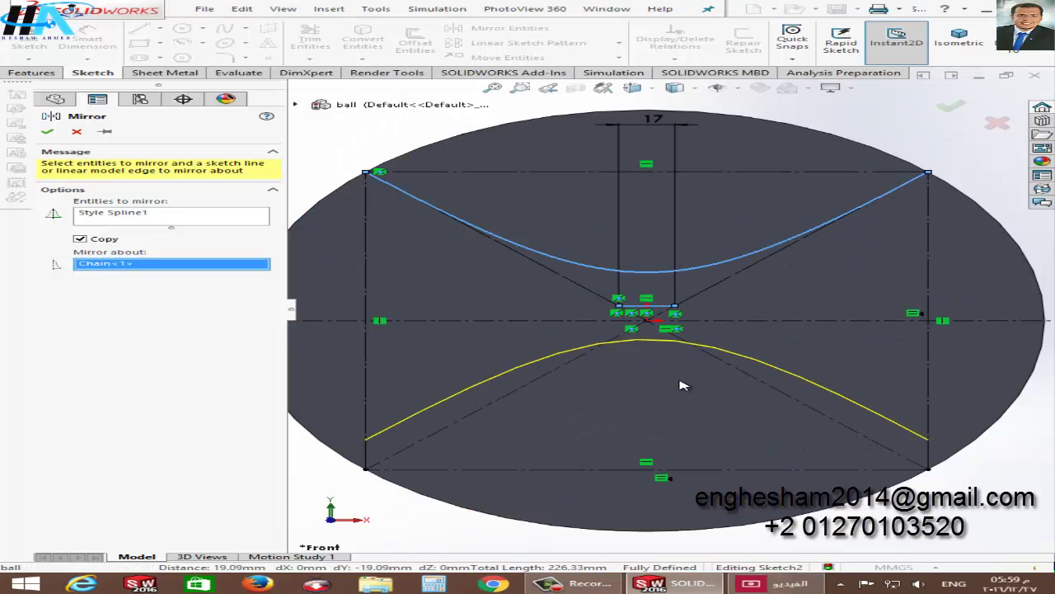
pyautogui.click(148, 213)
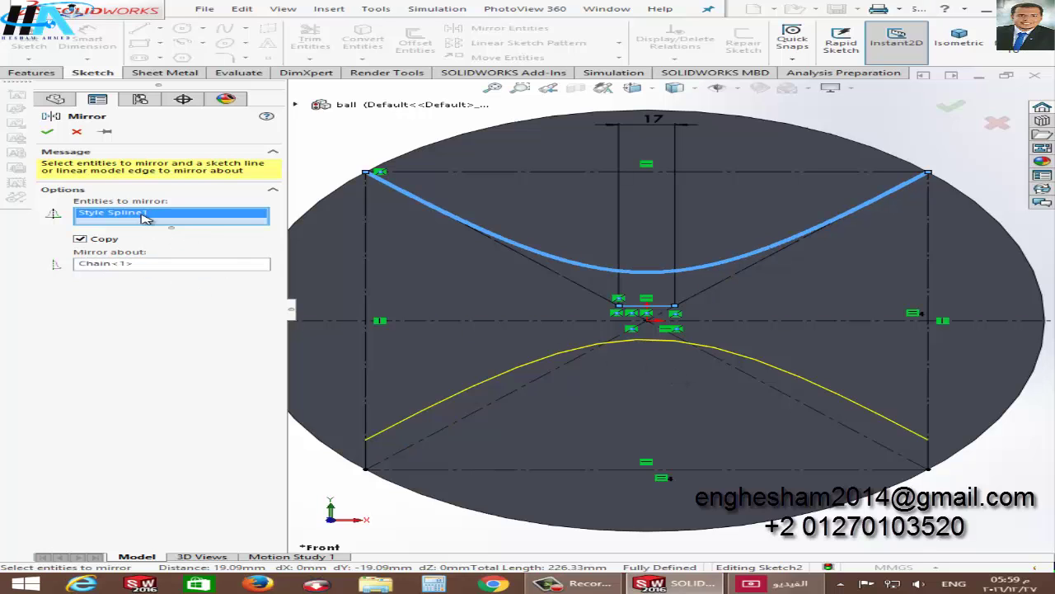
pyautogui.rightClick(148, 213)
pyautogui.click(185, 235)
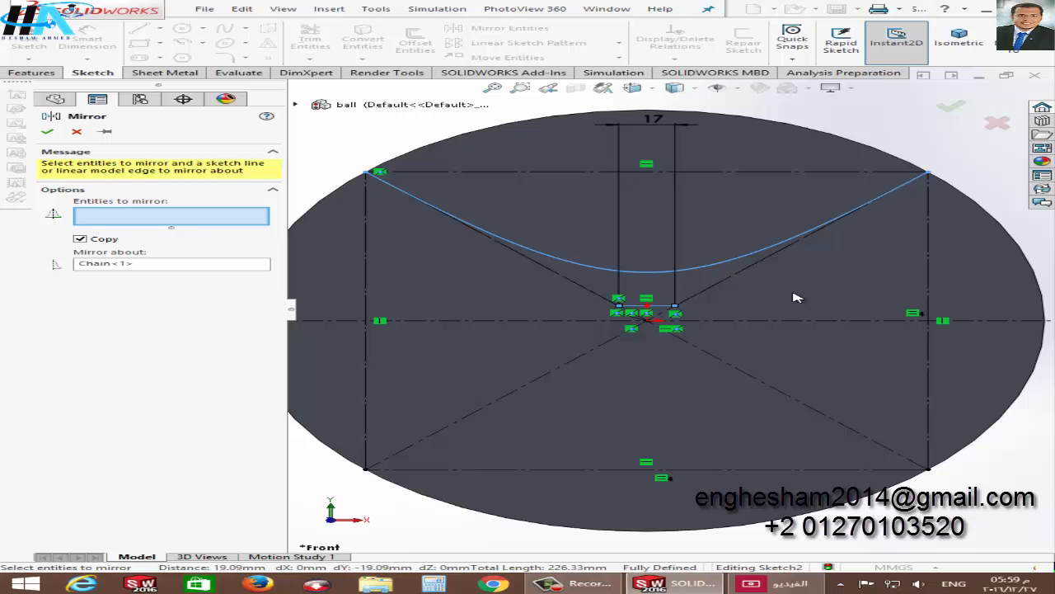
pyautogui.press('Escape')
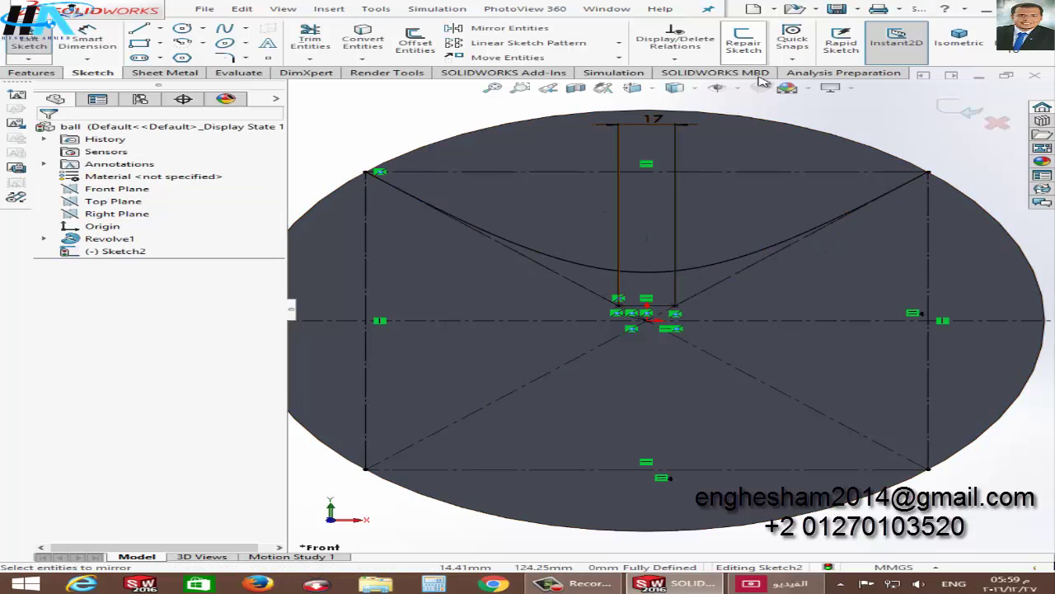
pyautogui.scroll(-5, 689, 314)
# Check the 17 mm line and spline selection, clear it, and reopen Mirror Entities.
pyautogui.click(600, 299)
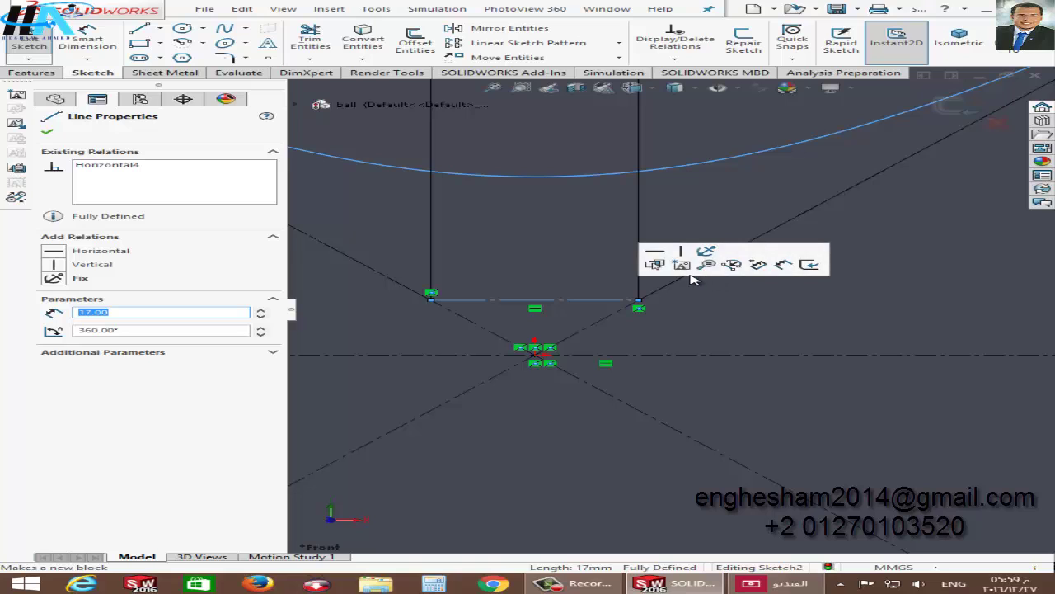
pyautogui.click(537, 301)
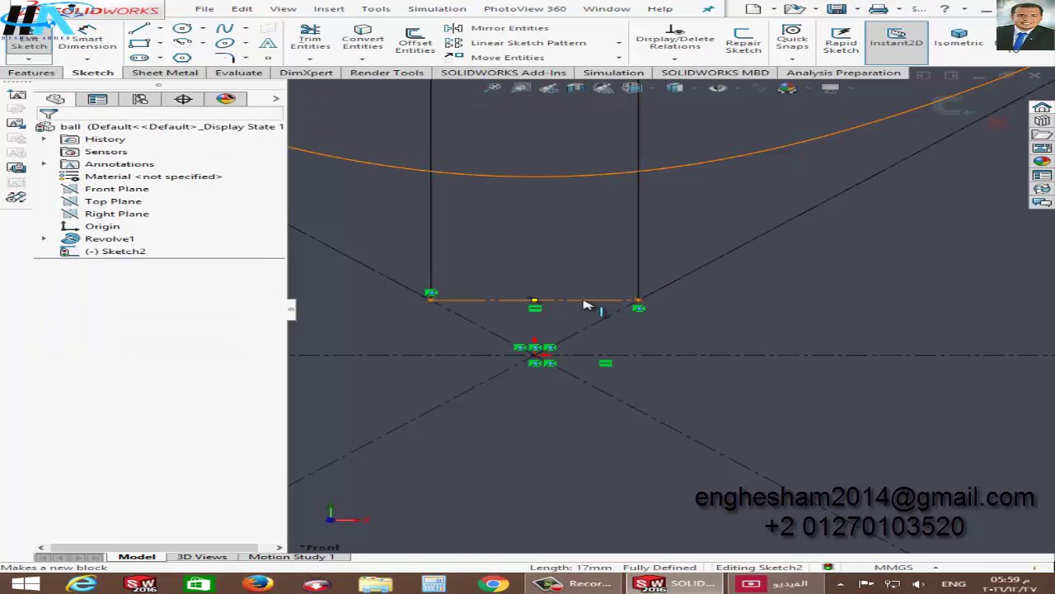
pyautogui.click(584, 305)
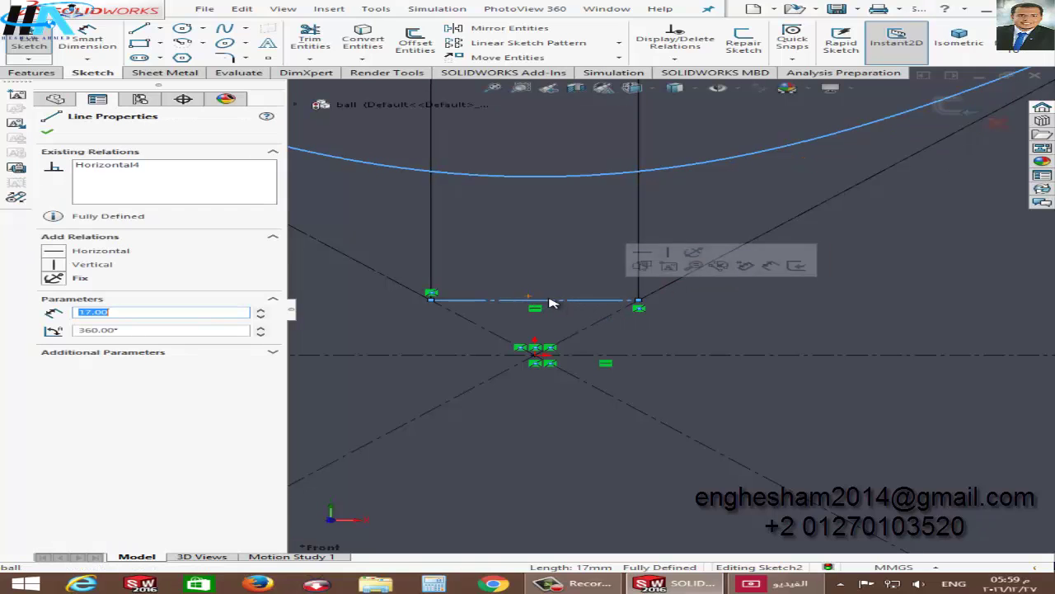
pyautogui.scroll(3, 624, 330)
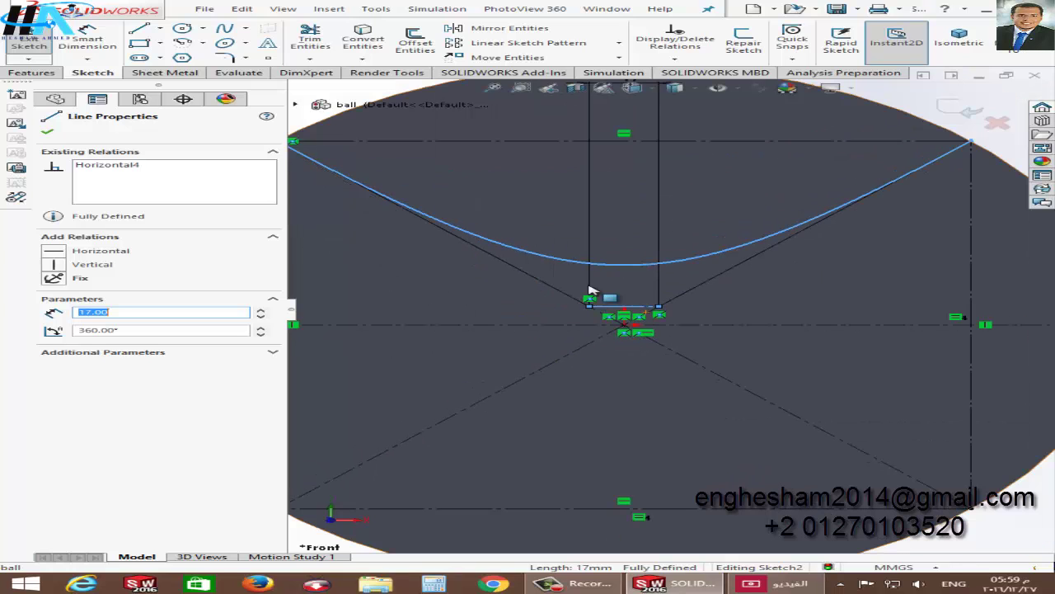
pyautogui.click(700, 106)
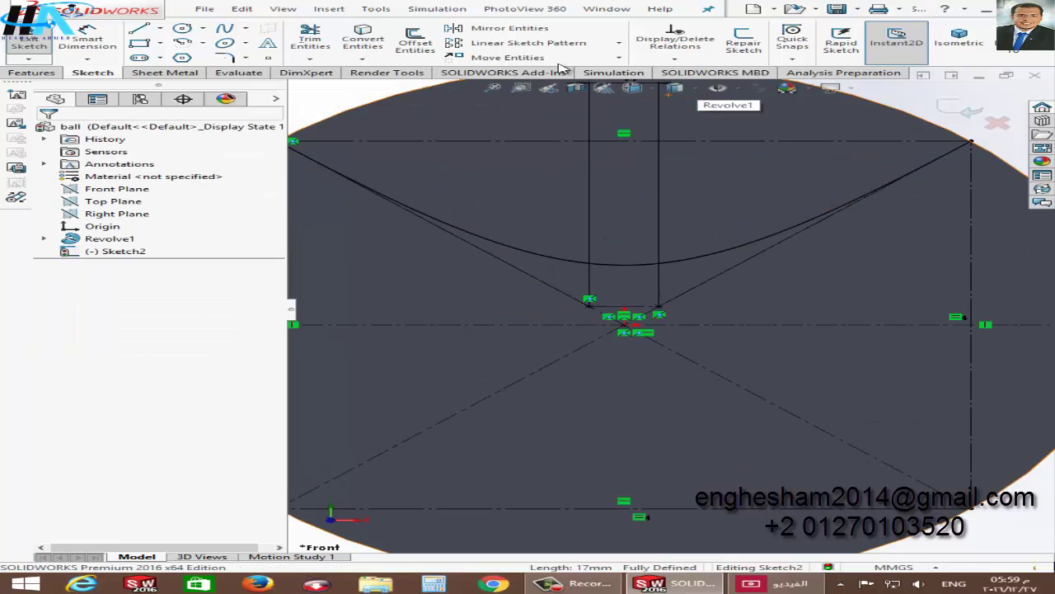
pyautogui.click(504, 28)
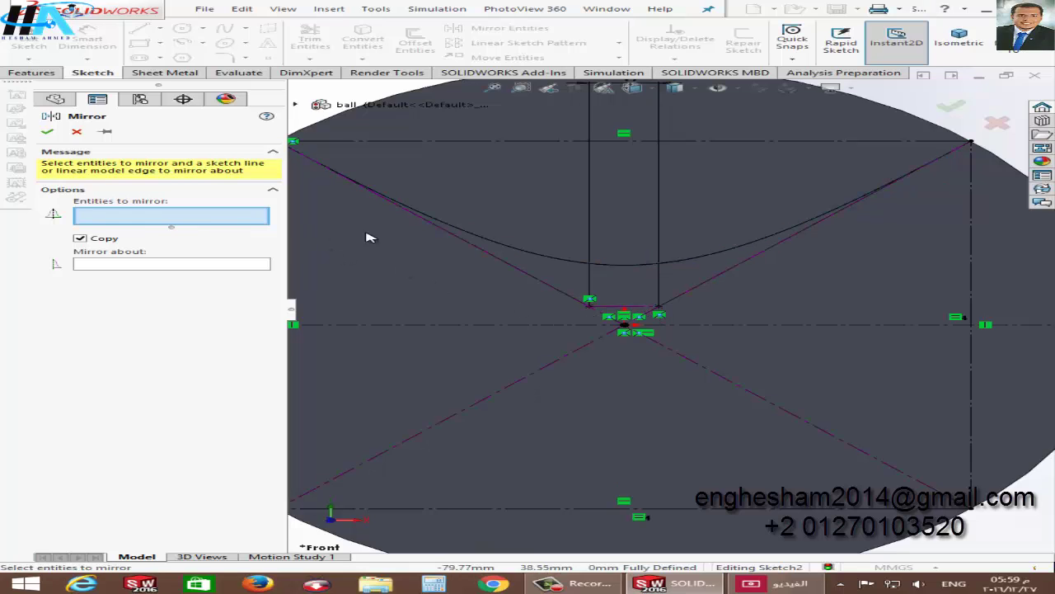
# Mirror the top spline about centreline Line12 to form an hourglass shape.
pyautogui.click(579, 270)
pyautogui.click(169, 264)
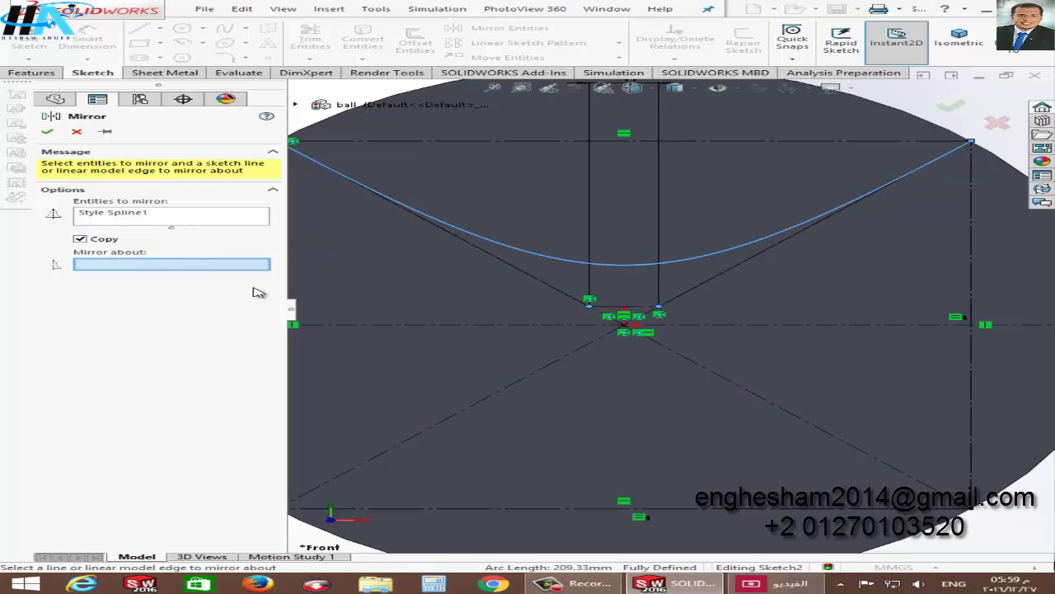
pyautogui.click(463, 328)
pyautogui.press('f')
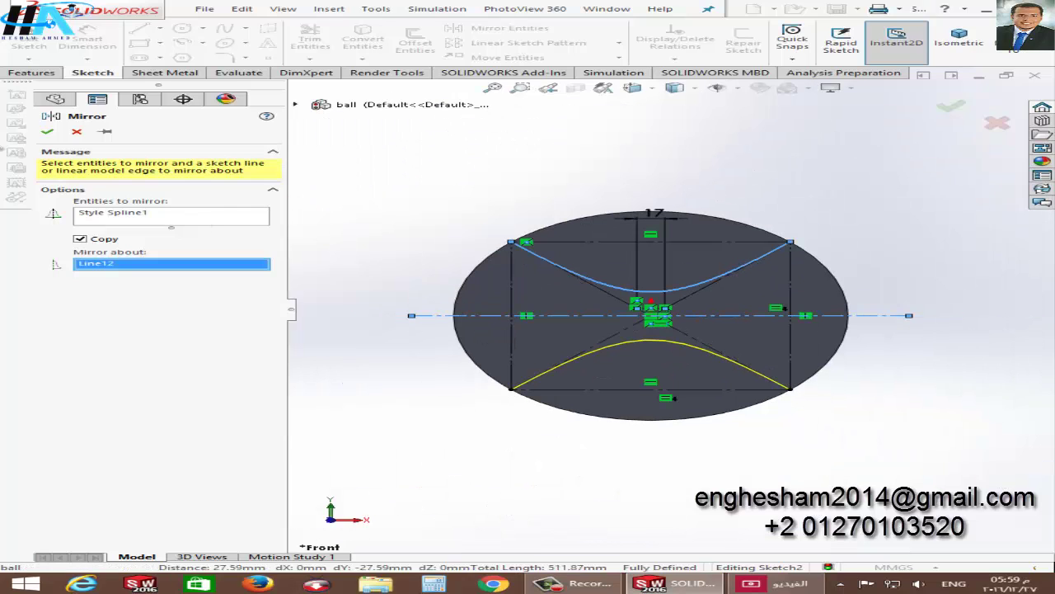
pyautogui.click(48, 133)
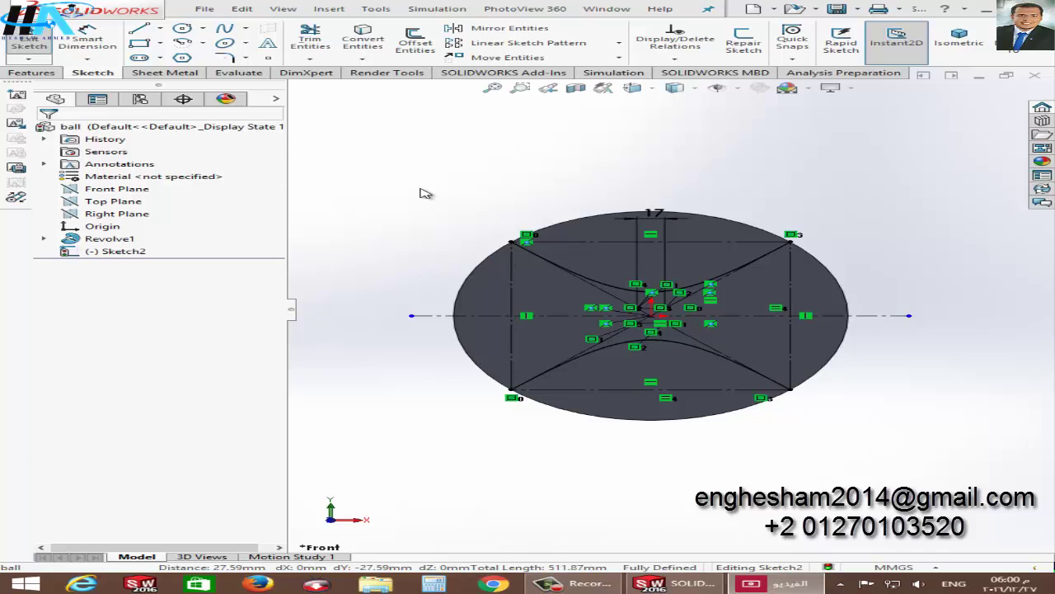
# Exit the sketch, reopen Sketch2 for editing, and show the Features Curves list.
pyautogui.click(29, 43)
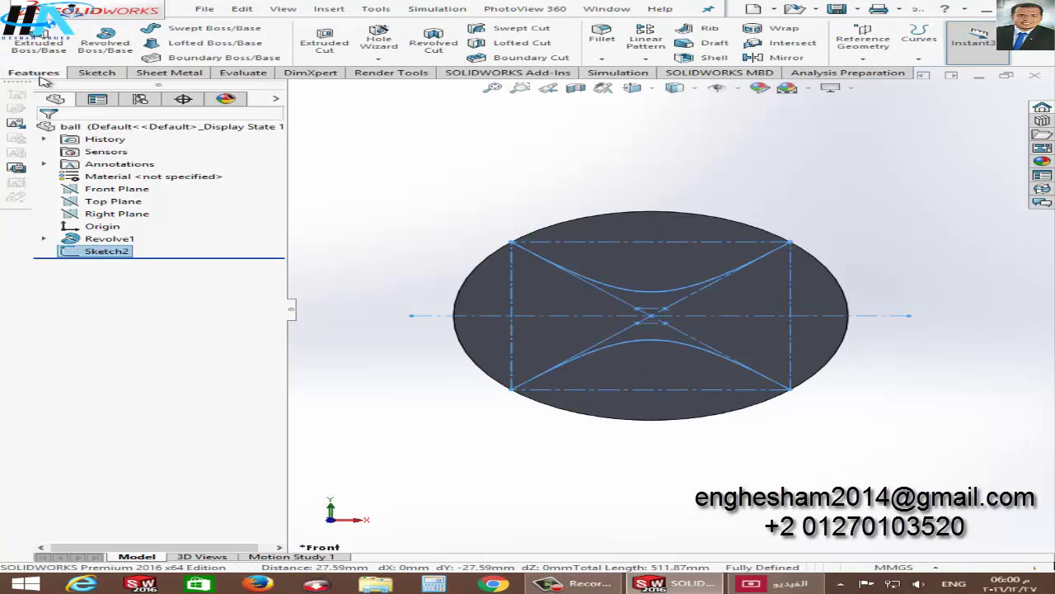
pyautogui.click(918, 41)
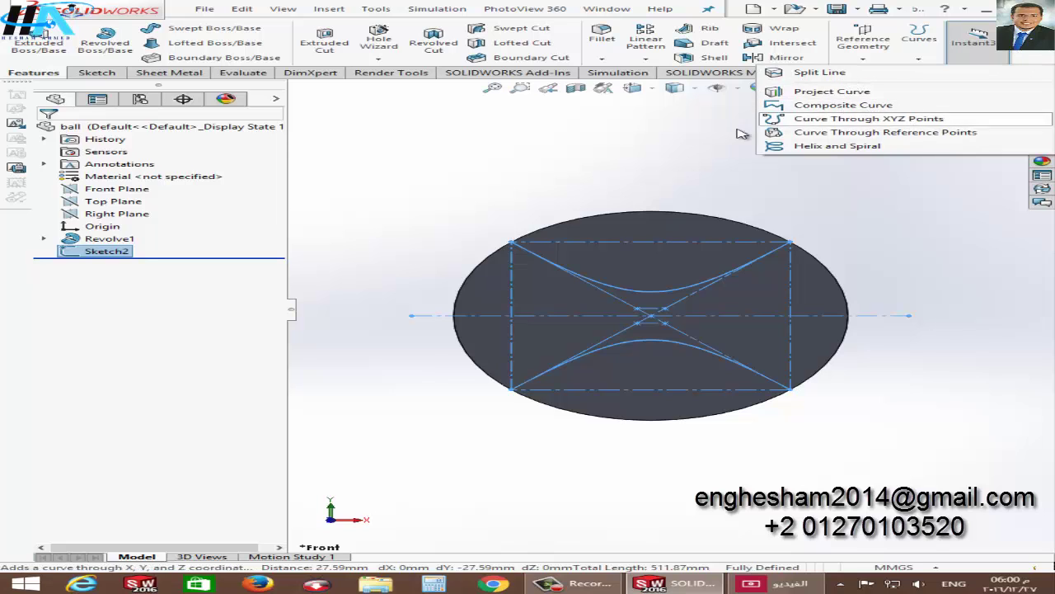
pyautogui.click(422, 361)
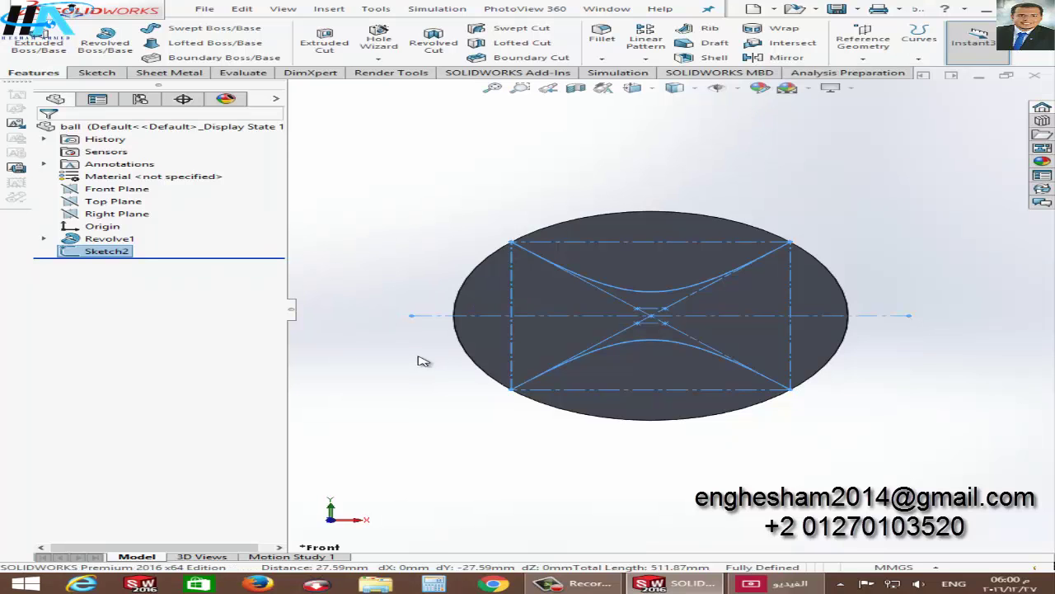
pyautogui.click(103, 251)
pyautogui.click(116, 220)
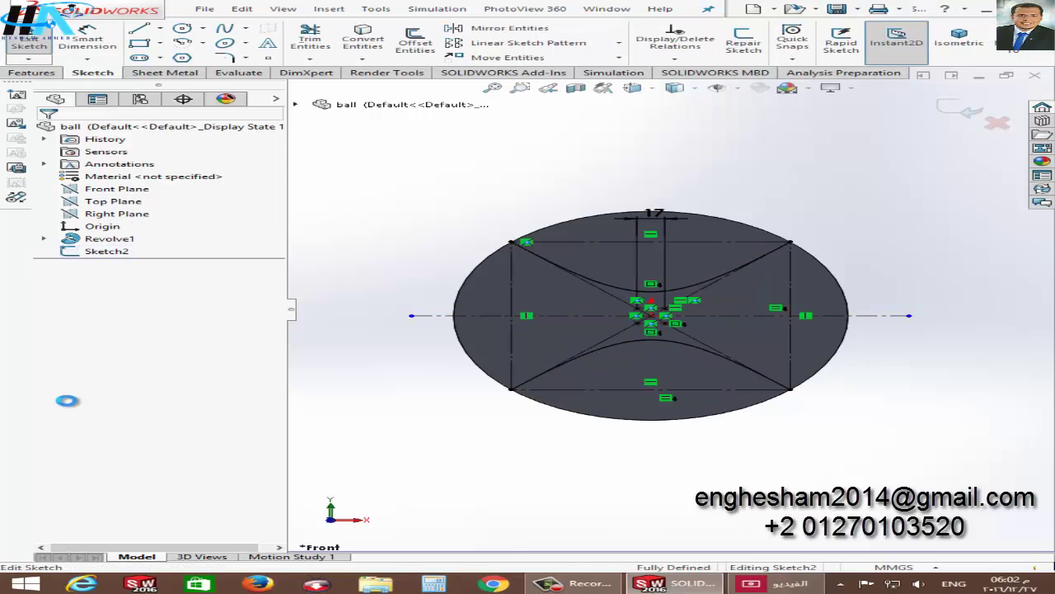
pyautogui.click(33, 72)
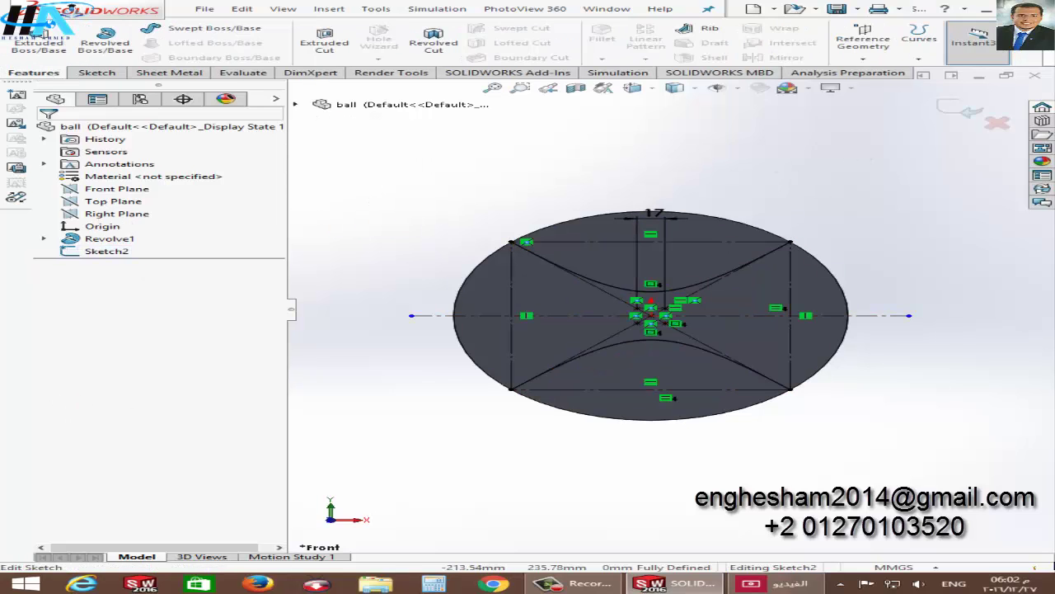
pyautogui.click(922, 56)
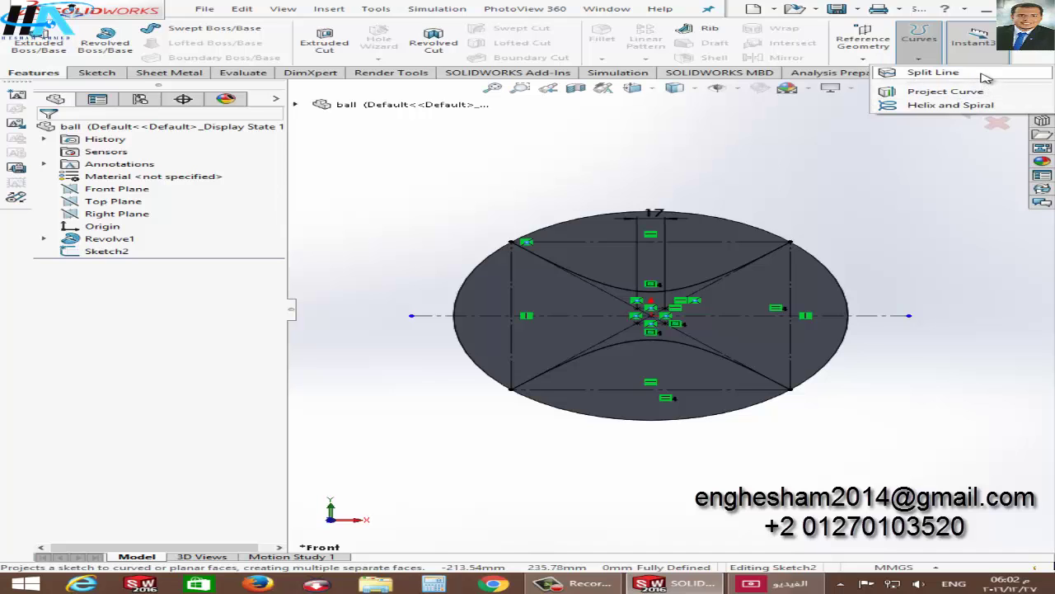
# Create Split Line1, projecting the current hourglass sketch onto the ball's spherical face.
pyautogui.click(986, 74)
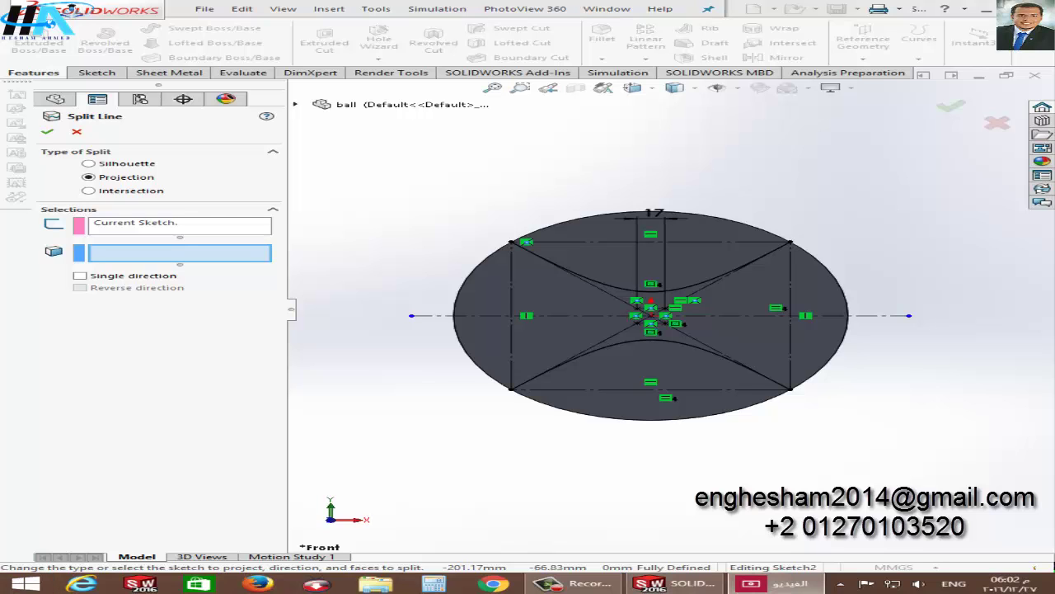
pyautogui.moveTo(421, 373); pyautogui.dragTo(349, 360, button='middle')
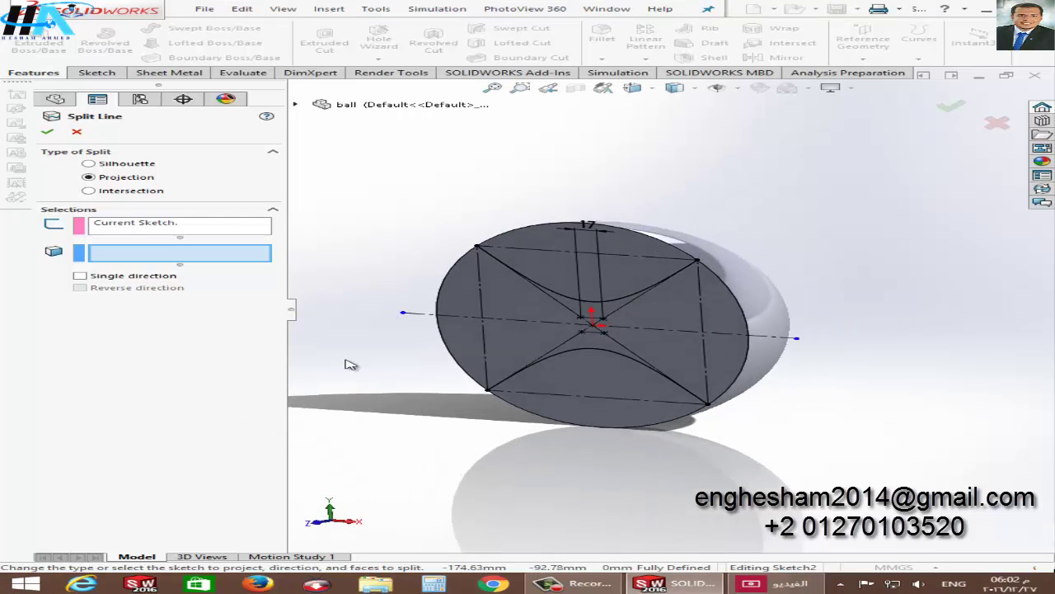
pyautogui.click(142, 230)
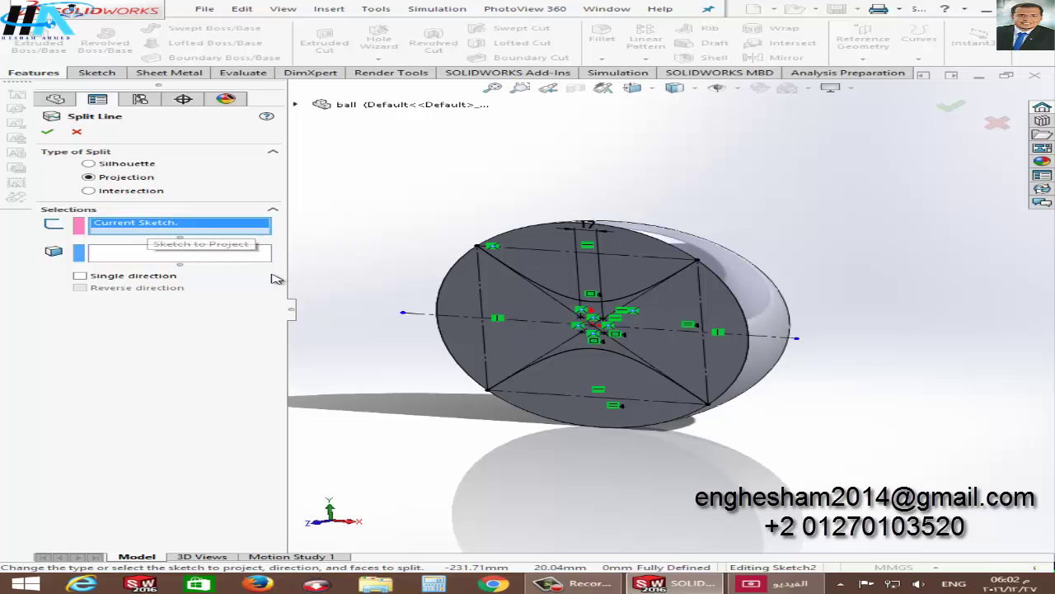
pyautogui.click(163, 254)
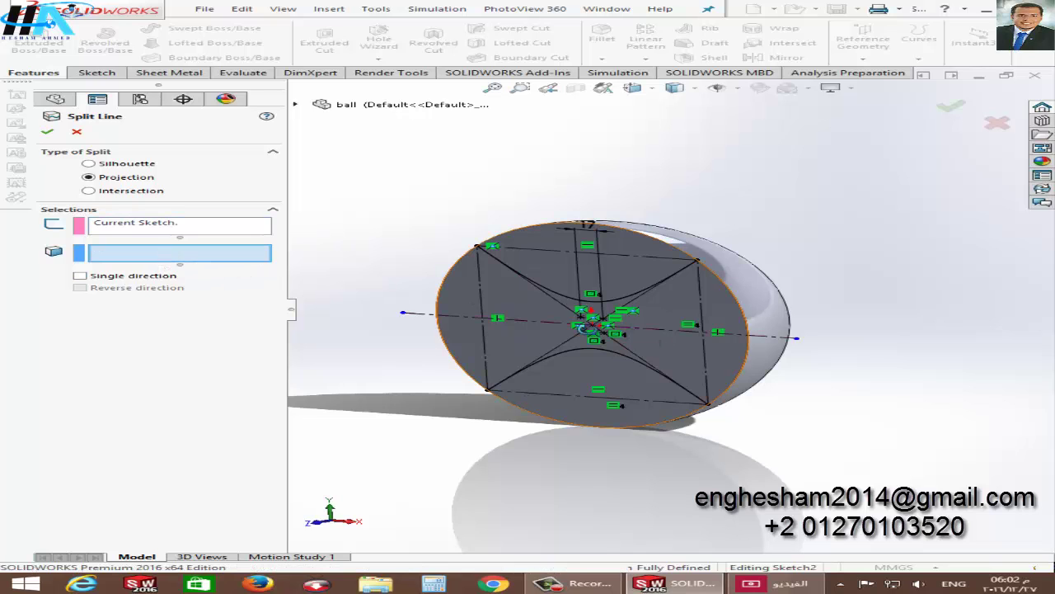
pyautogui.moveTo(589, 328); pyautogui.dragTo(648, 311, button='middle')
pyautogui.click(648, 311)
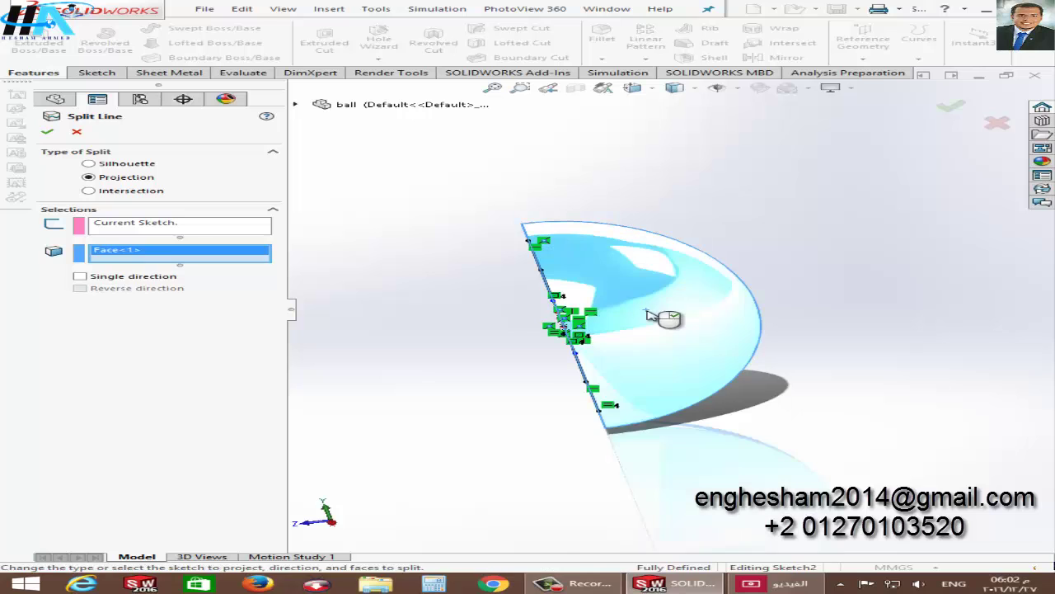
pyautogui.click(51, 134)
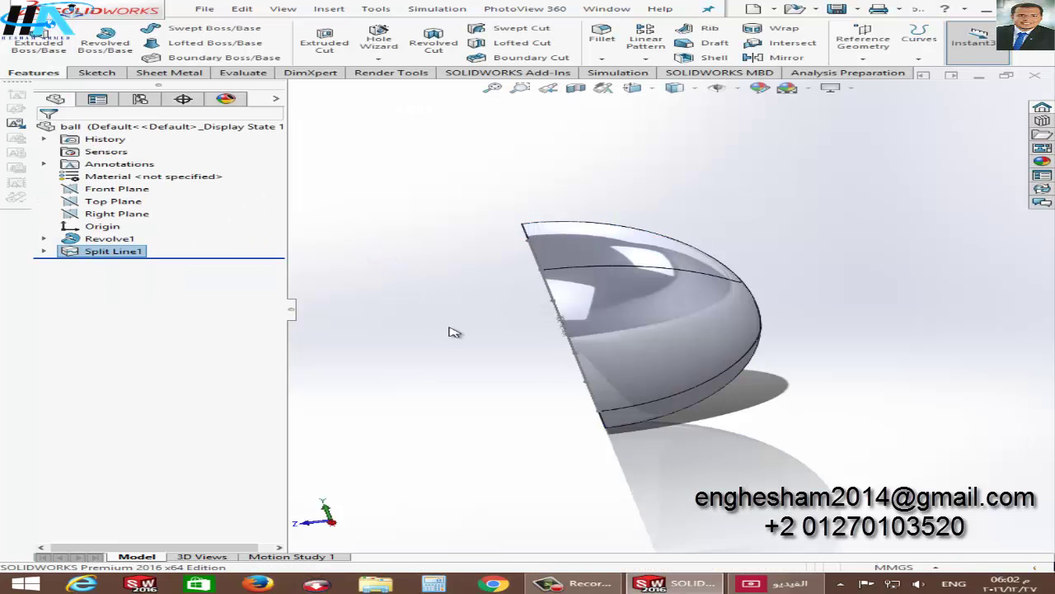
pyautogui.hotkey('ctrl', '2')
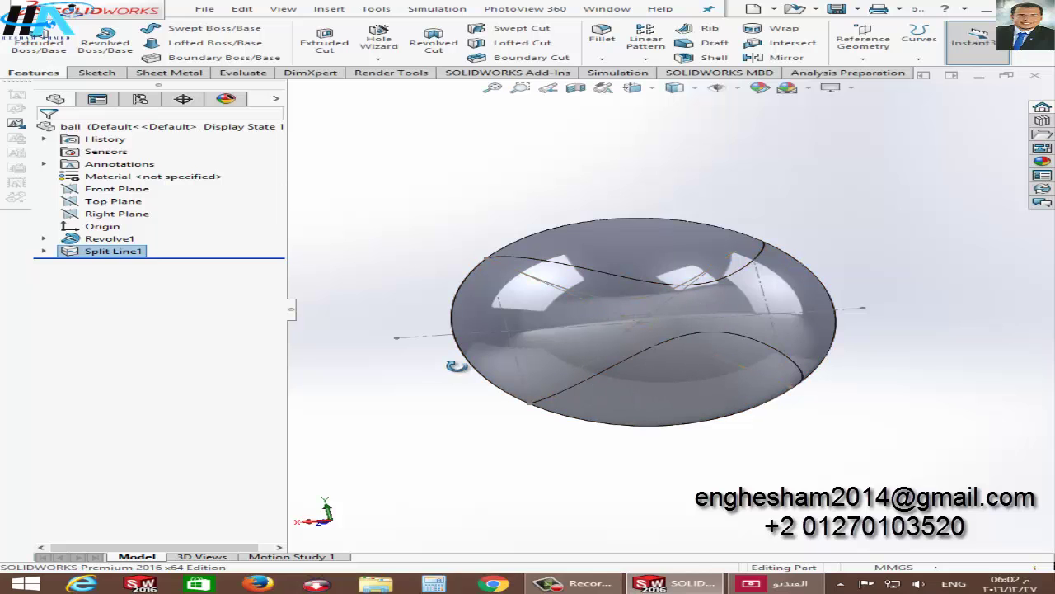
pyautogui.moveTo(583, 385); pyautogui.dragTo(818, 380, button='middle')
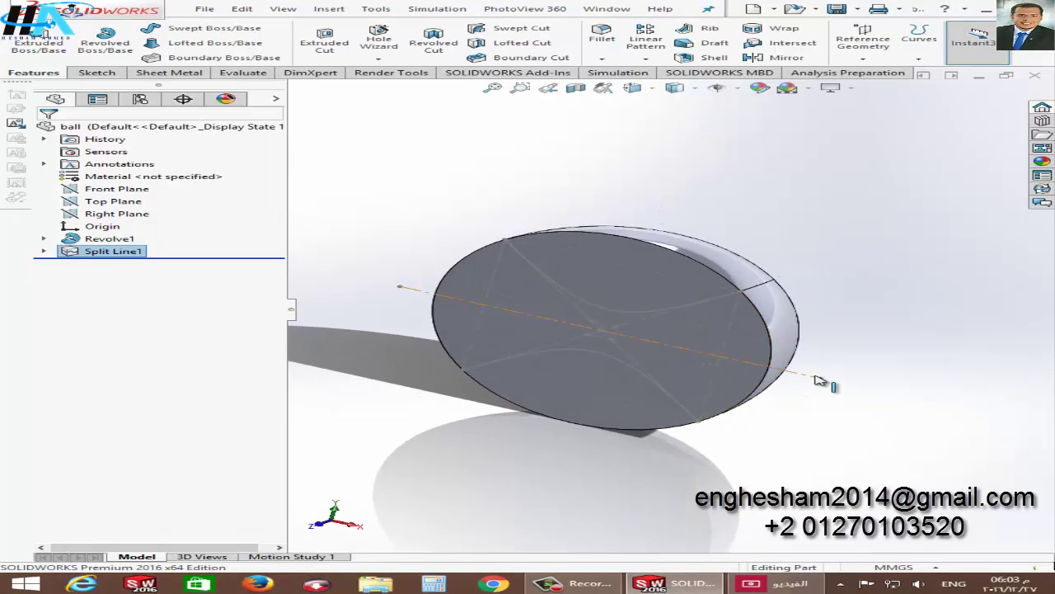
# Edit Sketch2 under Split Line1 and convert the horizontal centreline to a solid line.
pyautogui.click(466, 196)
pyautogui.click(44, 251)
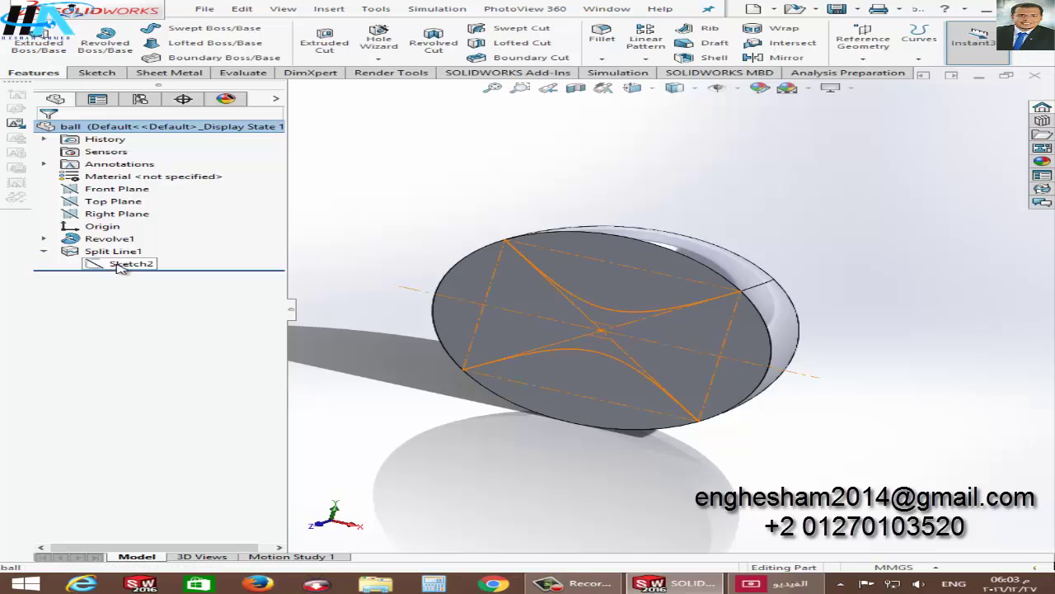
pyautogui.click(115, 263)
pyautogui.click(139, 239)
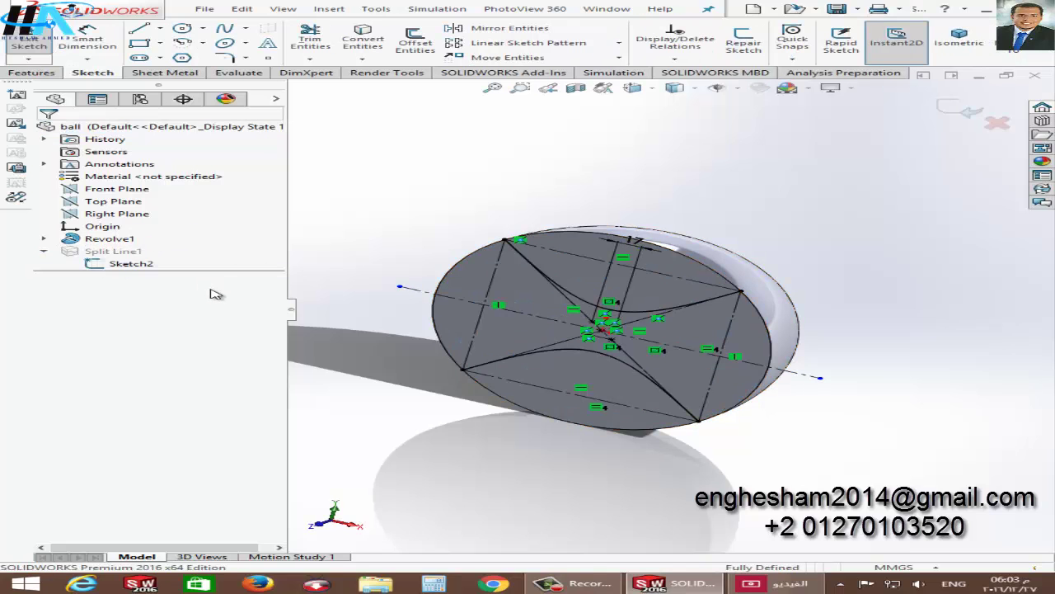
pyautogui.click(813, 376)
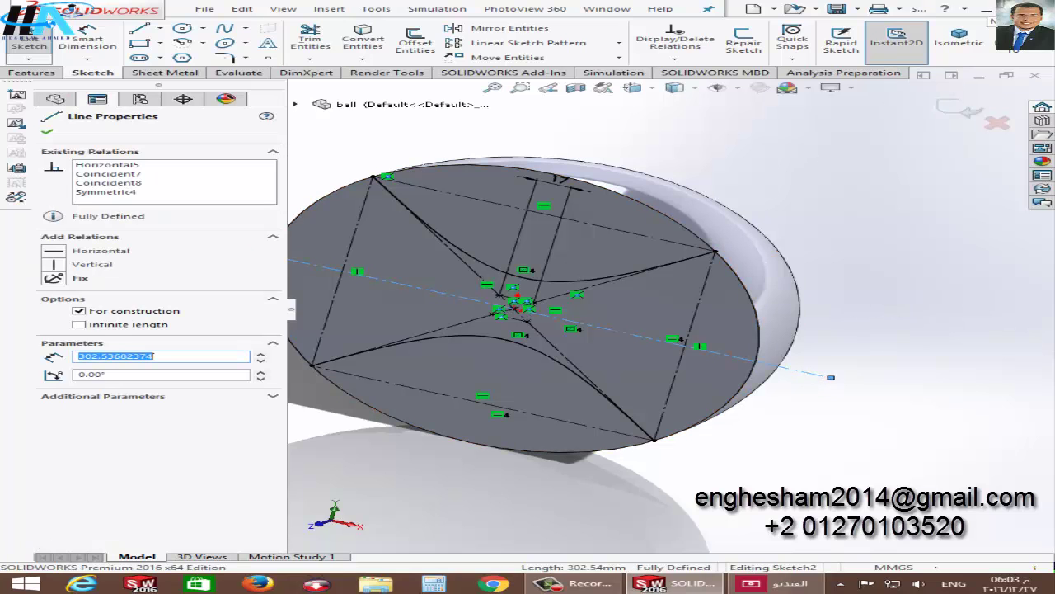
pyautogui.hotkey('ctrl', '1')
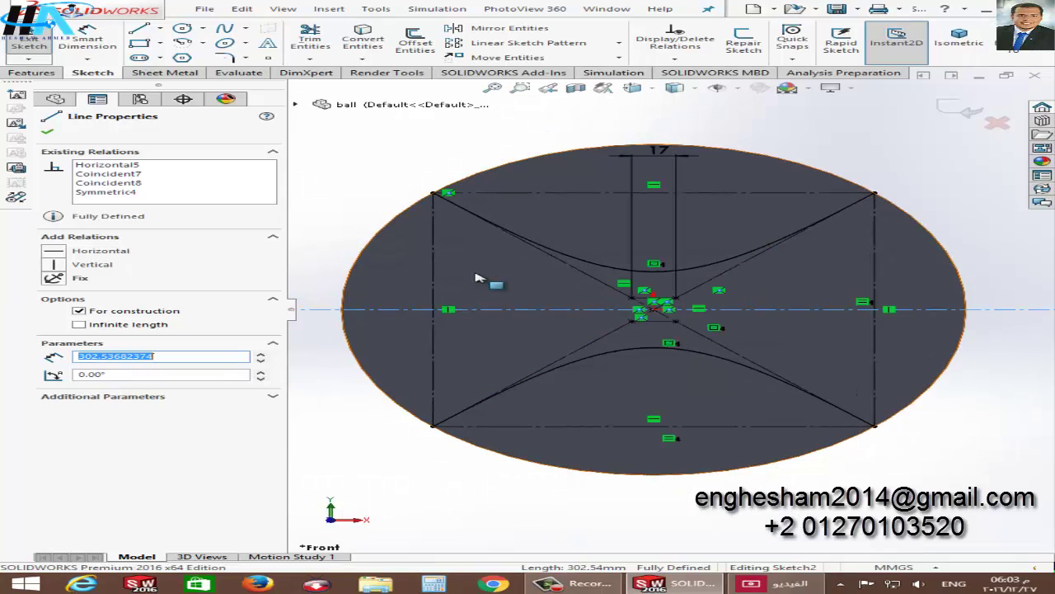
pyautogui.click(320, 333)
pyautogui.click(326, 310)
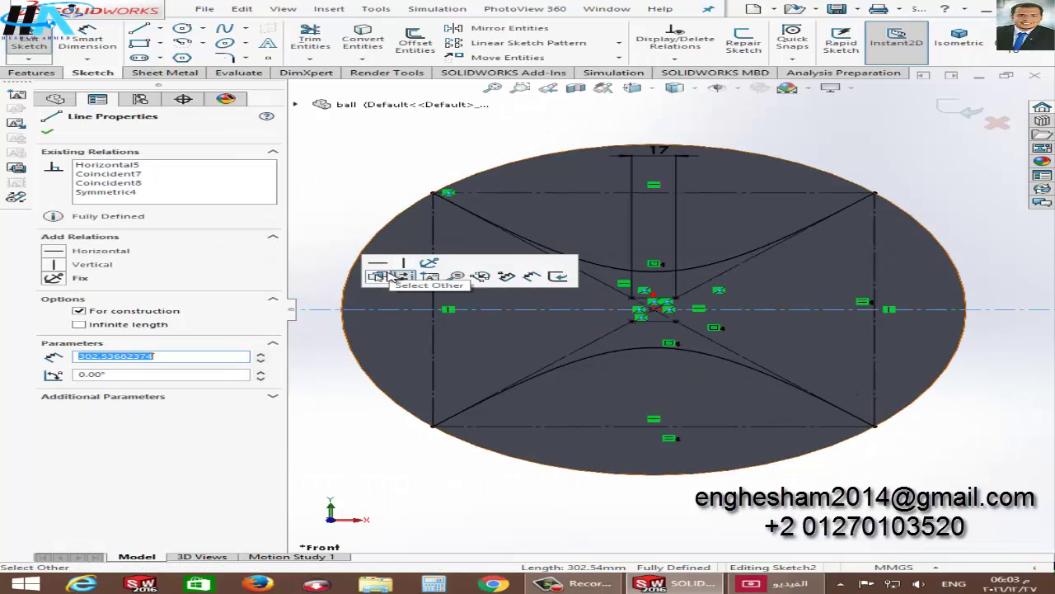
pyautogui.click(119, 312)
pyautogui.click(367, 150)
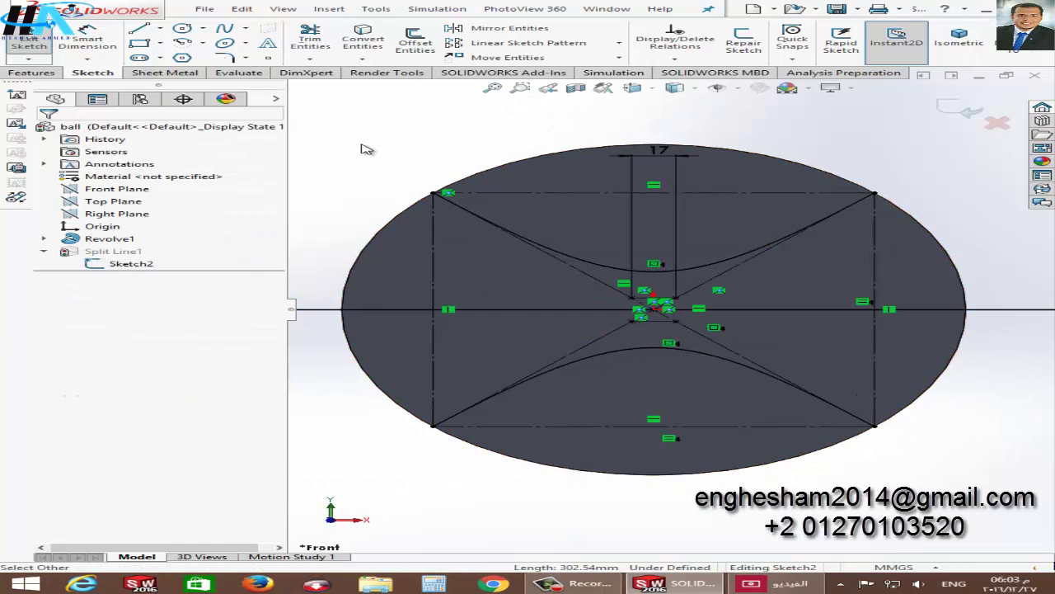
# Draw a vertical line of about 297.76 mm centred on the origin across the ball.
pyautogui.press('z')
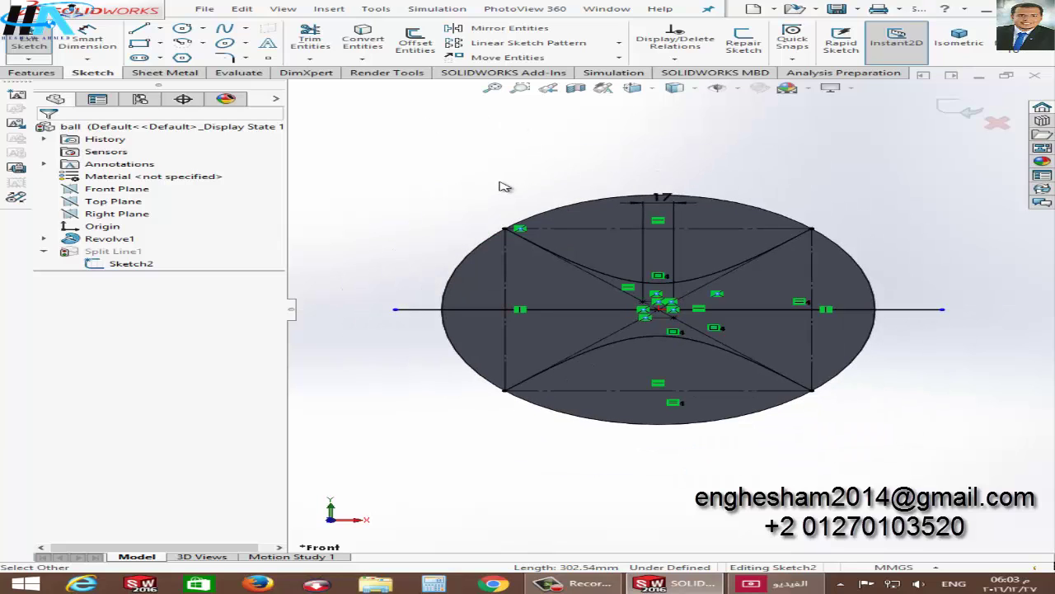
pyautogui.scroll(-2, 816, 287)
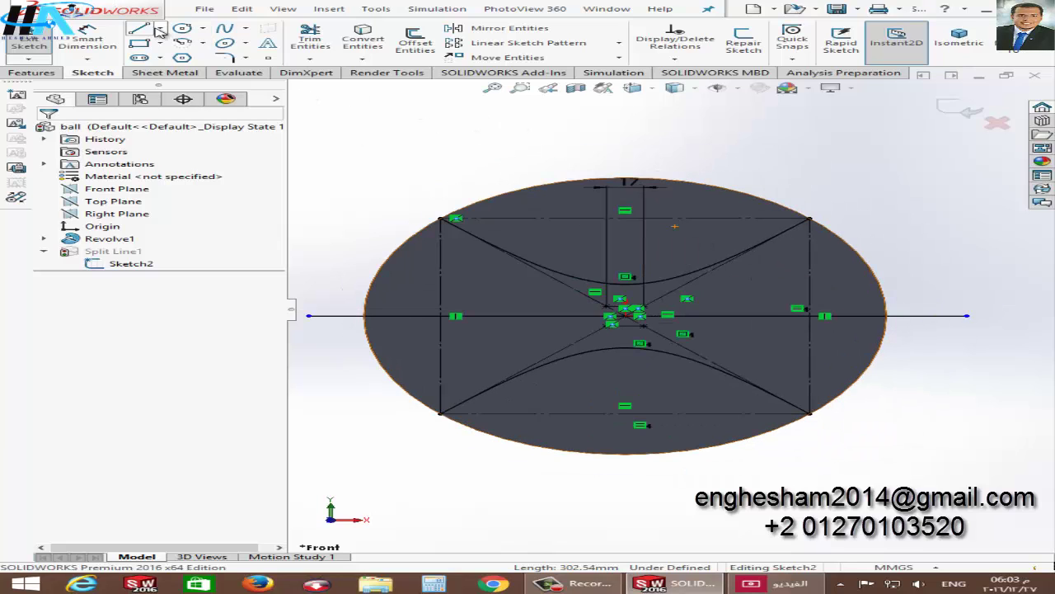
pyautogui.click(142, 28)
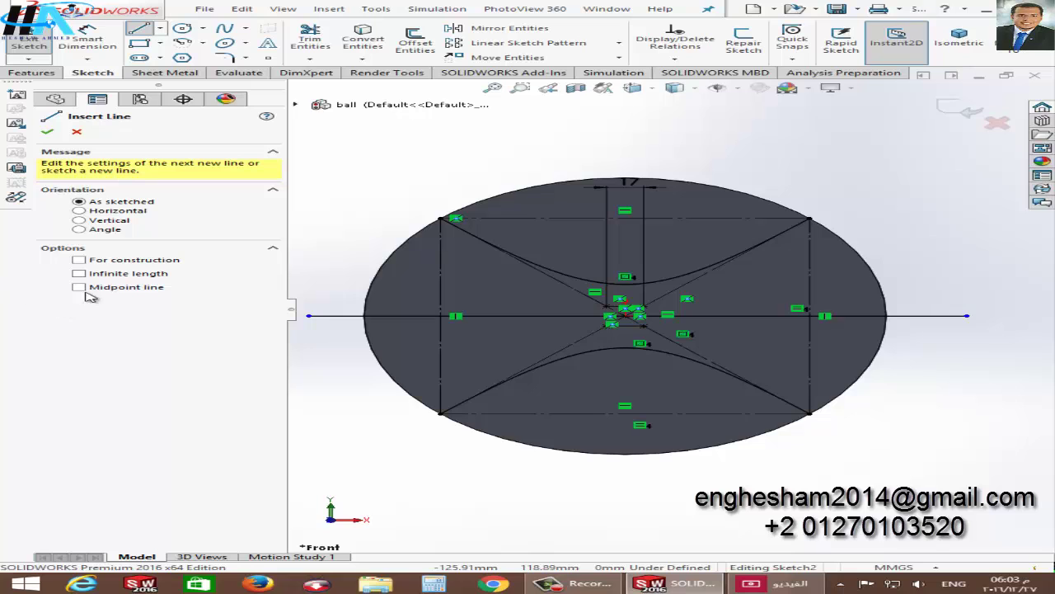
pyautogui.click(625, 315)
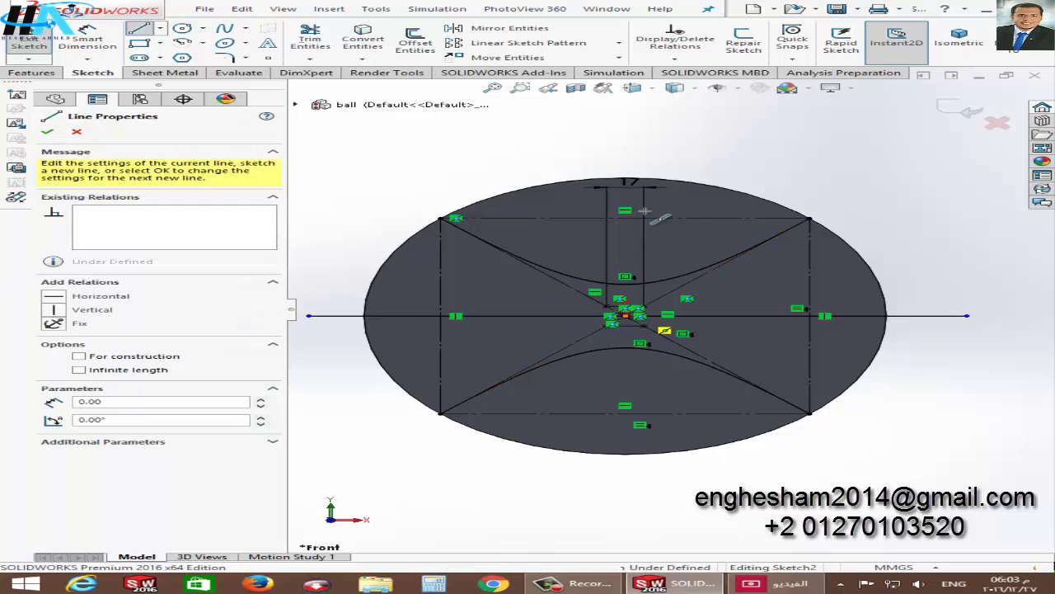
pyautogui.click(625, 147)
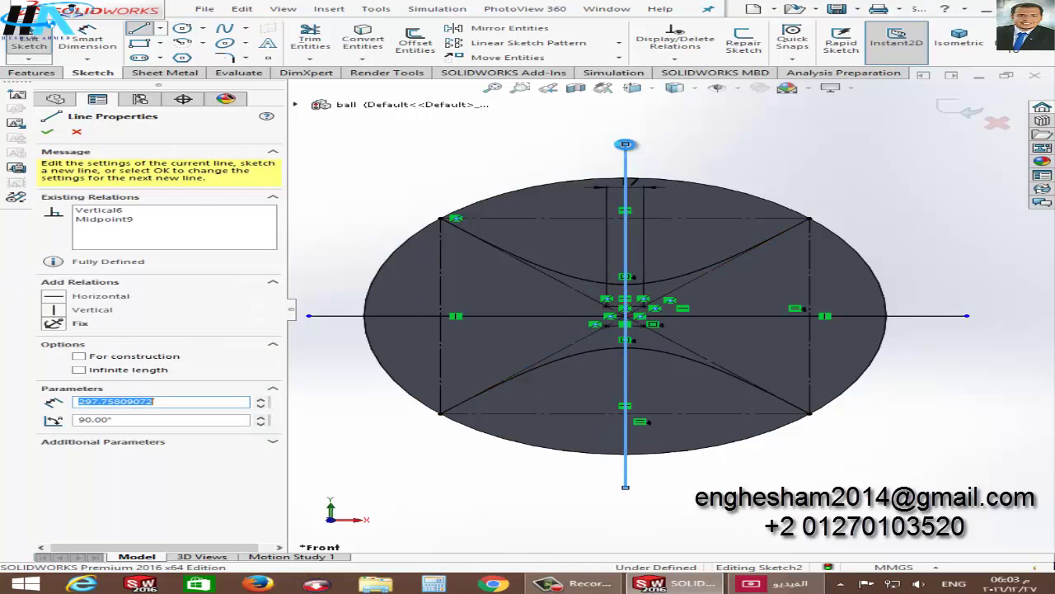
pyautogui.press('Escape')
pyautogui.click(48, 74)
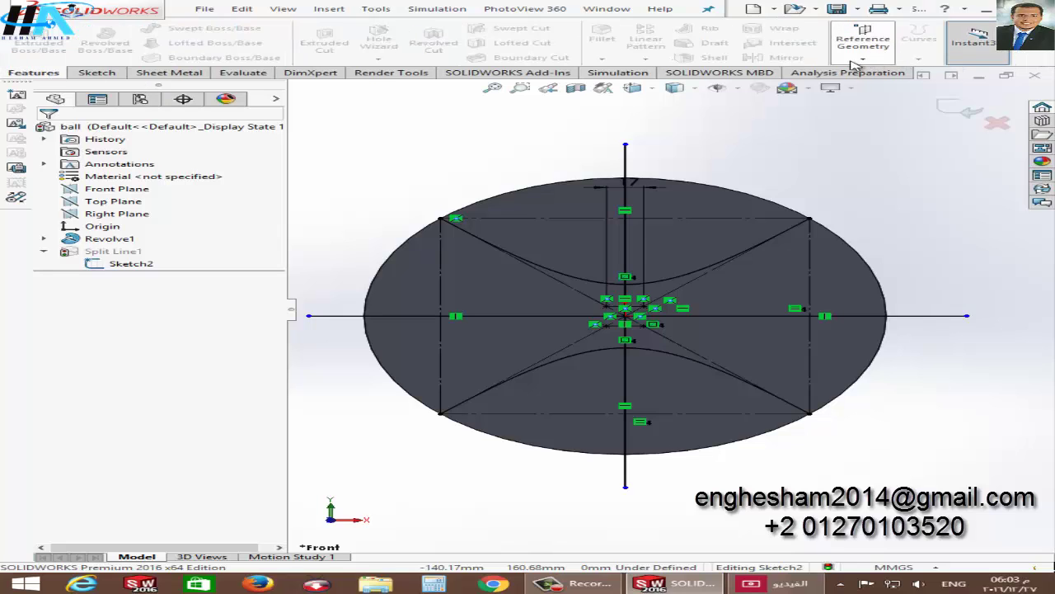
# Close Sketch2, orbit to the ball's flat cut face, and open Sketch3 on it.
pyautogui.click(95, 72)
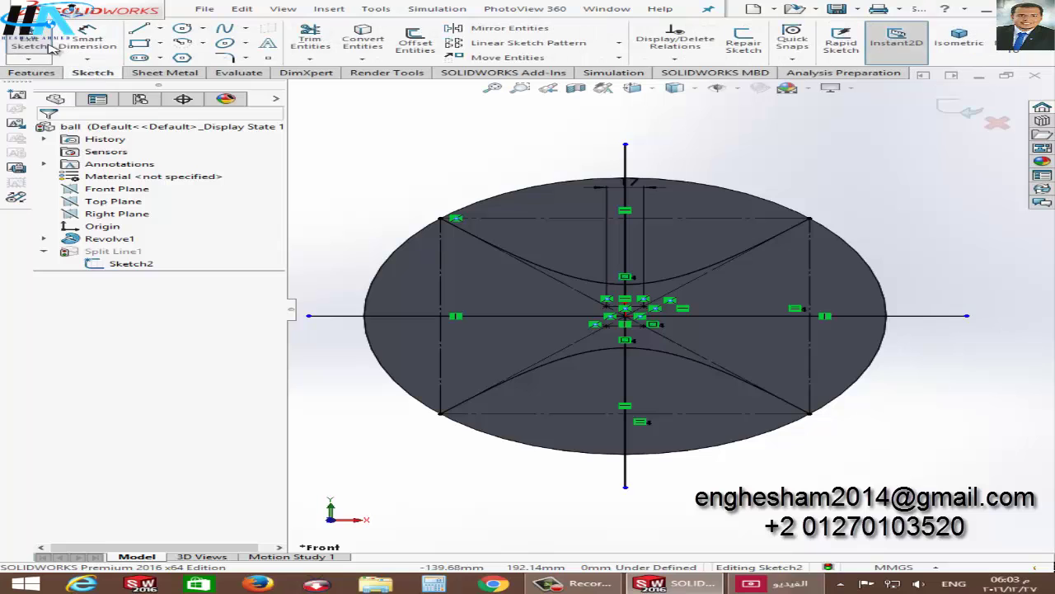
pyautogui.click(31, 43)
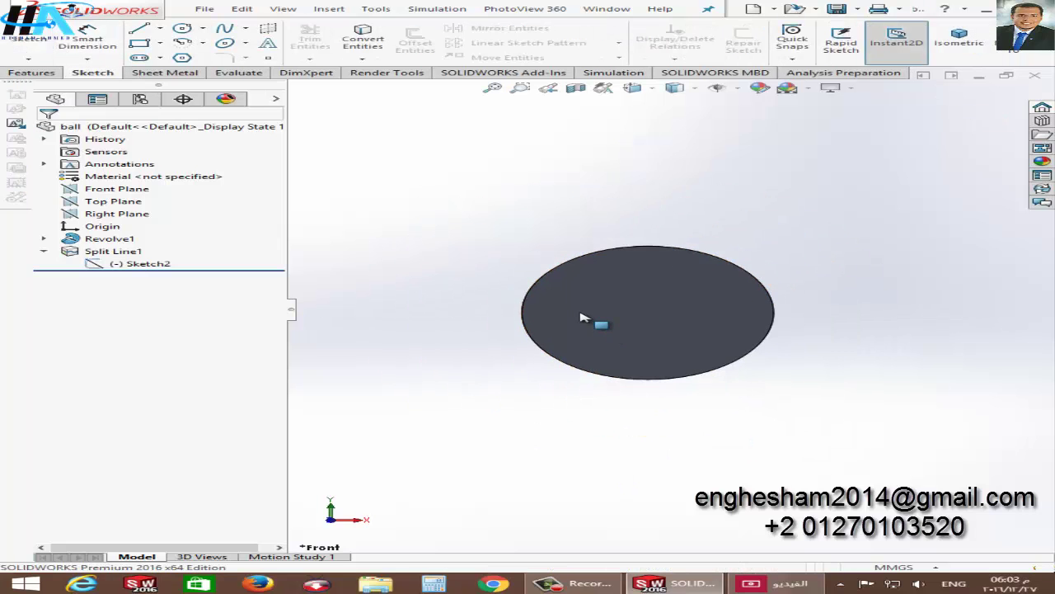
pyautogui.moveTo(584, 313); pyautogui.dragTo(427, 318, button='right')
pyautogui.moveTo(427, 318); pyautogui.dragTo(277, 351, button='middle')
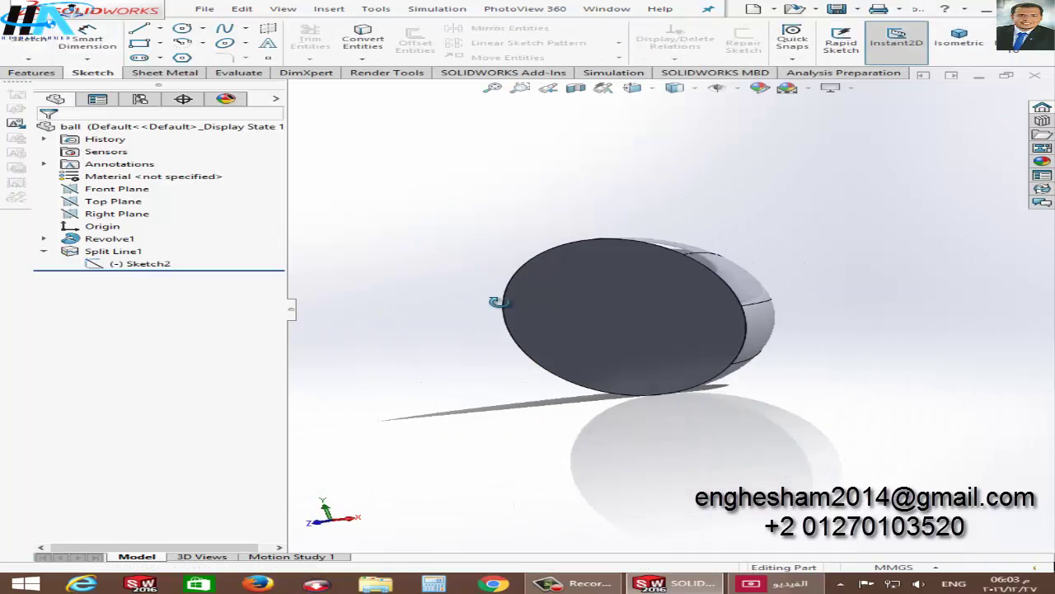
pyautogui.moveTo(277, 350); pyautogui.dragTo(812, 320, button='middle')
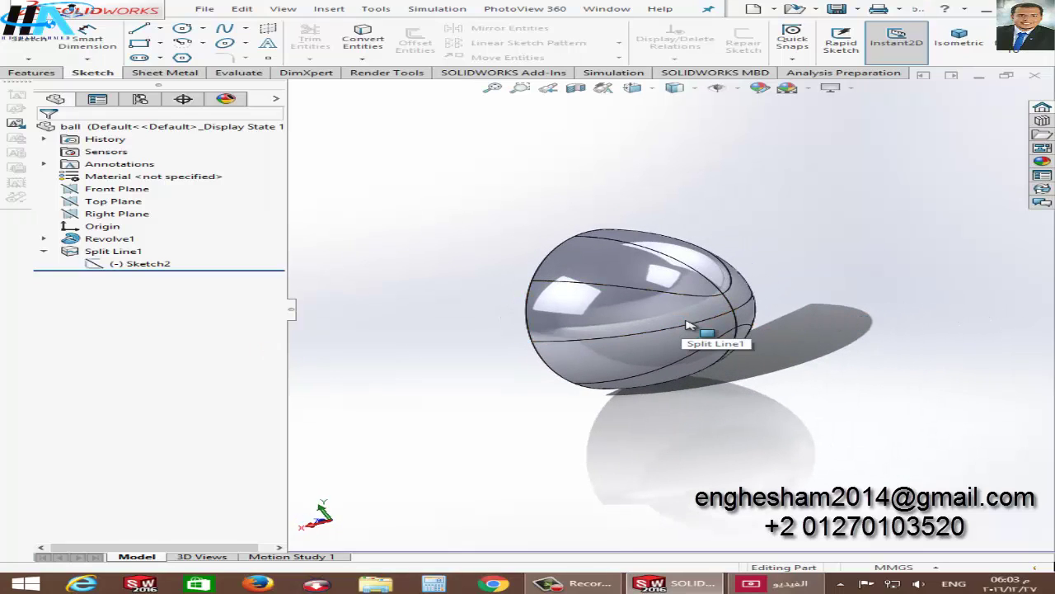
pyautogui.moveTo(466, 253); pyautogui.dragTo(626, 324, button='middle')
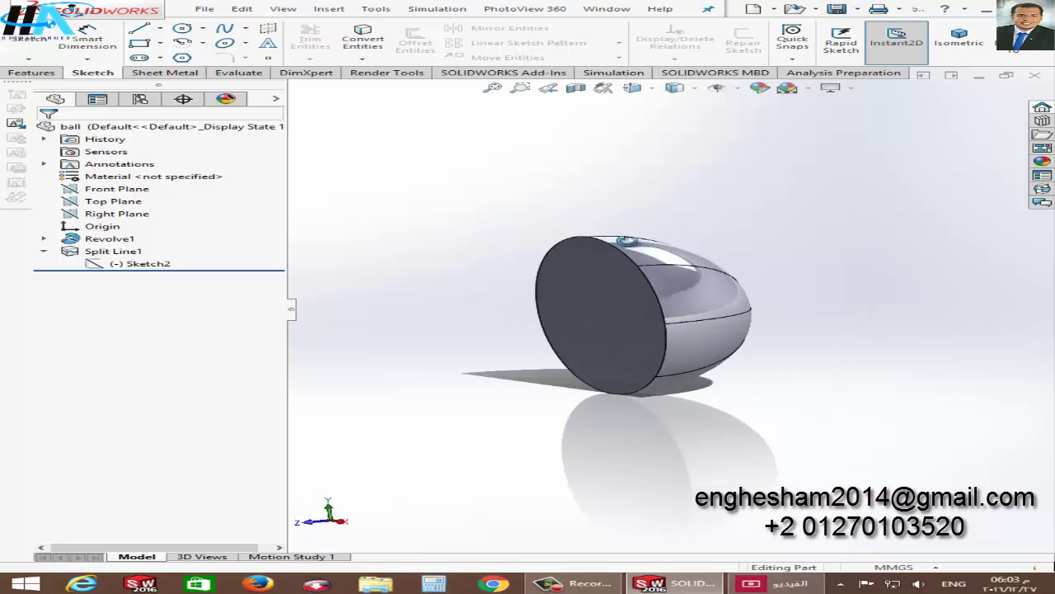
pyautogui.click(624, 328)
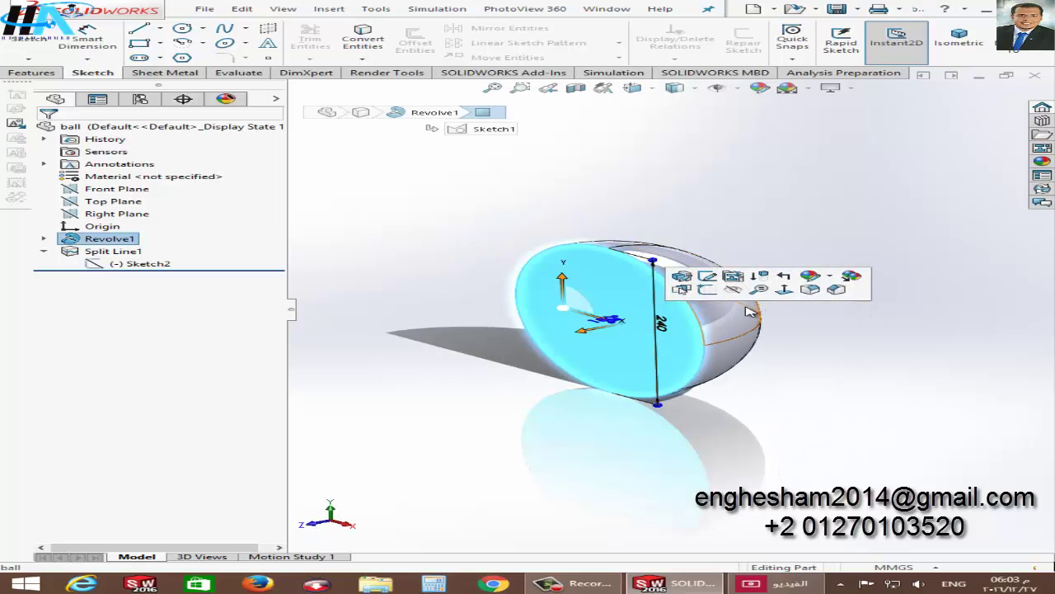
pyautogui.click(706, 290)
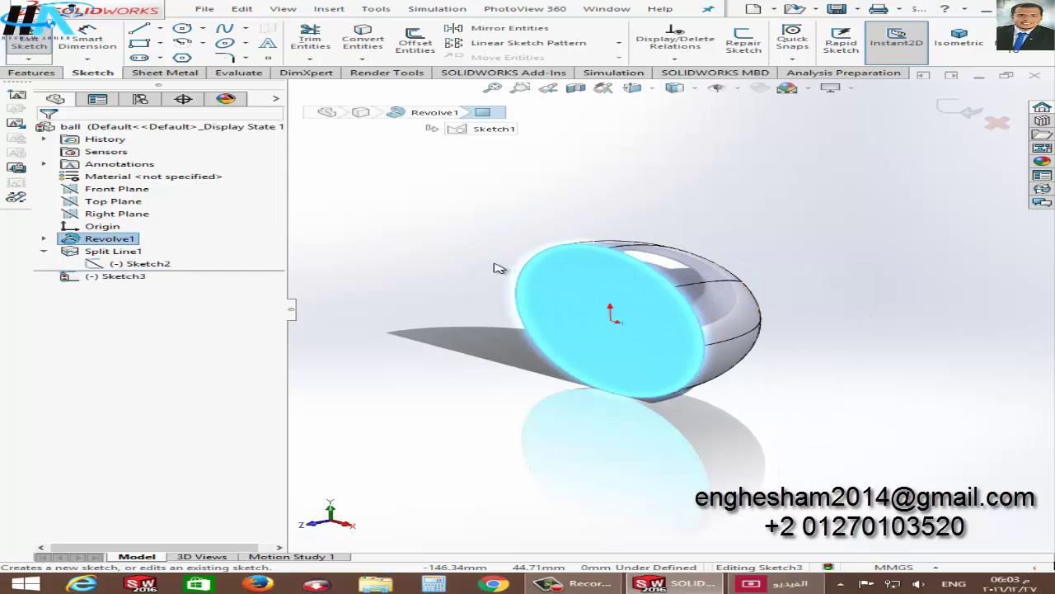
# View the flat face Normal To and draw an ellipse centred on its top edge.
pyautogui.press('space')
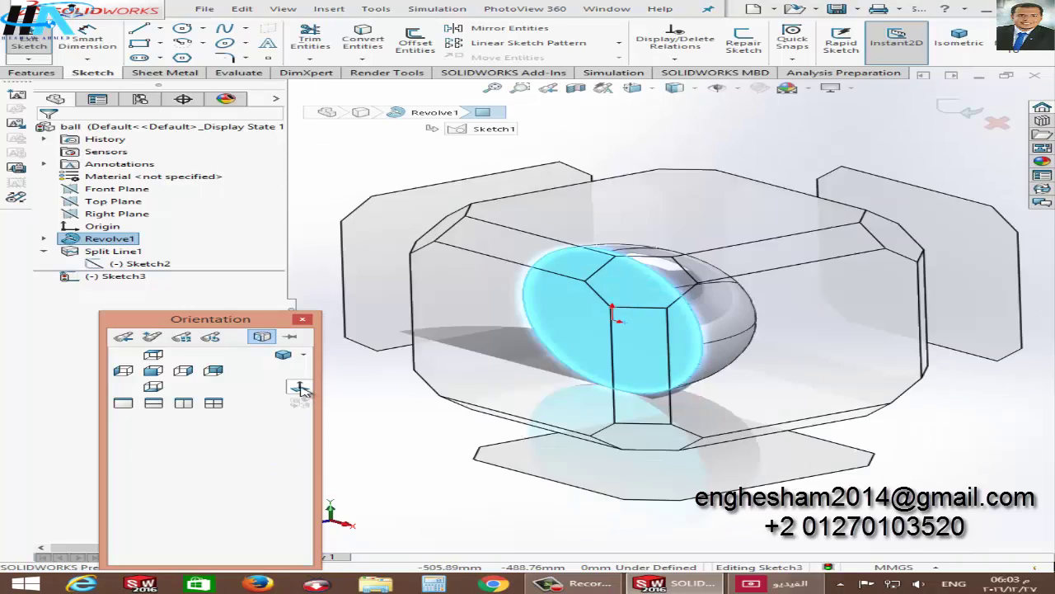
pyautogui.click(300, 388)
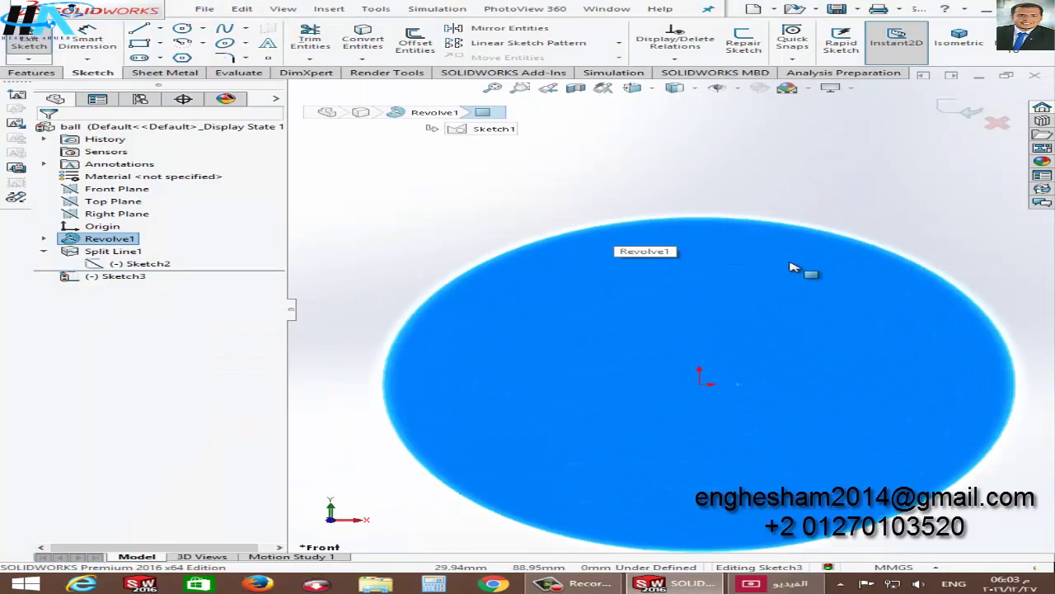
pyautogui.scroll(-3, 777, 294)
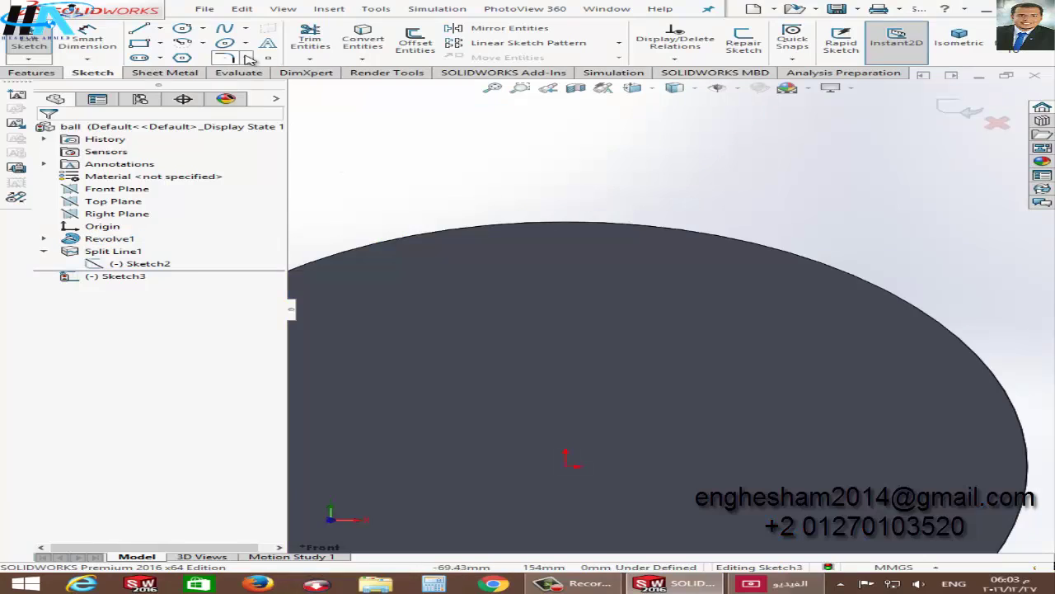
pyautogui.click(231, 46)
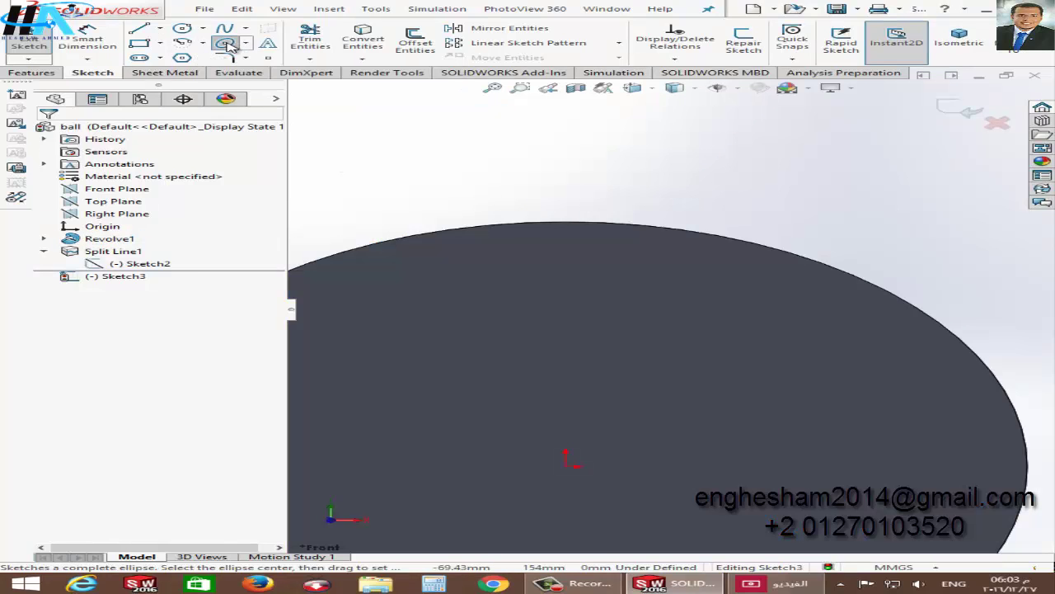
pyautogui.moveTo(536, 206)
pyautogui.mouseDown(button='middle')
pyautogui.moveTo(469, 258)
pyautogui.moveTo(494, 235)
pyautogui.mouseUp(button='middle')
pyautogui.press('space')
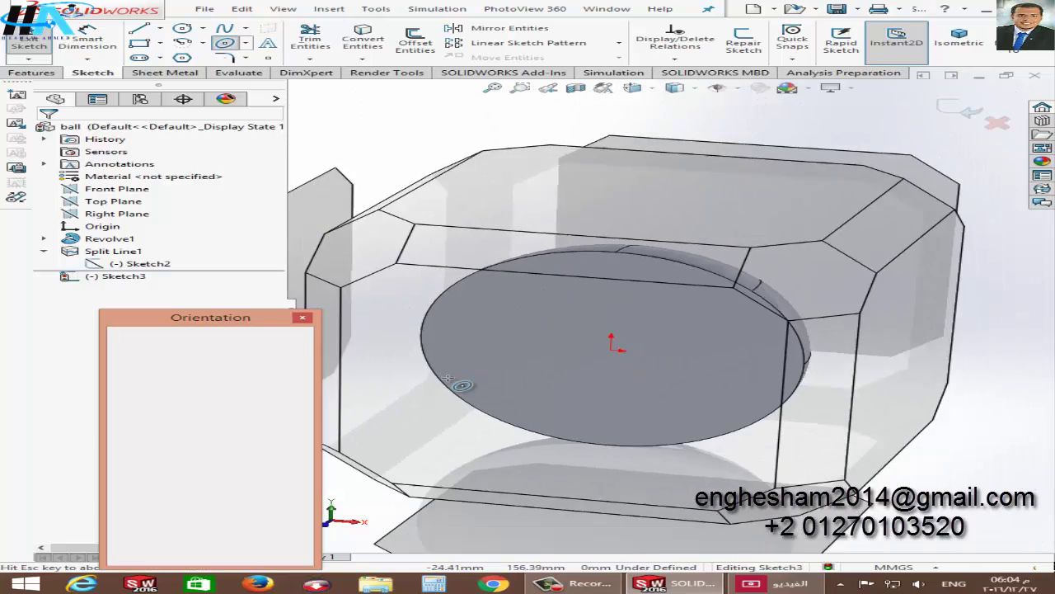
pyautogui.click(300, 385)
pyautogui.scroll(-3, 599, 186)
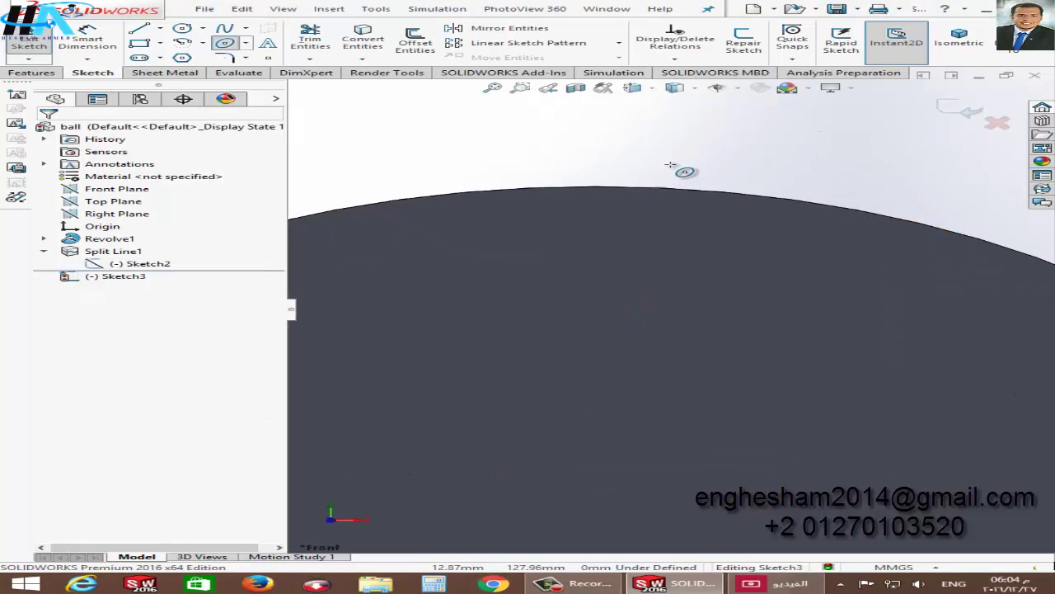
pyautogui.click(595, 186)
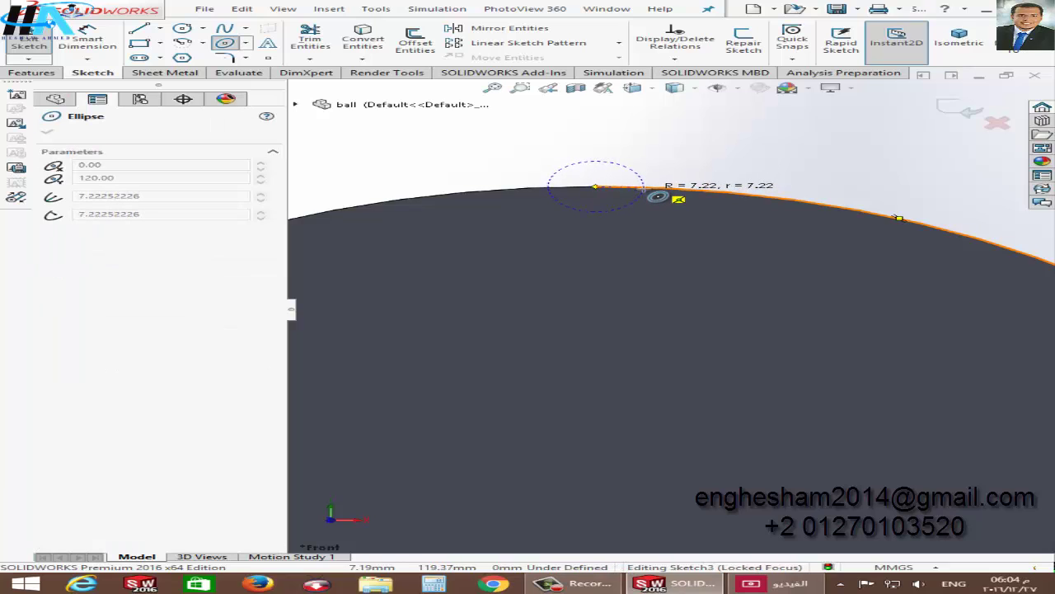
pyautogui.click(644, 192)
pyautogui.click(642, 170)
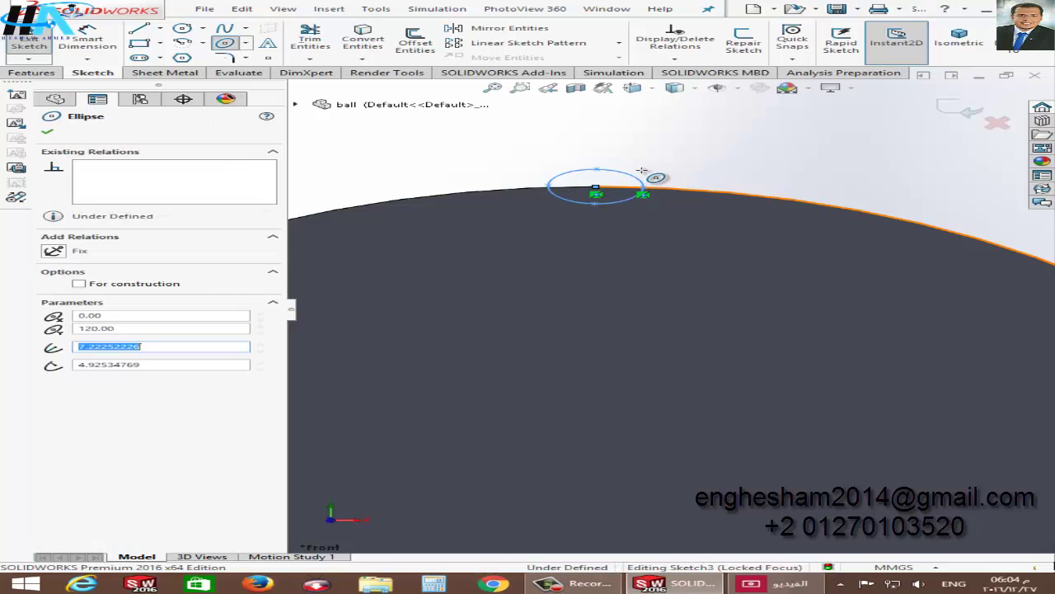
pyautogui.scroll(-2, 593, 190)
pyautogui.press('Escape')
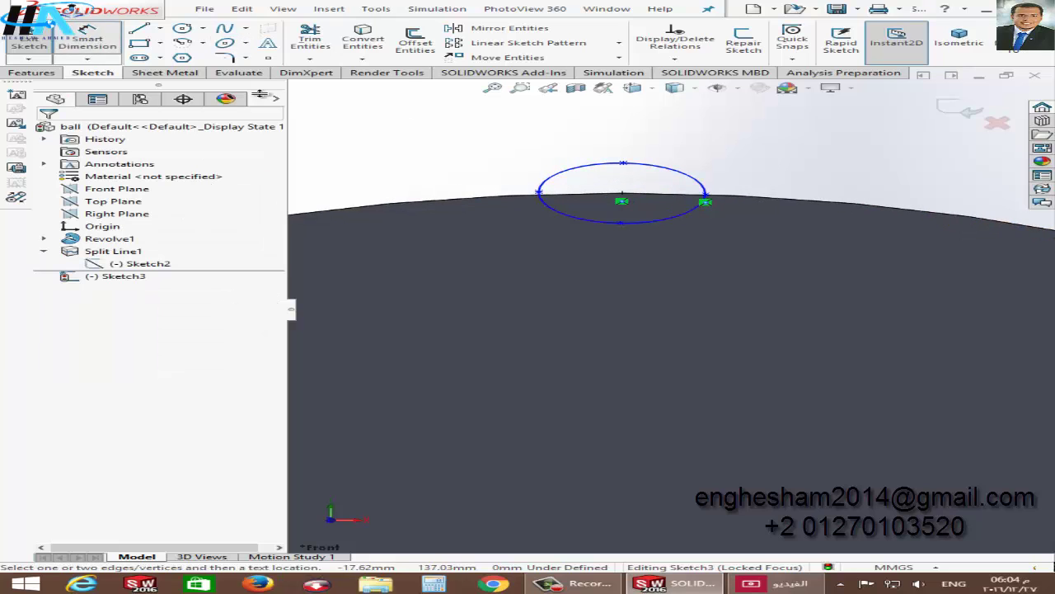
# Dimension the ellipse height to 1.5 mm.
pyautogui.click(619, 222)
pyautogui.click(624, 165)
pyautogui.click(446, 177)
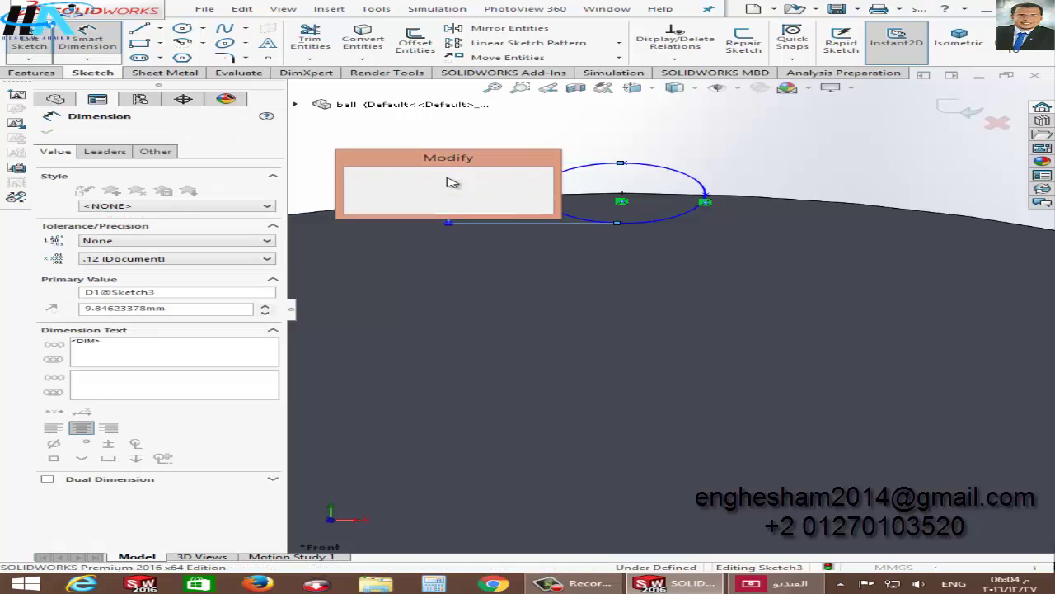
pyautogui.write('1.5')
pyautogui.press('Return')
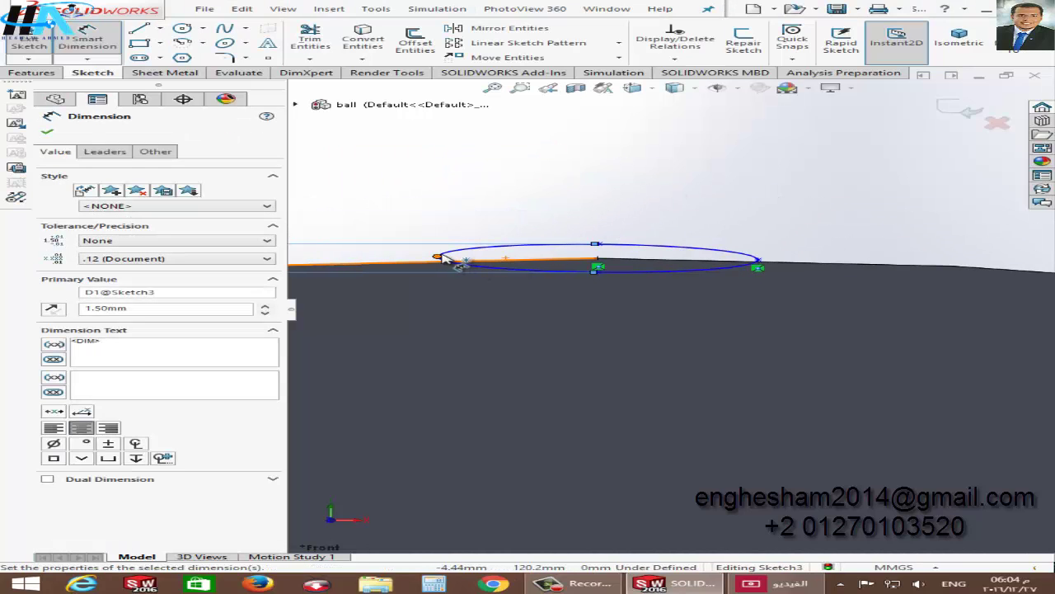
# Dimension the ellipse width to 3 mm, fully defining Sketch3.
pyautogui.click(438, 257)
pyautogui.click(760, 265)
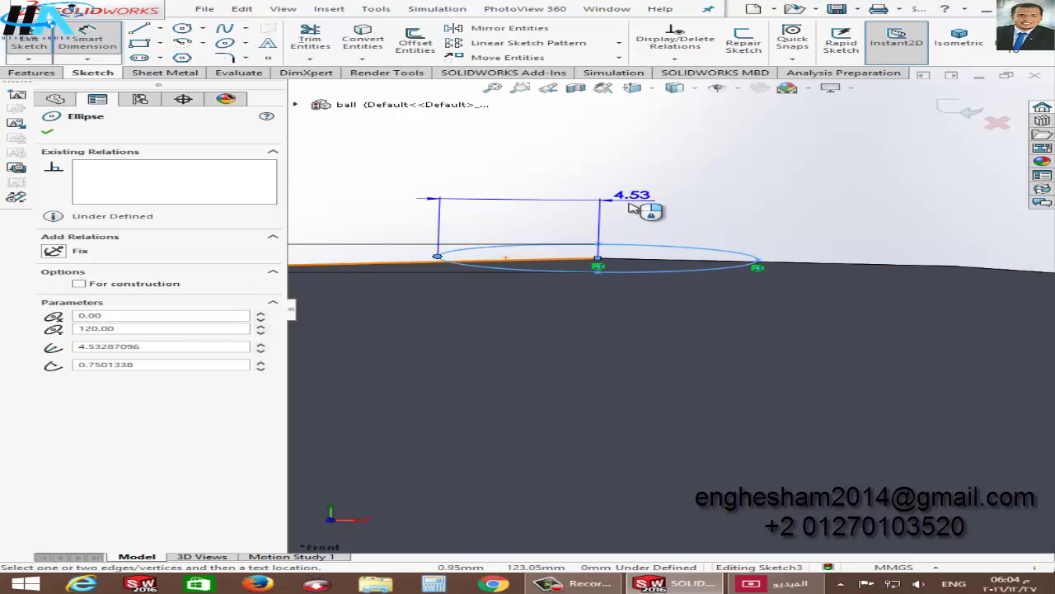
pyautogui.press('Escape')
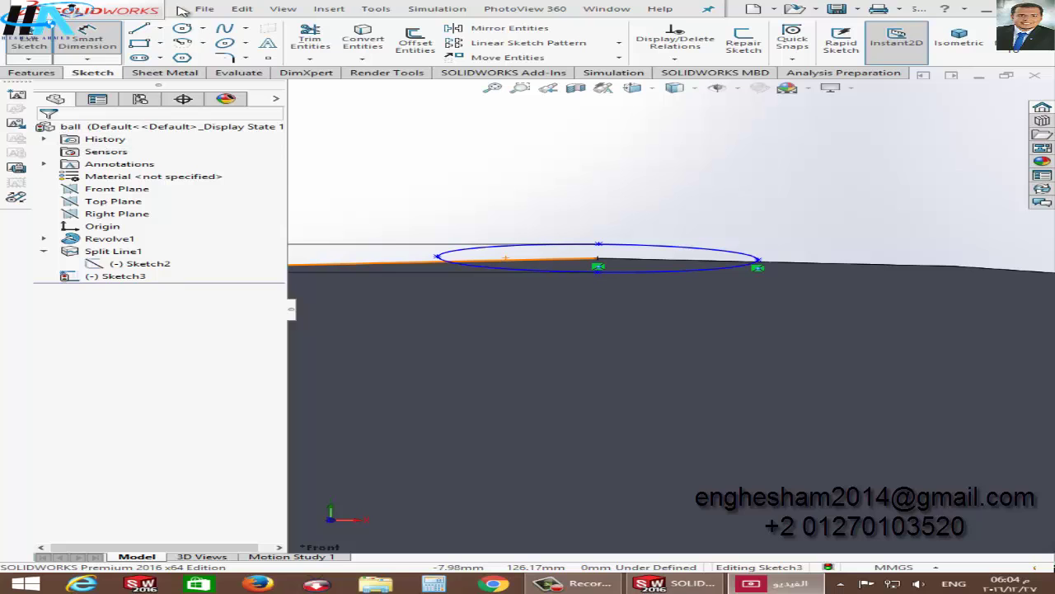
pyautogui.click(437, 256)
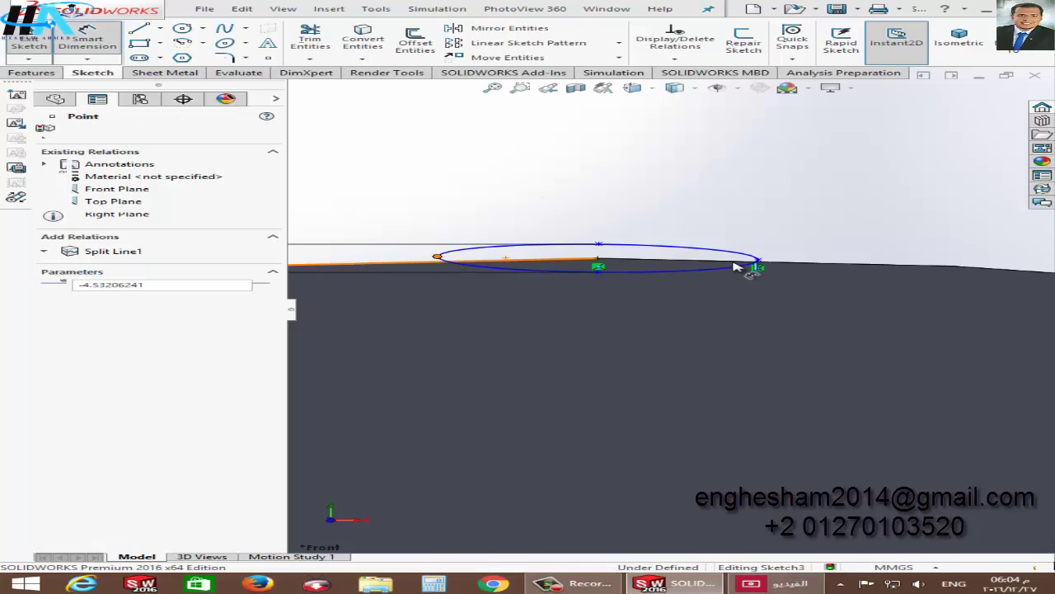
pyautogui.click(759, 261)
pyautogui.click(628, 219)
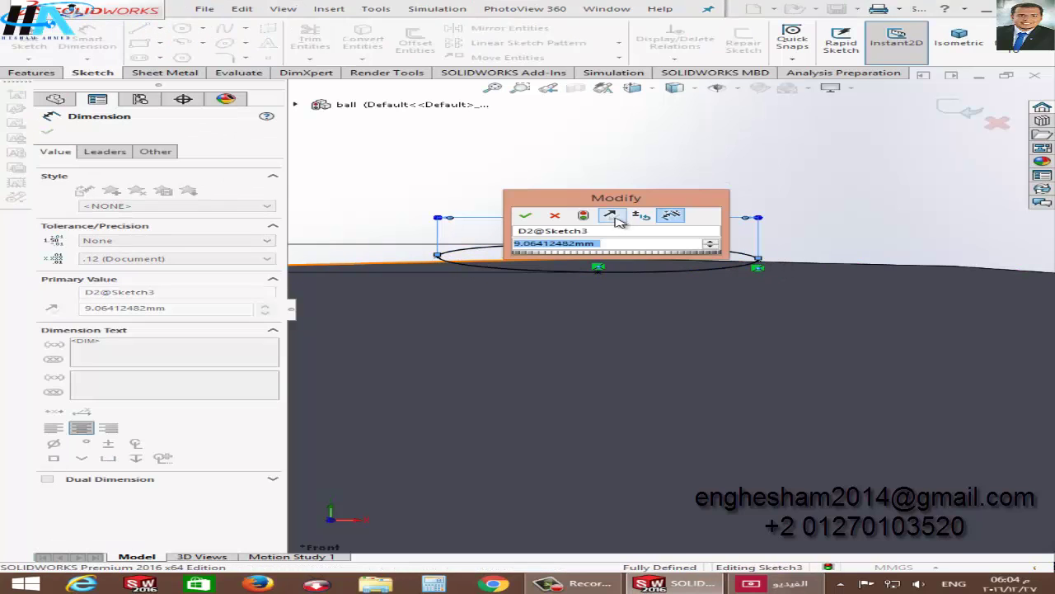
pyautogui.write('3')
pyautogui.press('Return')
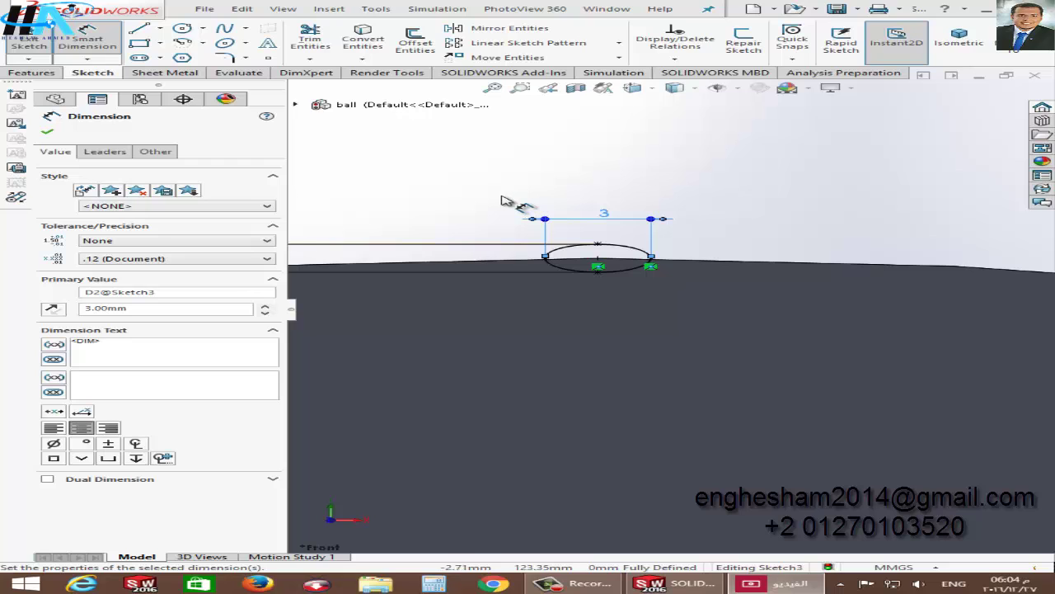
pyautogui.press('Escape')
pyautogui.scroll(1, 486, 221)
pyautogui.scroll(1, 528, 264)
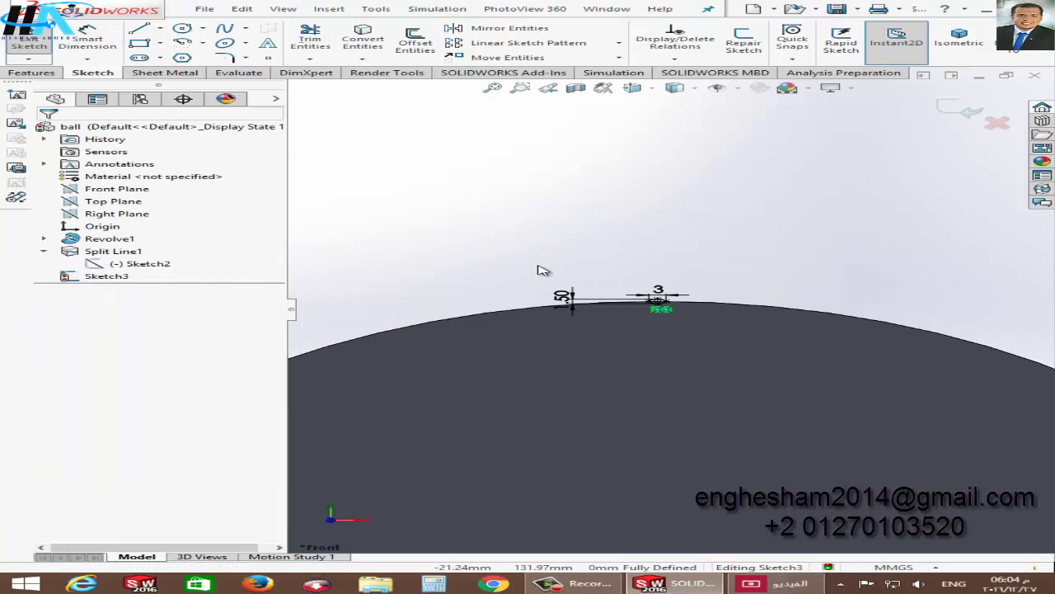
# Circular-pattern Ellipse1 into 5 instances over 180° and close Sketch3.
pyautogui.click(619, 43)
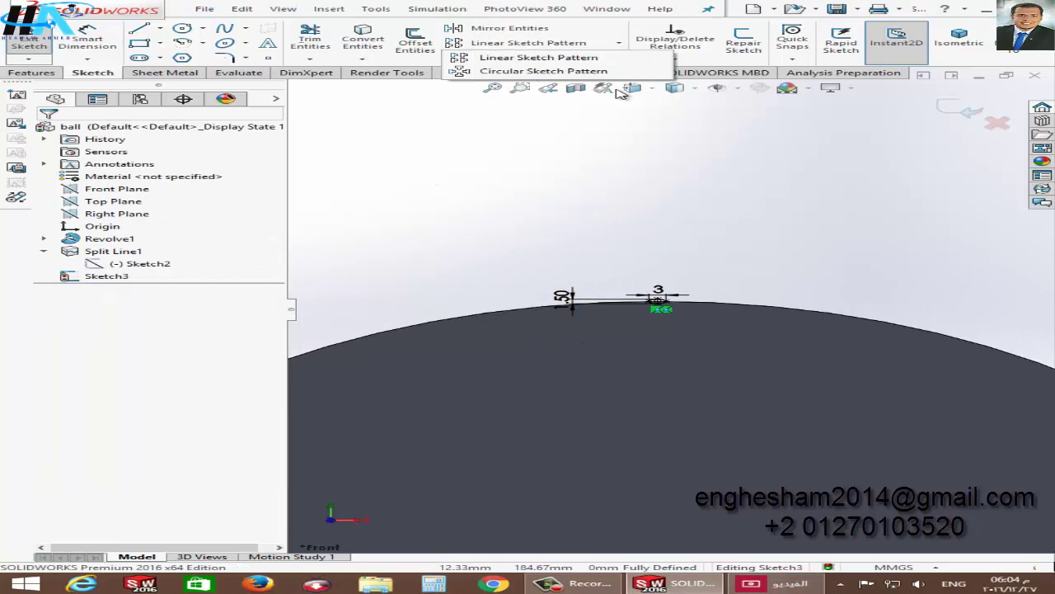
pyautogui.click(569, 73)
pyautogui.scroll(-2, 575, 328)
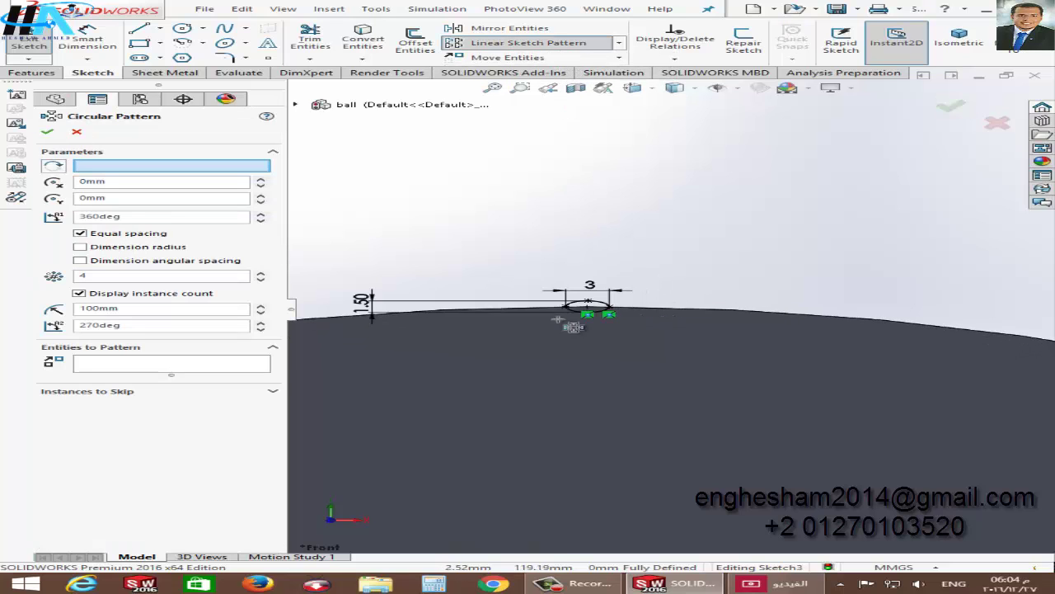
pyautogui.scroll(-2, 474, 342)
pyautogui.click(192, 366)
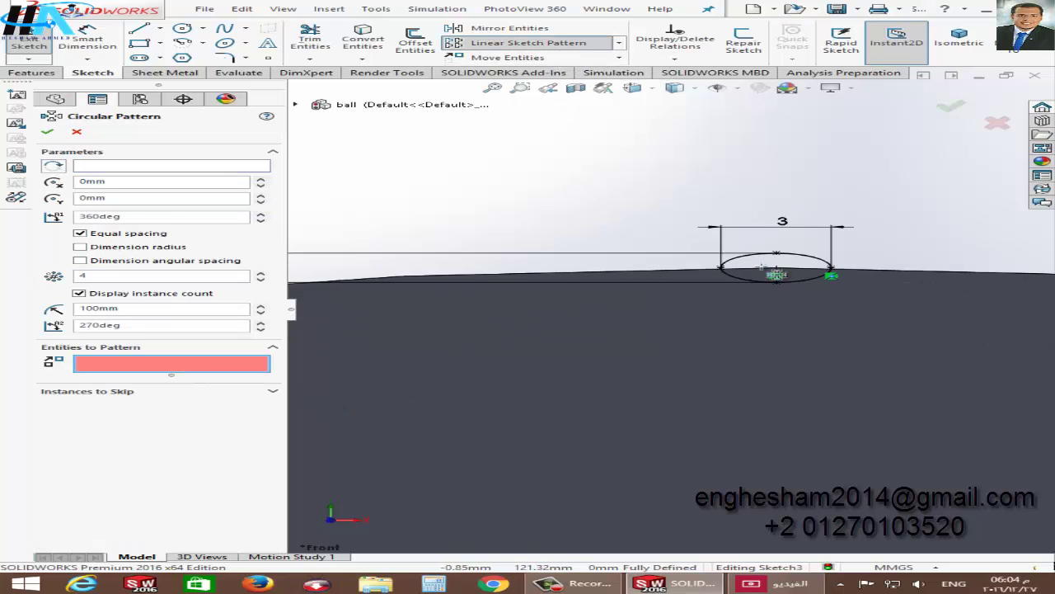
pyautogui.click(816, 282)
pyautogui.scroll(2, 748, 329)
pyautogui.scroll(2, 721, 338)
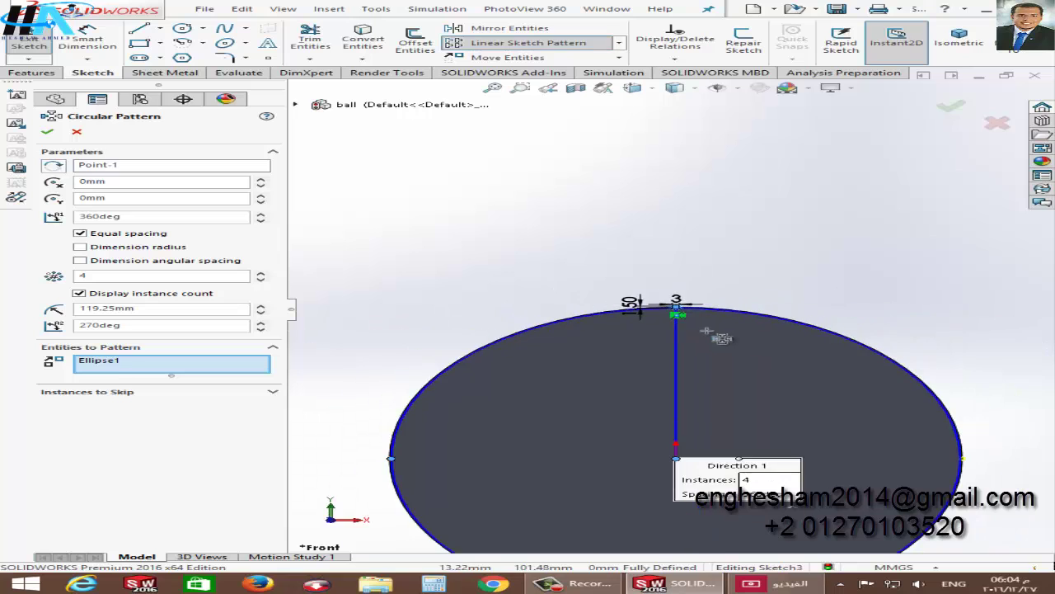
pyautogui.scroll(3, 722, 338)
pyautogui.scroll(-3, 718, 349)
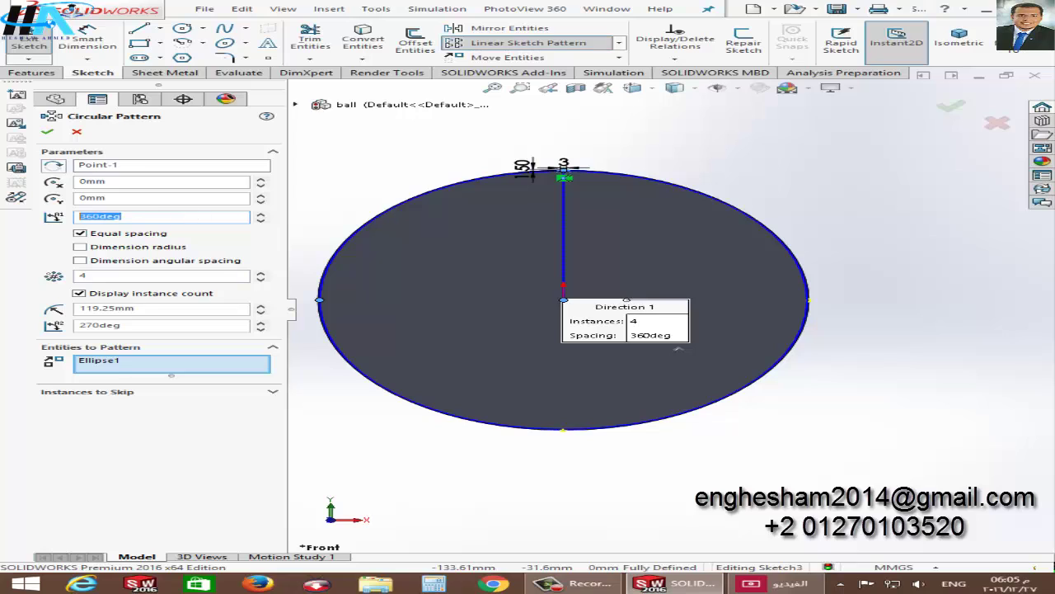
pyautogui.click(162, 216)
pyautogui.write('180')
pyautogui.press('Return')
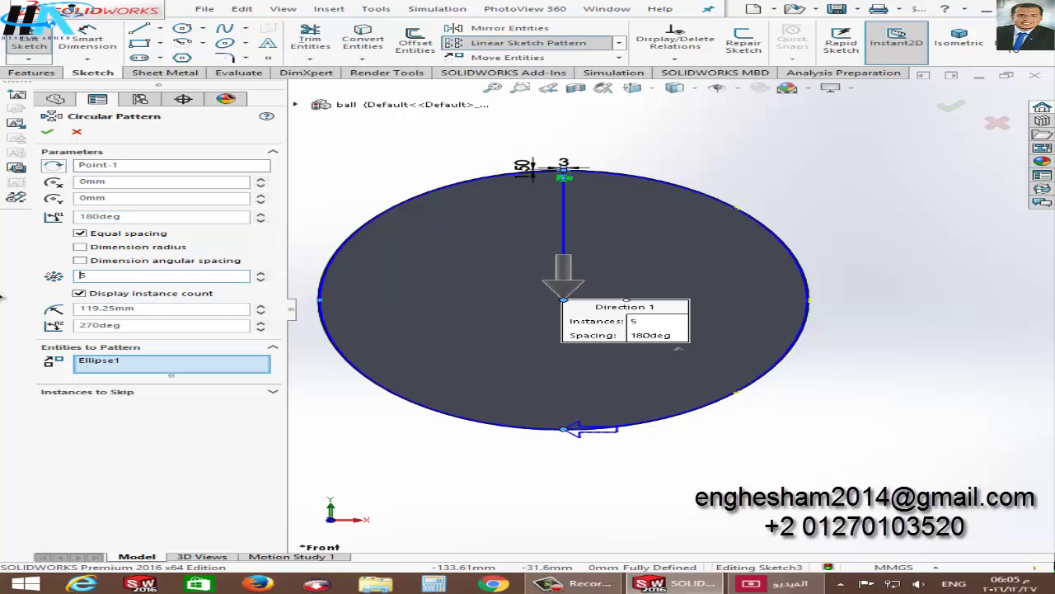
pyautogui.click(47, 132)
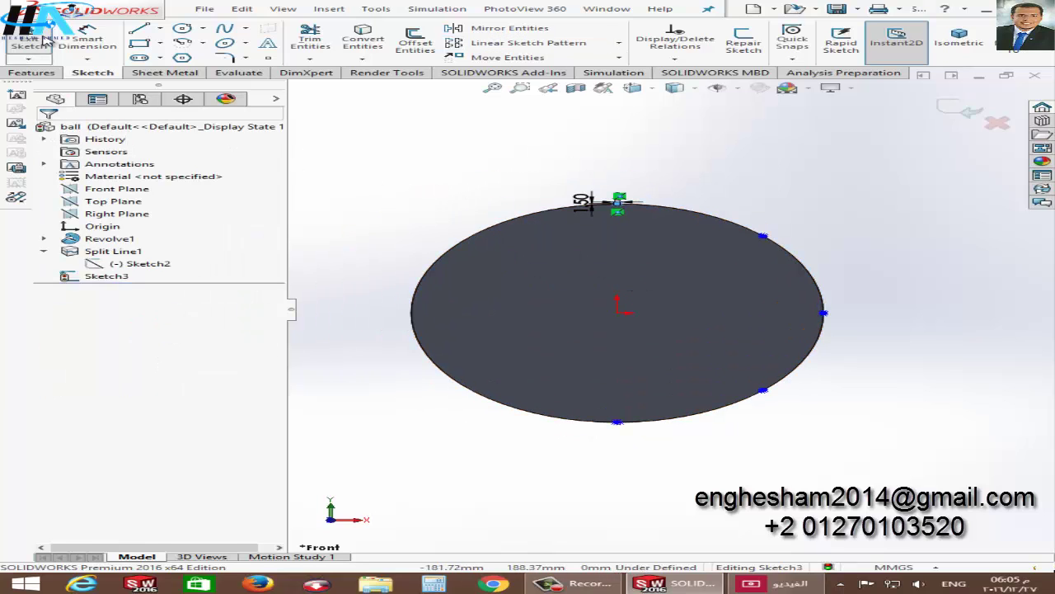
pyautogui.click(44, 38)
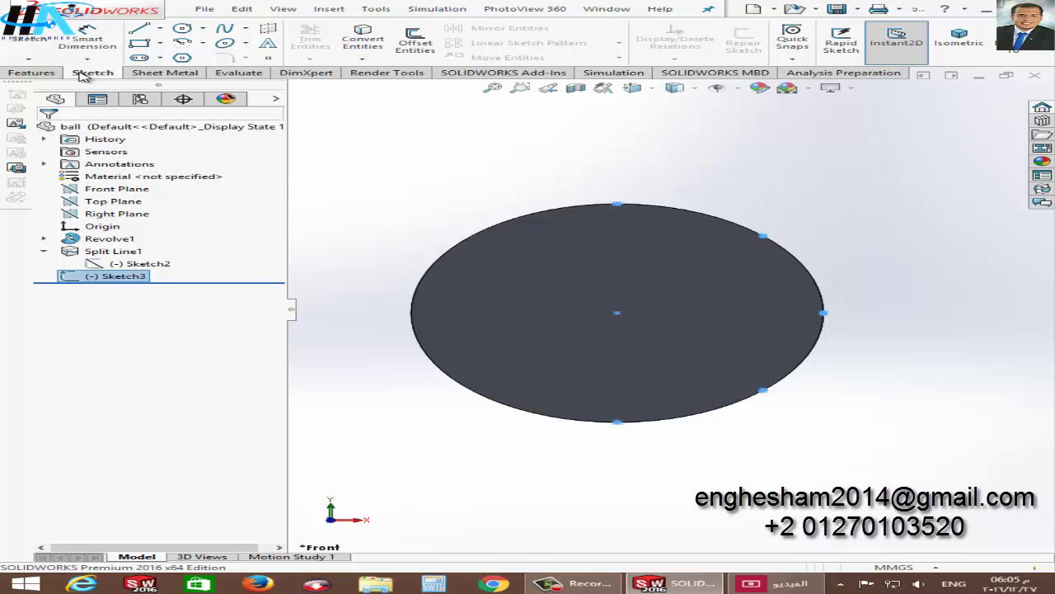
# Start a new 3D sketch and orbit to an oblique view of the ball.
pyautogui.click(28, 60)
pyautogui.click(64, 83)
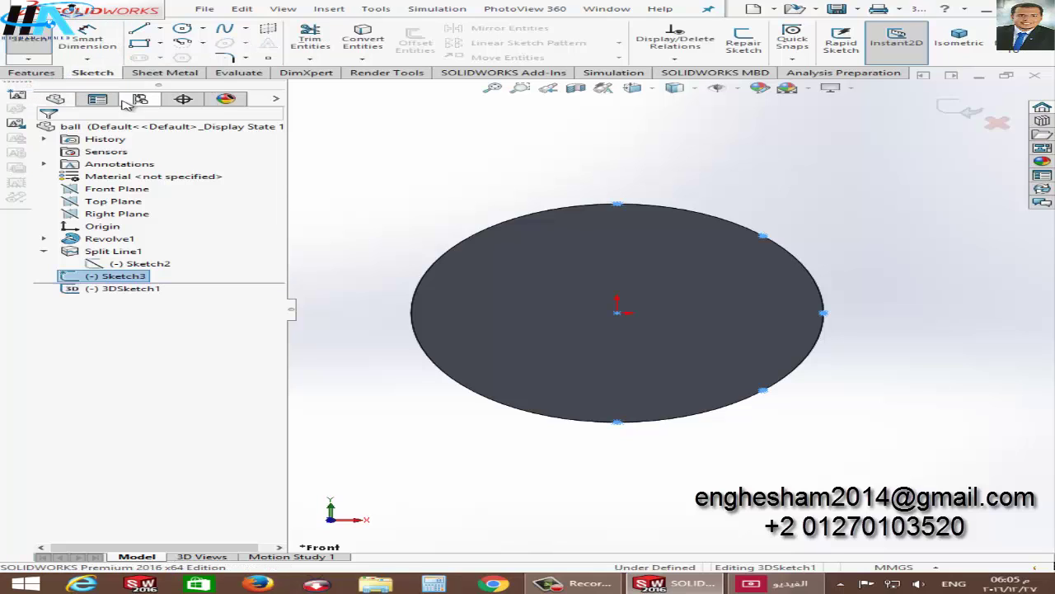
pyautogui.hotkey('ctrl', '4')
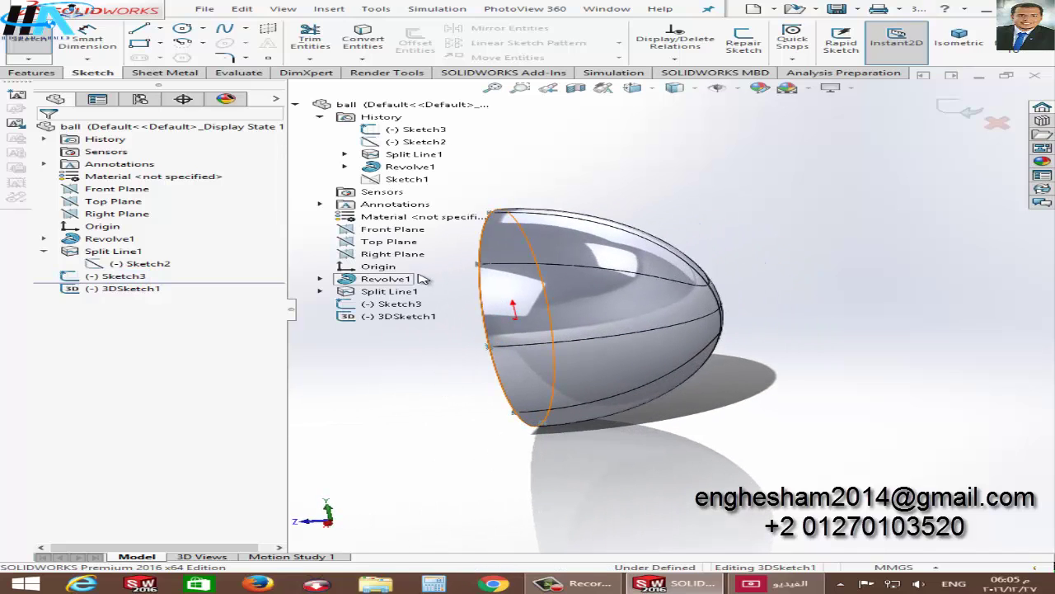
pyautogui.moveTo(385, 315)
pyautogui.mouseDown(button='middle')
pyautogui.moveTo(603, 252)
pyautogui.moveTo(652, 272)
pyautogui.mouseUp(button='middle')
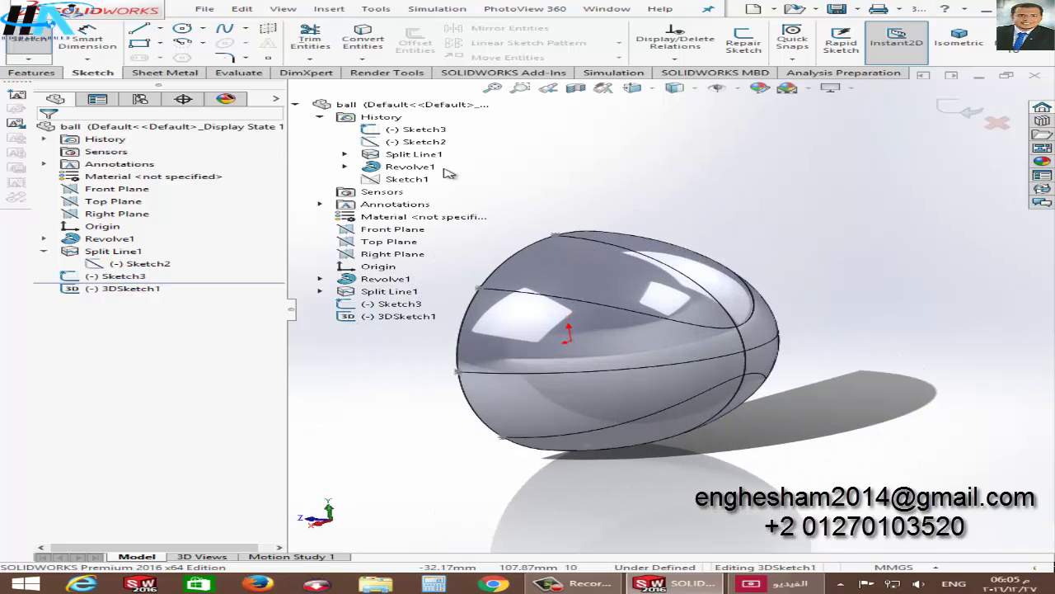
# Convert the first four split-line seam edges into 3D sketch curves.
pyautogui.click(363, 37)
pyautogui.scroll(-2, 693, 288)
pyautogui.scroll(-1, 701, 293)
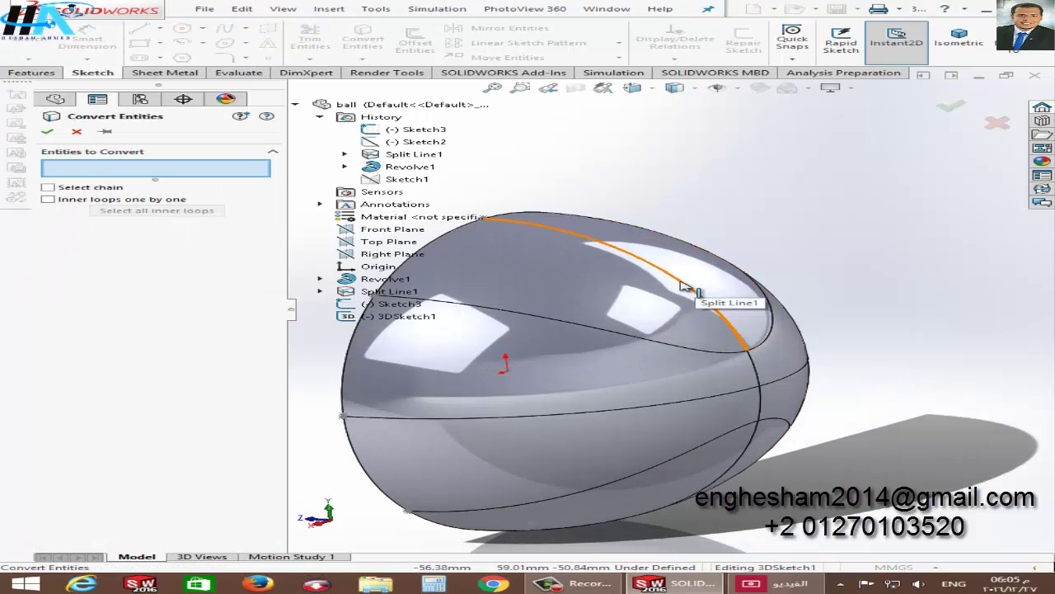
pyautogui.click(684, 287)
pyautogui.scroll(-2, 746, 350)
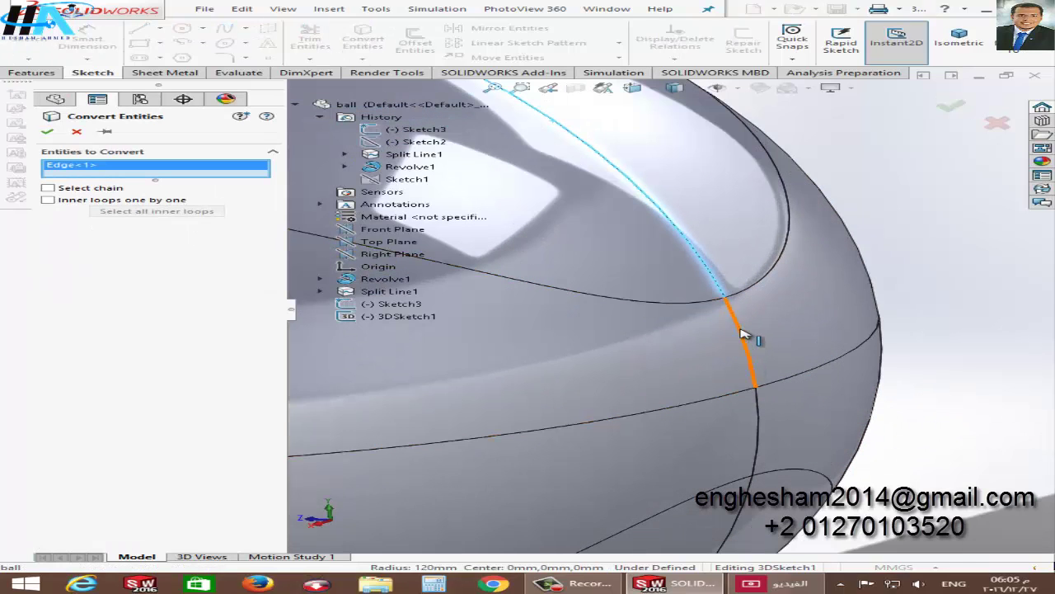
pyautogui.click(739, 345)
pyautogui.click(759, 425)
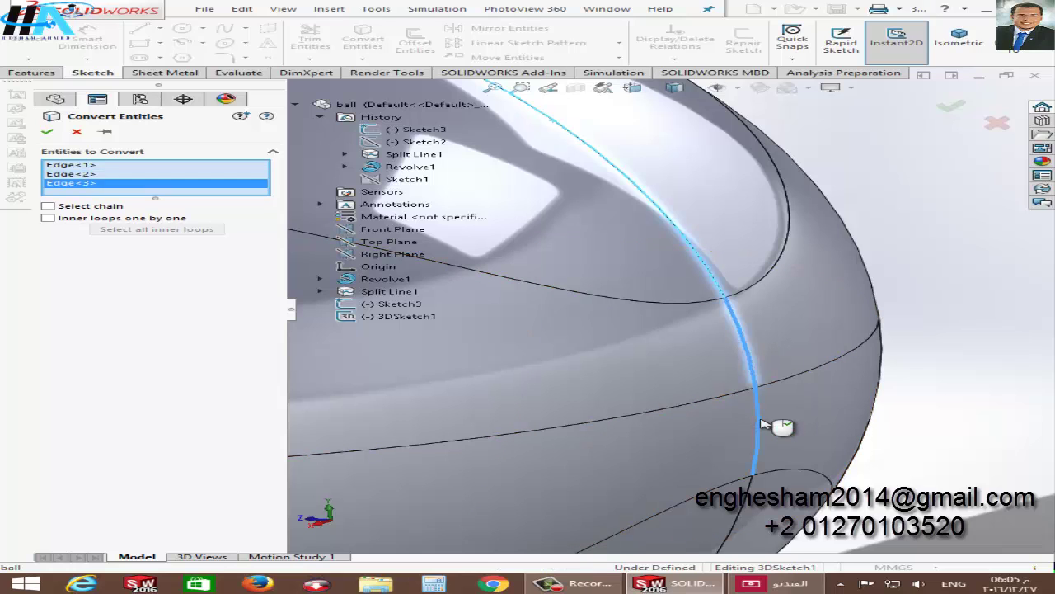
pyautogui.scroll(2, 760, 484)
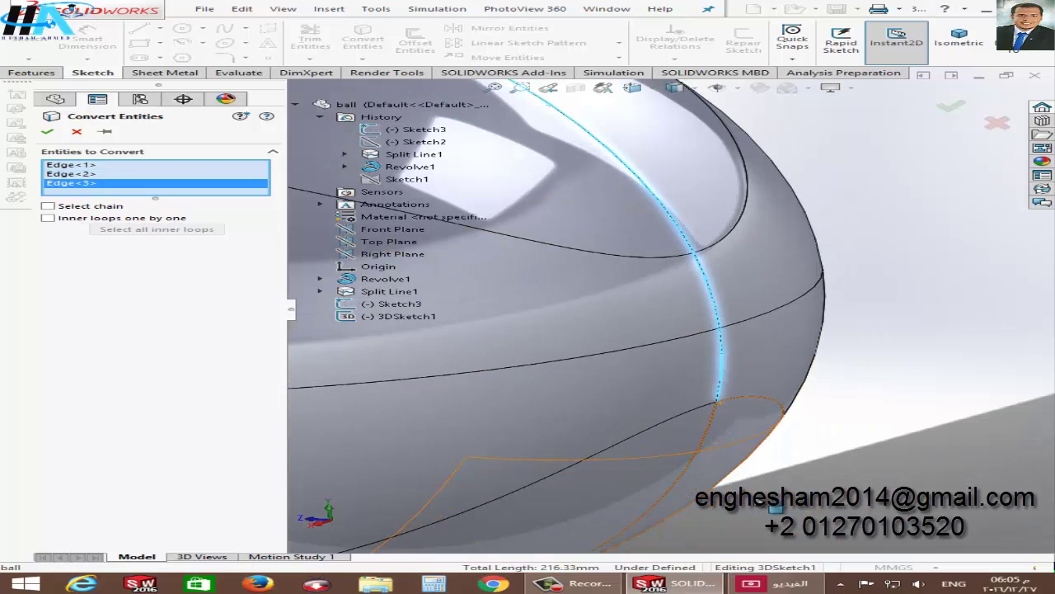
pyautogui.click(713, 433)
# Add six more equator and seam edges, completing ten converted curves totalling 1444.46 mm.
pyautogui.scroll(2, 687, 435)
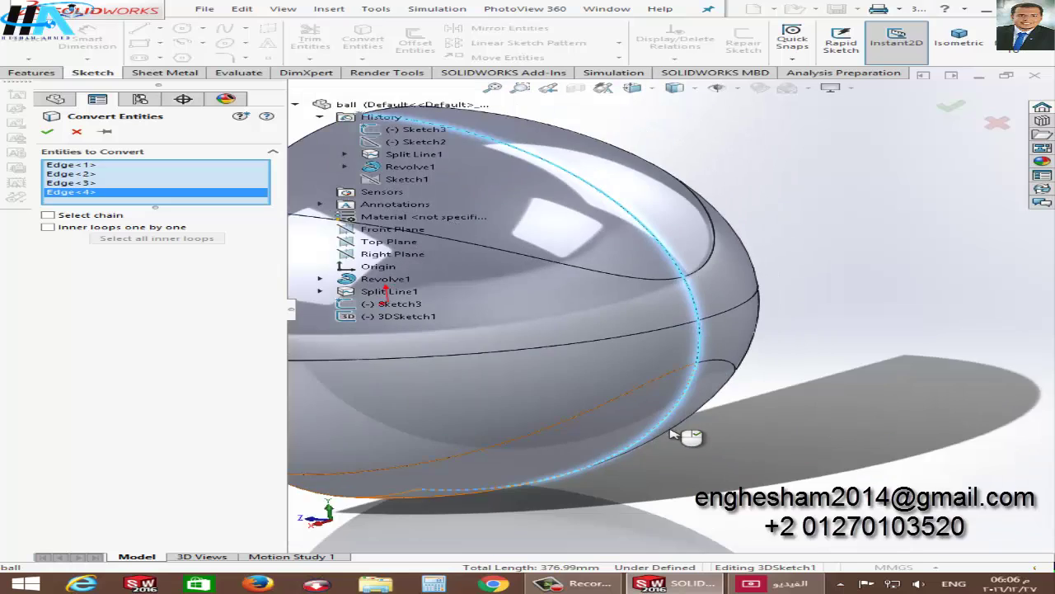
pyautogui.scroll(2, 616, 431)
pyautogui.scroll(2, 563, 320)
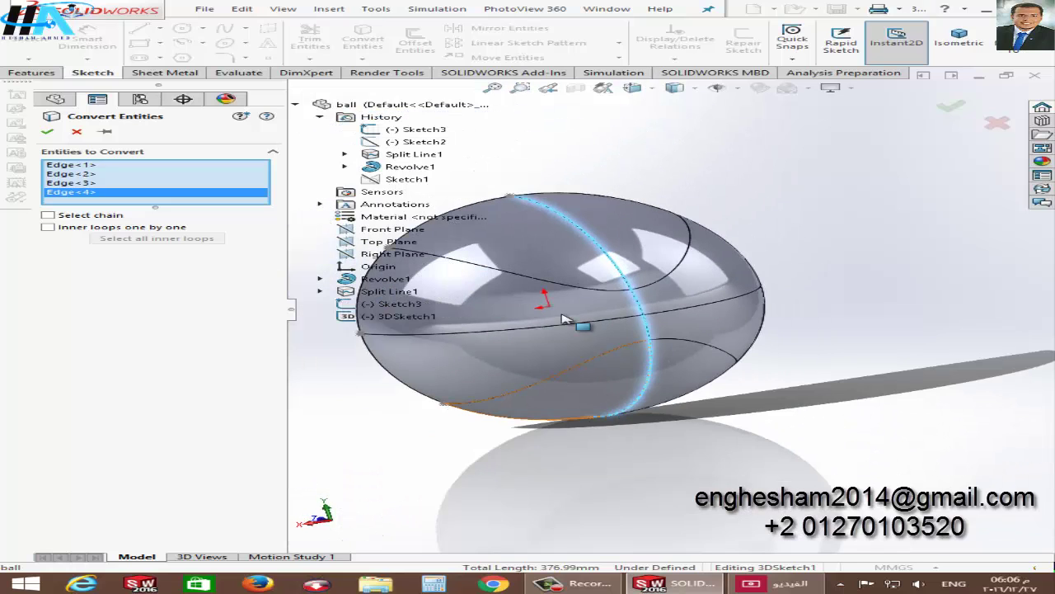
pyautogui.click(625, 320)
pyautogui.click(692, 312)
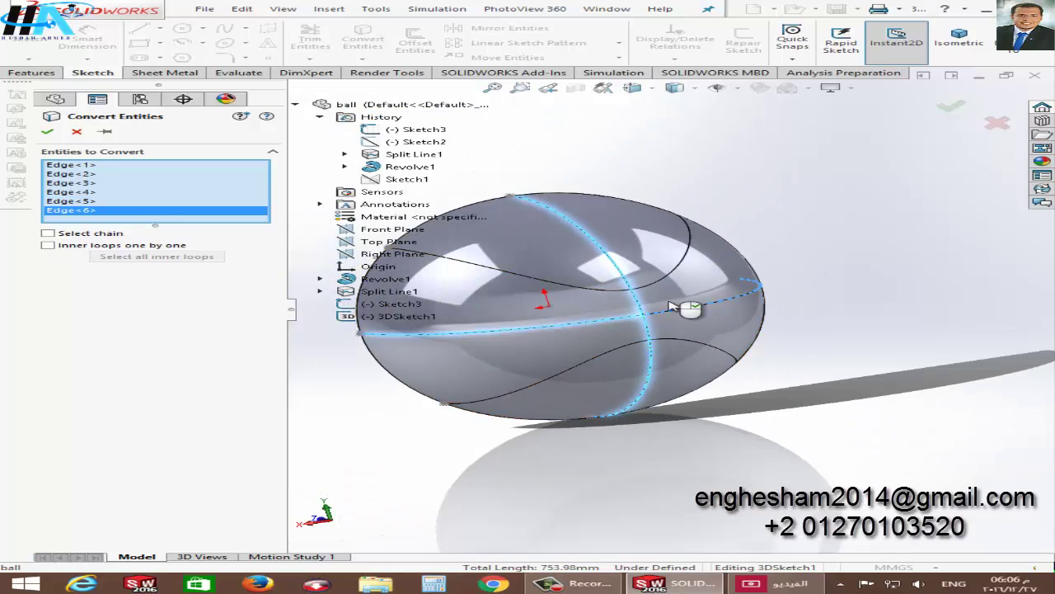
pyautogui.click(604, 294)
pyautogui.click(662, 285)
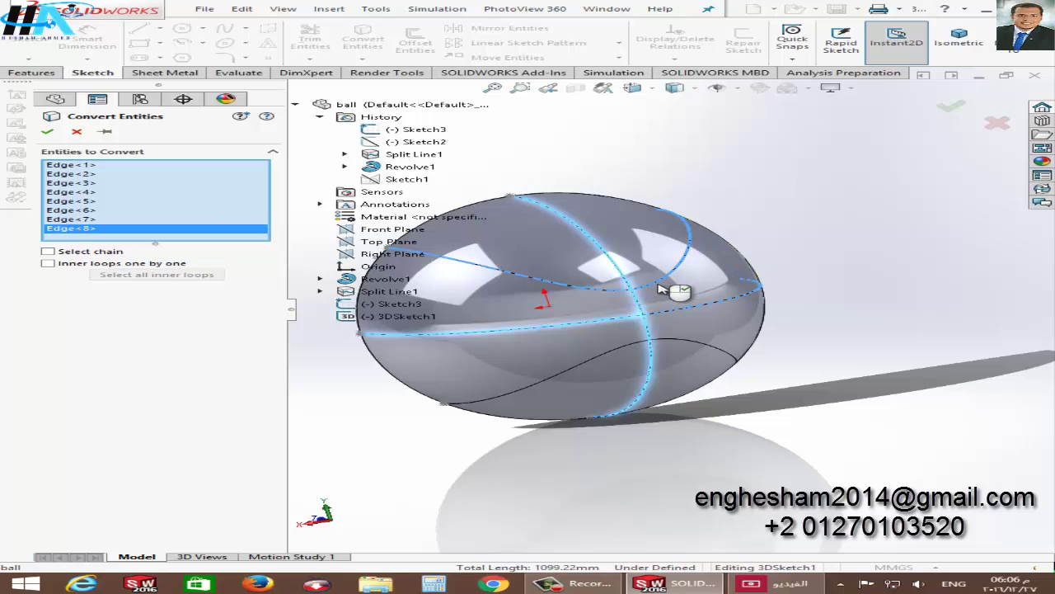
pyautogui.click(641, 348)
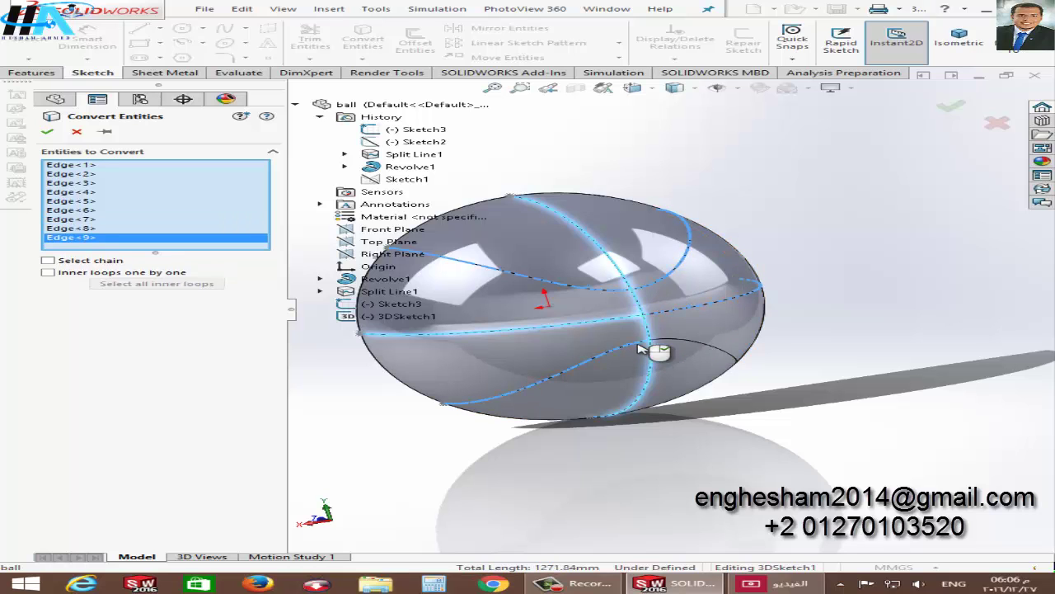
pyautogui.click(684, 344)
pyautogui.moveTo(697, 375)
pyautogui.mouseDown(button='middle')
pyautogui.moveTo(777, 399)
pyautogui.moveTo(849, 451)
pyautogui.mouseUp(button='middle')
pyautogui.moveTo(659, 347); pyautogui.dragTo(662, 332, button='middle')
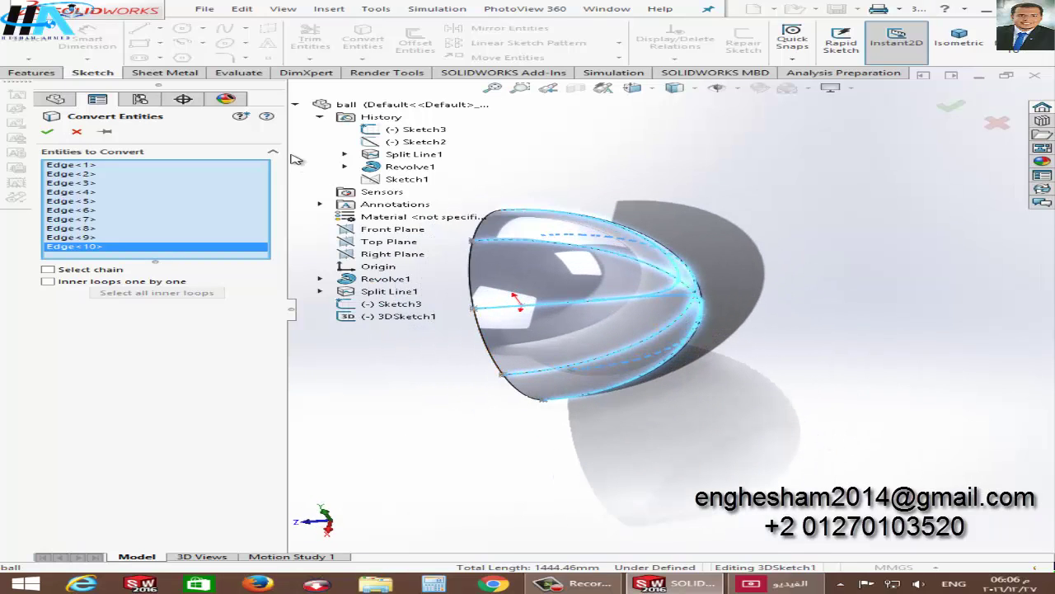
pyautogui.click(47, 132)
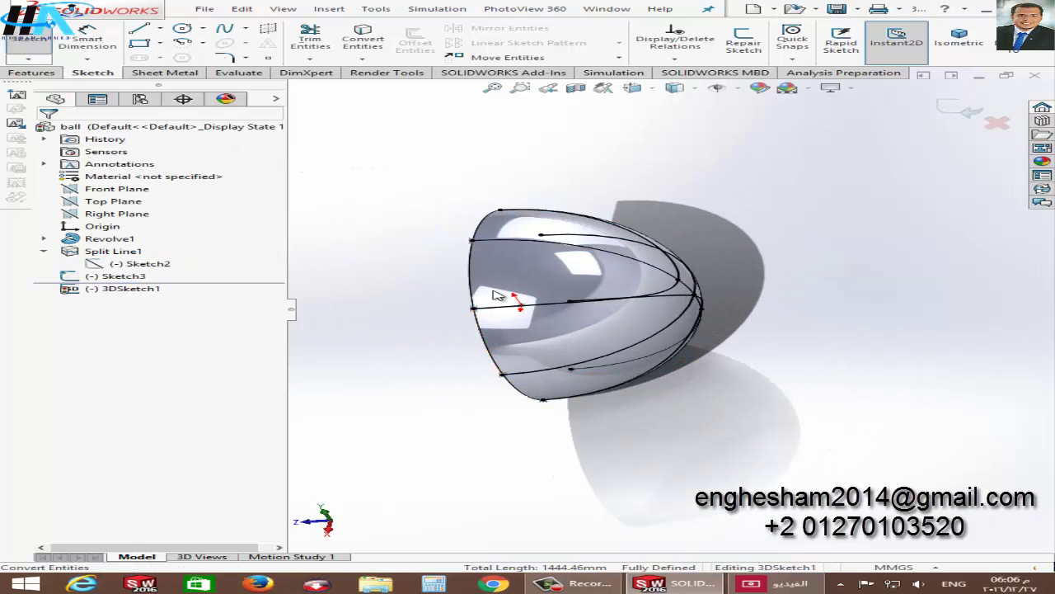
# Exit 3DSketch1 so it is listed in the tree, then bring up the Features commands with nothing selected.
pyautogui.moveTo(471, 300)
pyautogui.mouseDown(button='middle')
pyautogui.moveTo(521, 253)
pyautogui.moveTo(478, 272)
pyautogui.mouseUp(button='middle')
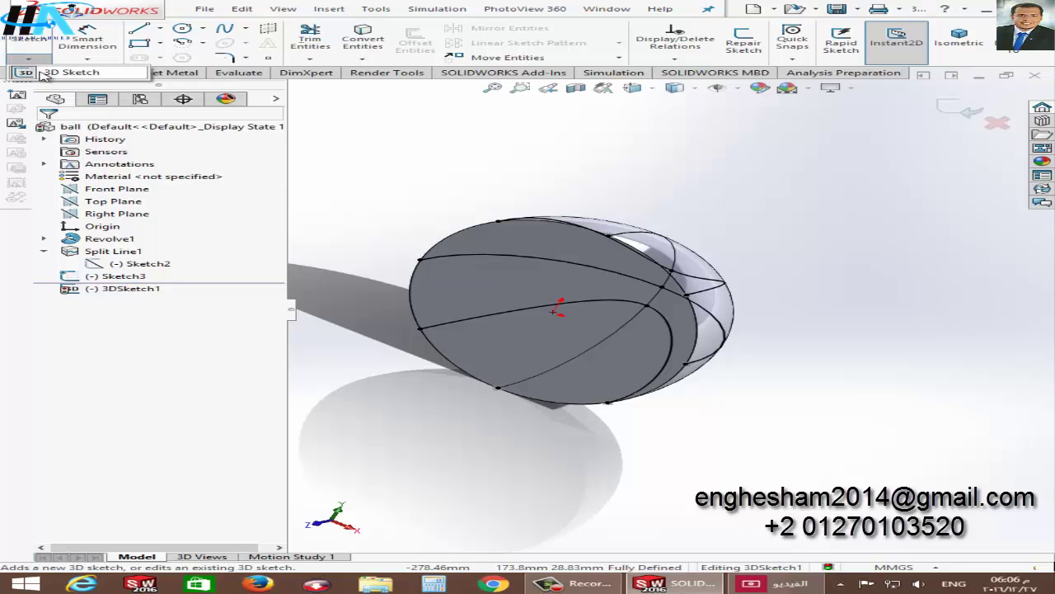
pyautogui.click(51, 74)
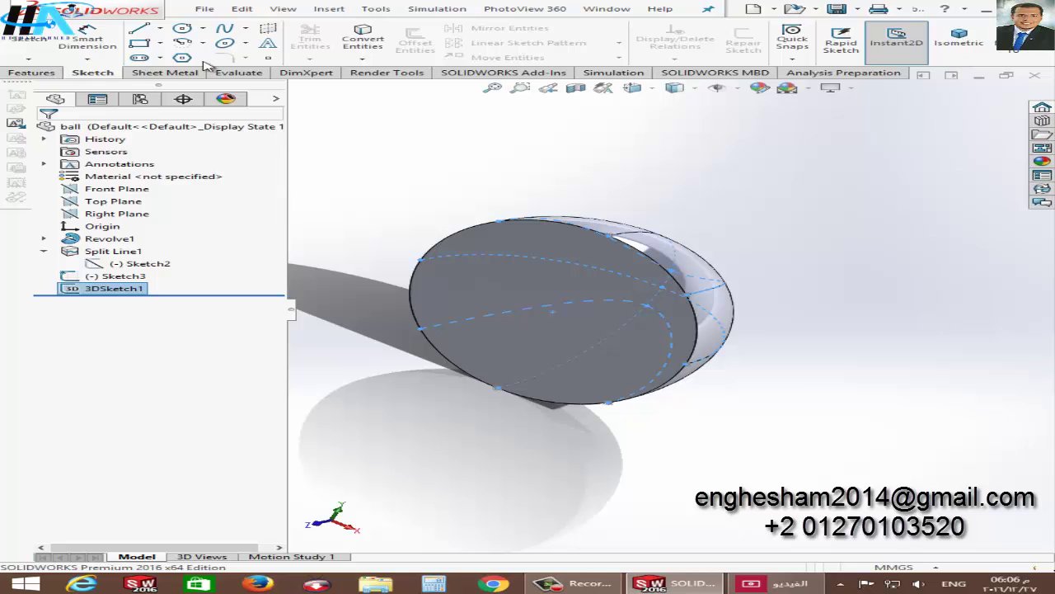
pyautogui.click(45, 74)
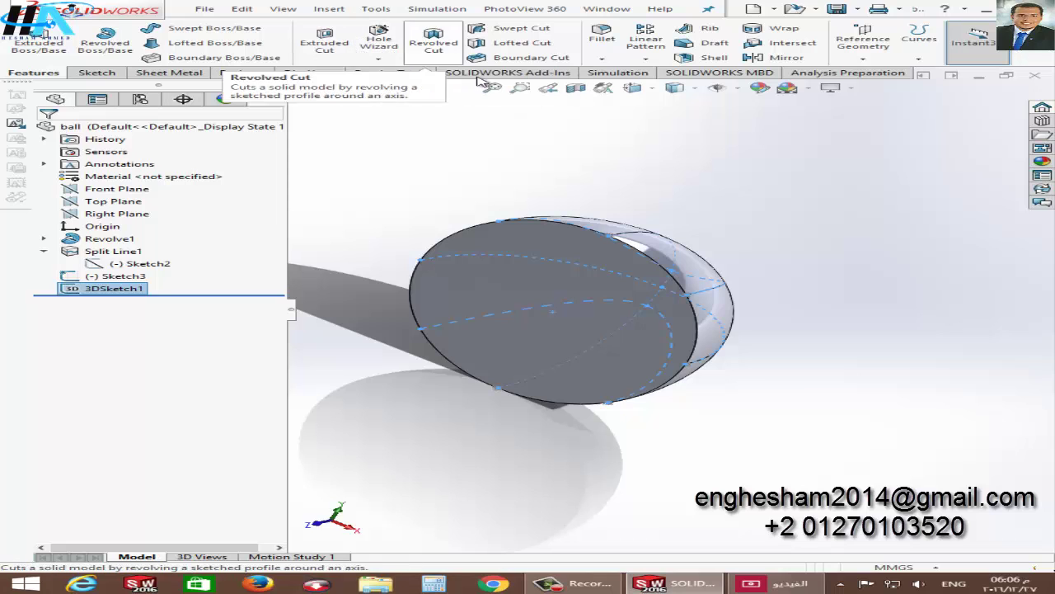
pyautogui.click(590, 178)
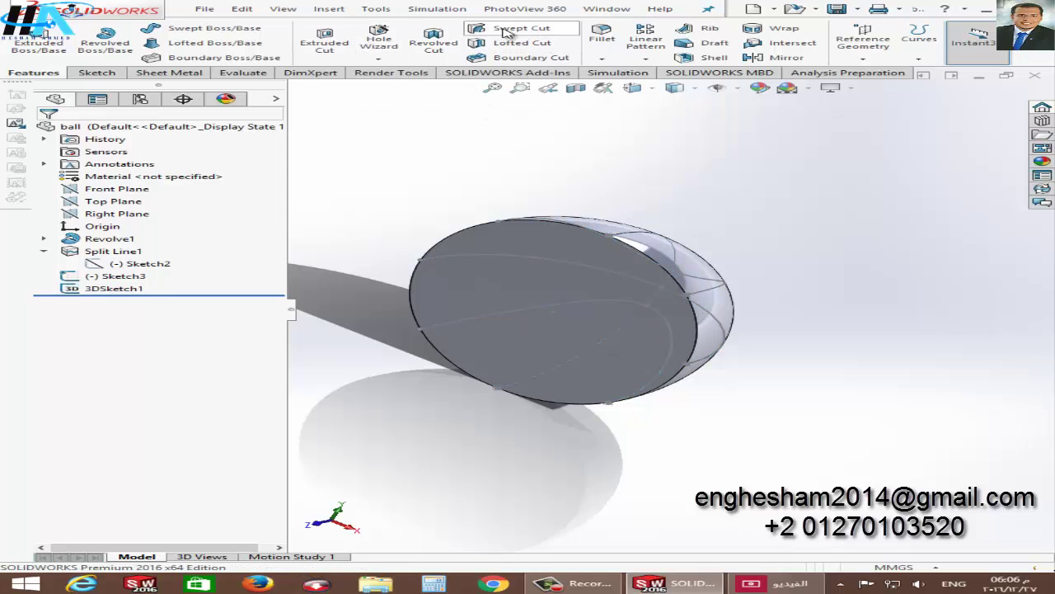
# Start a swept cut with the small seam circle as its closed-group profile.
pyautogui.click(507, 29)
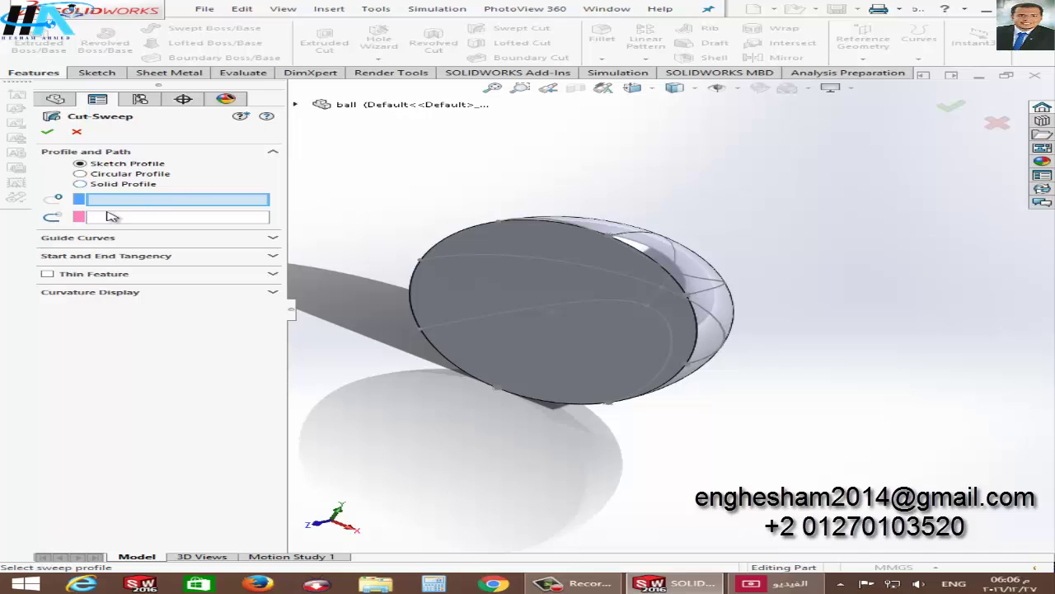
pyautogui.rightClick(135, 205)
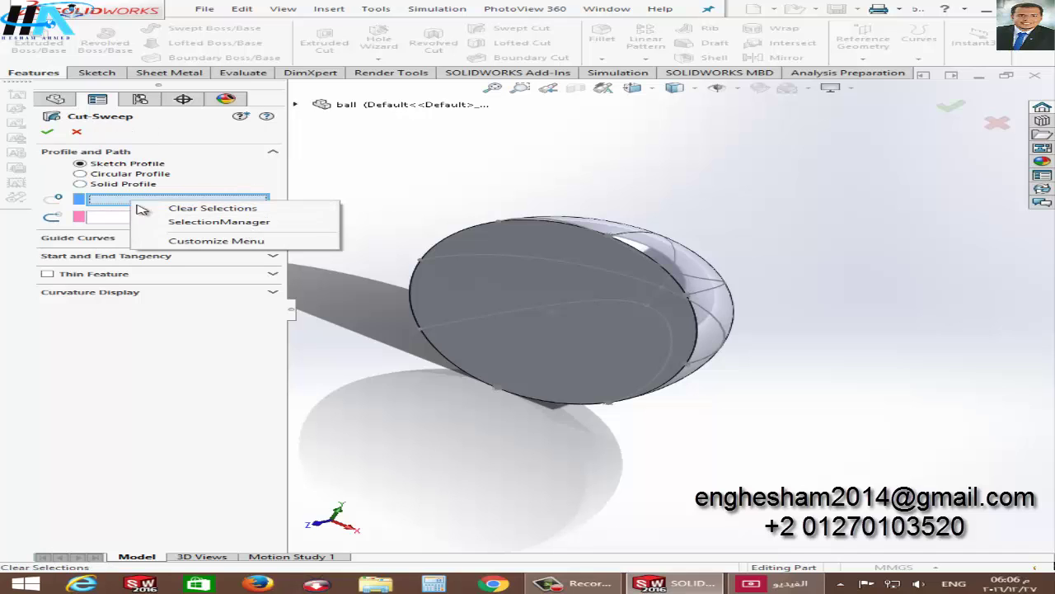
pyautogui.click(204, 223)
pyautogui.scroll(-3, 579, 261)
pyautogui.scroll(-3, 435, 207)
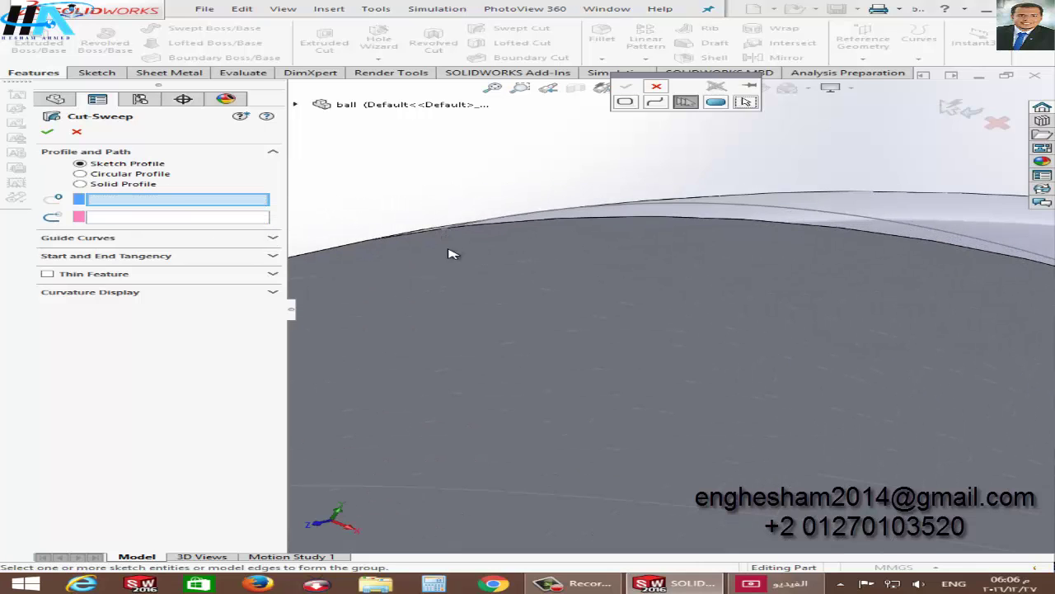
pyautogui.moveTo(449, 254)
pyautogui.mouseDown(button='middle')
pyautogui.moveTo(470, 259)
pyautogui.moveTo(487, 306)
pyautogui.moveTo(492, 270)
pyautogui.moveTo(452, 238)
pyautogui.moveTo(577, 252)
pyautogui.moveTo(611, 275)
pyautogui.mouseUp(button='middle')
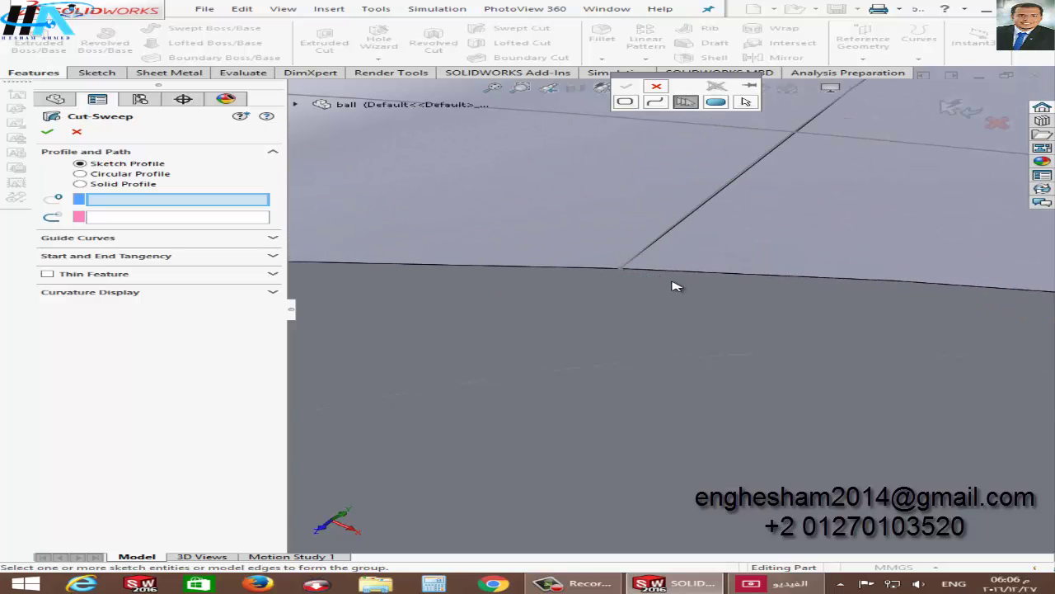
pyautogui.scroll(2, 675, 286)
pyautogui.scroll(5, 702, 308)
pyautogui.moveTo(813, 372); pyautogui.dragTo(771, 310, button='middle')
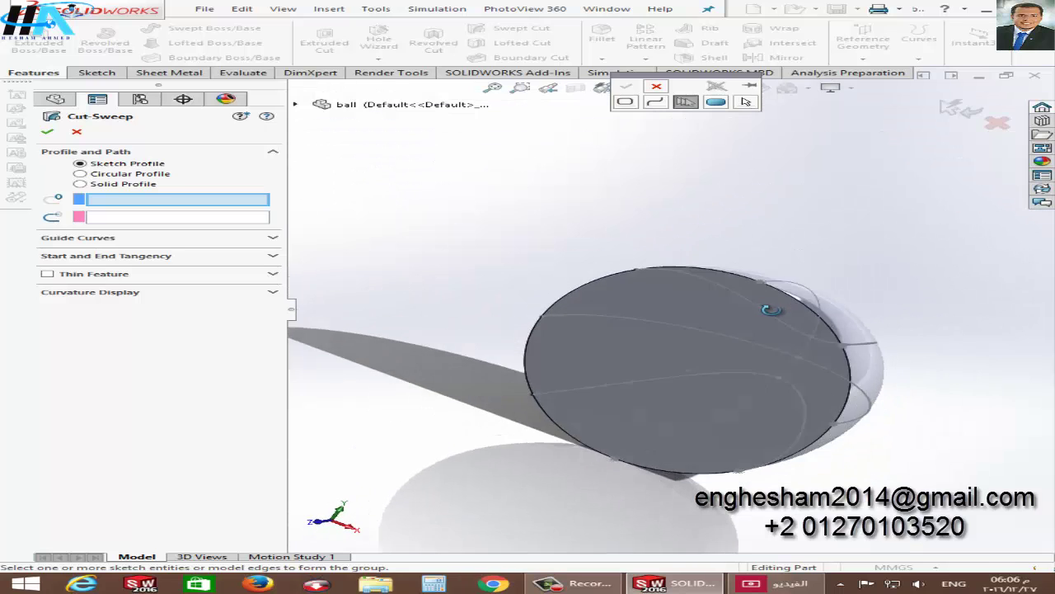
pyautogui.scroll(-2, 771, 309)
pyautogui.scroll(-4, 646, 271)
pyautogui.scroll(-2, 721, 264)
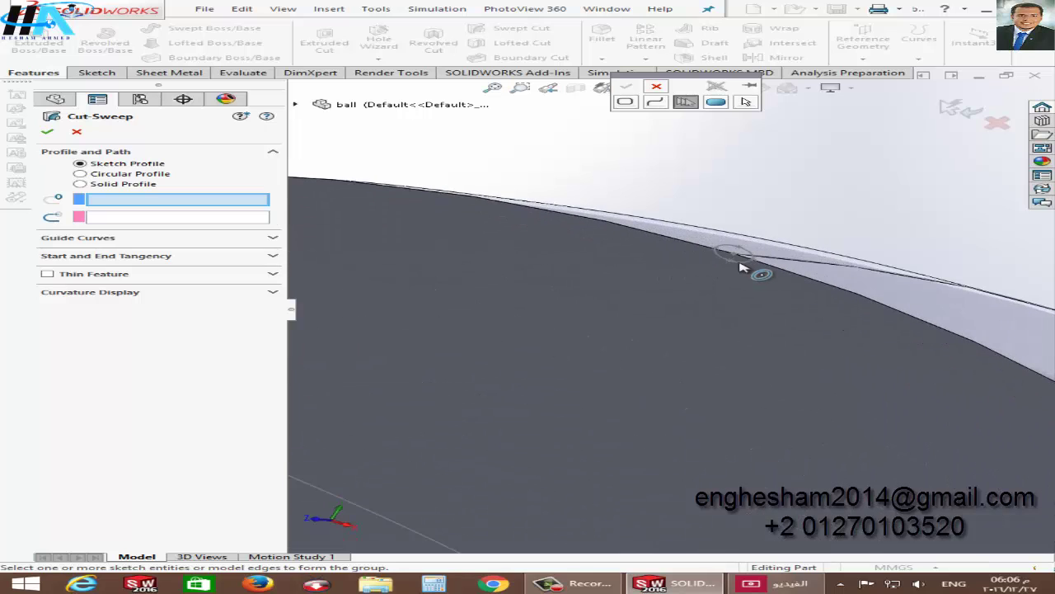
pyautogui.click(746, 265)
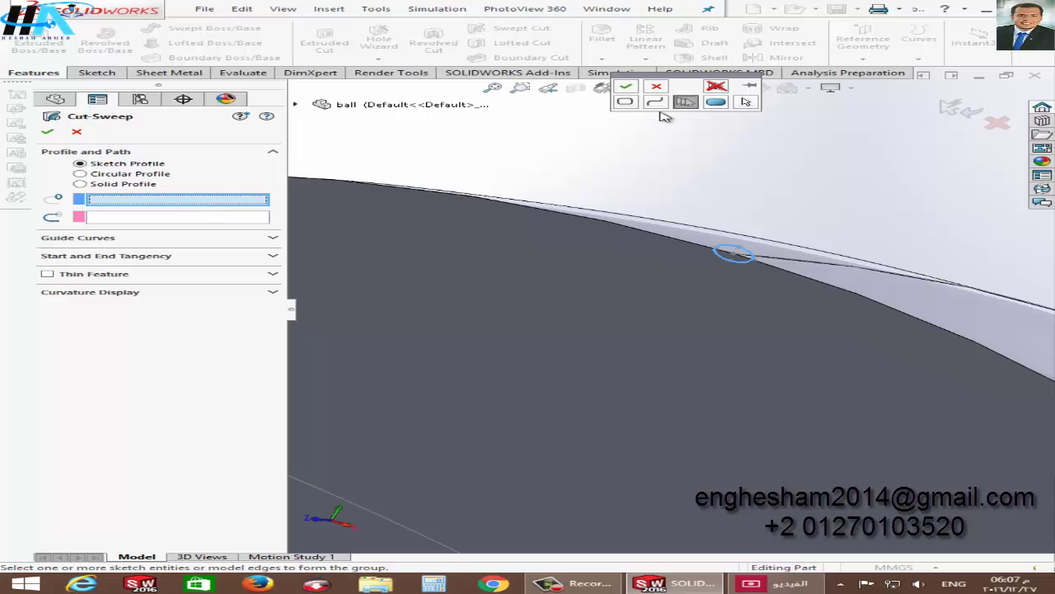
pyautogui.click(625, 85)
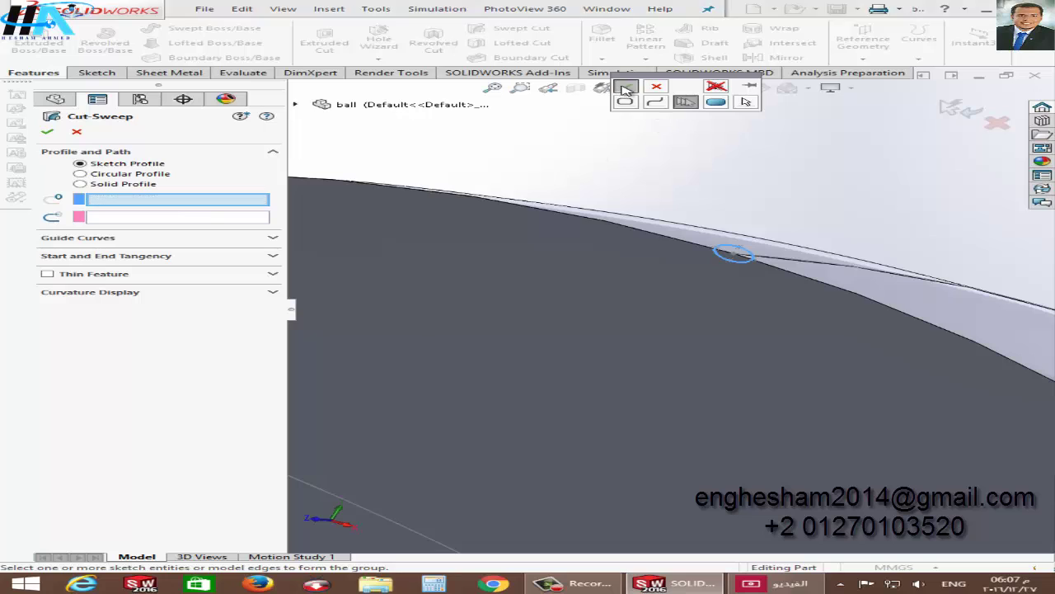
# Set the seam curve as the open-group sweep path.
pyautogui.rightClick(160, 220)
pyautogui.click(214, 239)
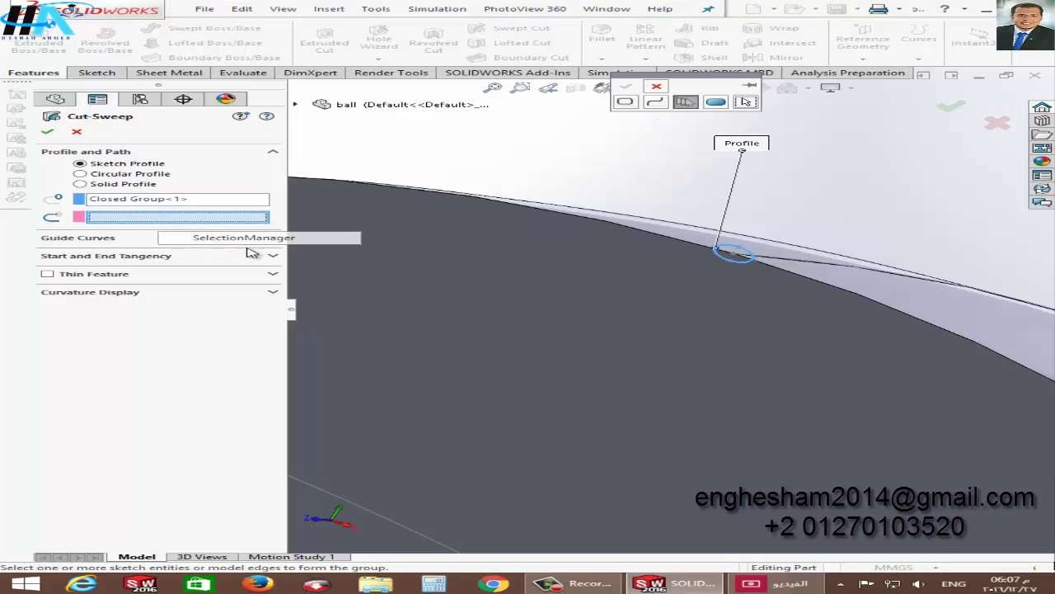
pyautogui.click(813, 267)
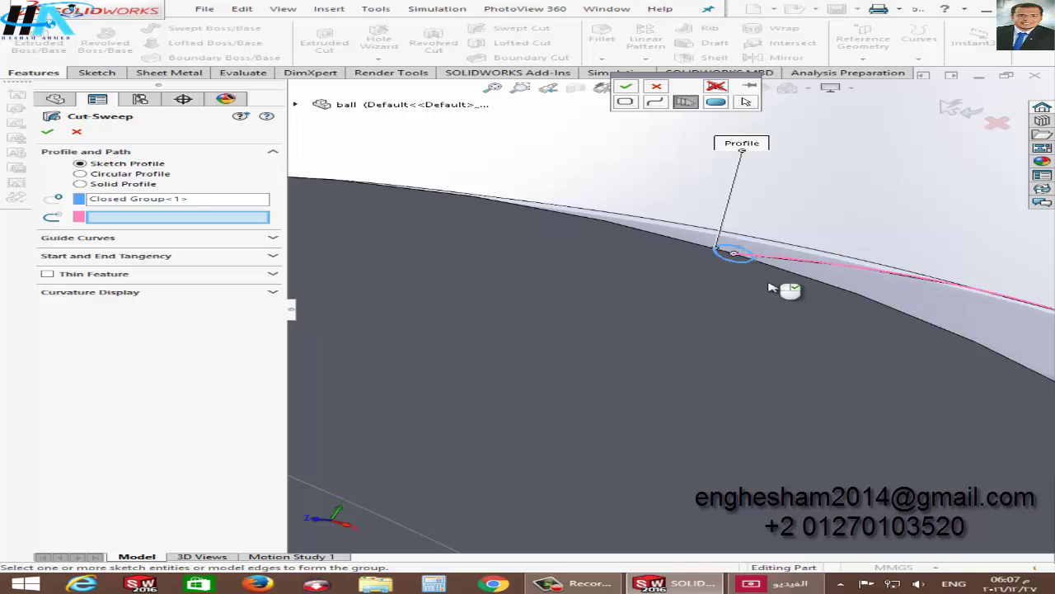
pyautogui.click(625, 86)
# Confirm the swept cut, creating Cut-Sweep1 along the seam.
pyautogui.scroll(3, 707, 341)
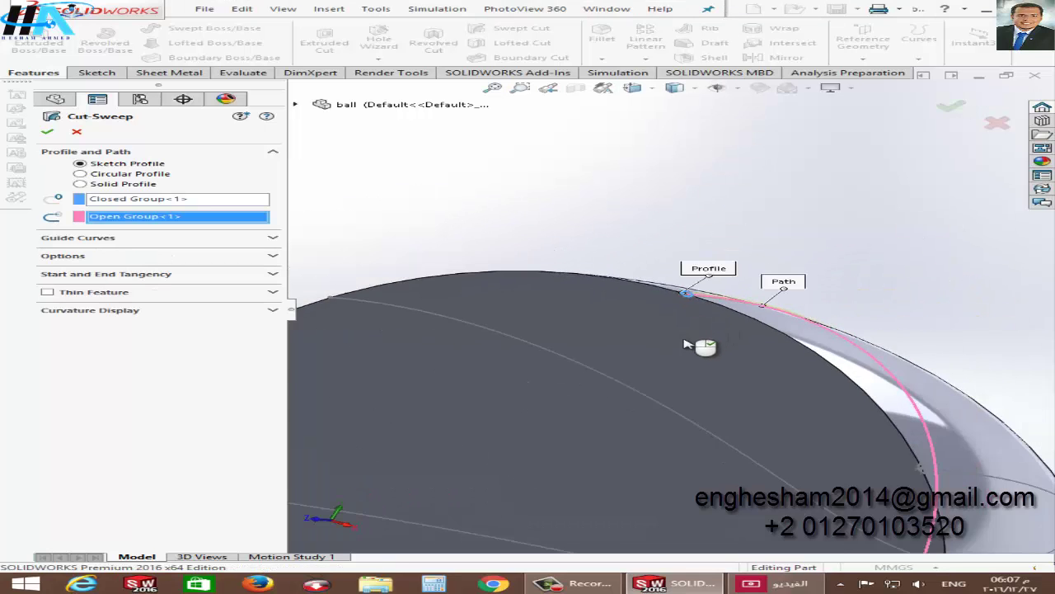
pyautogui.scroll(2, 706, 342)
pyautogui.scroll(2, 577, 346)
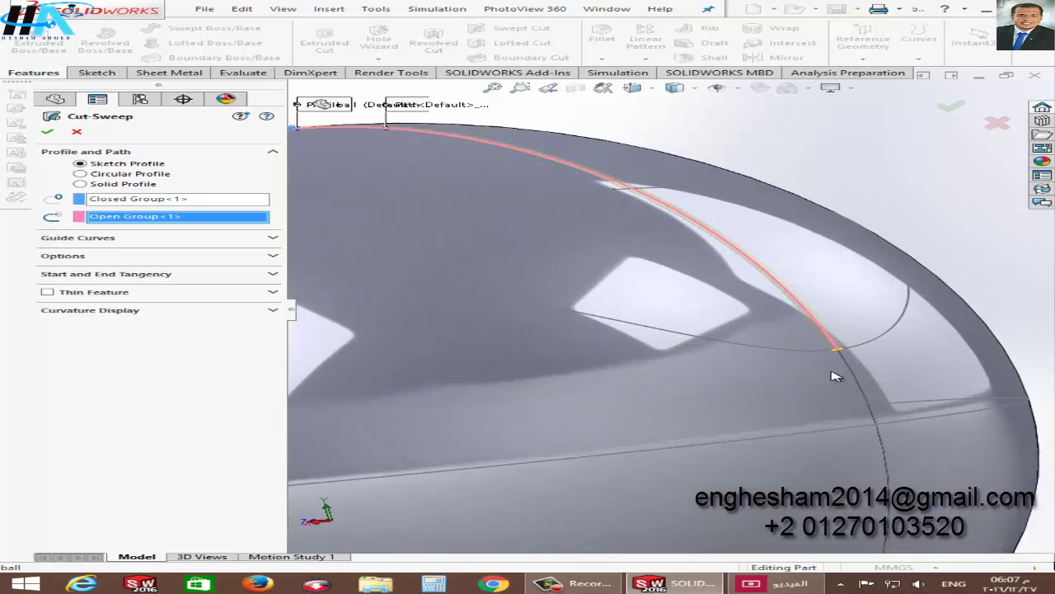
pyautogui.scroll(-3, 833, 354)
pyautogui.scroll(-2, 831, 361)
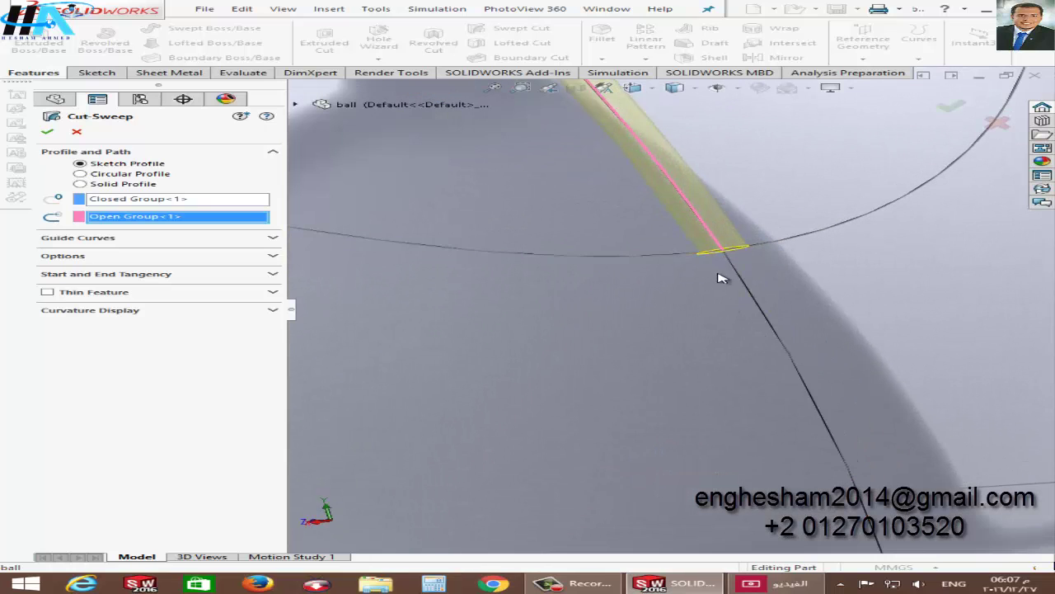
pyautogui.scroll(3, 701, 290)
pyautogui.scroll(2, 641, 289)
pyautogui.scroll(2, 603, 316)
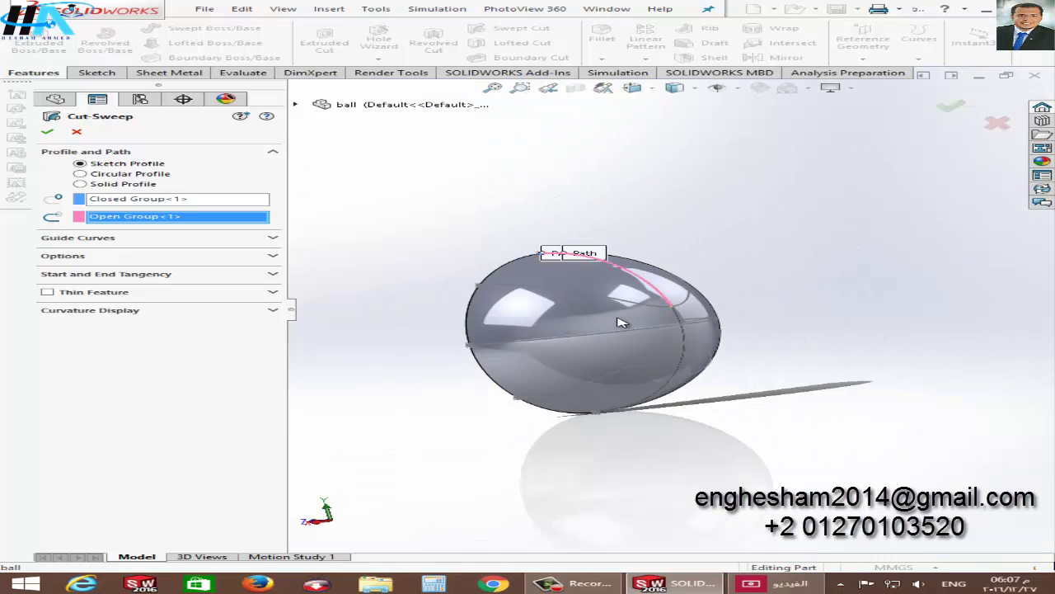
pyautogui.scroll(-1, 617, 322)
pyautogui.scroll(-1, 618, 322)
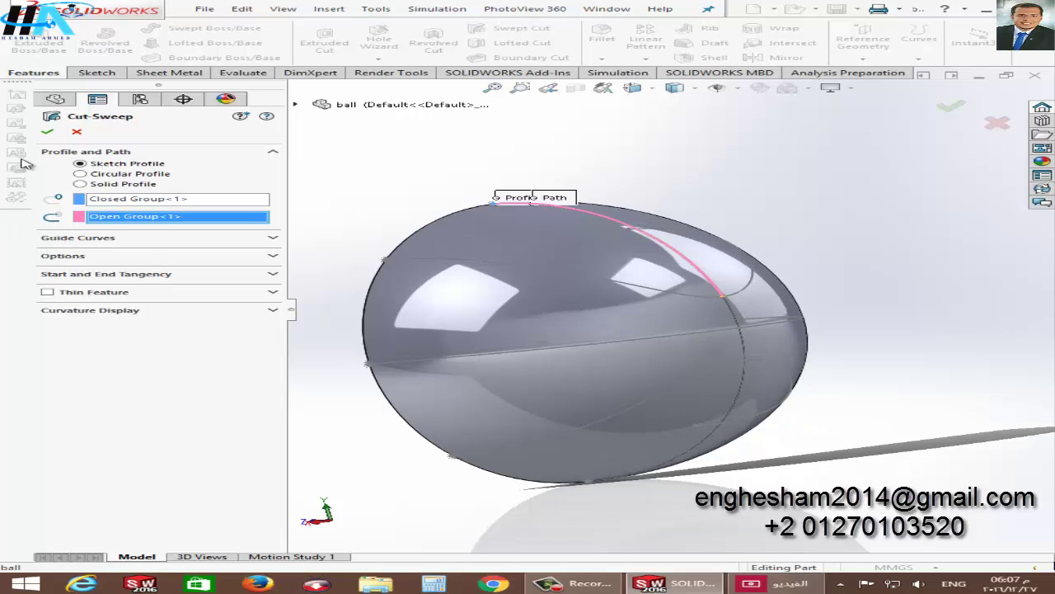
pyautogui.click(58, 134)
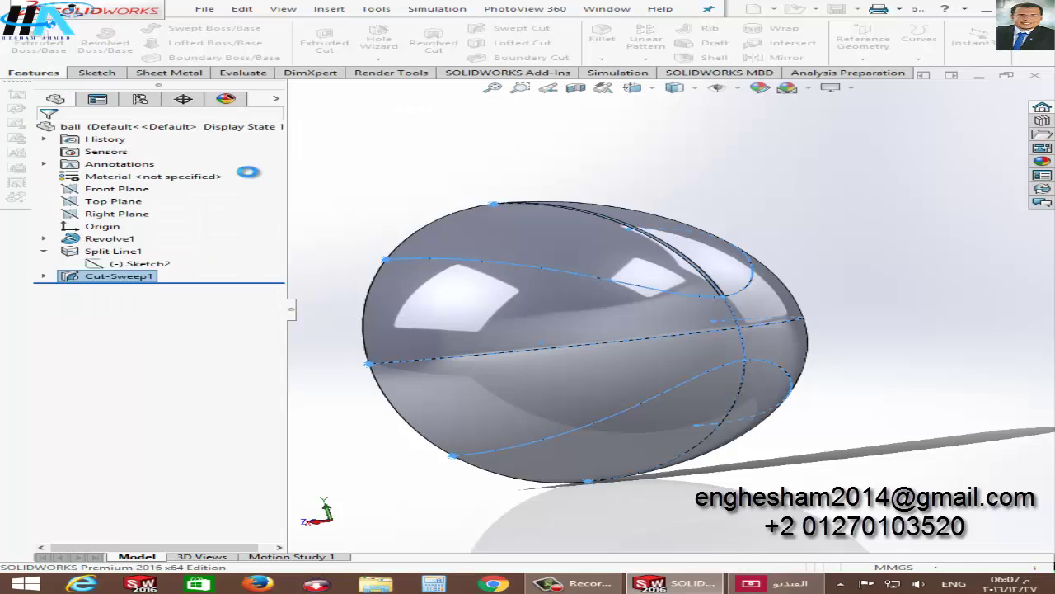
pyautogui.scroll(-3, 735, 313)
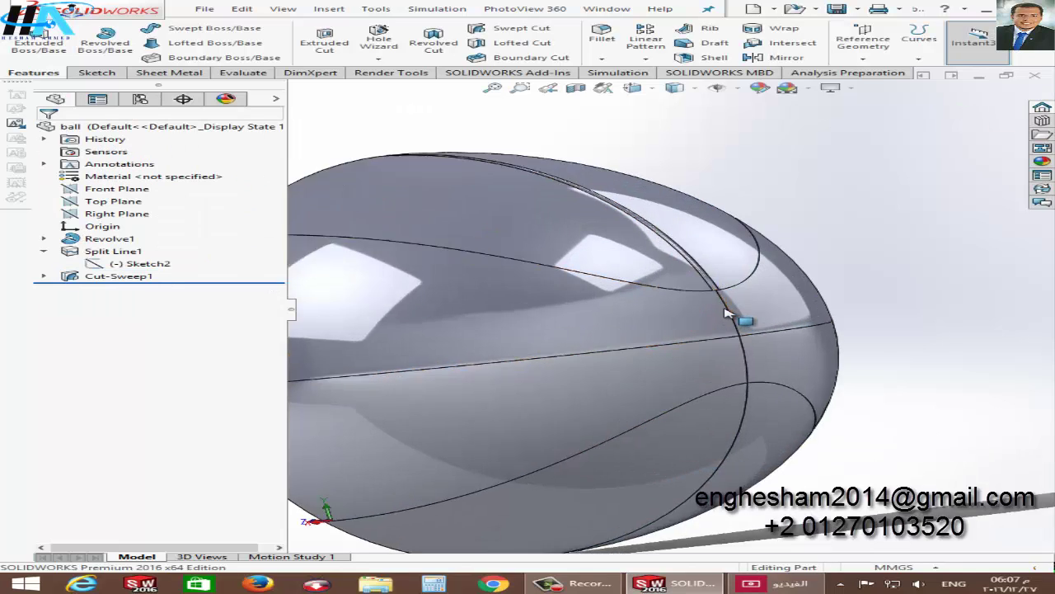
pyautogui.scroll(-2, 718, 300)
pyautogui.scroll(-2, 625, 304)
pyautogui.scroll(1, 624, 304)
pyautogui.scroll(1, 629, 278)
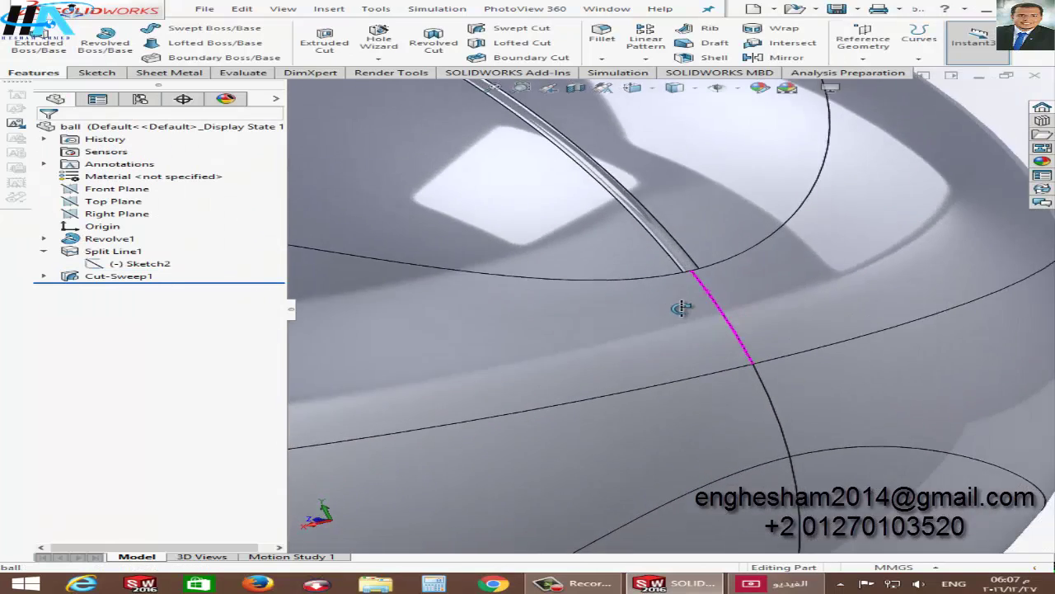
pyautogui.scroll(1, 685, 309)
pyautogui.scroll(1, 735, 316)
pyautogui.scroll(2, 751, 345)
pyautogui.scroll(1, 744, 339)
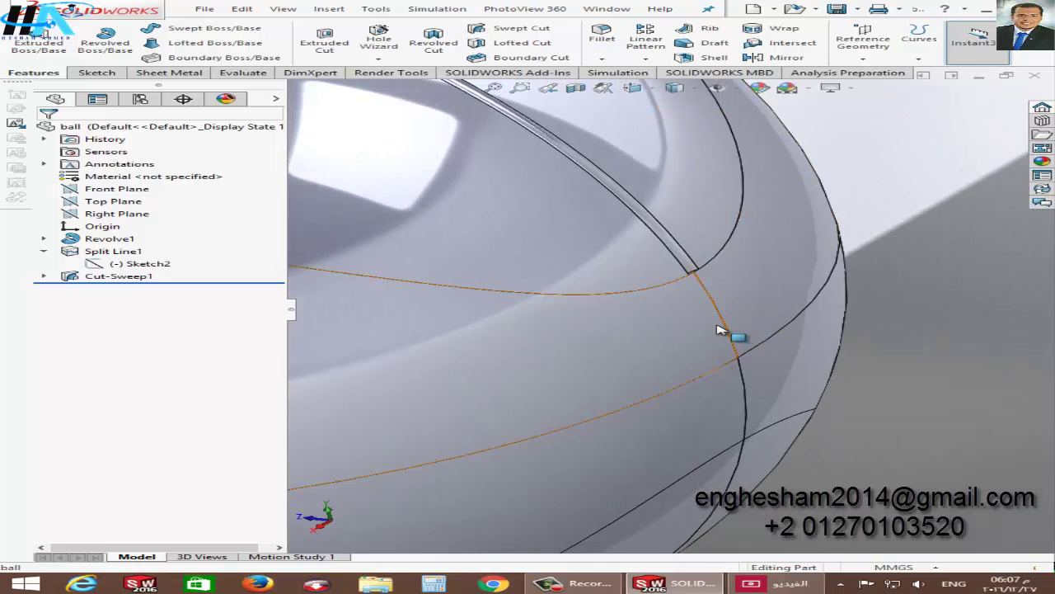
pyautogui.scroll(3, 744, 339)
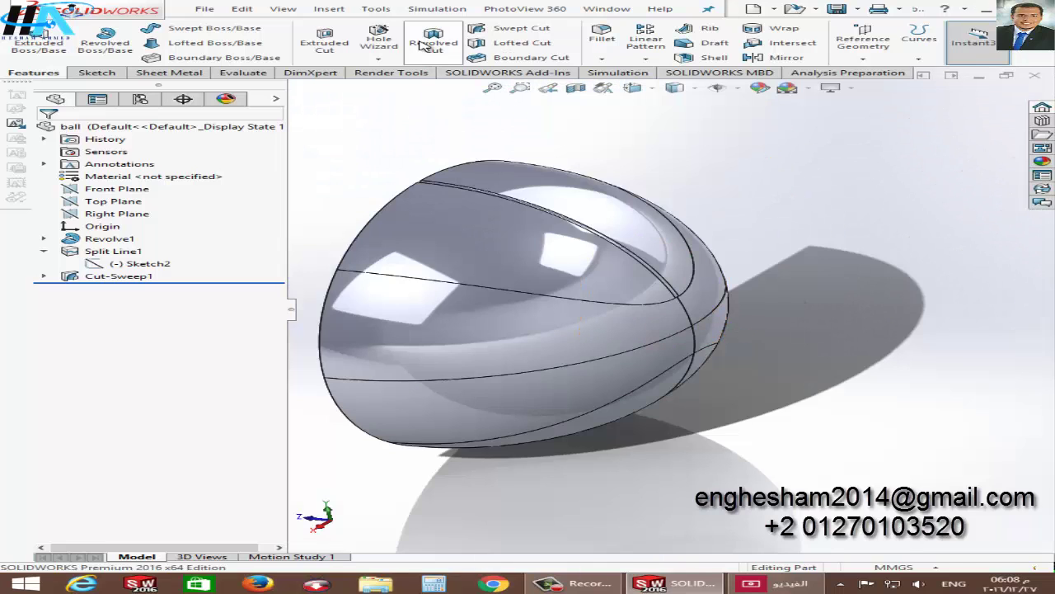
pyautogui.click(516, 28)
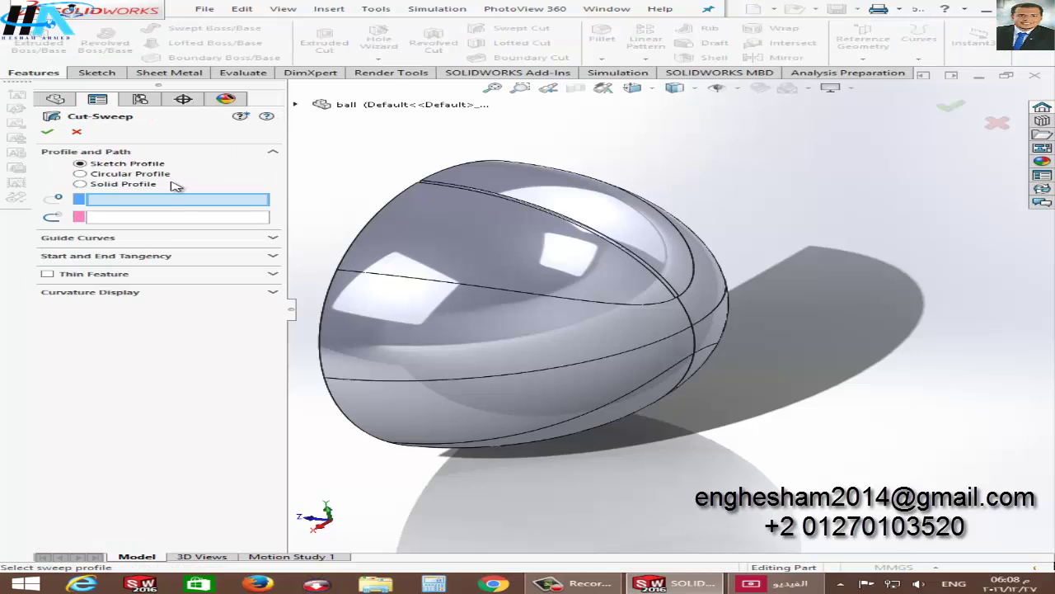
pyautogui.rightClick(173, 204)
pyautogui.click(247, 223)
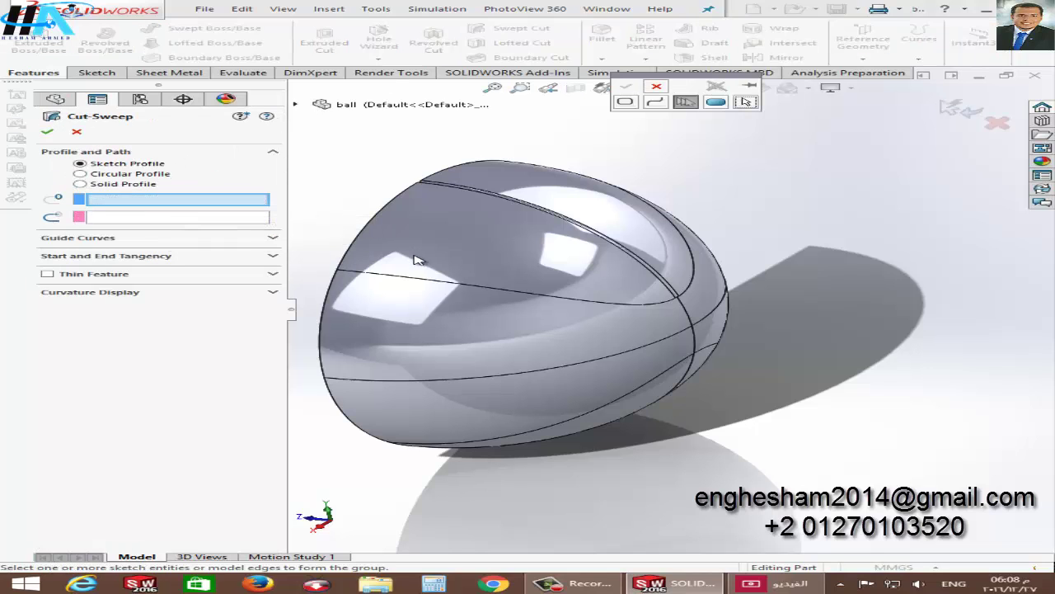
pyautogui.moveTo(456, 243); pyautogui.dragTo(648, 228, button='middle')
pyautogui.scroll(-4, 648, 228)
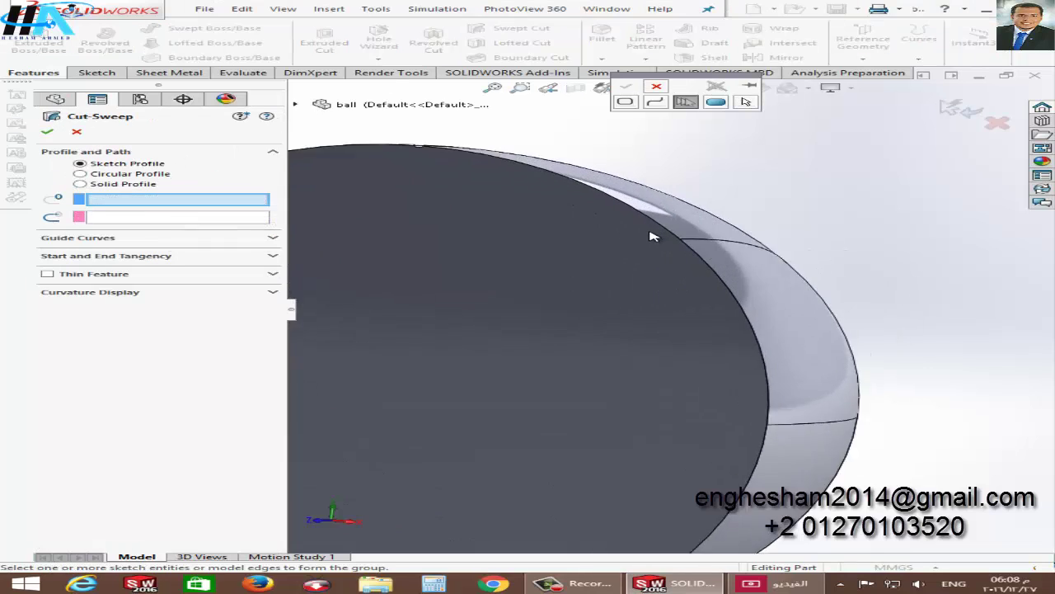
pyautogui.scroll(-2, 763, 299)
pyautogui.scroll(2, 610, 270)
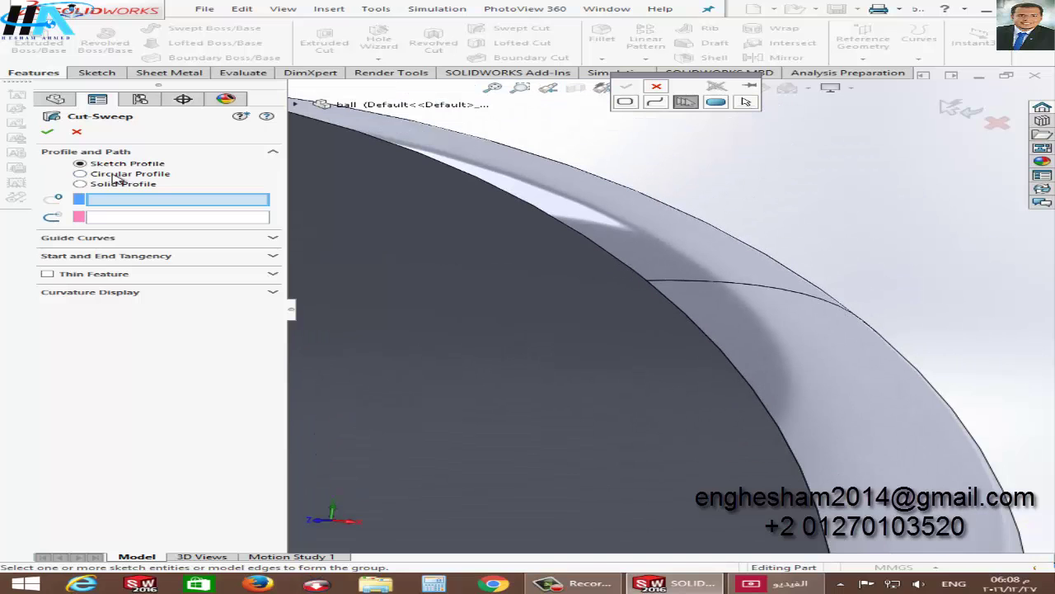
pyautogui.click(125, 174)
pyautogui.click(81, 163)
pyautogui.rightClick(134, 199)
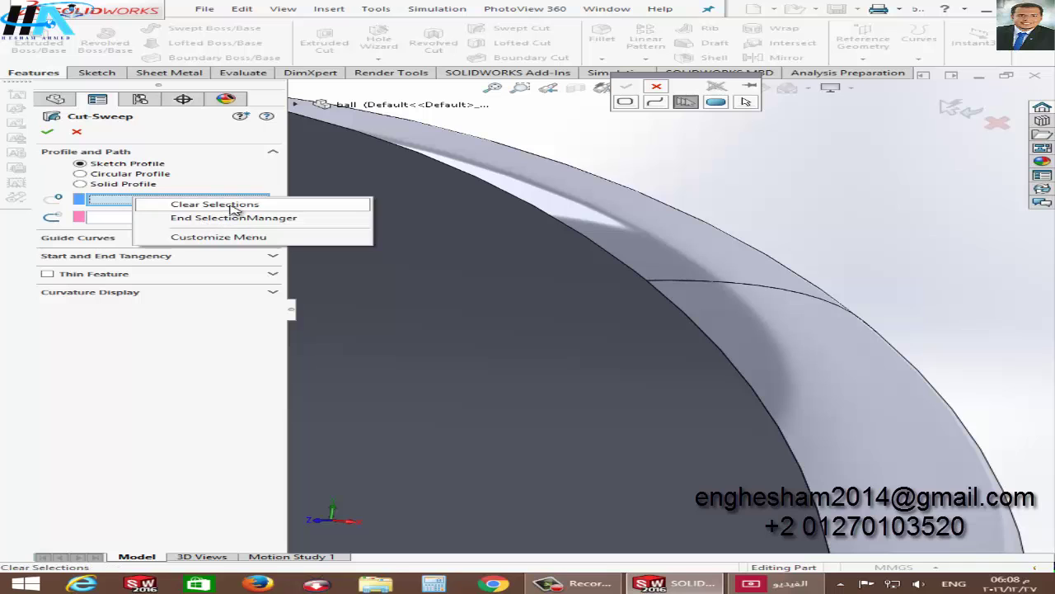
pyautogui.press('Escape')
pyautogui.press('Escape')
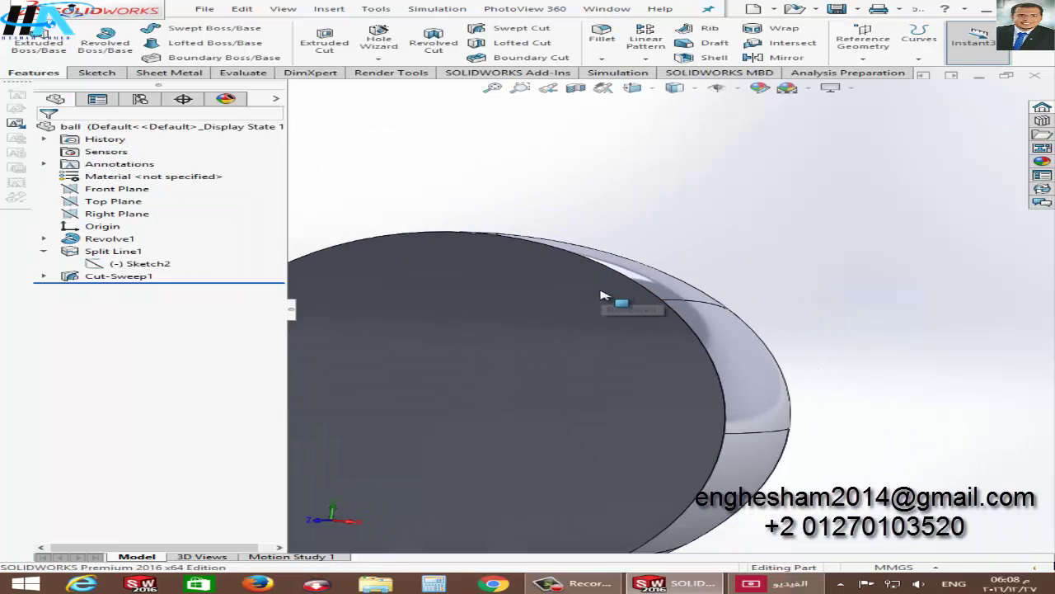
# Expand Cut-Sweep1, select Sketch2, Sketch3 and 3DSketch1, and show the 3D seam curves.
pyautogui.click(143, 265)
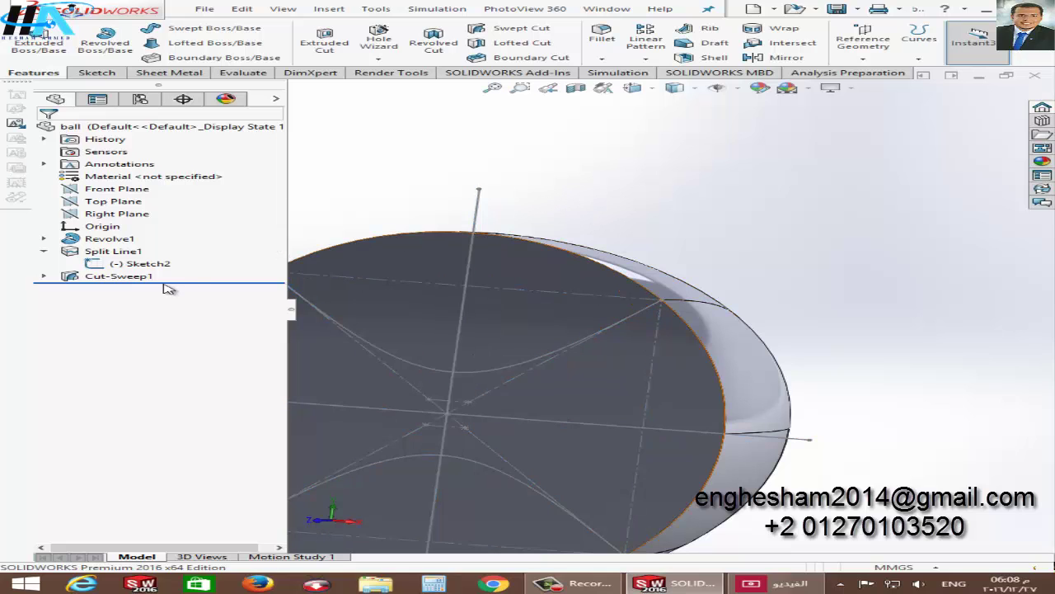
pyautogui.click(44, 276)
pyautogui.click(136, 290)
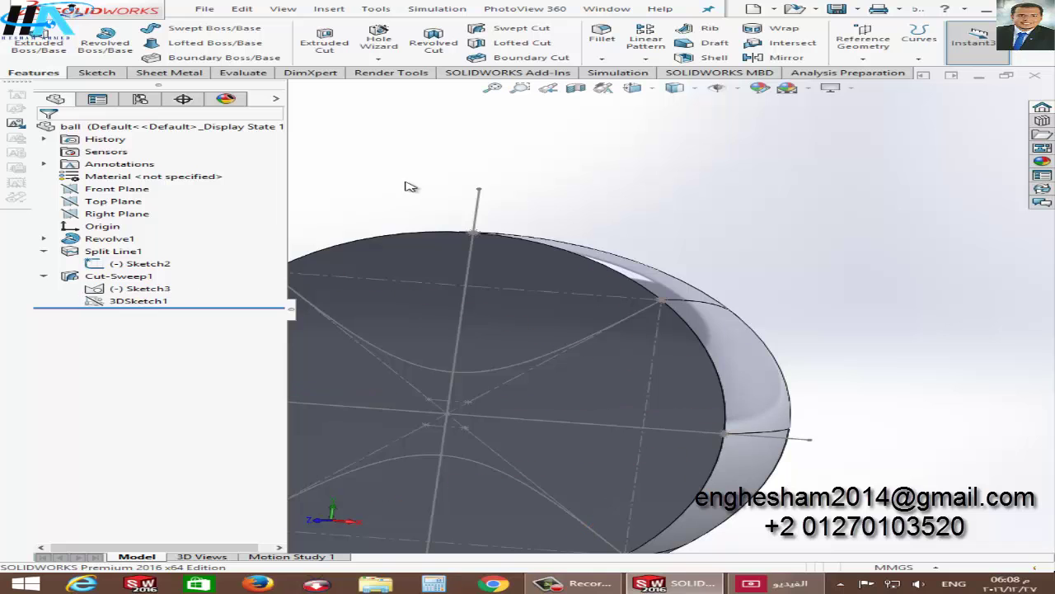
pyautogui.click(152, 302)
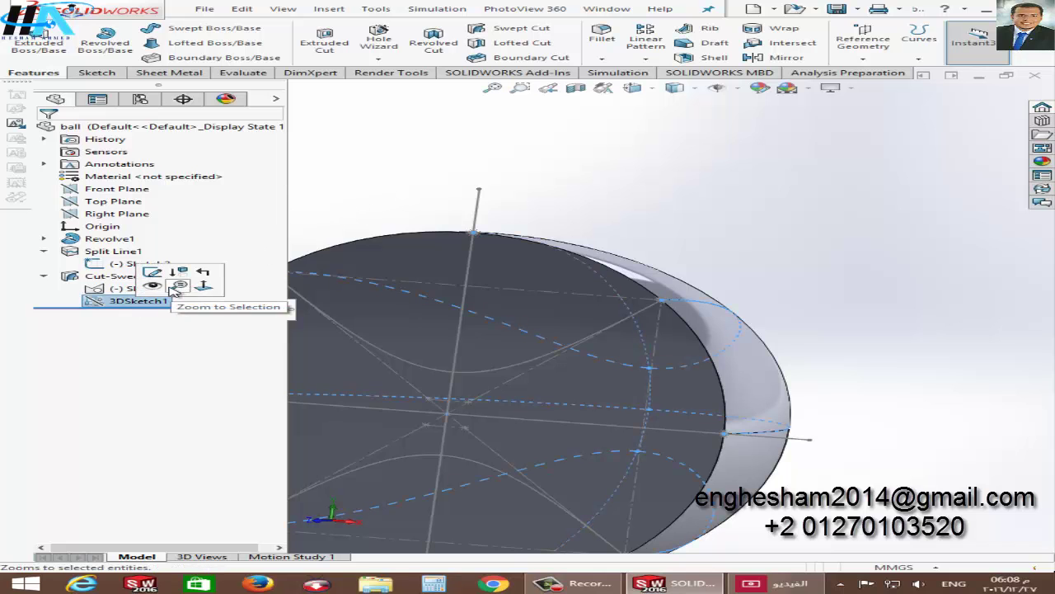
pyautogui.click(560, 165)
pyautogui.moveTo(572, 278); pyautogui.dragTo(519, 288, button='middle')
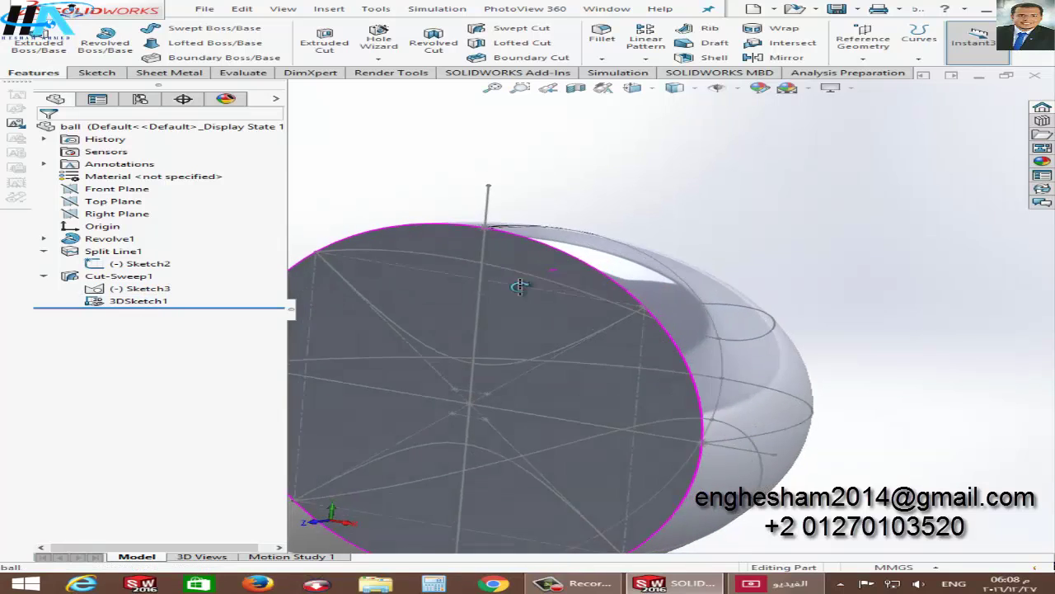
# Start a second swept cut with the small ellipse as the closed-group profile.
pyautogui.click(515, 29)
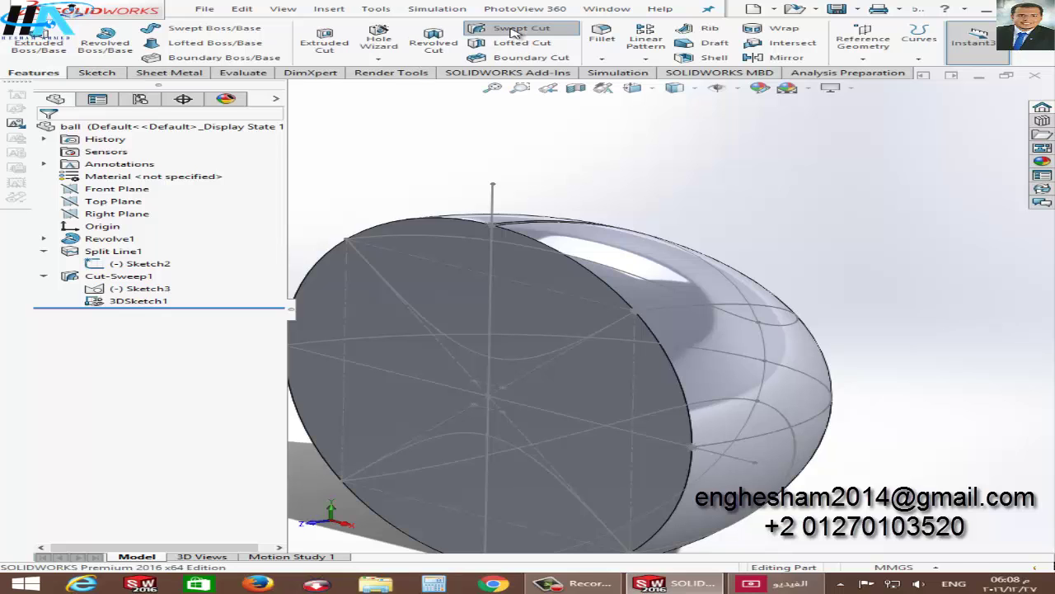
pyautogui.rightClick(142, 203)
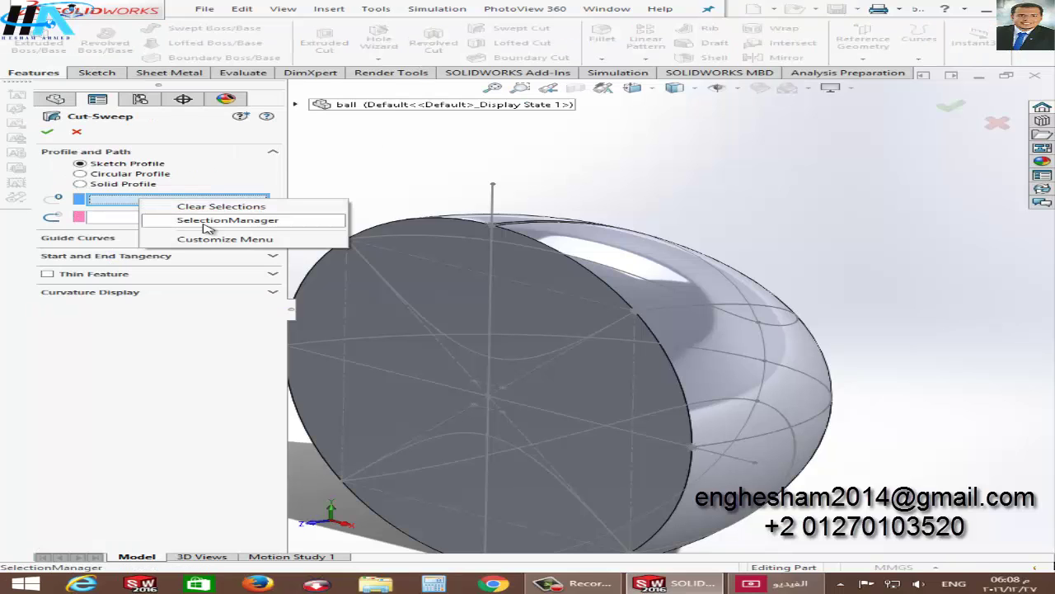
pyautogui.click(208, 225)
pyautogui.scroll(-2, 648, 271)
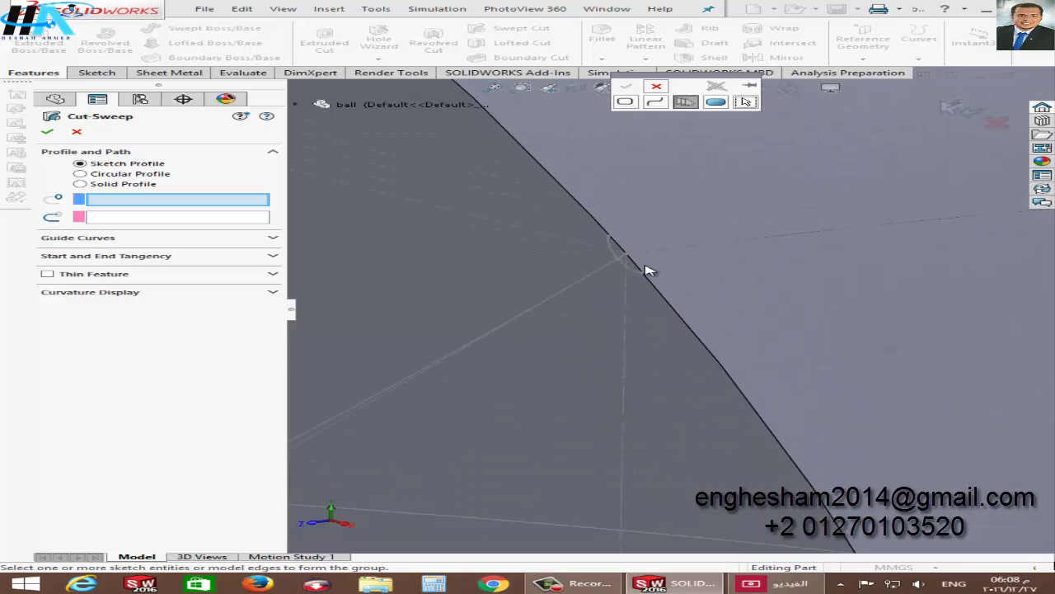
pyautogui.click(625, 269)
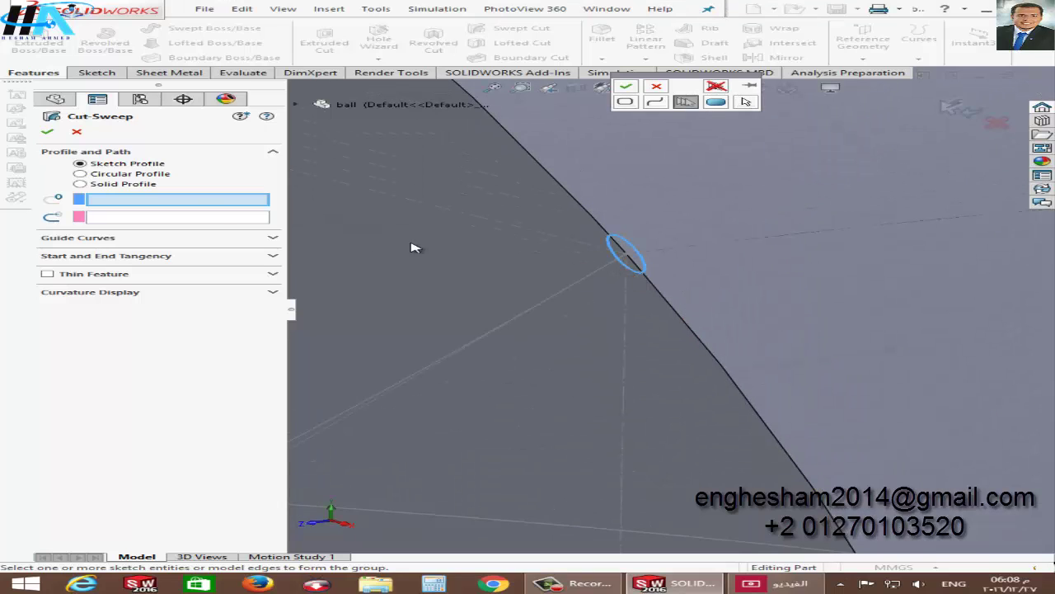
pyautogui.click(626, 86)
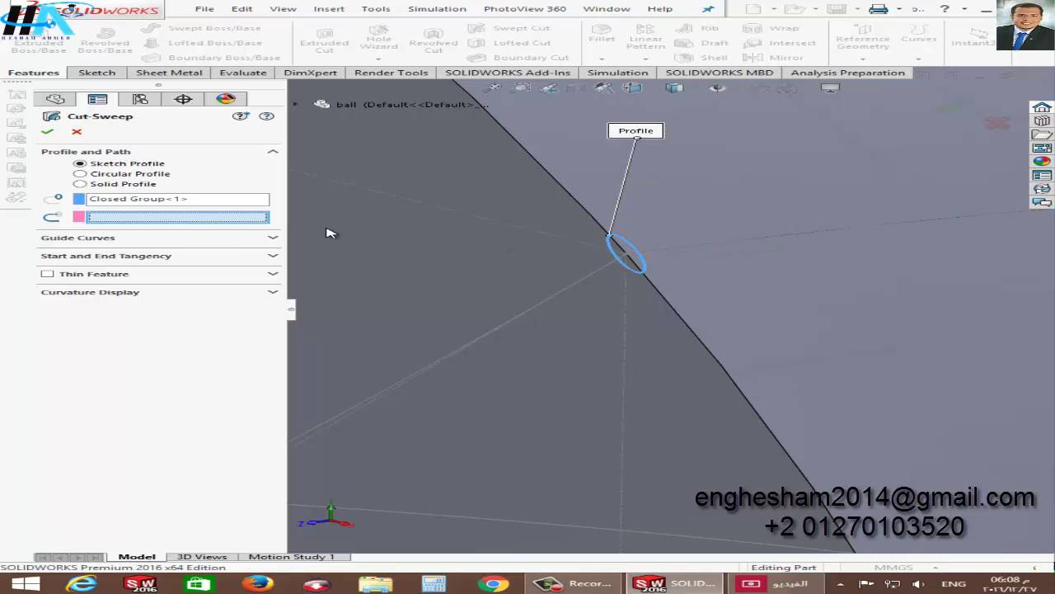
# Select the seam curves as the open-group sweep path.
pyautogui.rightClick(251, 221)
pyautogui.click(458, 241)
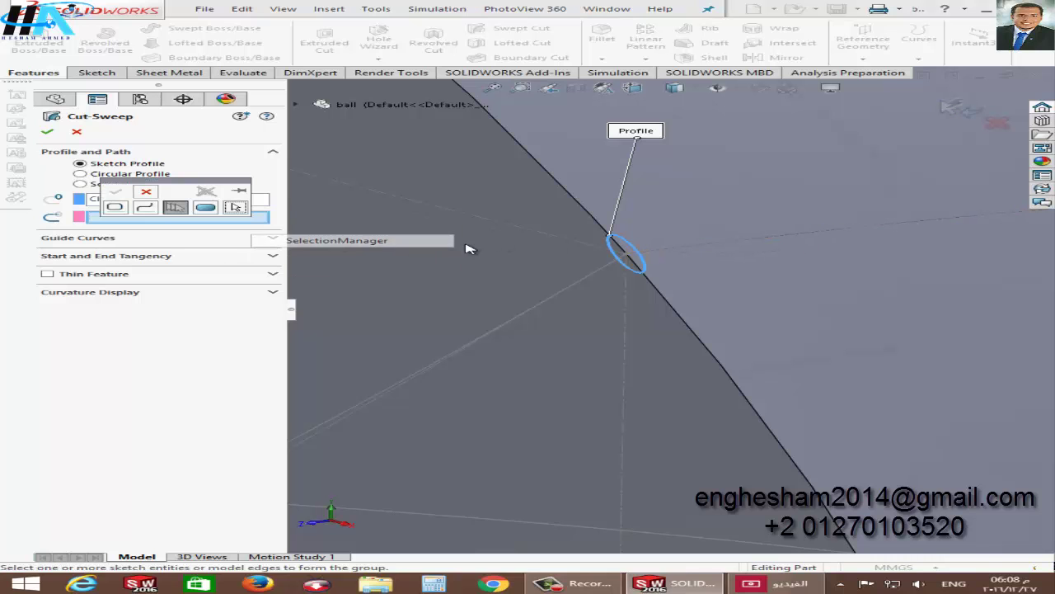
pyautogui.click(730, 247)
pyautogui.scroll(3, 742, 255)
pyautogui.scroll(3, 801, 271)
pyautogui.scroll(3, 813, 302)
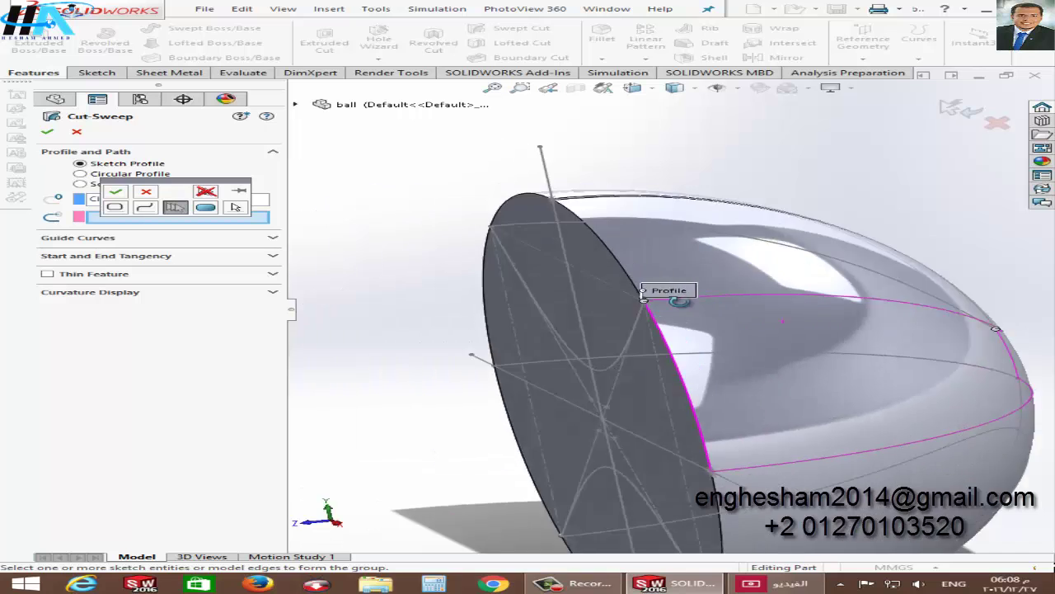
pyautogui.scroll(3, 825, 330)
pyautogui.scroll(2, 857, 349)
pyautogui.scroll(-3, 644, 338)
pyautogui.scroll(-3, 602, 297)
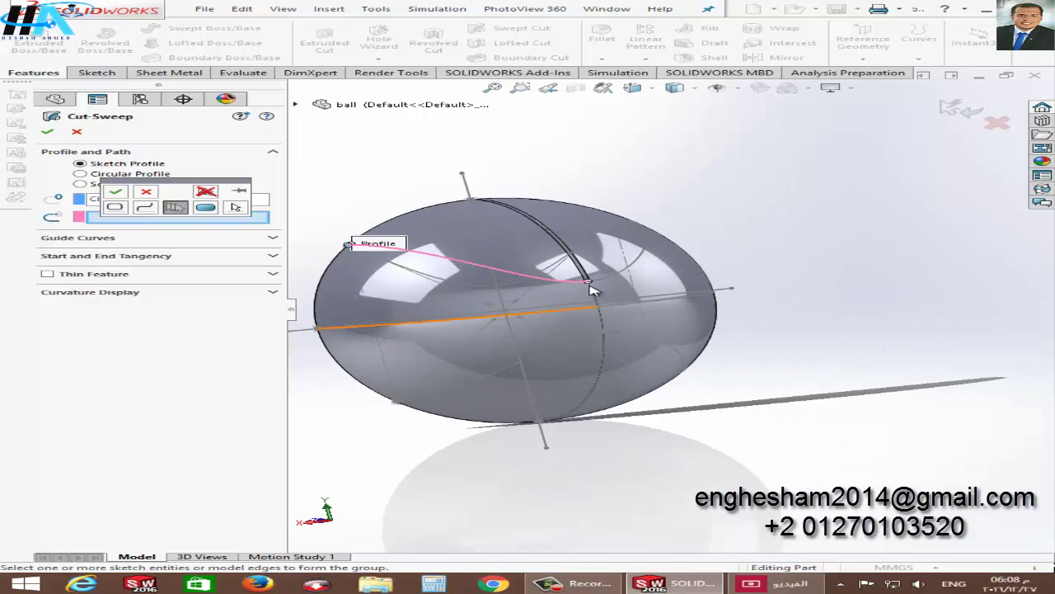
pyautogui.scroll(-4, 617, 298)
pyautogui.scroll(-3, 593, 314)
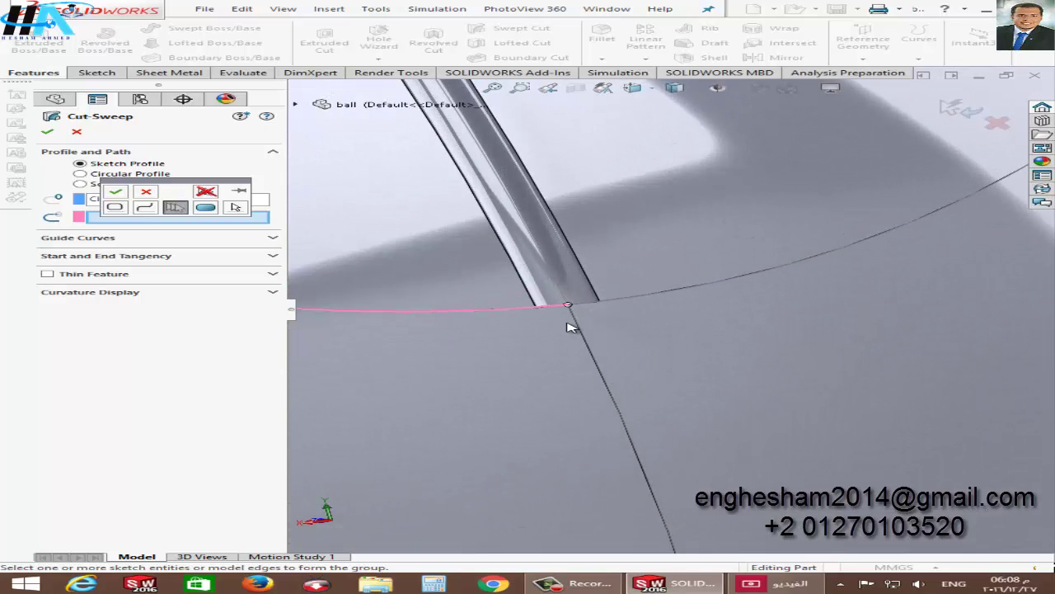
pyautogui.click(674, 300)
pyautogui.scroll(2, 682, 306)
pyautogui.scroll(3, 691, 306)
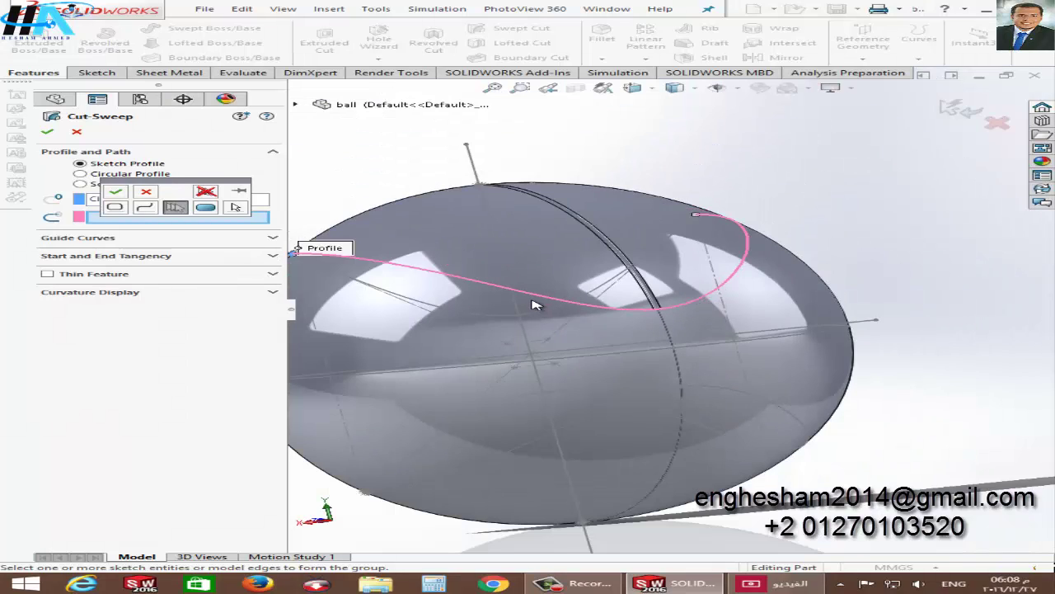
pyautogui.click(116, 192)
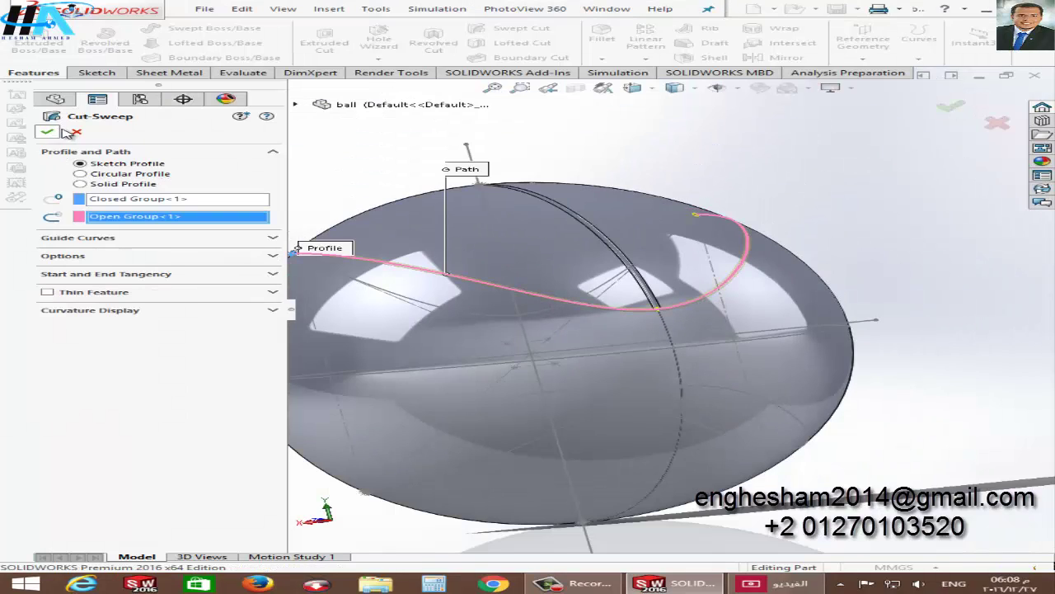
# Confirm the second swept cut, creating Cut-Sweep2.
pyautogui.press('Return')
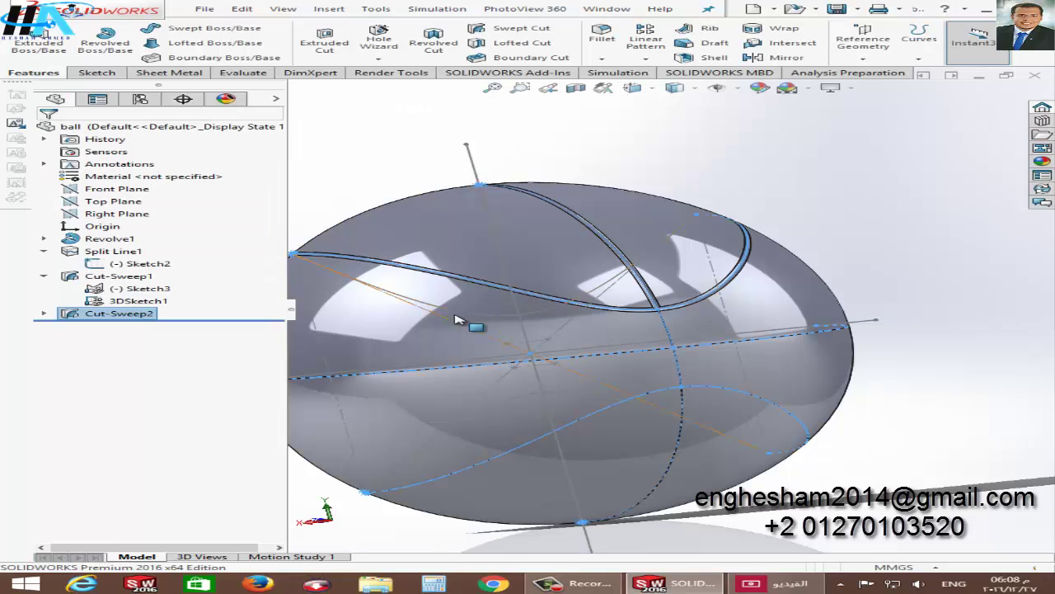
pyautogui.scroll(3, 462, 317)
pyautogui.scroll(-2, 453, 301)
pyautogui.click(449, 231)
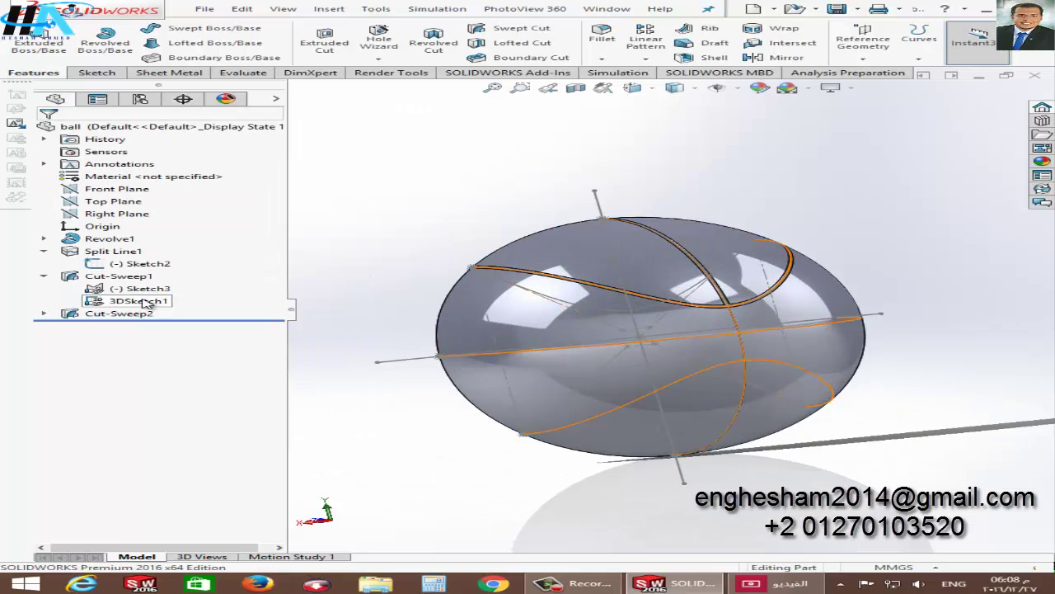
# Edit Cut-Sweep1 so its path group includes the remaining arc edges, then apply.
pyautogui.click(119, 277)
pyautogui.click(141, 244)
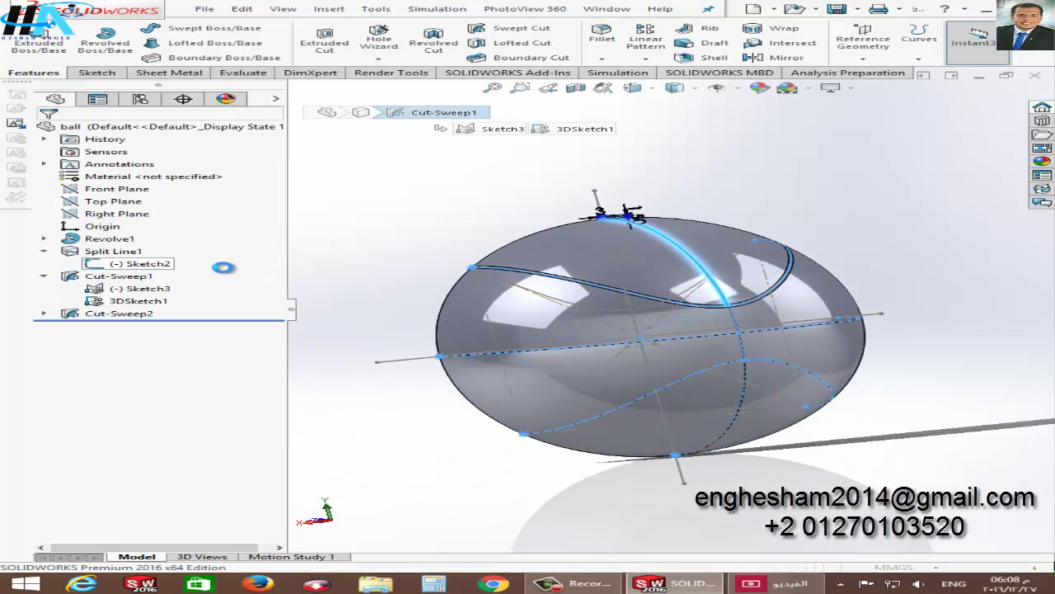
pyautogui.click(165, 222)
pyautogui.rightClick(169, 217)
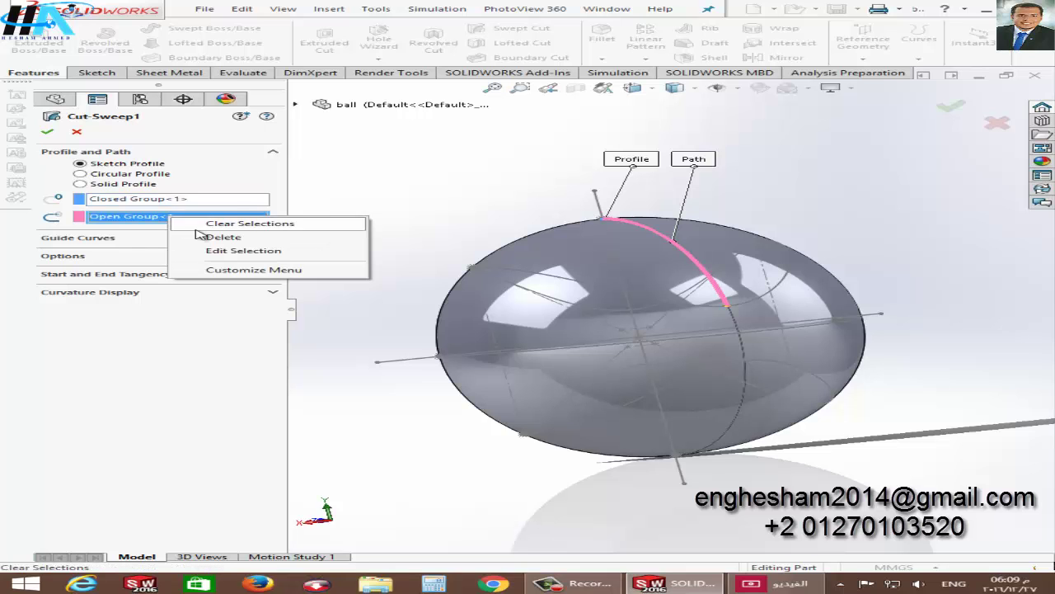
pyautogui.click(239, 254)
pyautogui.scroll(-2, 606, 283)
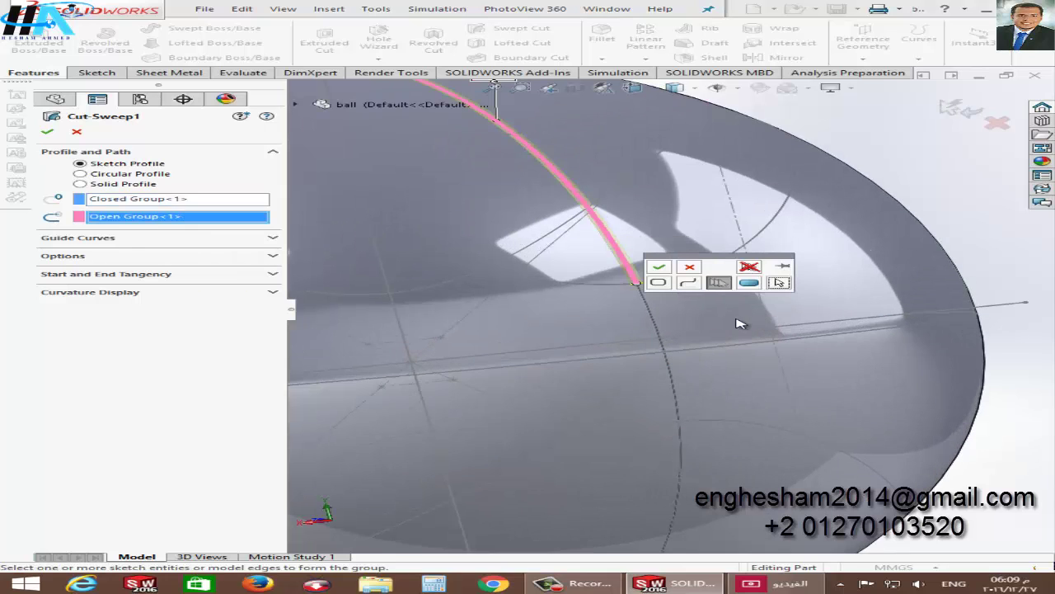
pyautogui.scroll(-2, 606, 282)
pyautogui.scroll(-2, 606, 283)
pyautogui.click(638, 280)
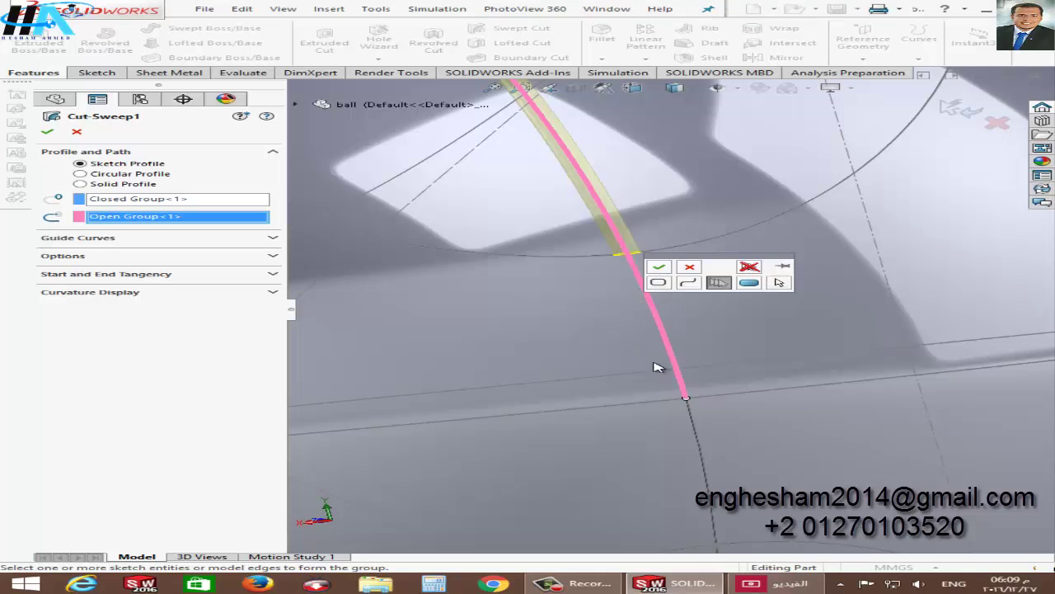
pyautogui.click(701, 430)
pyautogui.scroll(3, 713, 458)
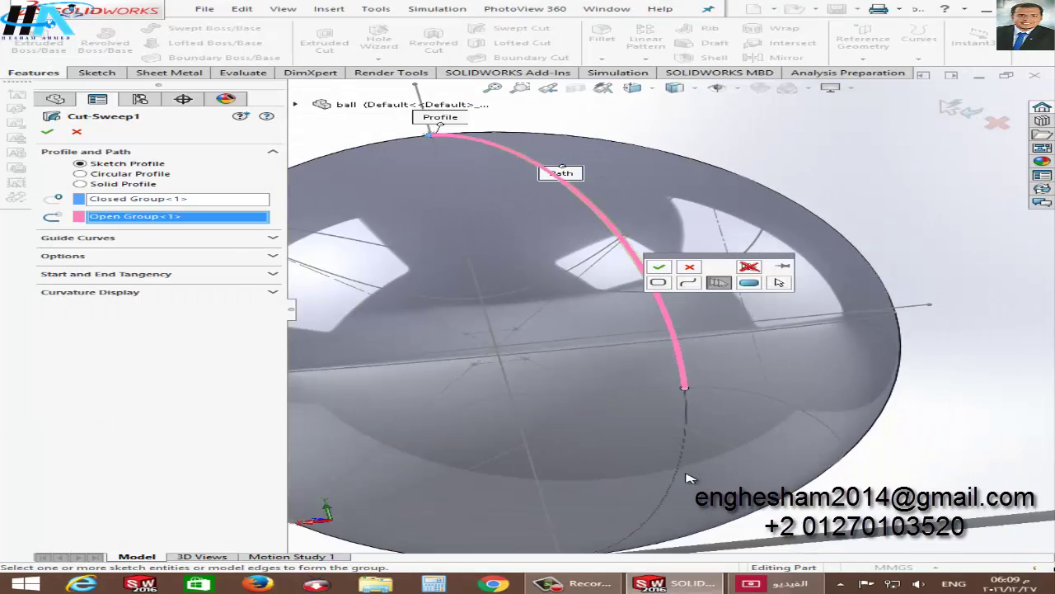
pyautogui.click(689, 460)
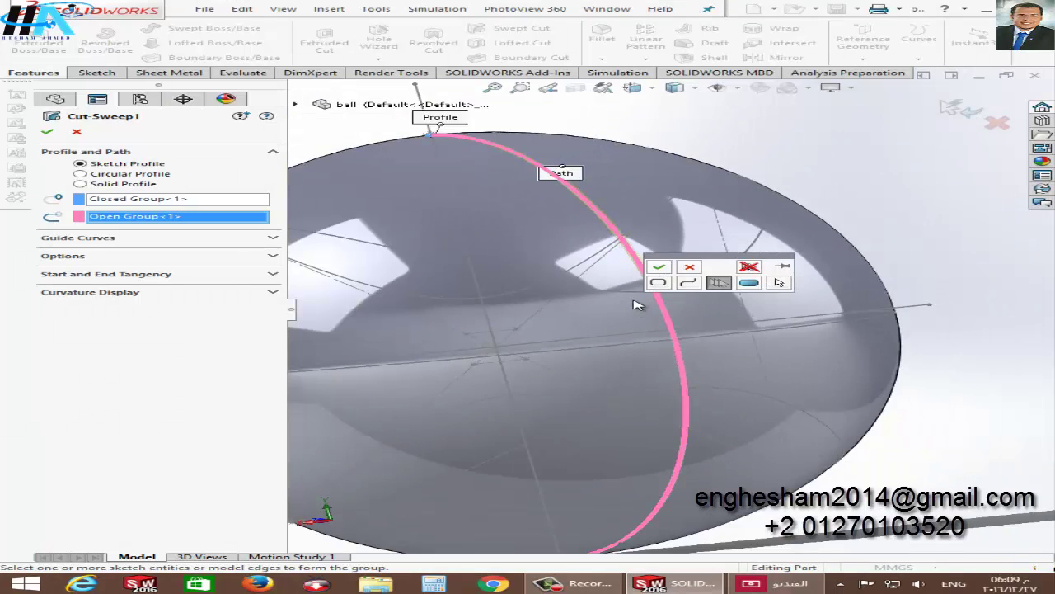
pyautogui.click(659, 266)
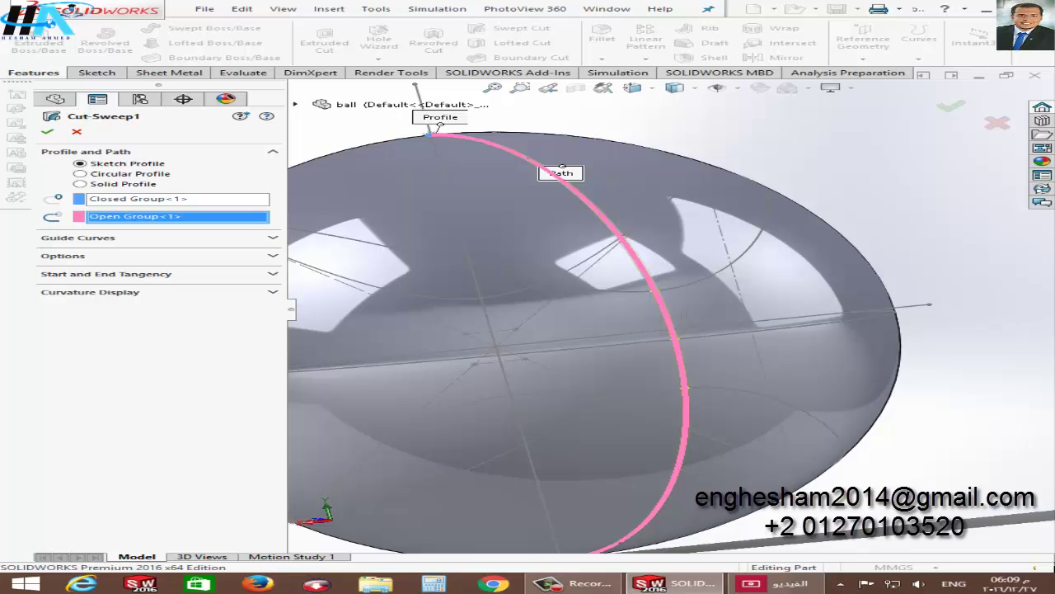
pyautogui.click(47, 131)
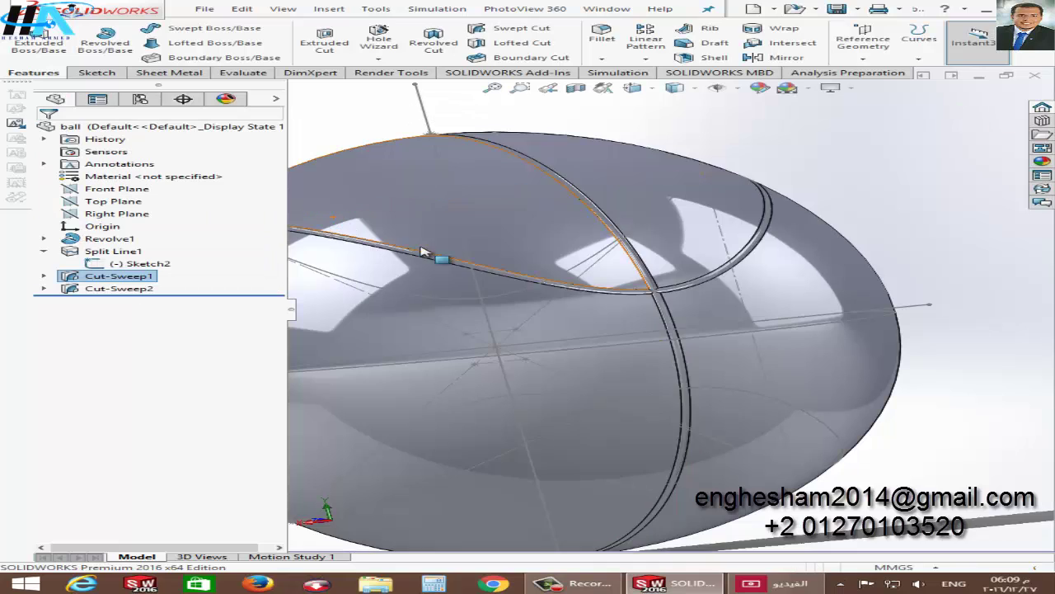
# Start a third swept cut with the small edge circle as its profile group.
pyautogui.scroll(5, 436, 248)
pyautogui.scroll(-3, 561, 328)
pyautogui.moveTo(560, 328); pyautogui.dragTo(581, 309, button='middle')
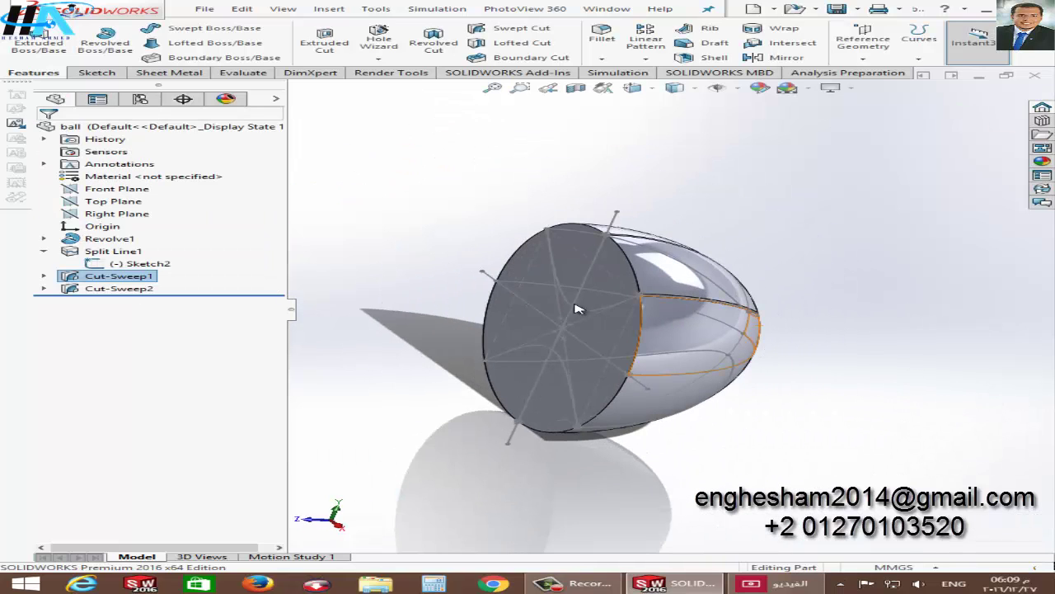
pyautogui.click(515, 28)
pyautogui.rightClick(144, 202)
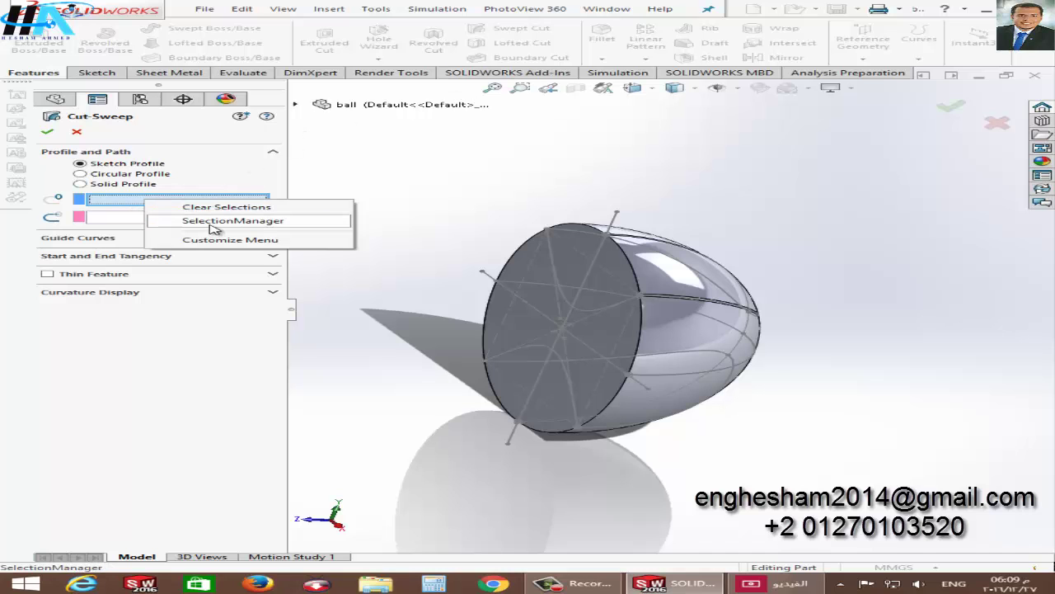
pyautogui.click(213, 223)
pyautogui.moveTo(666, 365); pyautogui.dragTo(744, 283, button='middle')
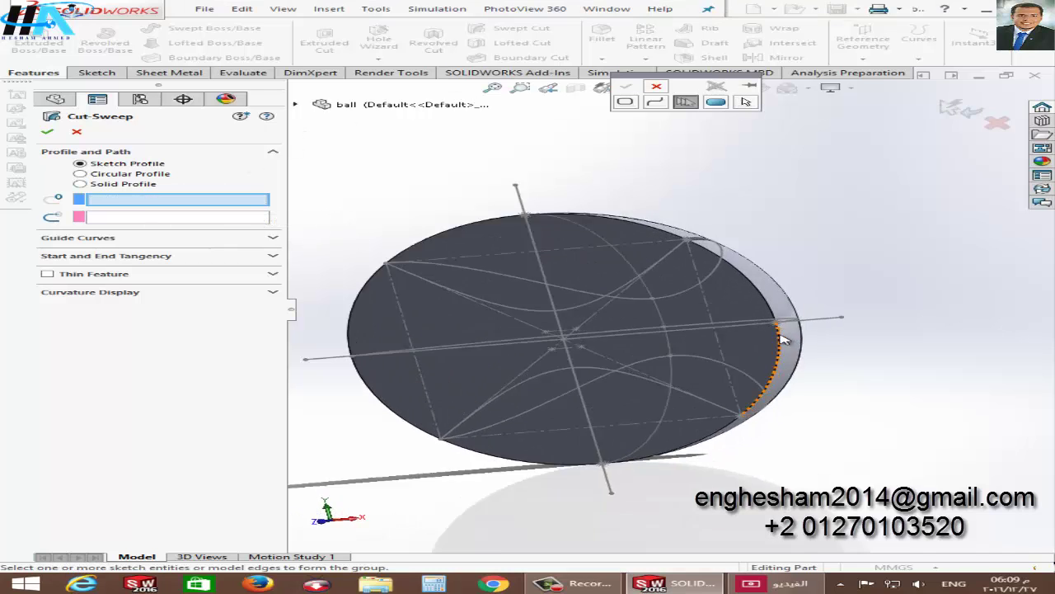
pyautogui.scroll(-5, 744, 314)
pyautogui.scroll(-3, 746, 318)
pyautogui.click(625, 235)
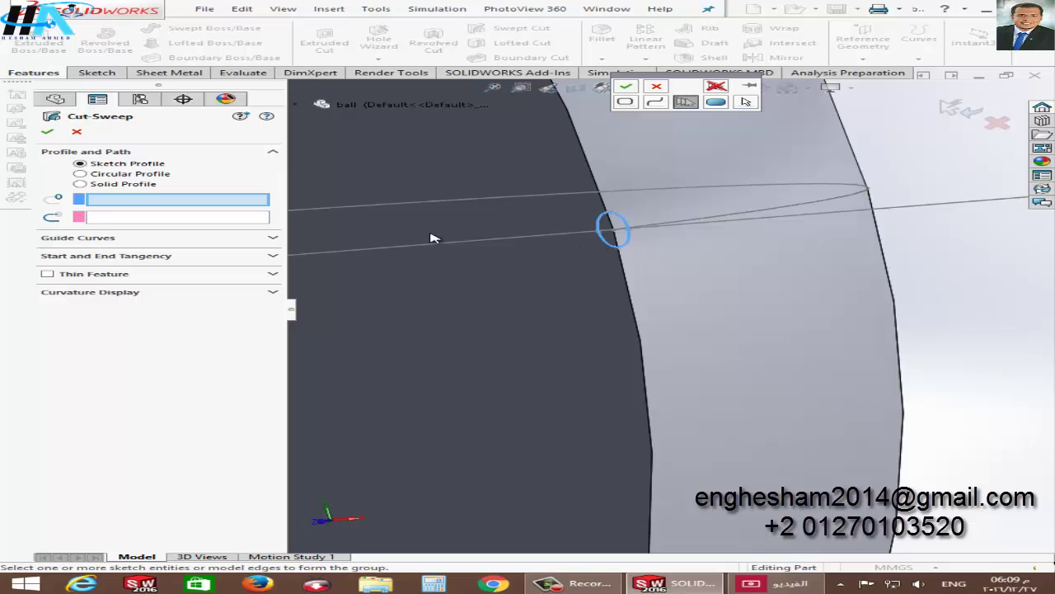
pyautogui.click(626, 86)
# Select the arc edges as the open-group path and apply, creating Cut-Sweep3.
pyautogui.rightClick(159, 217)
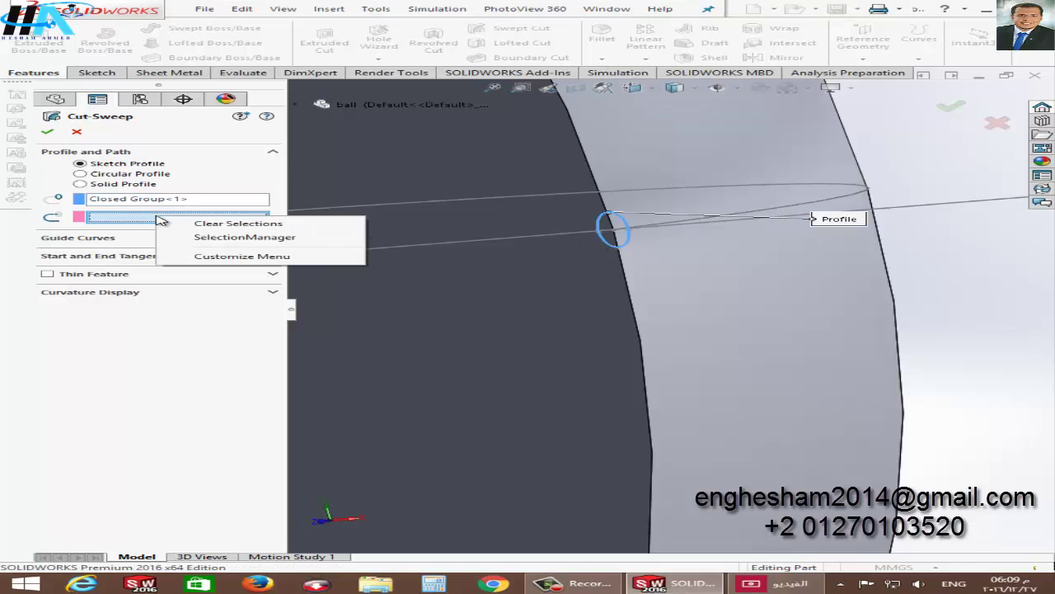
pyautogui.click(251, 238)
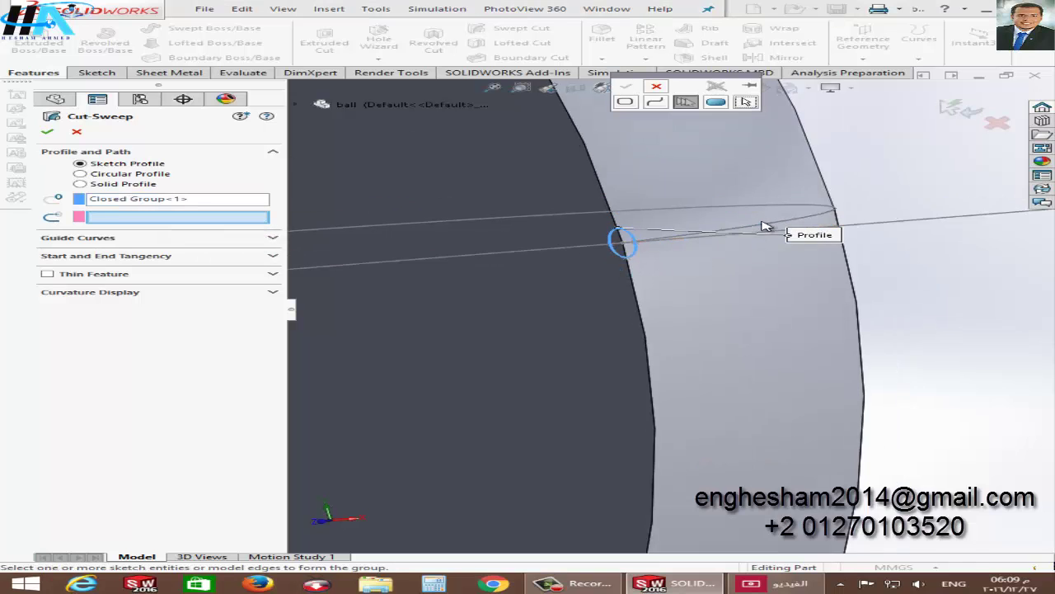
pyautogui.moveTo(766, 226); pyautogui.dragTo(670, 216, button='middle')
pyautogui.scroll(2, 804, 275)
pyautogui.scroll(2, 824, 284)
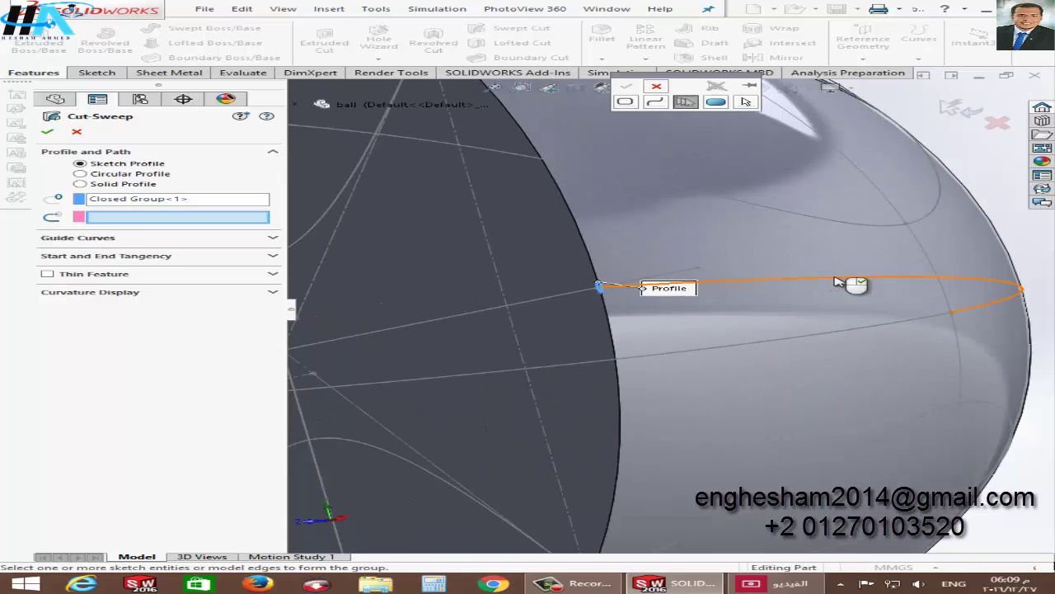
pyautogui.moveTo(831, 311); pyautogui.dragTo(749, 313, button='middle')
pyautogui.scroll(-3, 748, 314)
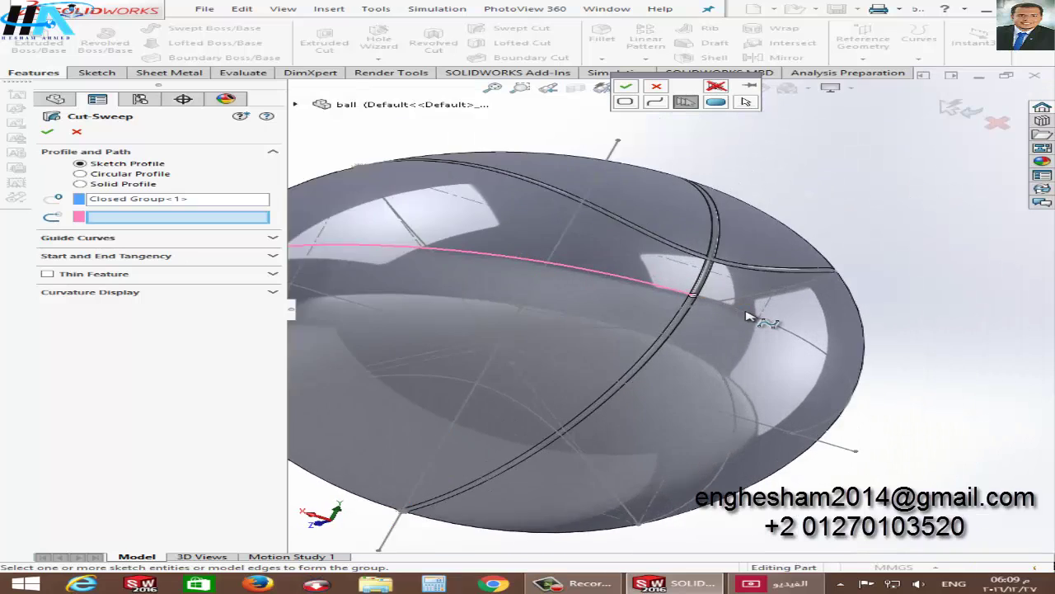
pyautogui.scroll(-2, 672, 301)
pyautogui.scroll(-1, 651, 297)
pyautogui.scroll(-2, 577, 283)
pyautogui.scroll(-2, 594, 285)
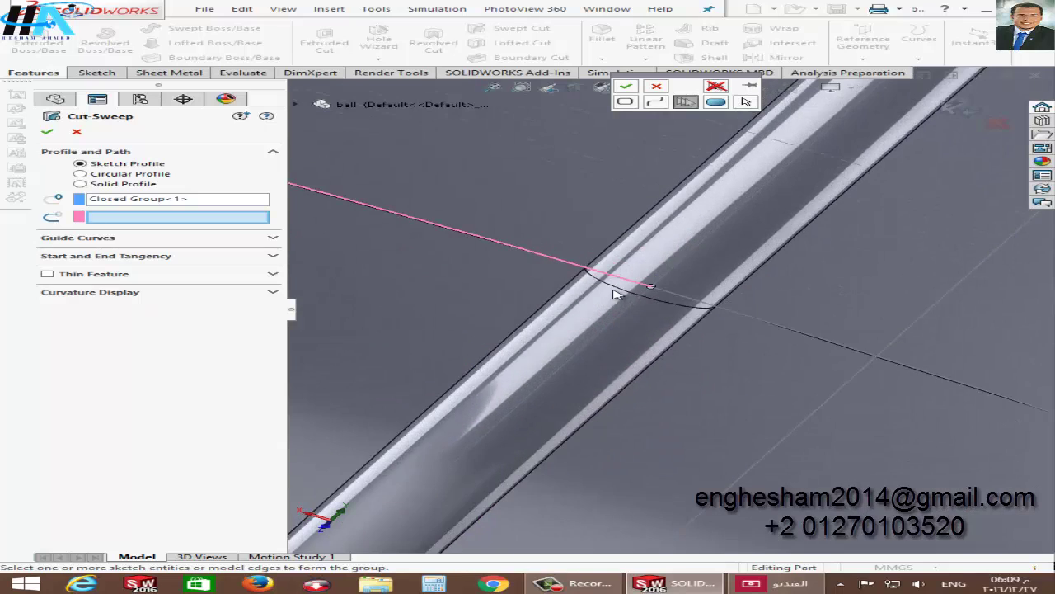
pyautogui.scroll(-1, 617, 290)
pyautogui.scroll(-1, 600, 264)
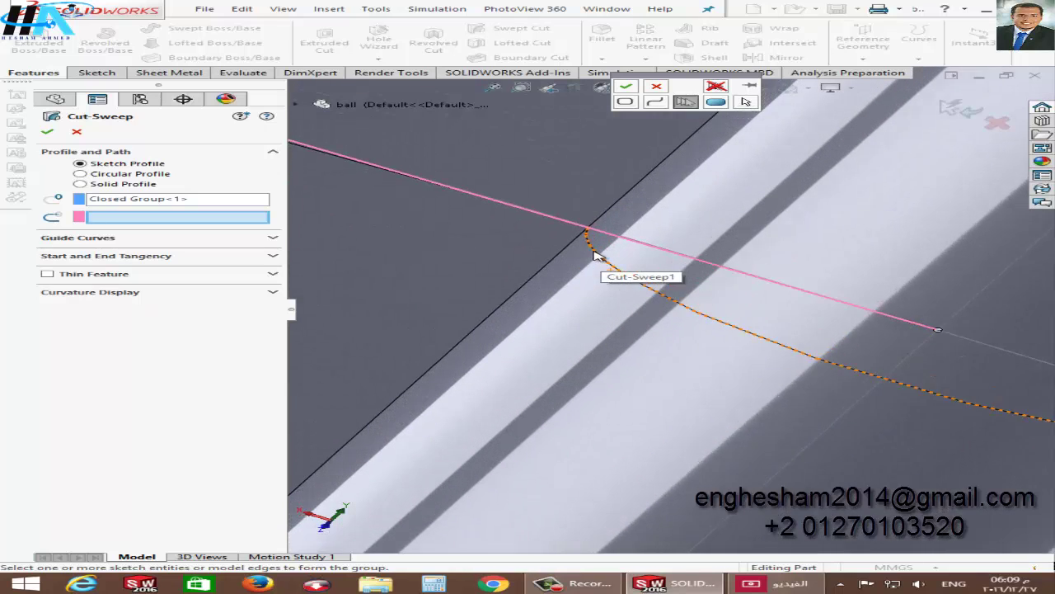
pyautogui.scroll(-1, 610, 260)
pyautogui.scroll(2, 623, 269)
pyautogui.scroll(2, 742, 313)
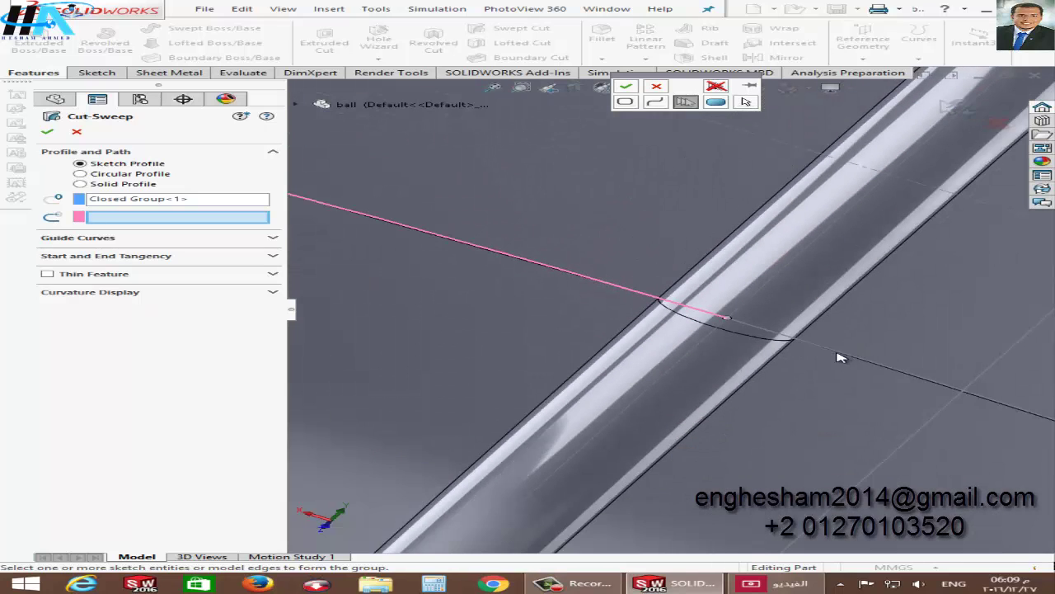
pyautogui.scroll(2, 816, 353)
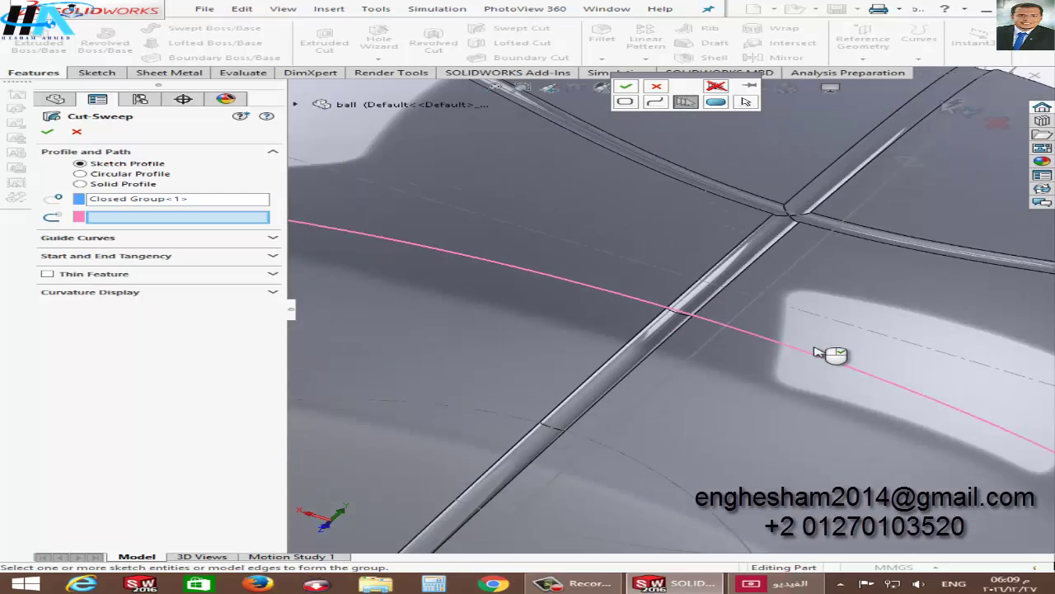
pyautogui.scroll(3, 824, 353)
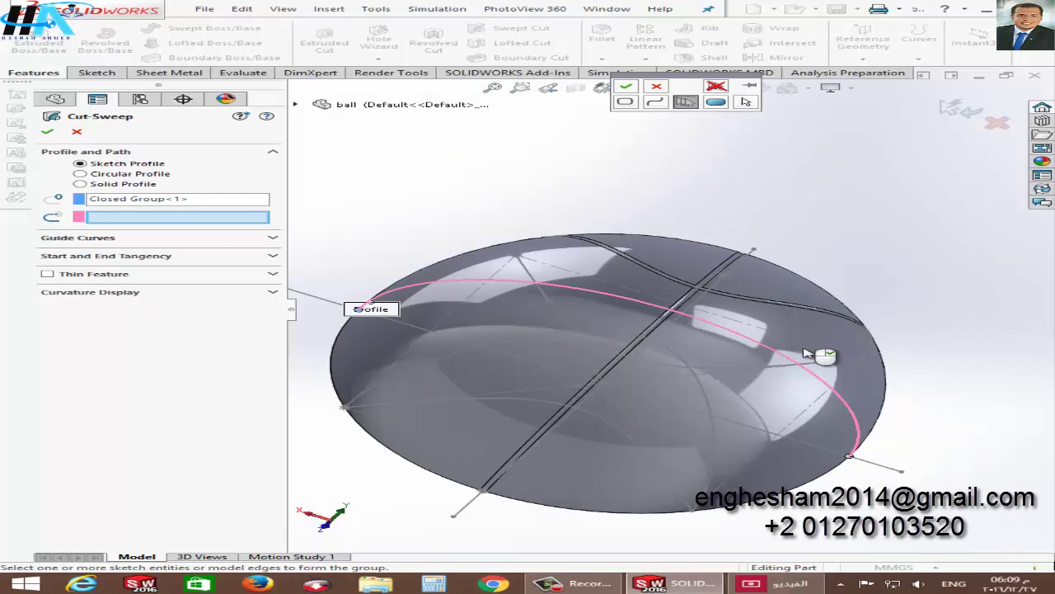
pyautogui.click(626, 85)
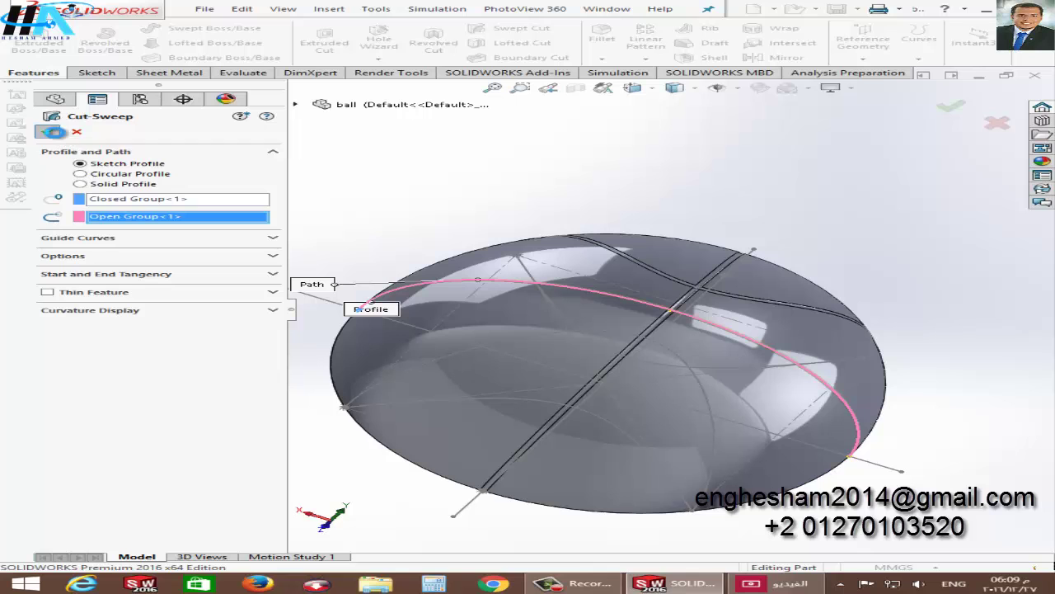
pyautogui.click(47, 132)
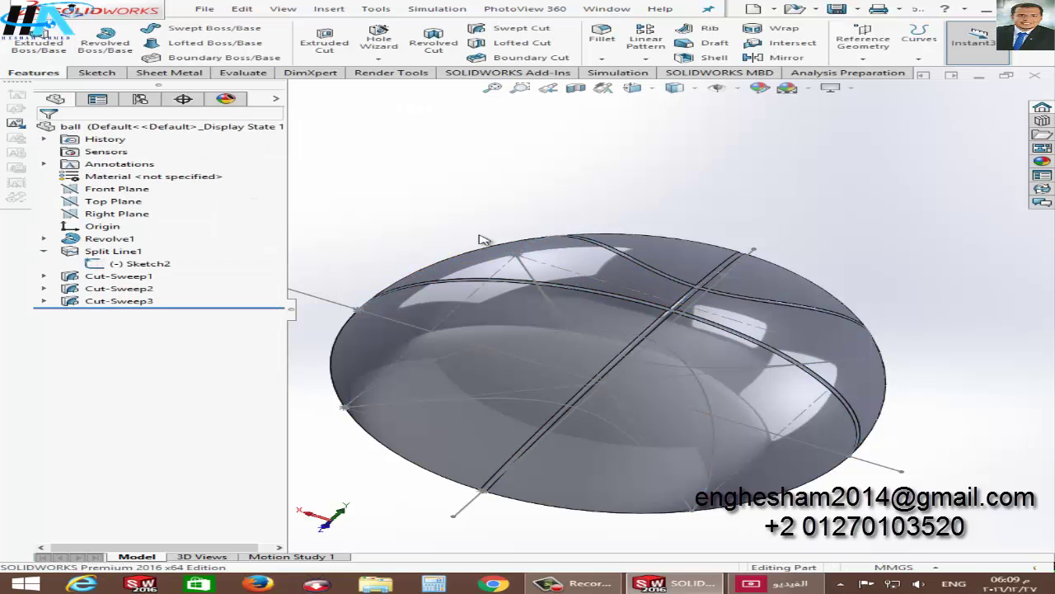
# Start a fourth swept cut with the rim circle as its profile group.
pyautogui.moveTo(601, 355)
pyautogui.mouseDown(button='middle')
pyautogui.moveTo(530, 389)
pyautogui.moveTo(506, 386)
pyautogui.moveTo(558, 366)
pyautogui.mouseUp(button='middle')
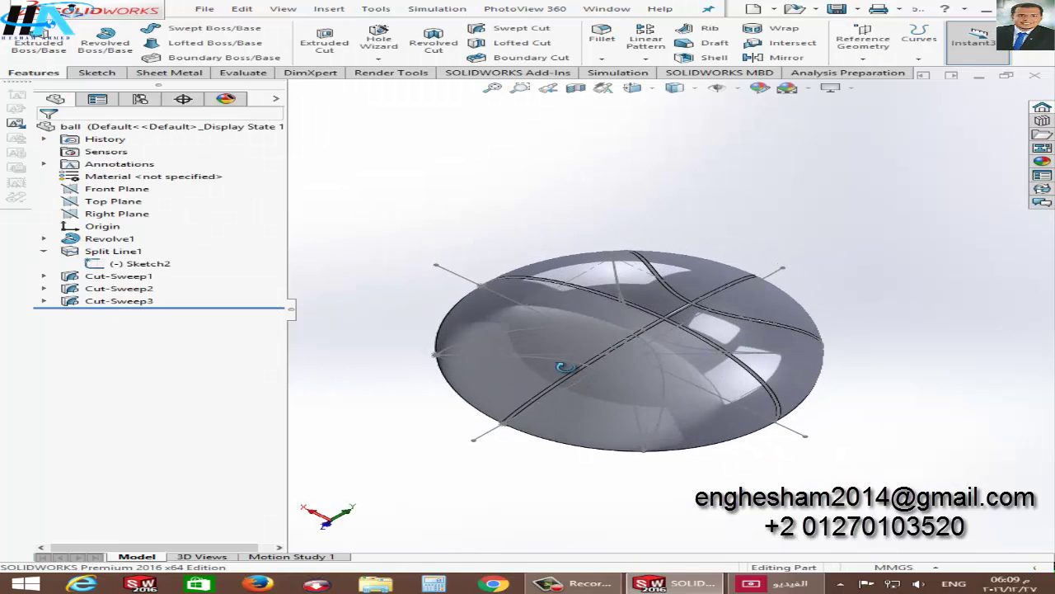
pyautogui.click(536, 31)
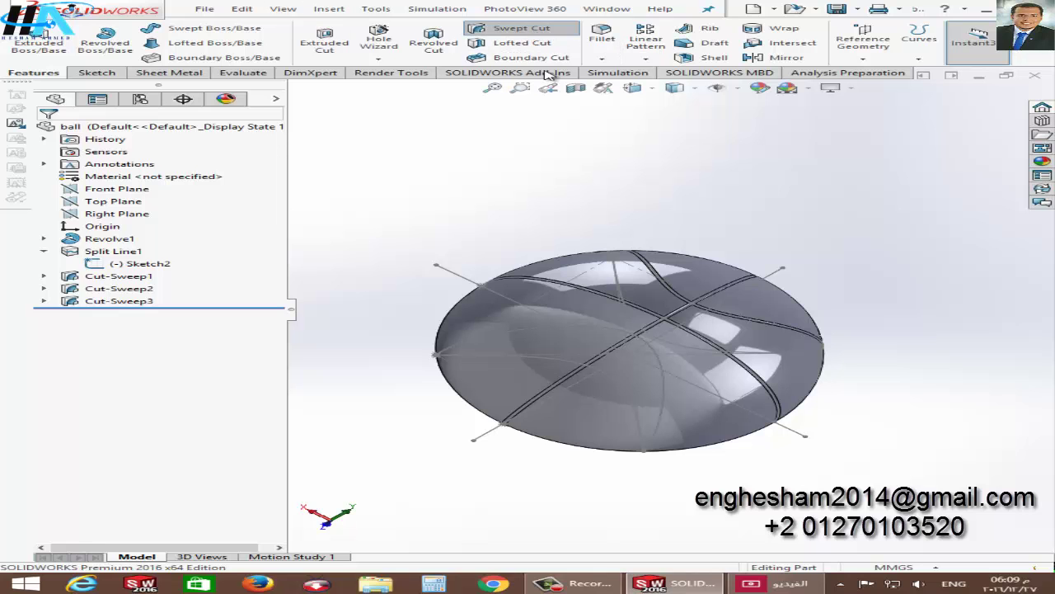
pyautogui.moveTo(483, 387); pyautogui.dragTo(816, 367, button='middle')
pyautogui.scroll(-3, 721, 336)
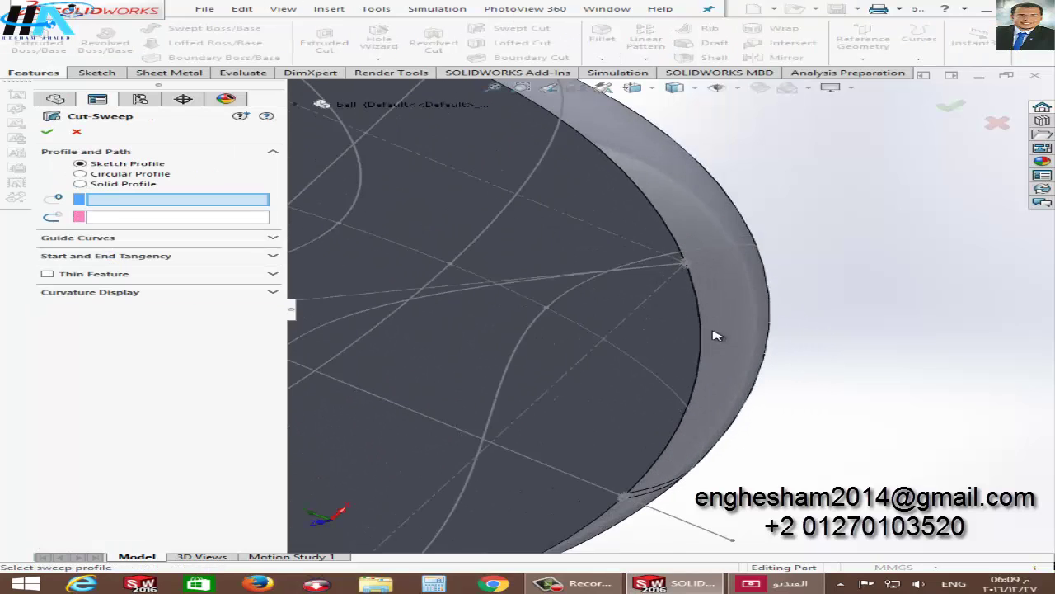
pyautogui.scroll(-2, 688, 278)
pyautogui.rightClick(162, 201)
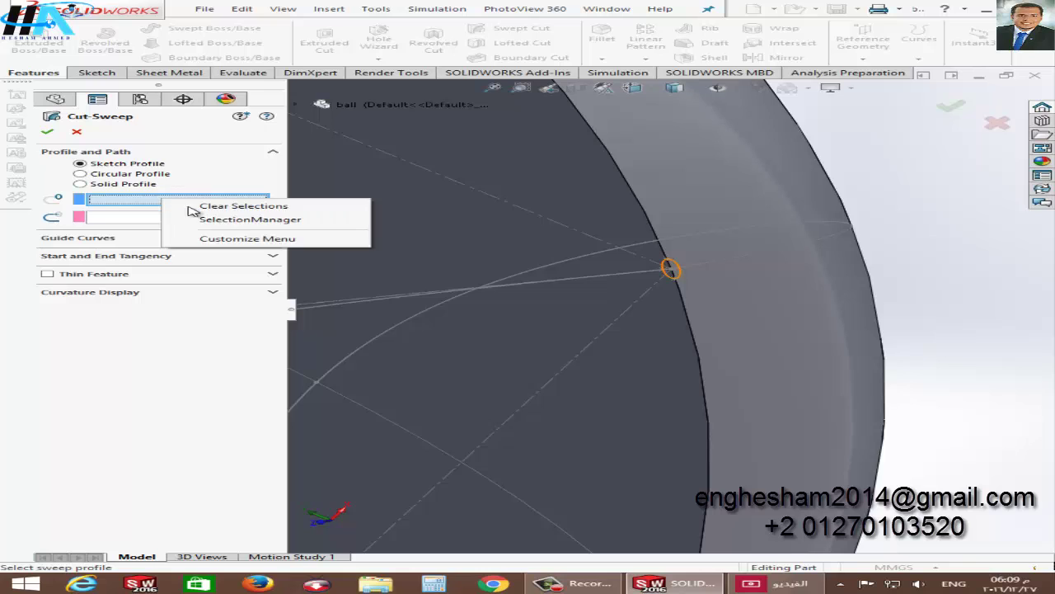
pyautogui.click(255, 224)
pyautogui.click(686, 277)
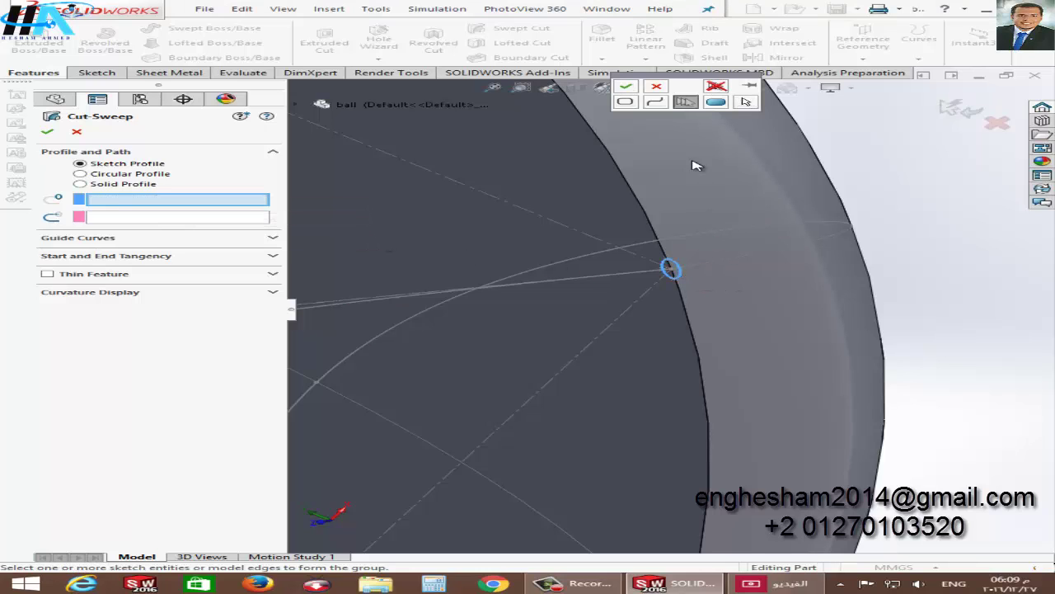
pyautogui.click(631, 87)
# Select the curve across the hemisphere as the open-group sweep path.
pyautogui.rightClick(195, 218)
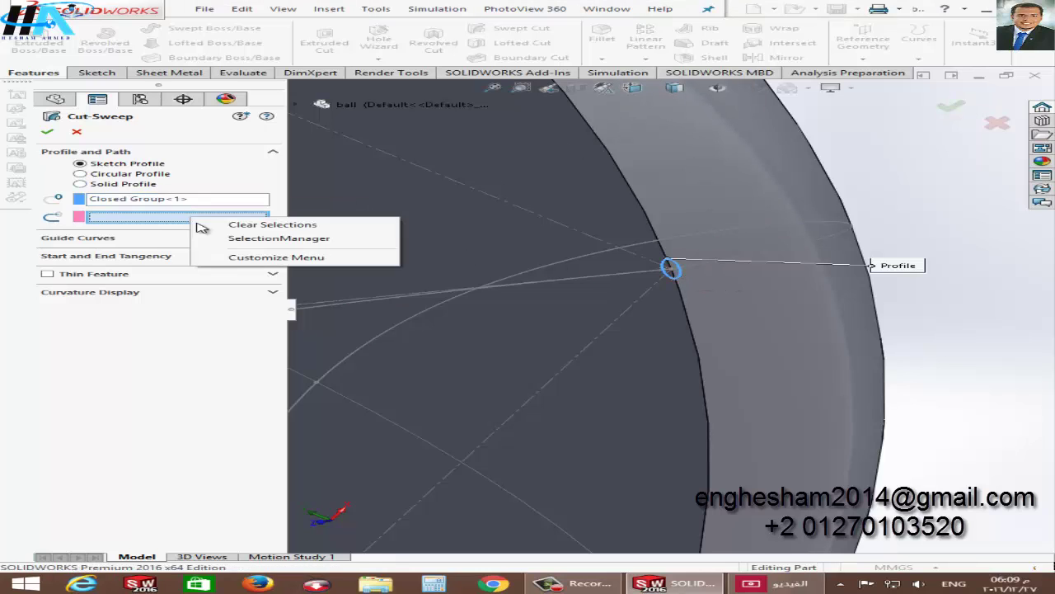
pyautogui.click(239, 241)
pyautogui.click(770, 251)
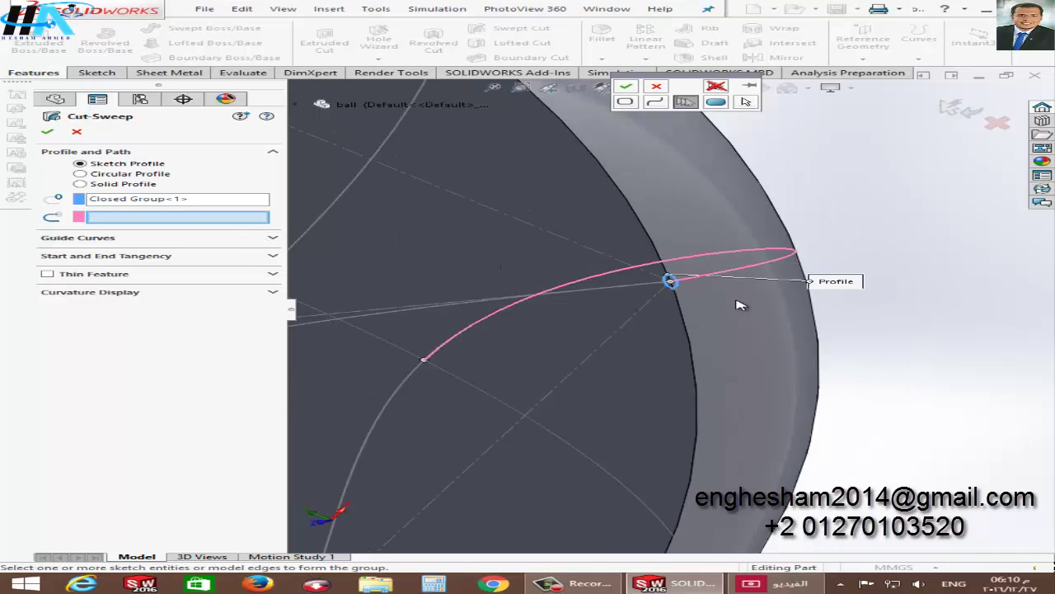
pyautogui.scroll(6, 779, 288)
pyautogui.moveTo(787, 332); pyautogui.dragTo(790, 313, button='middle')
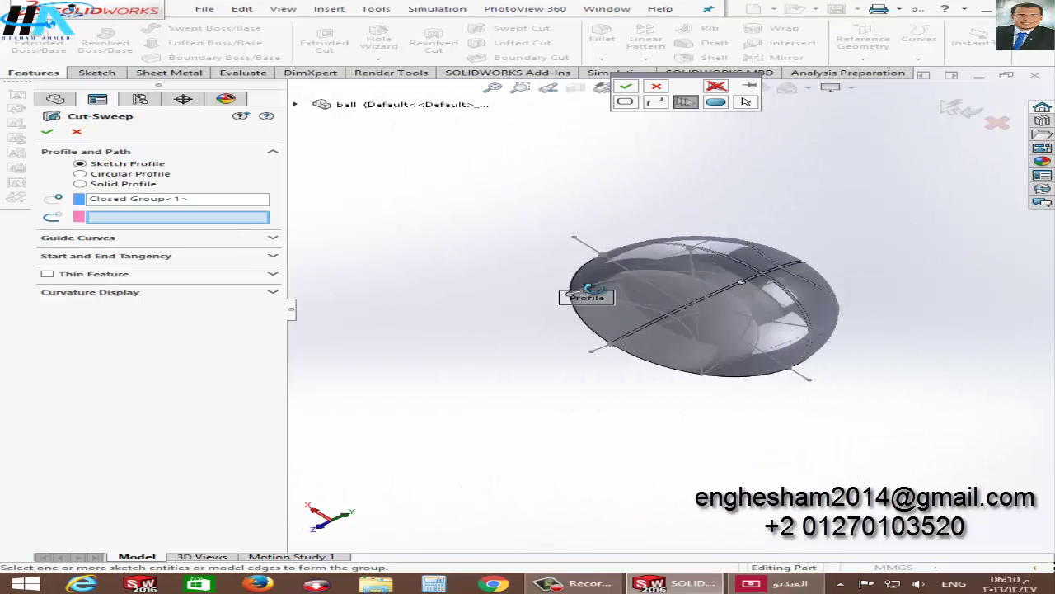
pyautogui.scroll(-4, 790, 305)
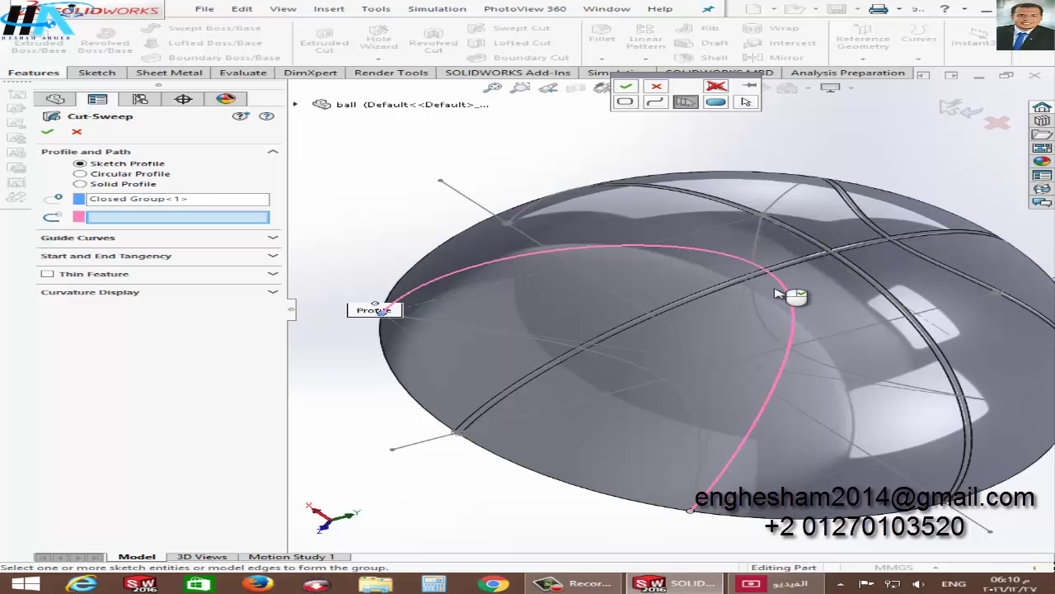
pyautogui.scroll(-5, 774, 291)
pyautogui.click(625, 86)
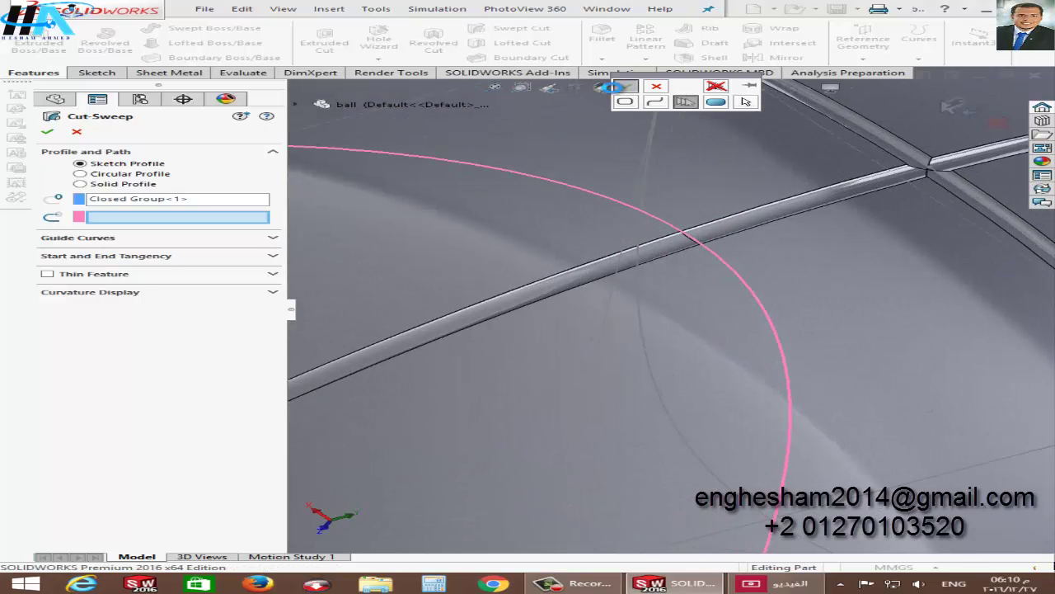
# Confirm Cut-Sweep4 and inspect where the grooves cross.
pyautogui.click(51, 130)
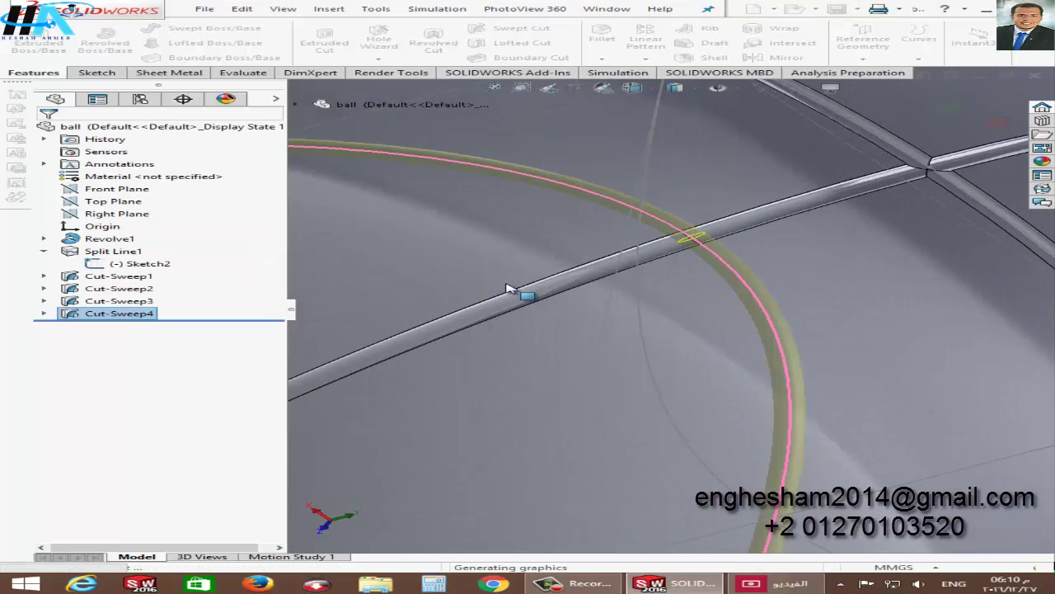
pyautogui.scroll(5, 507, 288)
pyautogui.scroll(3, 536, 341)
pyautogui.scroll(-3, 679, 291)
pyautogui.scroll(-2, 690, 236)
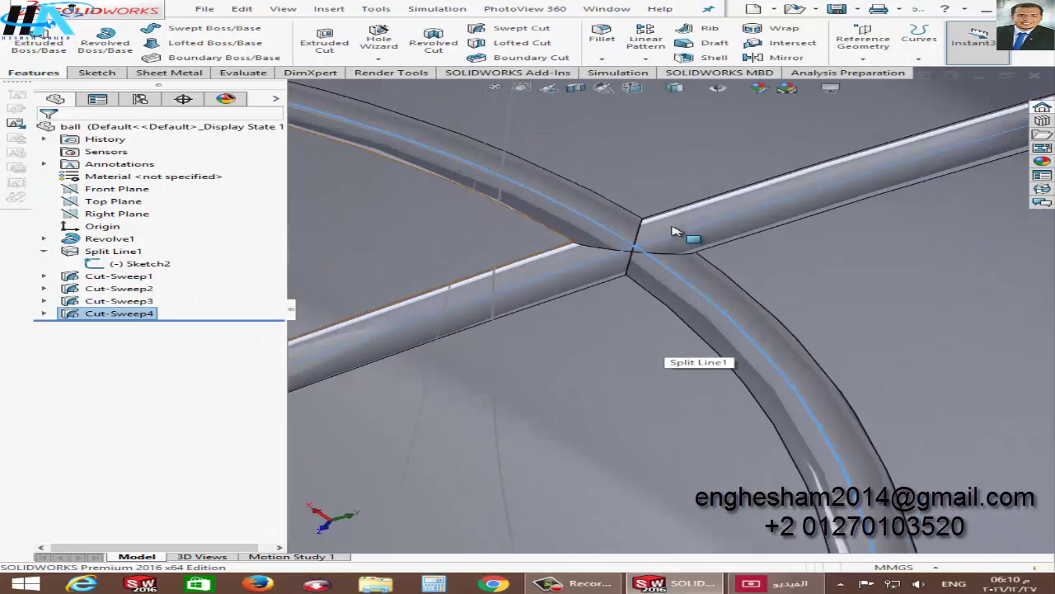
pyautogui.scroll(-2, 687, 290)
pyautogui.moveTo(687, 290); pyautogui.dragTo(777, 266, button='middle')
pyautogui.scroll(3, 742, 313)
pyautogui.scroll(3, 666, 360)
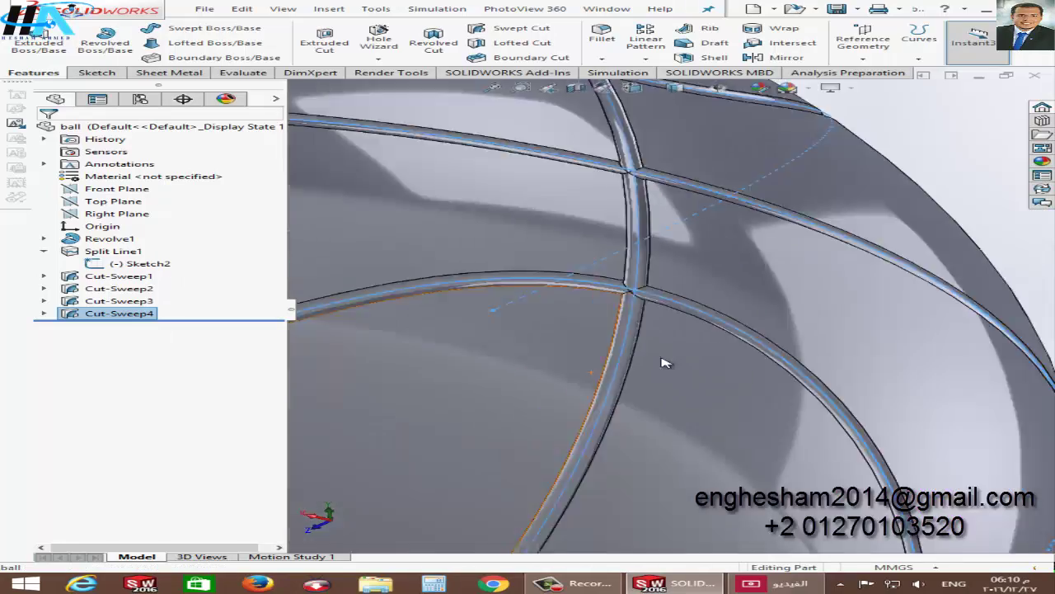
pyautogui.scroll(3, 666, 360)
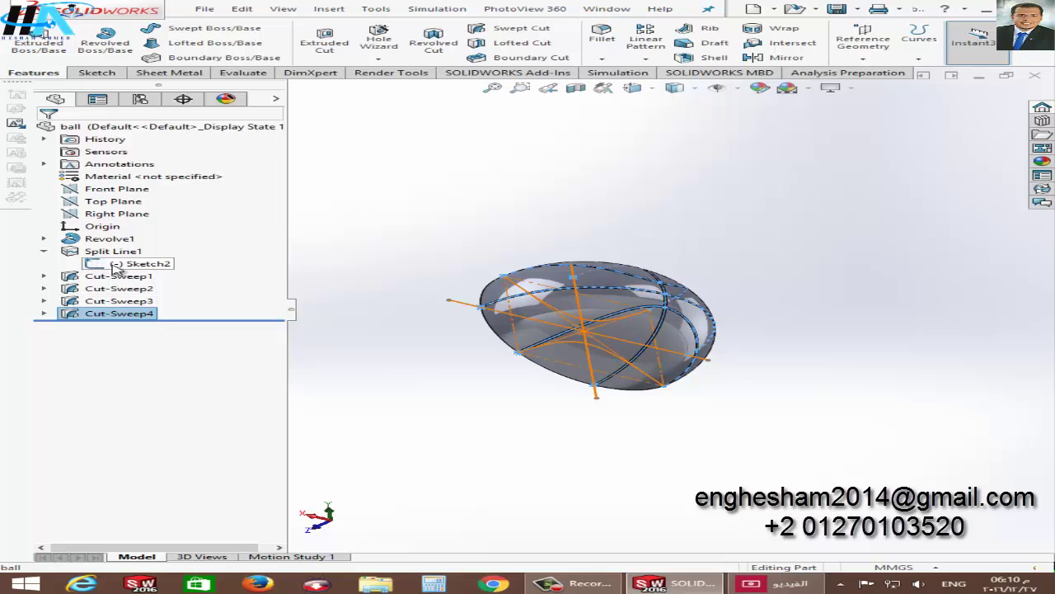
# Hide Sketch2, Sketch3 and 3DSketch1 so only the grooved ball shows.
pyautogui.click(124, 264)
pyautogui.click(164, 244)
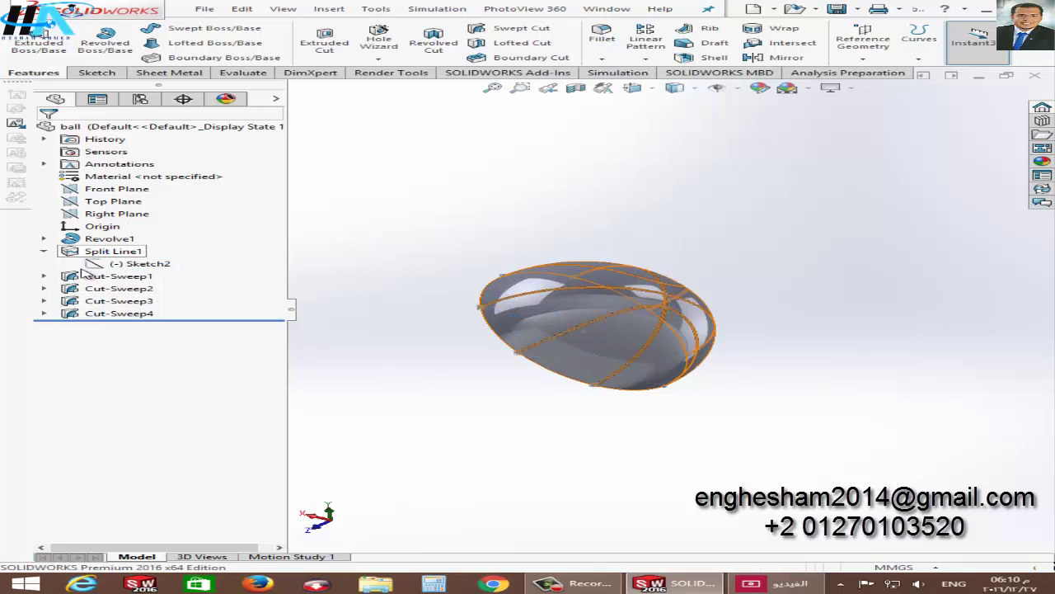
pyautogui.click(44, 277)
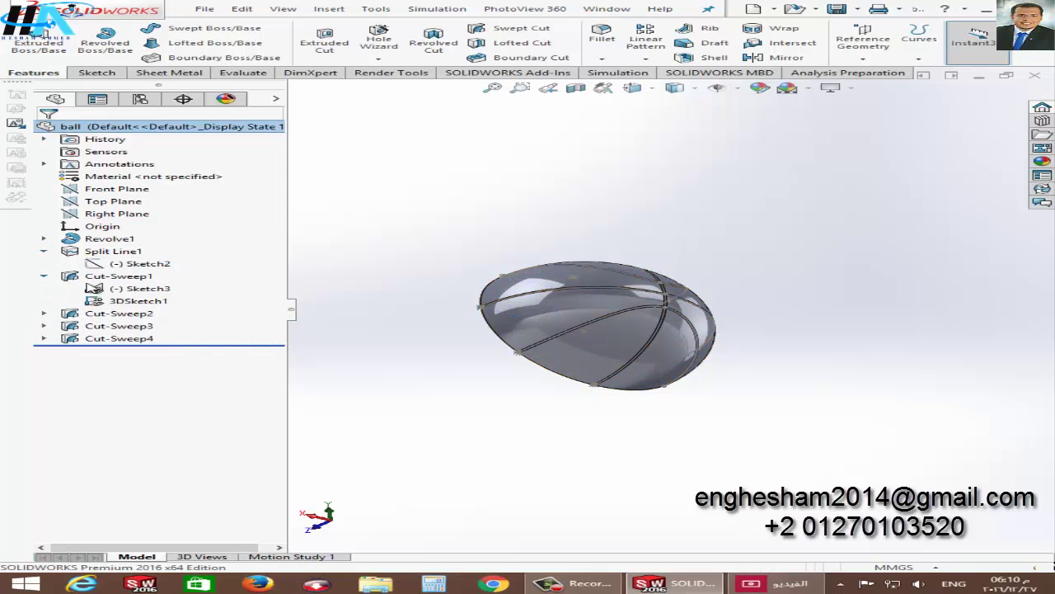
pyautogui.click(136, 288)
pyautogui.click(169, 270)
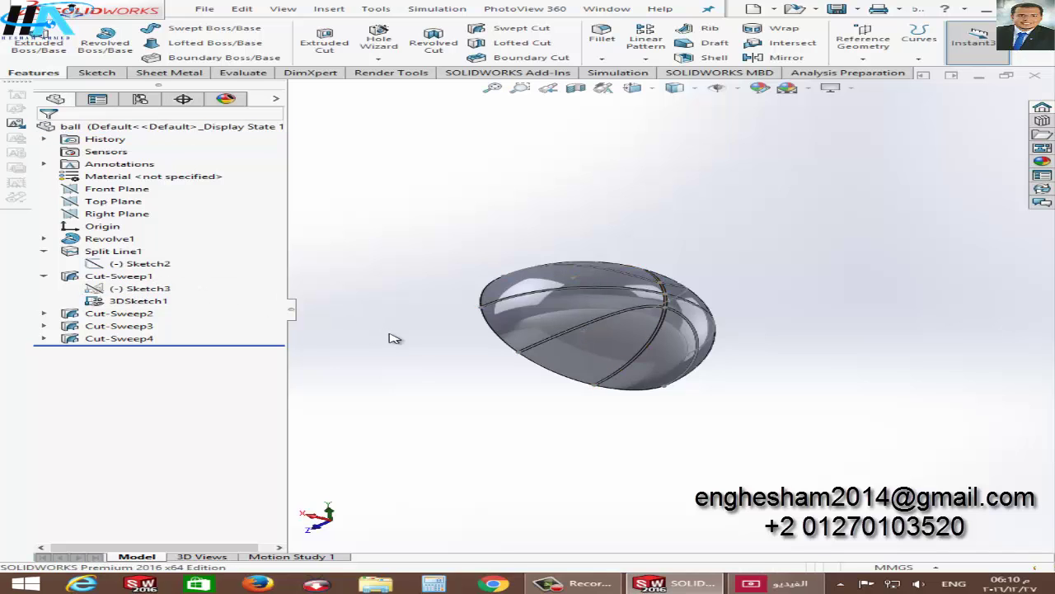
pyautogui.click(137, 302)
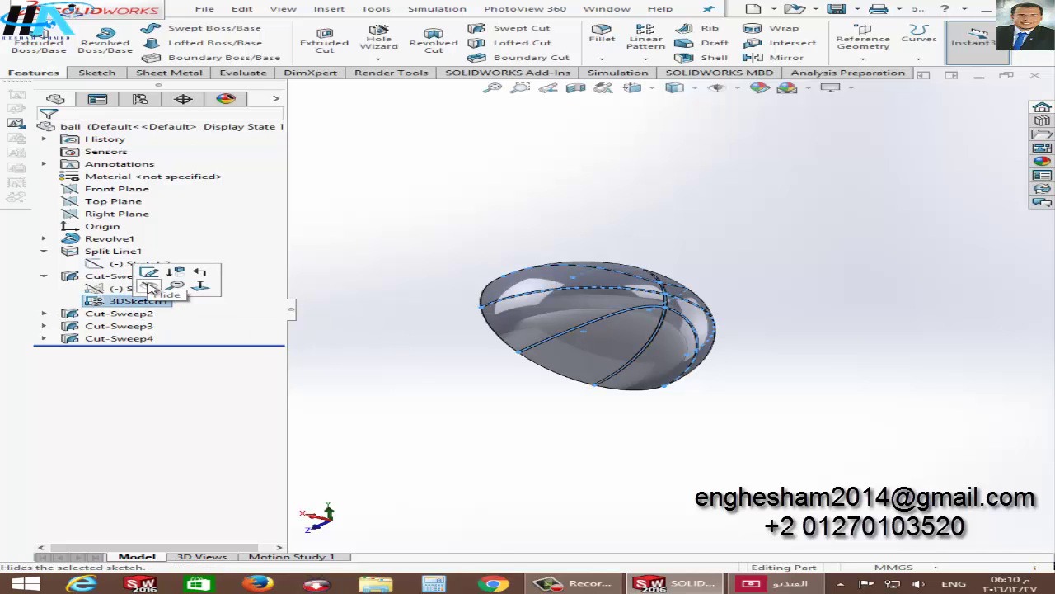
pyautogui.click(152, 285)
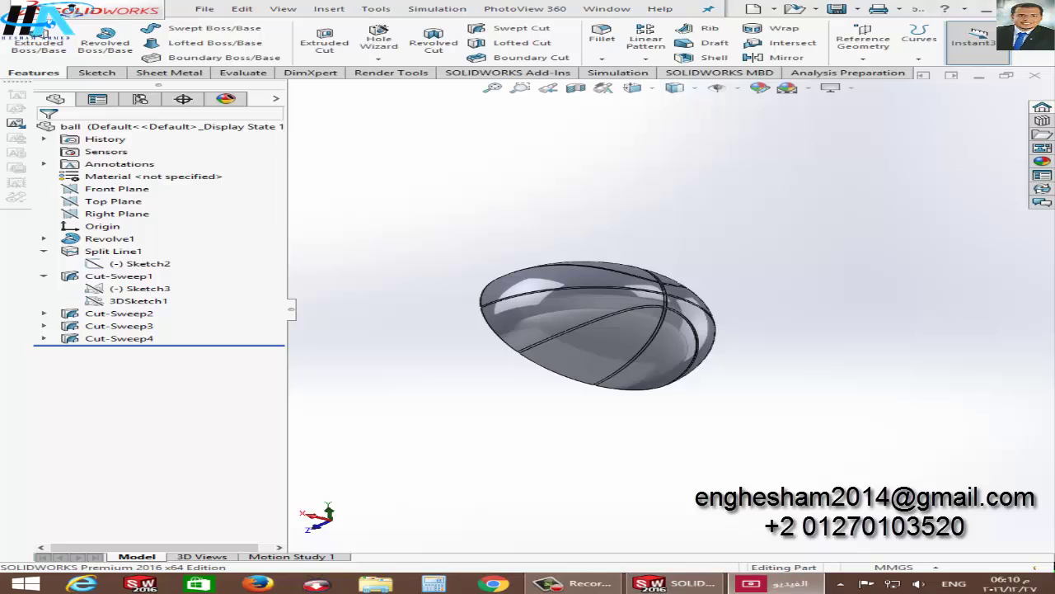
pyautogui.moveTo(459, 438); pyautogui.dragTo(606, 386, button='middle')
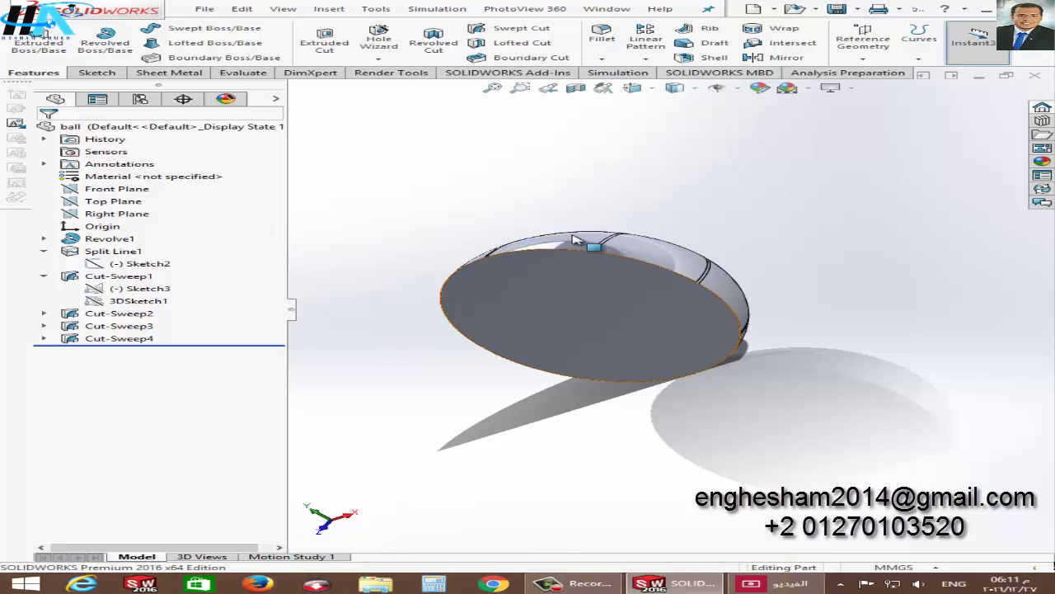
# Shell the ball with a 2 mm wall, removing the flat face.
pyautogui.click(697, 58)
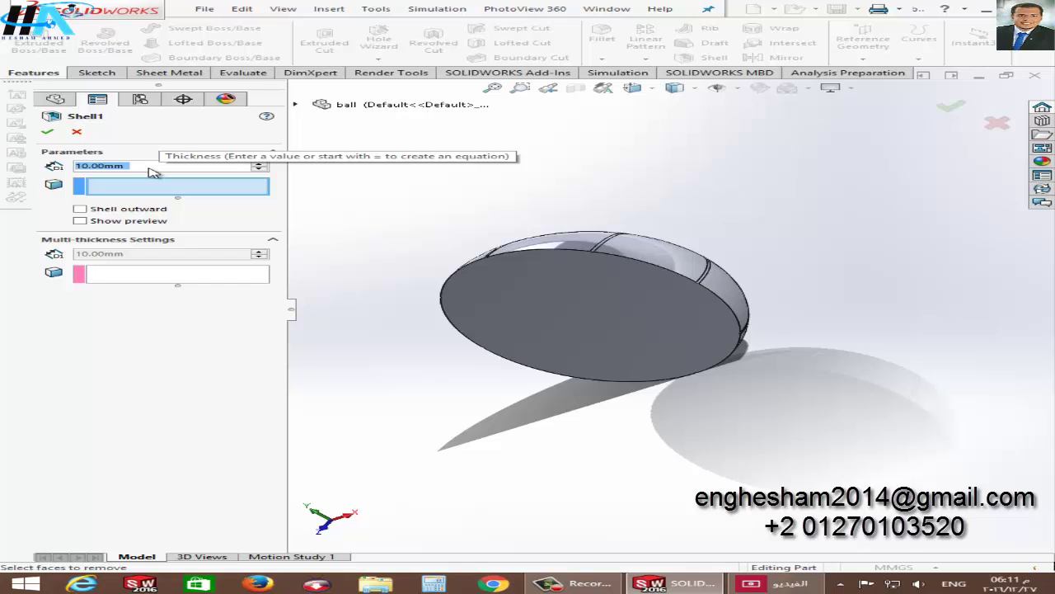
pyautogui.write('2')
pyautogui.press('Return')
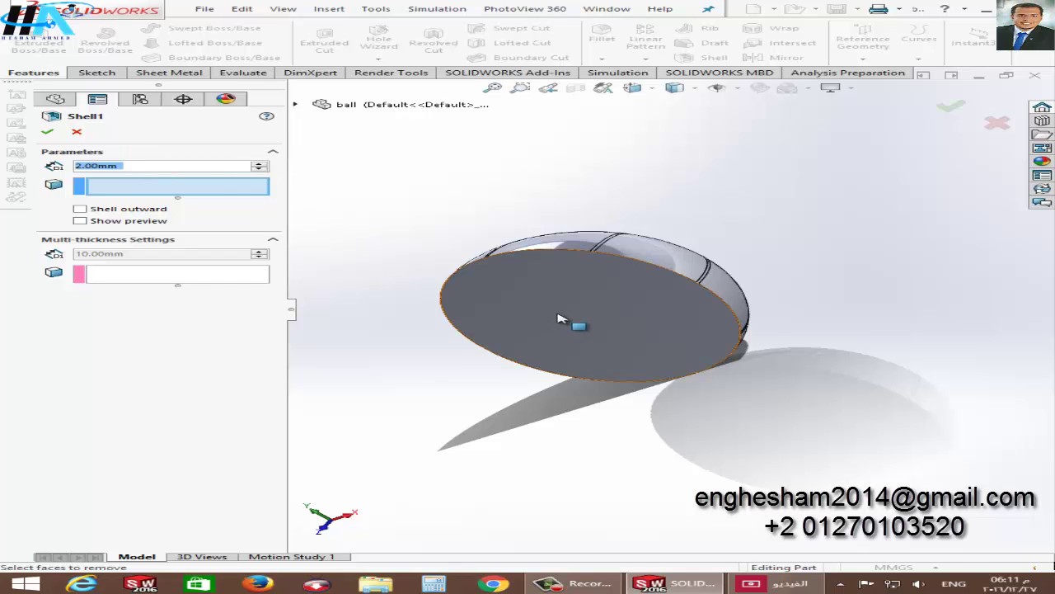
pyautogui.click(559, 319)
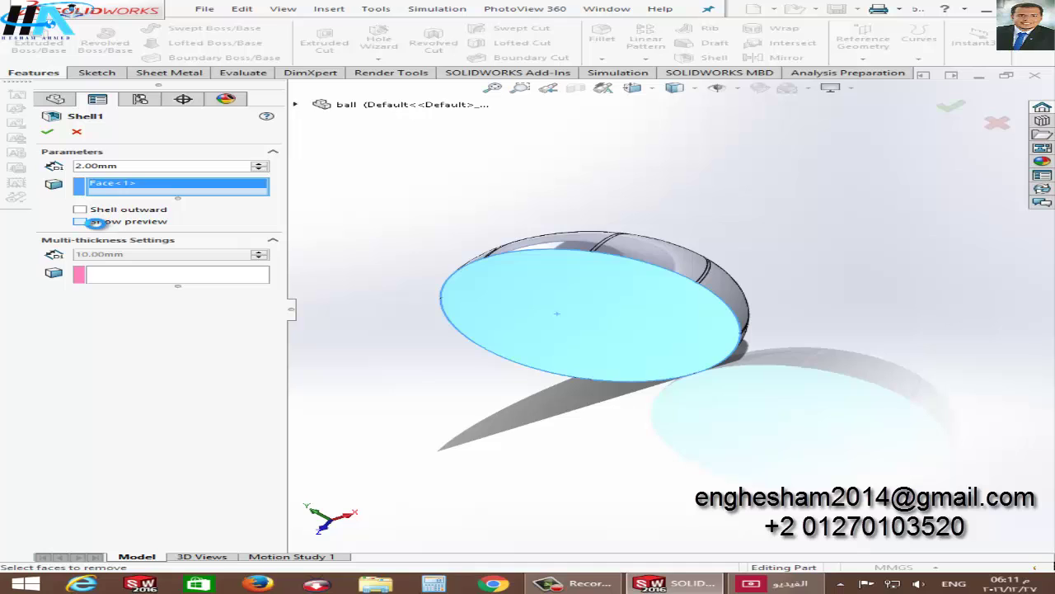
pyautogui.click(96, 225)
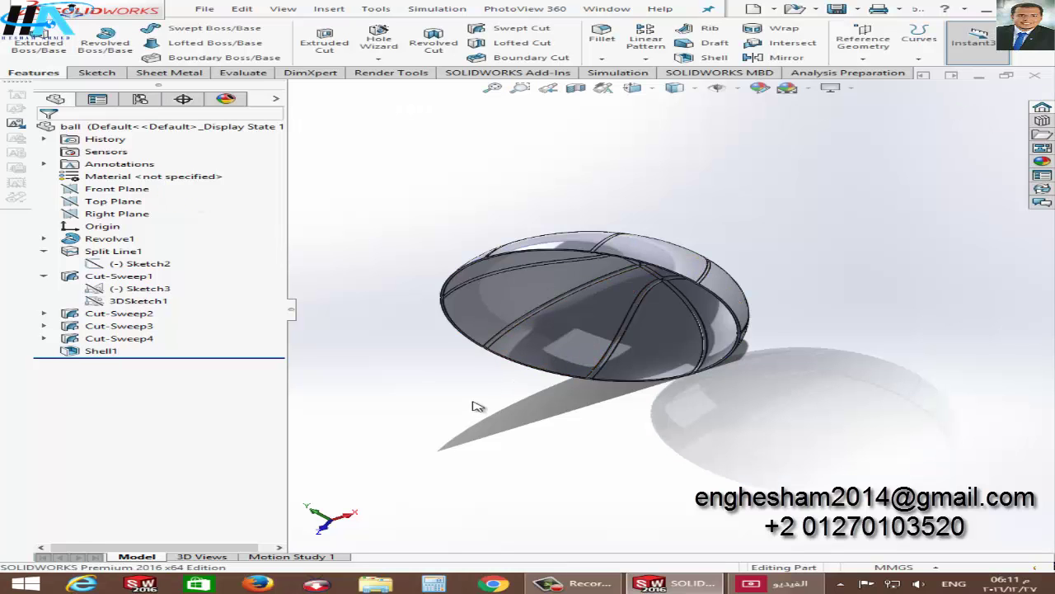
pyautogui.moveTo(476, 406)
pyautogui.mouseDown(button='middle')
pyautogui.moveTo(366, 360)
pyautogui.moveTo(470, 353)
pyautogui.mouseUp(button='middle')
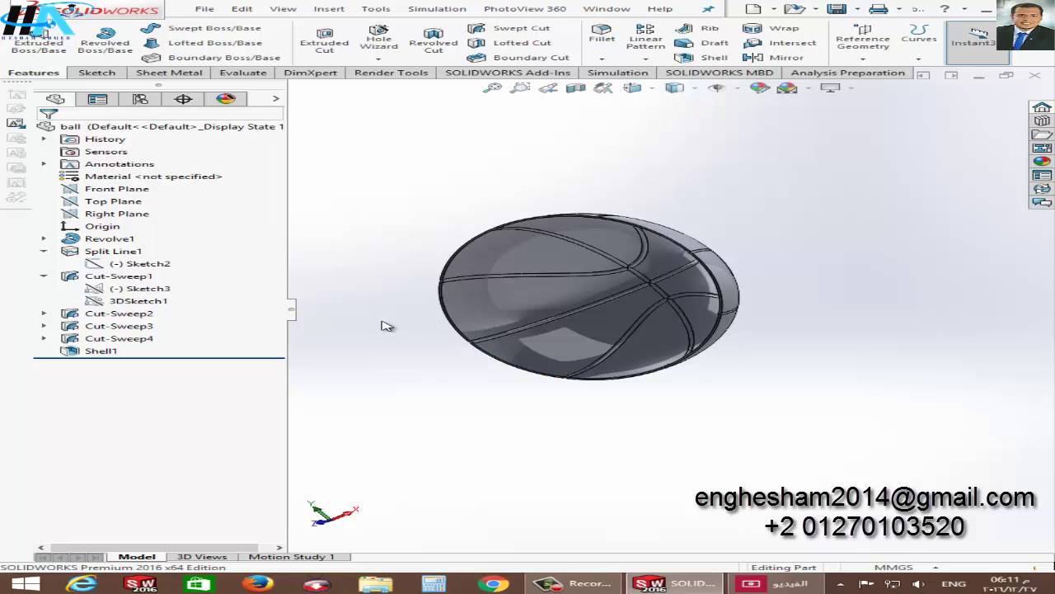
# Start a 1 mm radius fillet and select the first groove edge.
pyautogui.click(603, 37)
pyautogui.moveTo(582, 204)
pyautogui.mouseDown(button='middle')
pyautogui.moveTo(415, 189)
pyautogui.moveTo(330, 268)
pyautogui.mouseUp(button='middle')
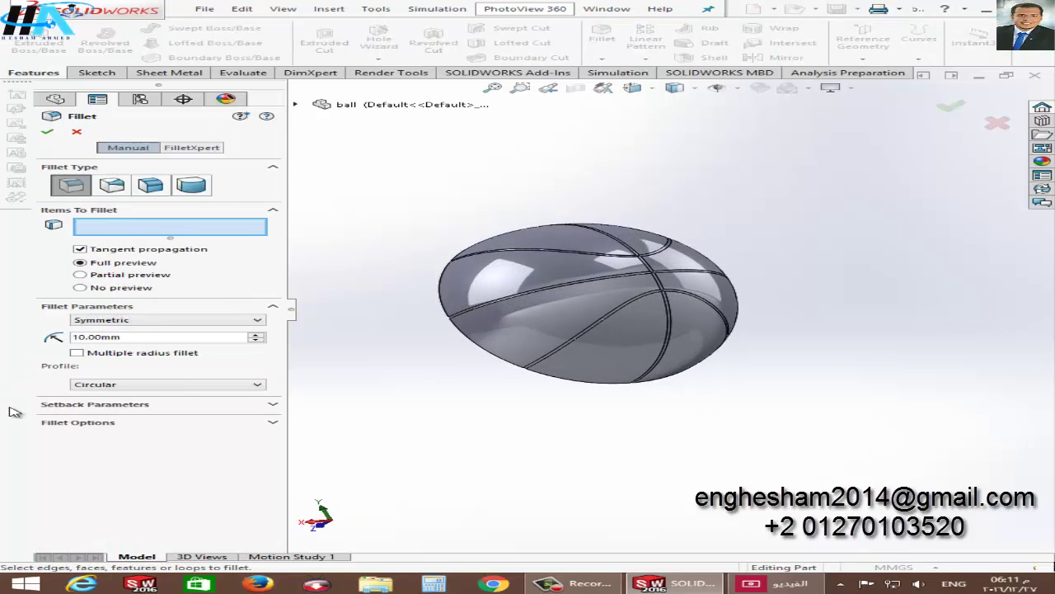
pyautogui.click(145, 338)
pyautogui.write('1')
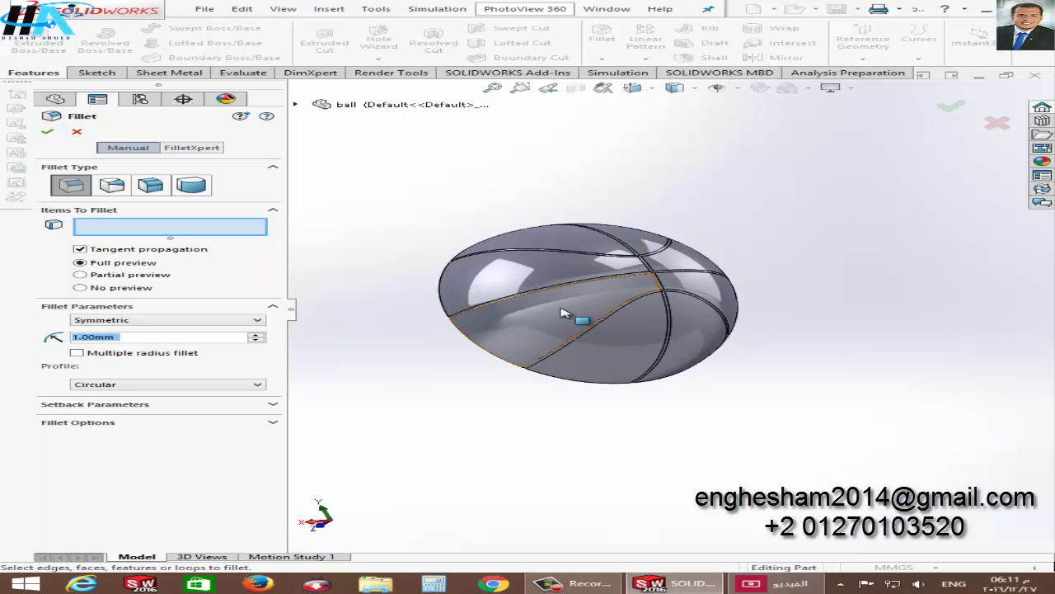
pyautogui.scroll(-3, 566, 306)
pyautogui.scroll(-3, 635, 242)
pyautogui.scroll(-3, 635, 272)
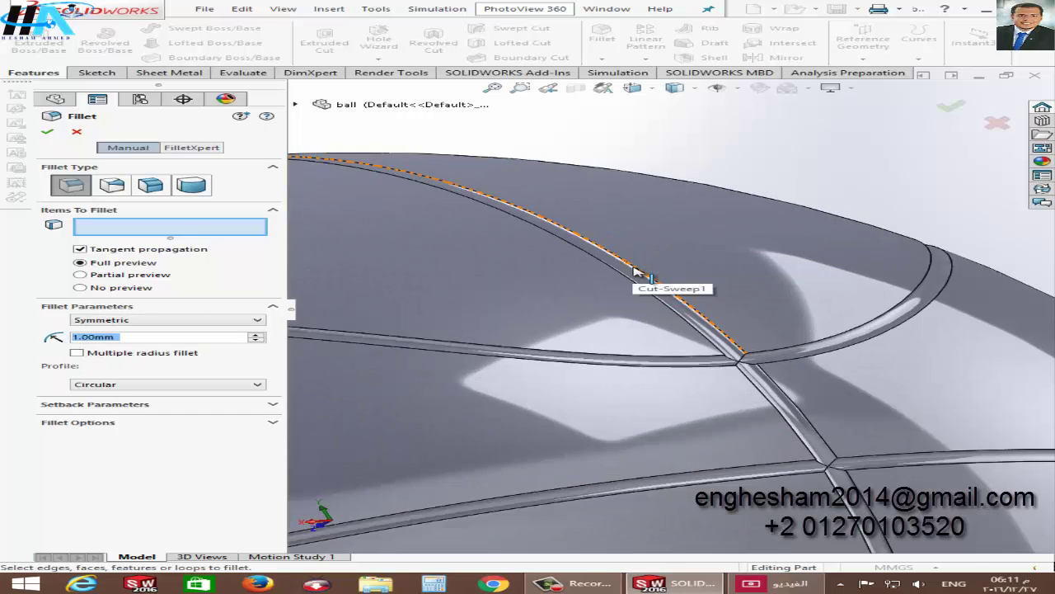
pyautogui.click(635, 271)
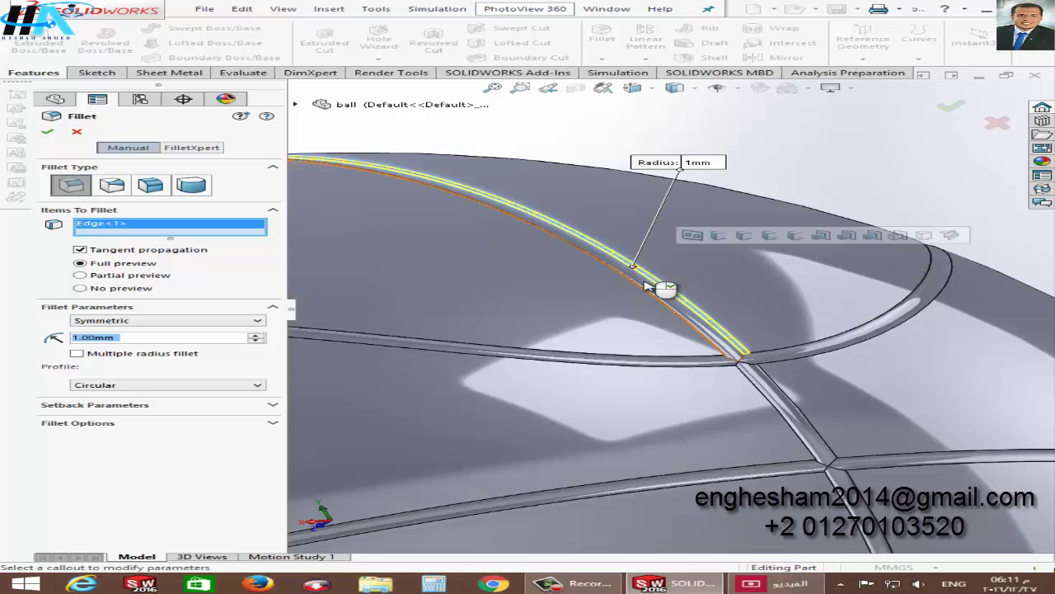
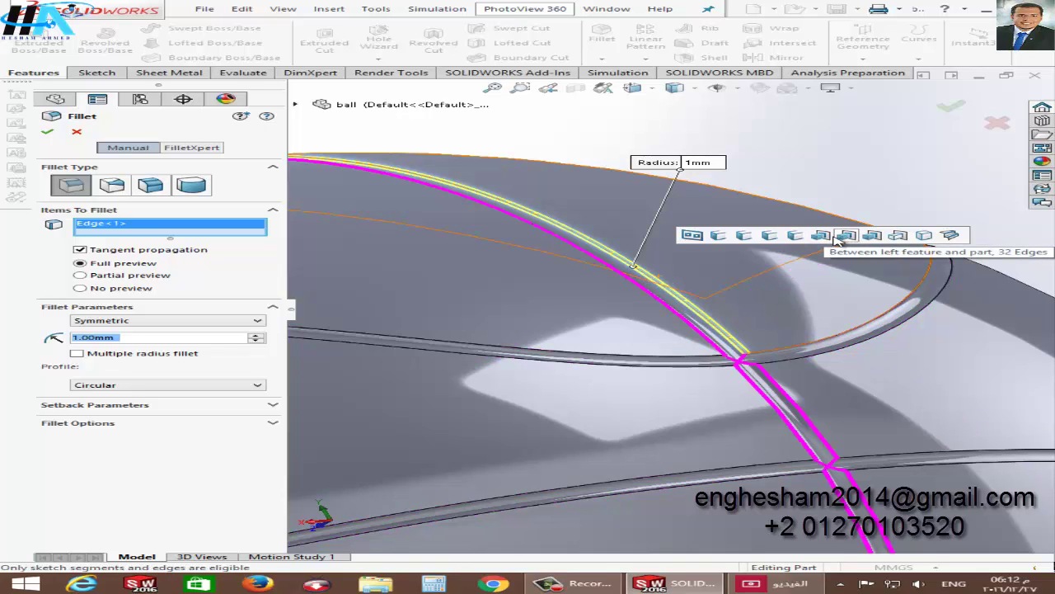
# Fillet all 28 seam-groove edges at 0.1 mm after the 1 mm radius fails.
pyautogui.click(841, 237)
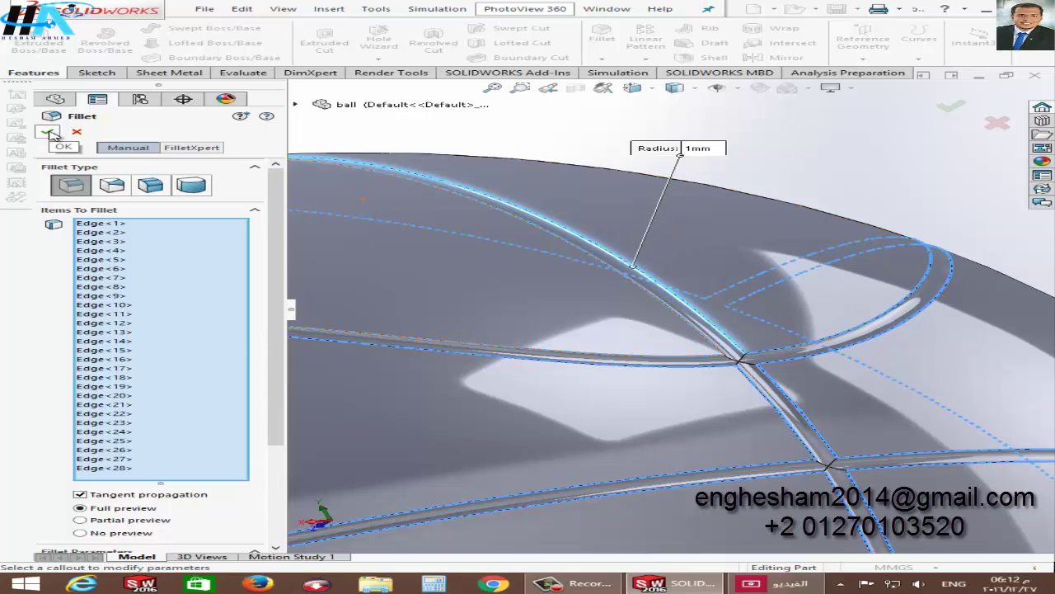
pyautogui.click(47, 132)
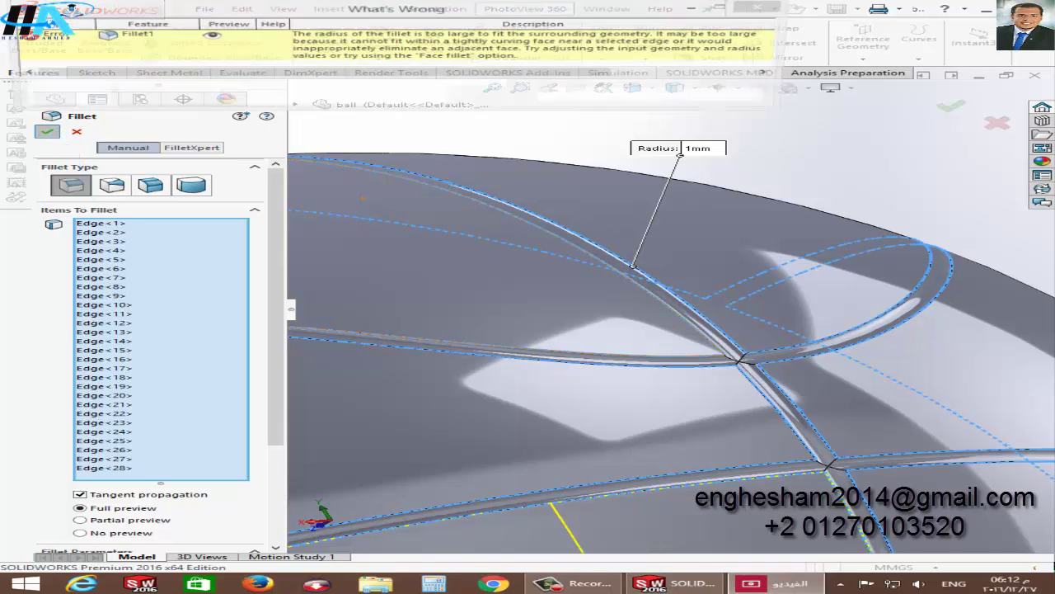
pyautogui.click(661, 97)
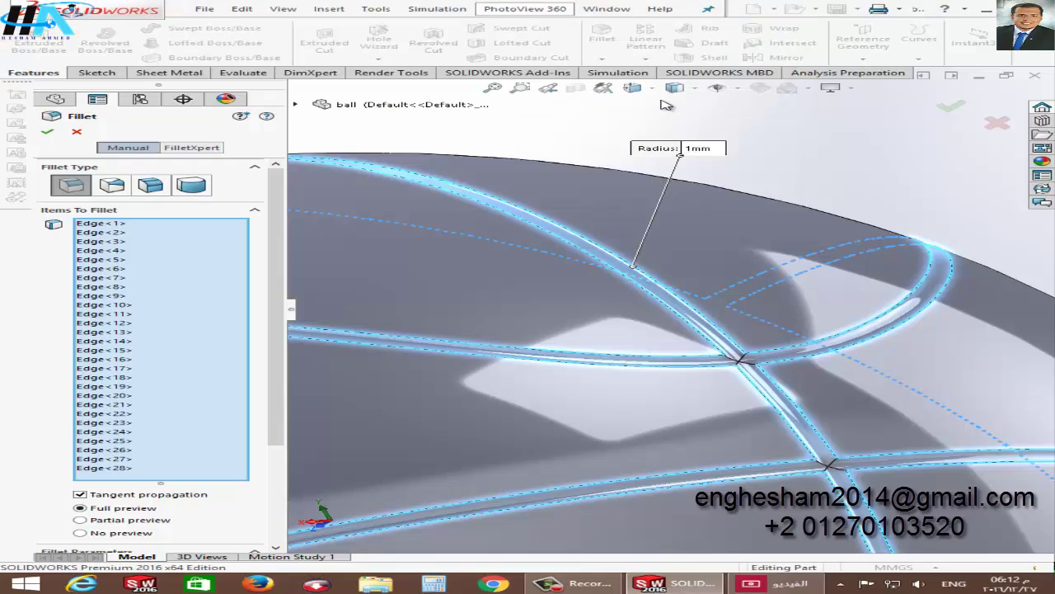
pyautogui.scroll(-3, 244, 495)
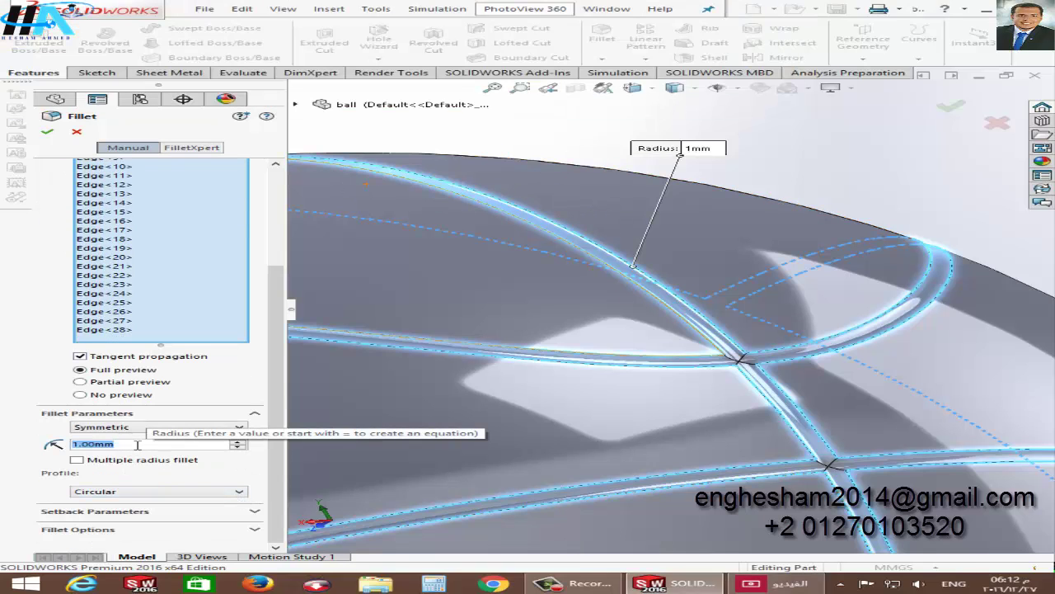
pyautogui.write('0.1')
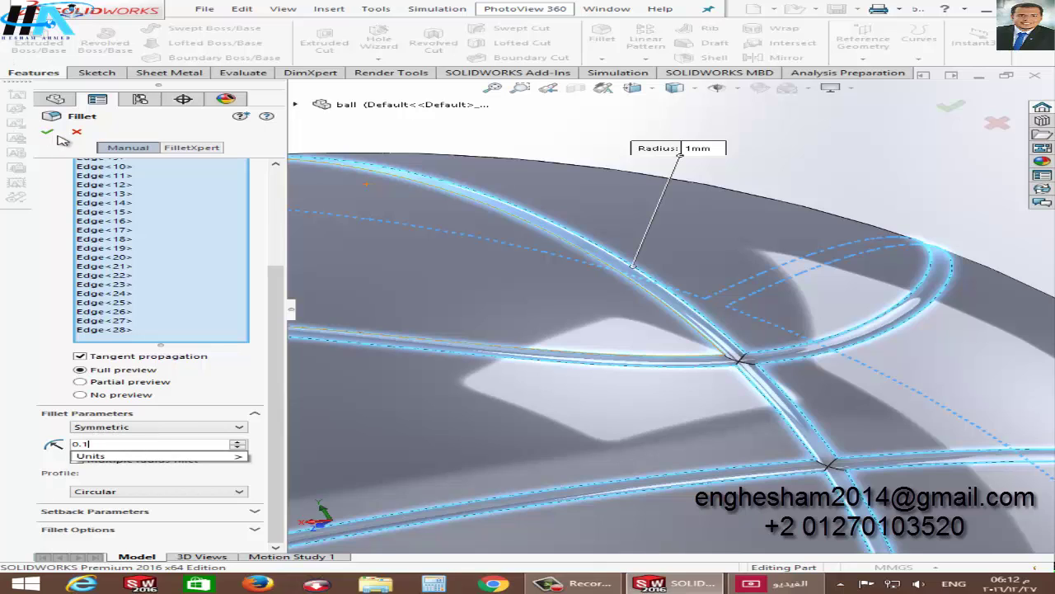
pyautogui.click(48, 131)
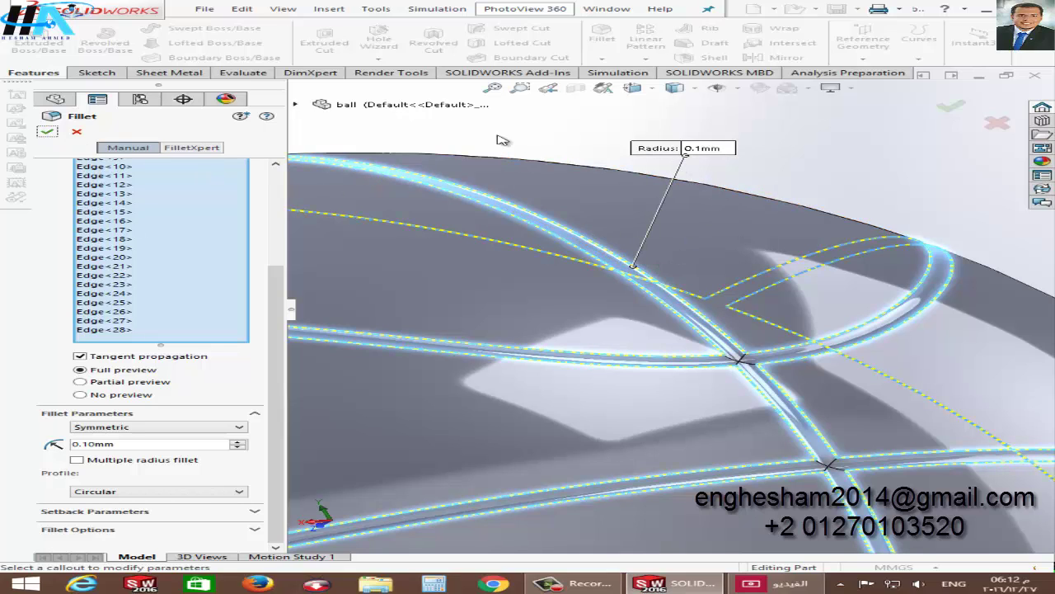
pyautogui.click(51, 132)
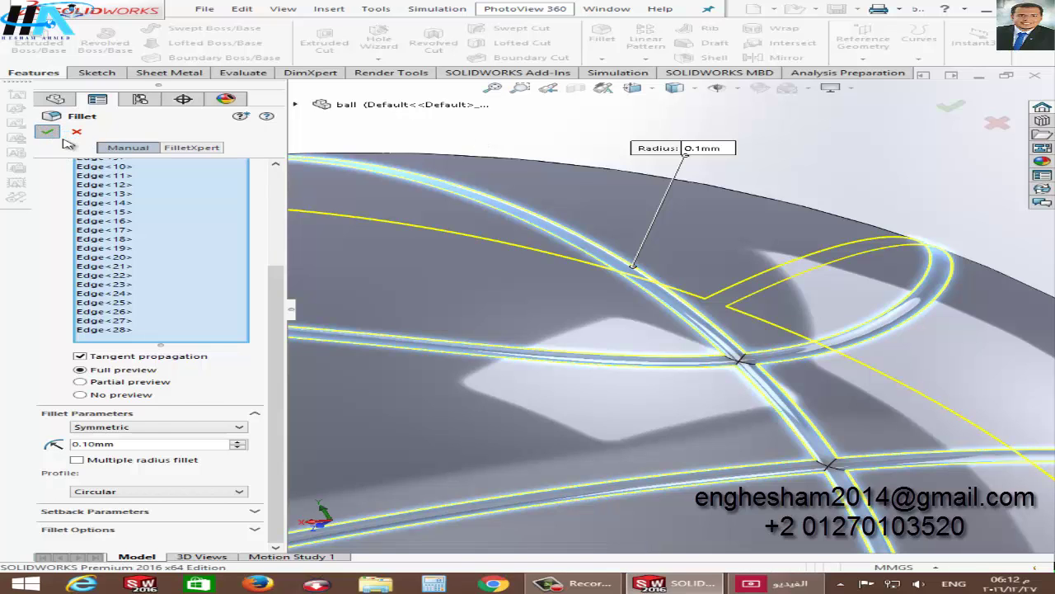
pyautogui.scroll(-2, 733, 365)
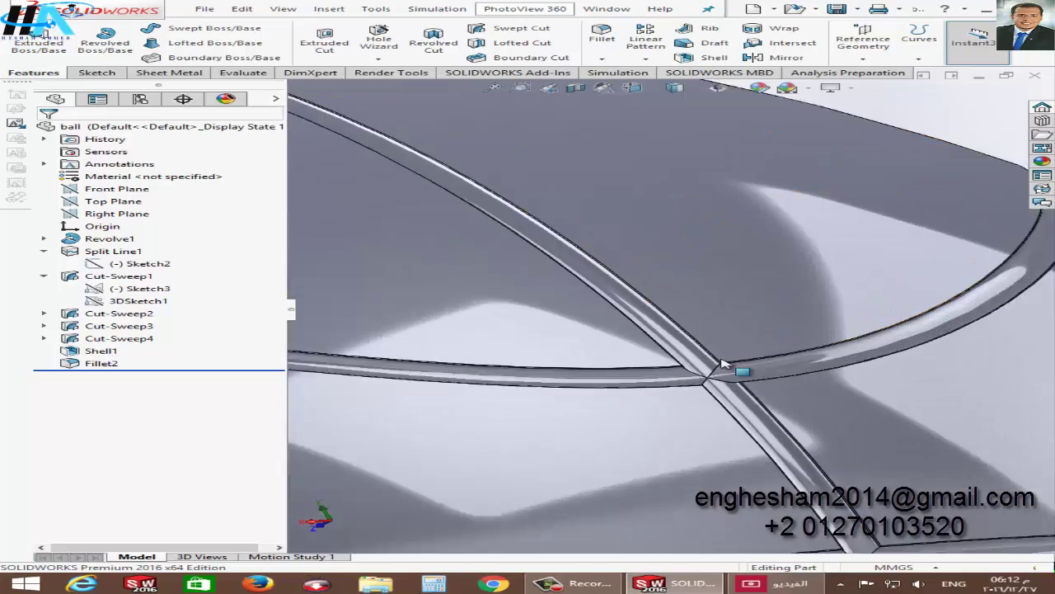
pyautogui.scroll(-2, 714, 367)
pyautogui.scroll(-1, 714, 363)
pyautogui.scroll(-1, 714, 361)
pyautogui.scroll(1, 601, 354)
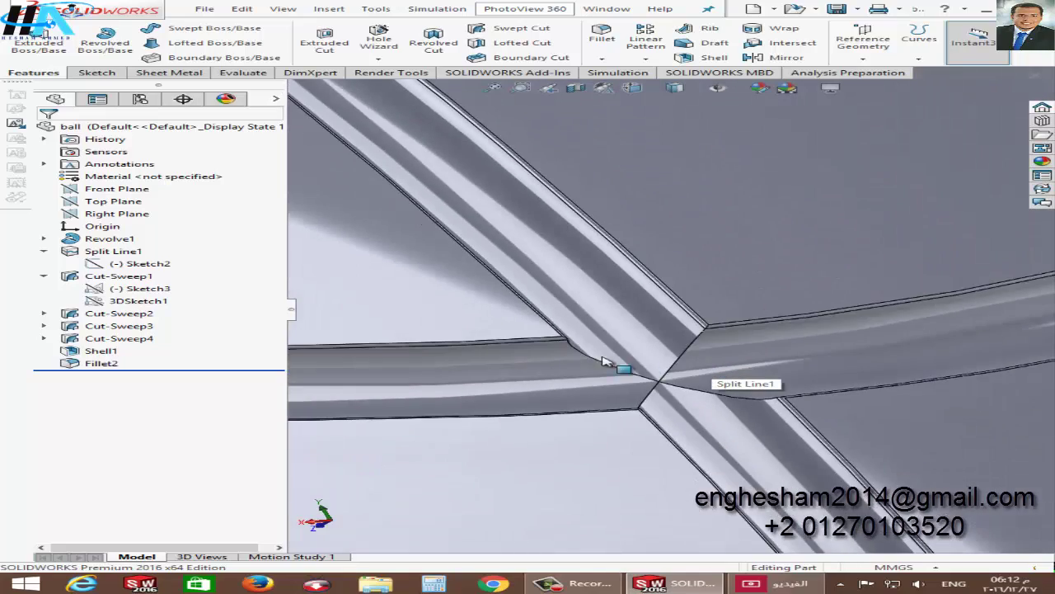
pyautogui.scroll(1, 542, 366)
pyautogui.scroll(2, 499, 382)
pyautogui.scroll(1, 682, 404)
pyautogui.press('f')
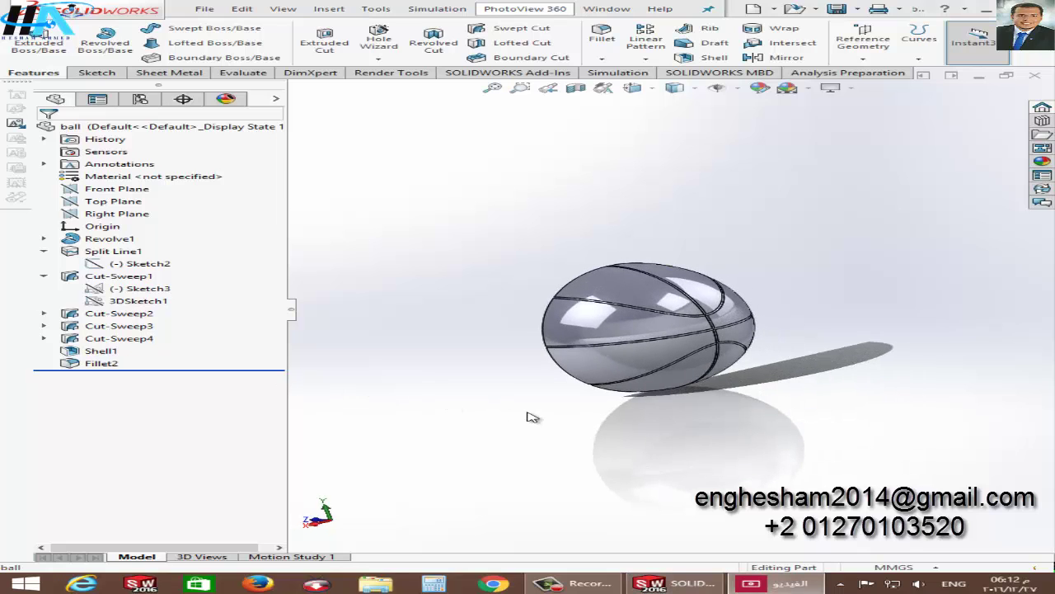
pyautogui.moveTo(543, 368); pyautogui.dragTo(697, 341, button='middle')
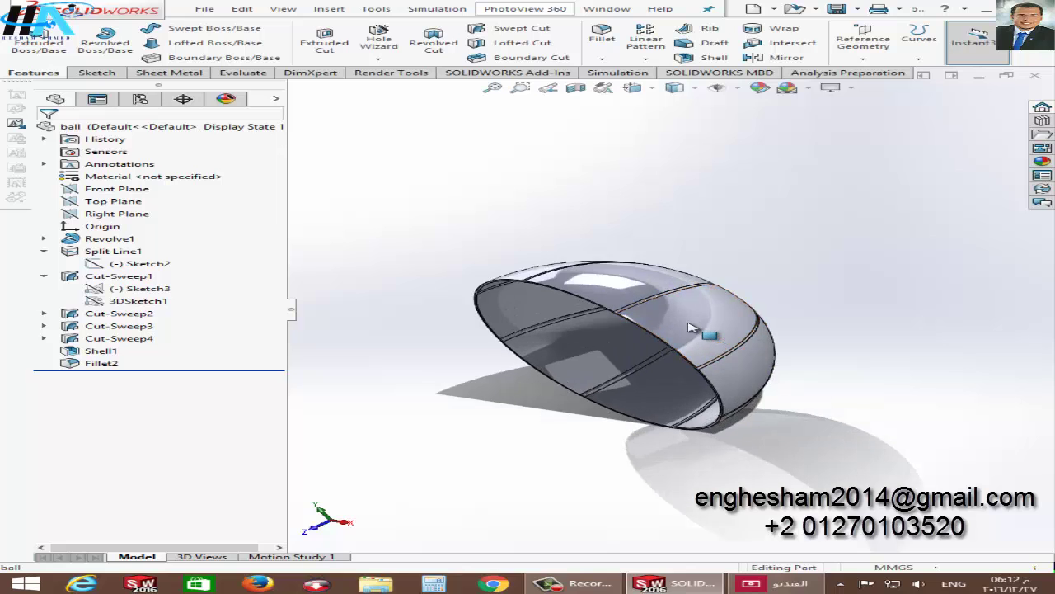
pyautogui.scroll(-2, 676, 324)
pyautogui.scroll(-1, 672, 325)
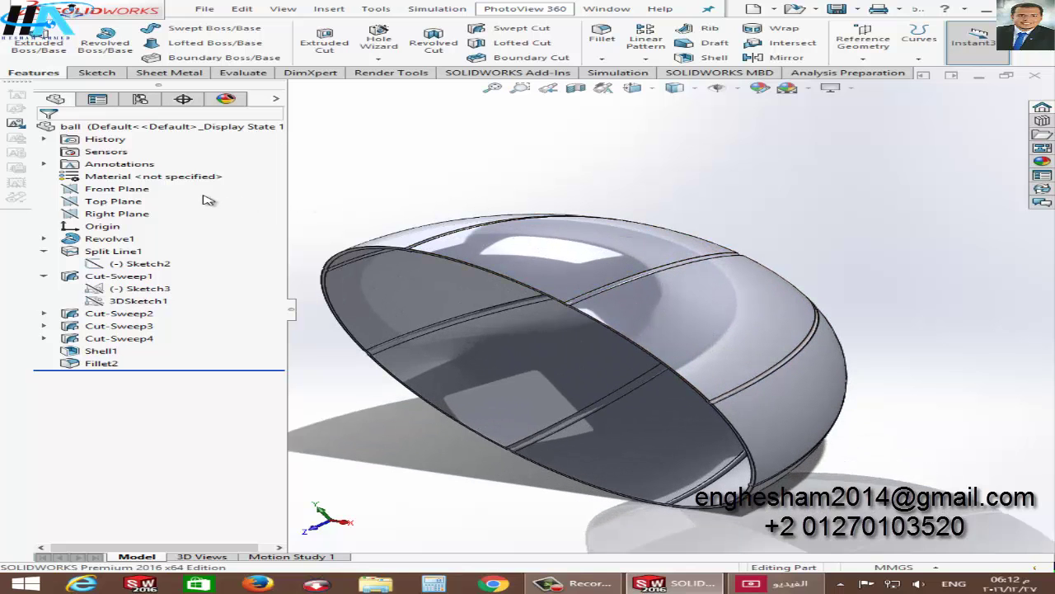
# Mirror Revolve1, Split Line1, Cut-Sweep1–4, Shell1 and Fillet2 across the Front Plane.
pyautogui.click(115, 188)
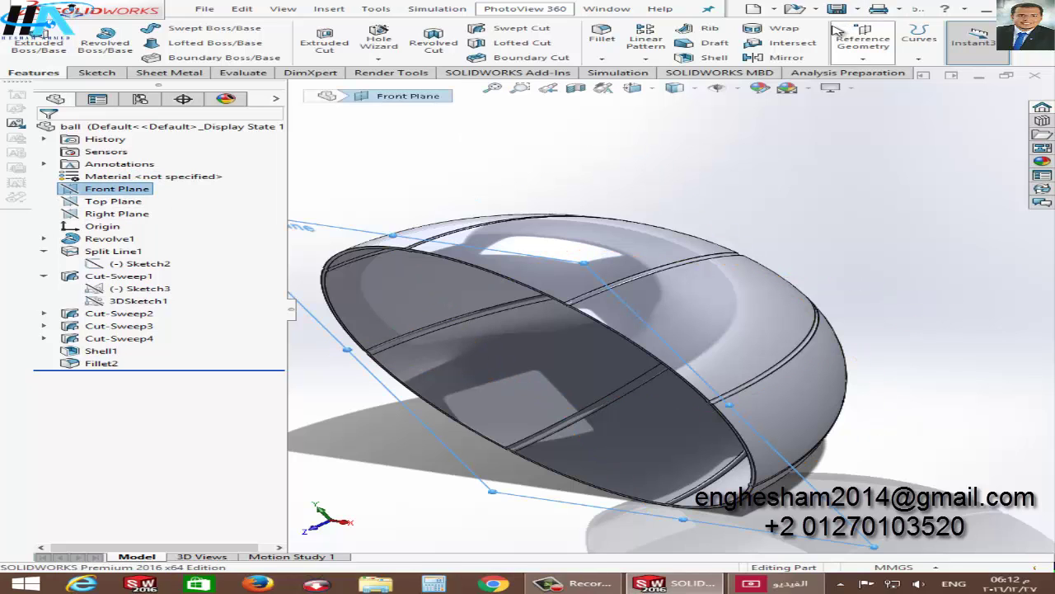
pyautogui.click(787, 58)
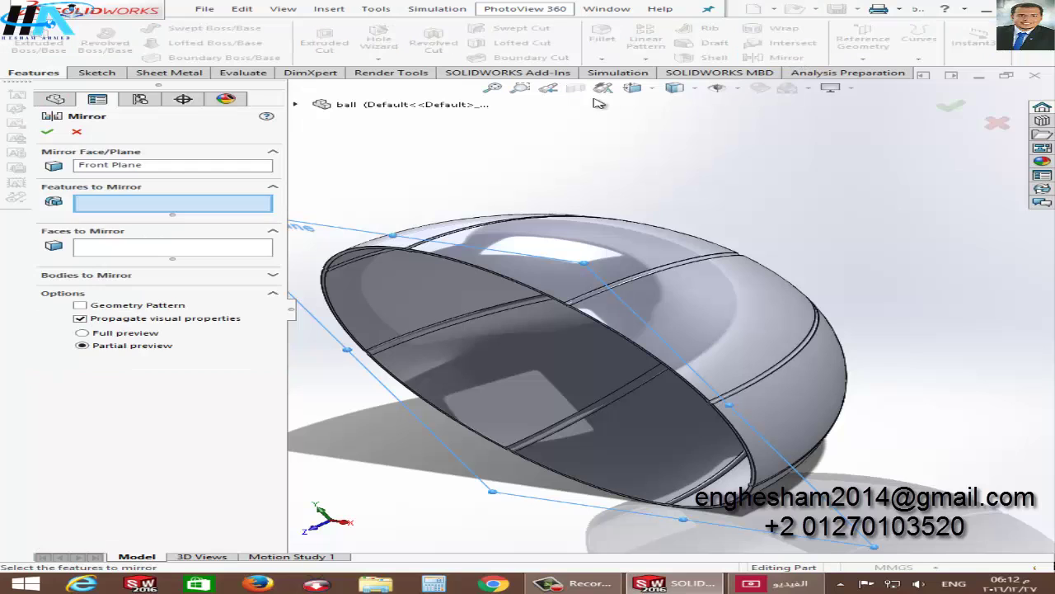
pyautogui.scroll(2, 437, 256)
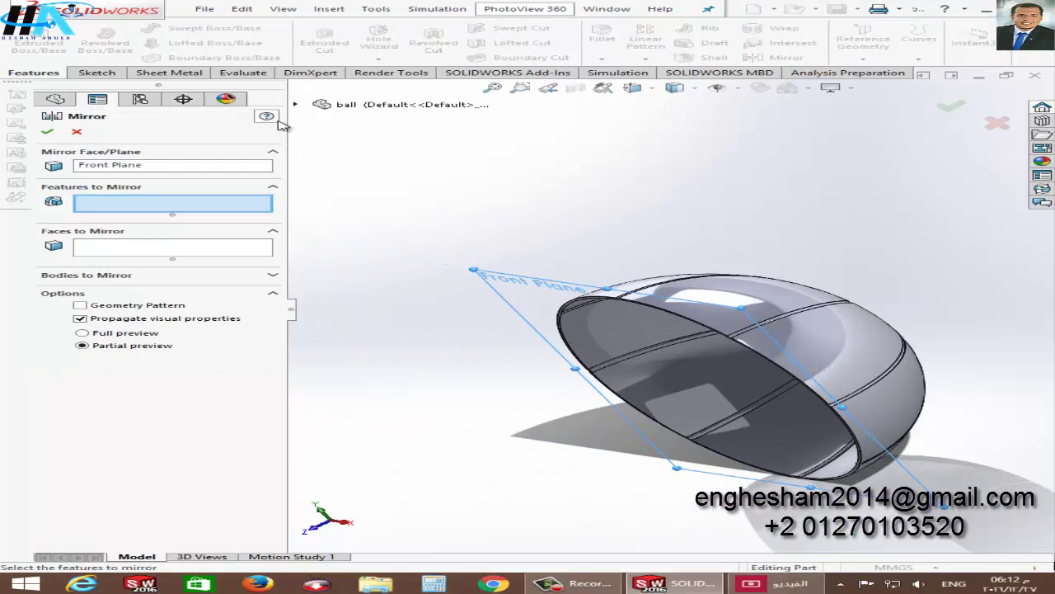
pyautogui.click(296, 105)
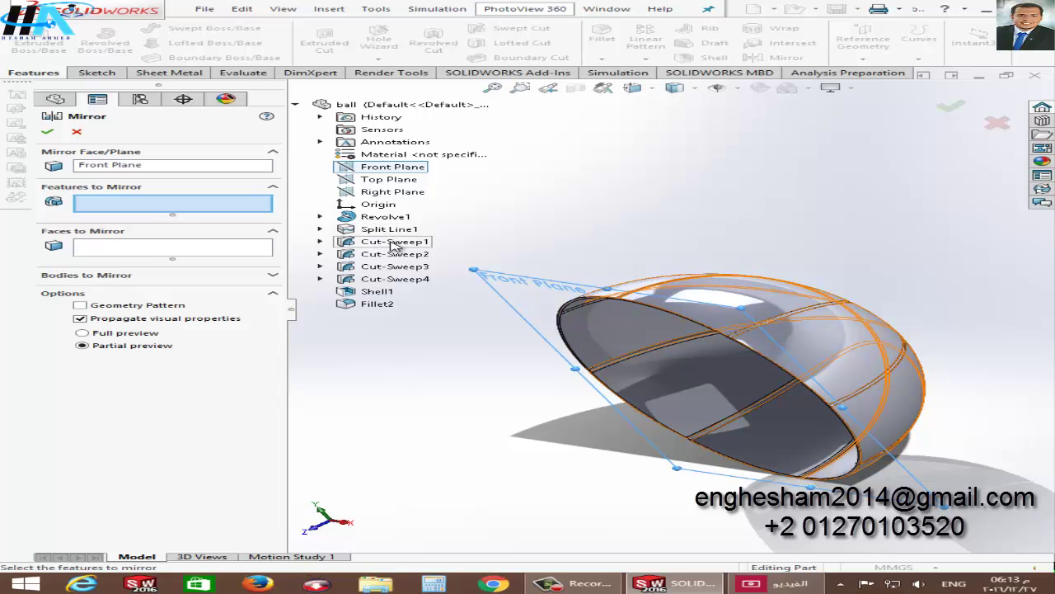
pyautogui.click(386, 217)
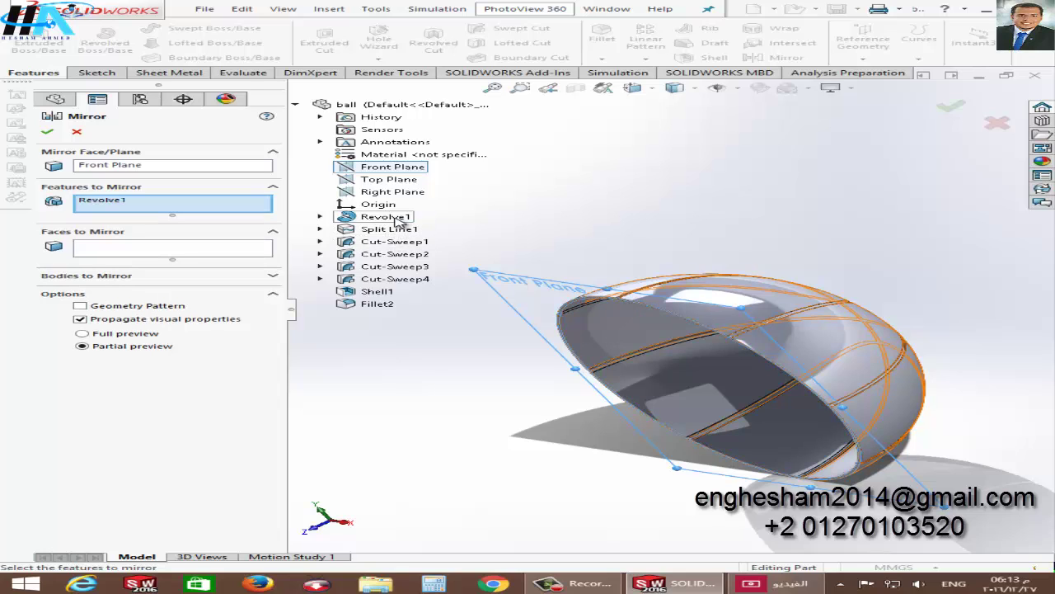
pyautogui.click(386, 231)
pyautogui.click(389, 241)
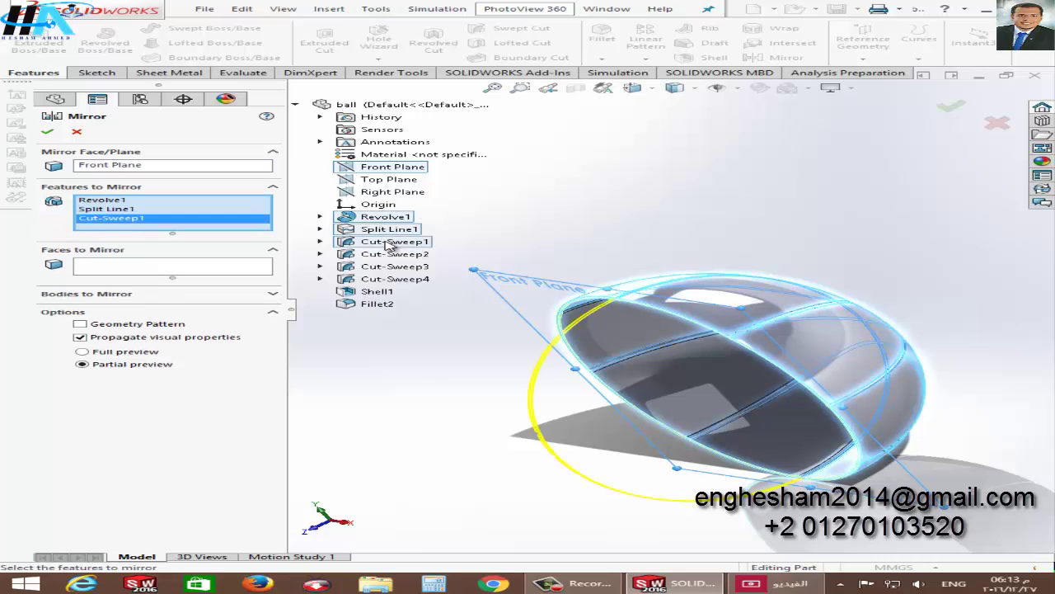
pyautogui.click(394, 254)
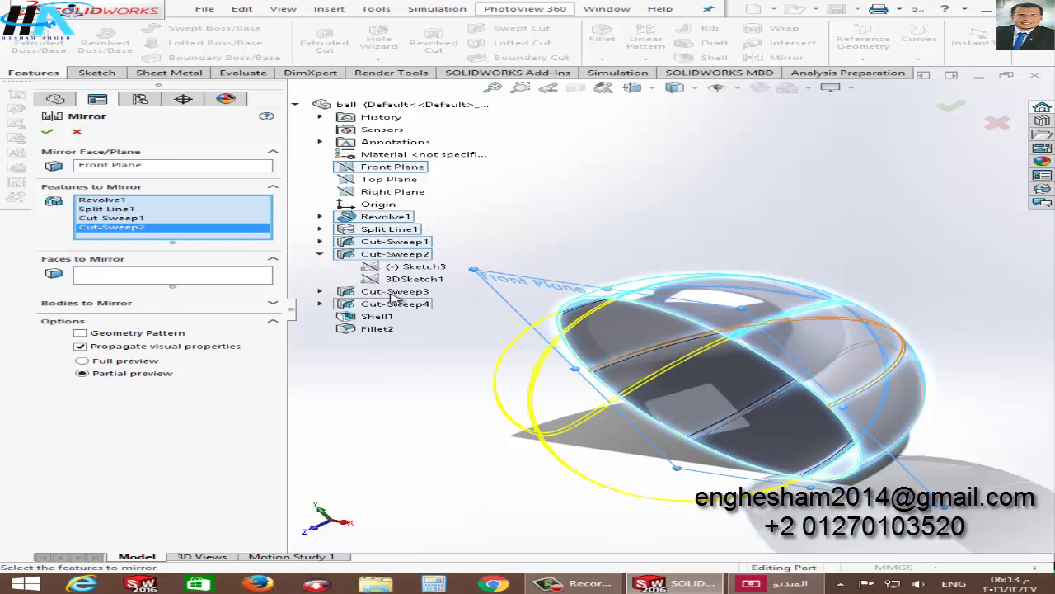
pyautogui.click(393, 293)
pyautogui.click(394, 328)
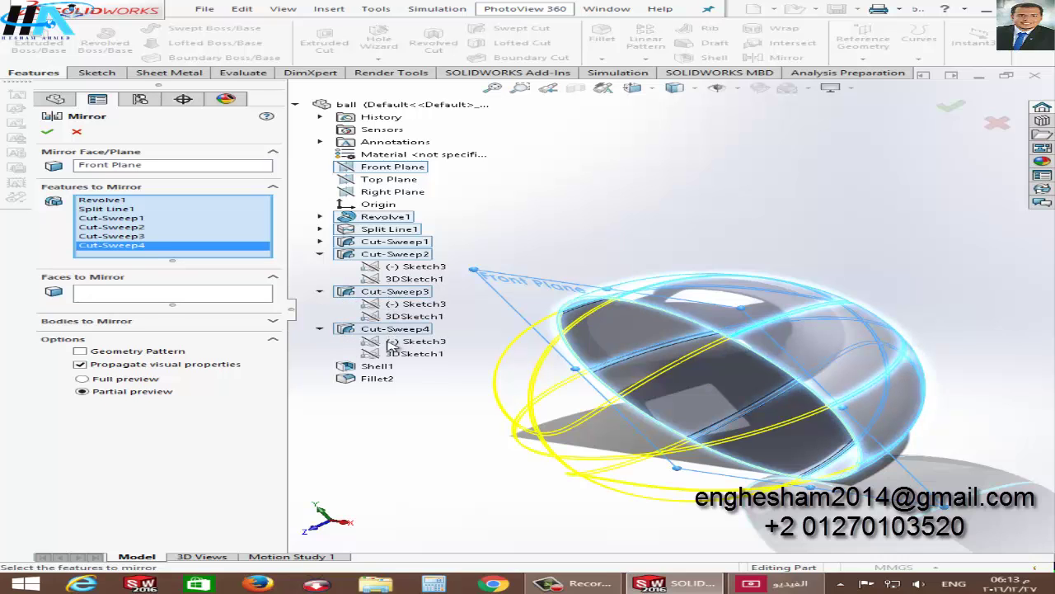
pyautogui.click(384, 368)
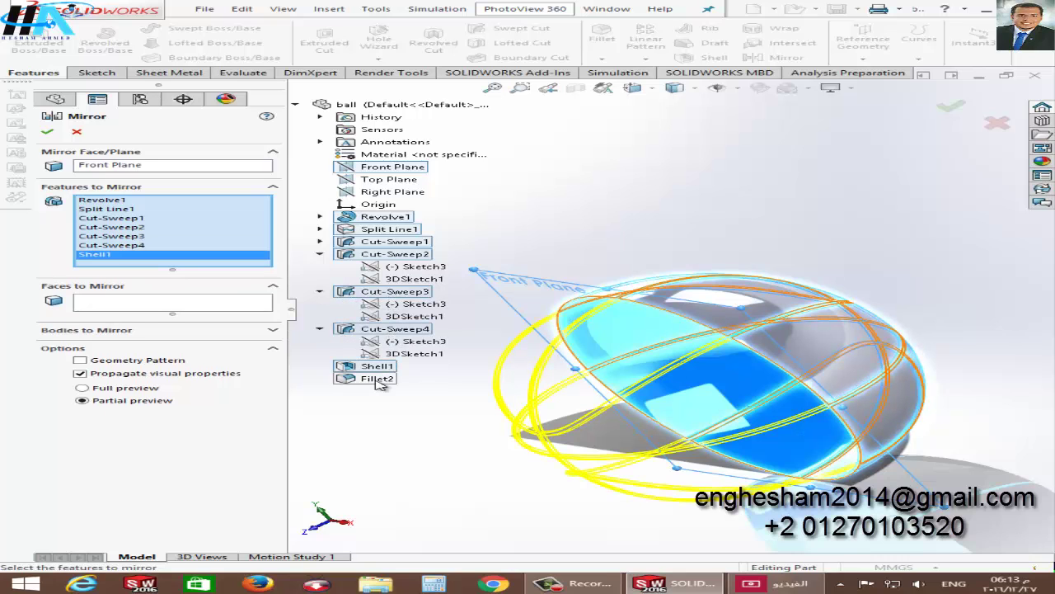
pyautogui.click(379, 380)
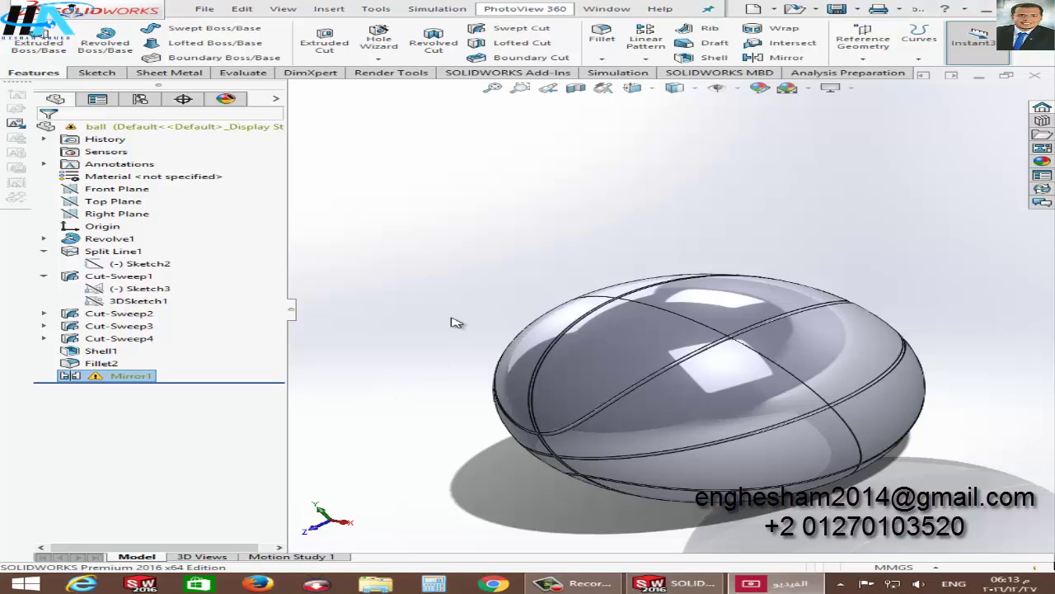
pyautogui.moveTo(569, 375)
pyautogui.mouseDown(button='middle')
pyautogui.moveTo(495, 323)
pyautogui.moveTo(659, 231)
pyautogui.moveTo(695, 306)
pyautogui.mouseUp(button='middle')
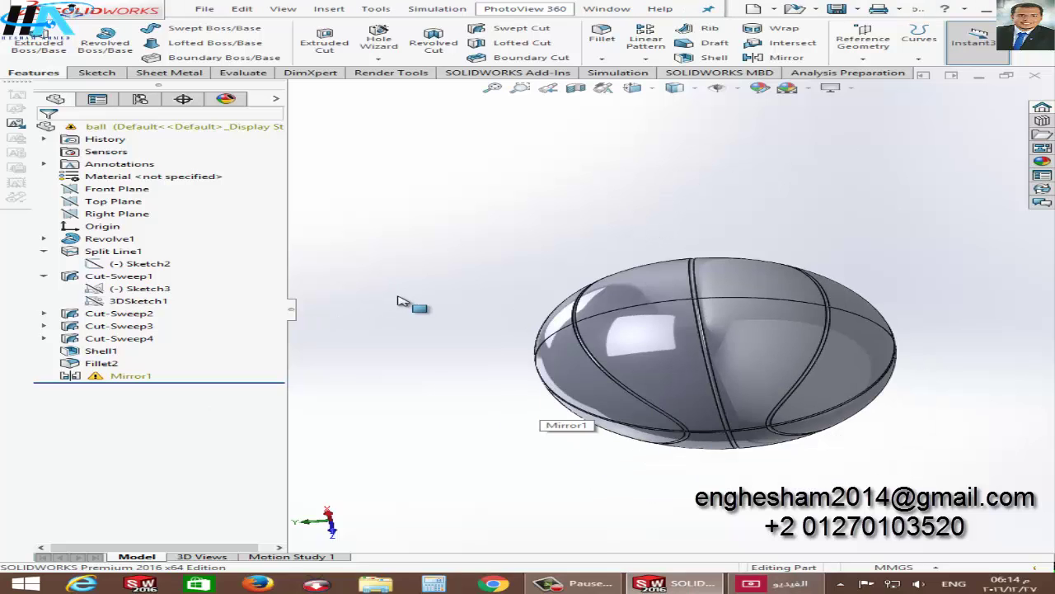
pyautogui.moveTo(759, 415); pyautogui.dragTo(569, 395, button='middle')
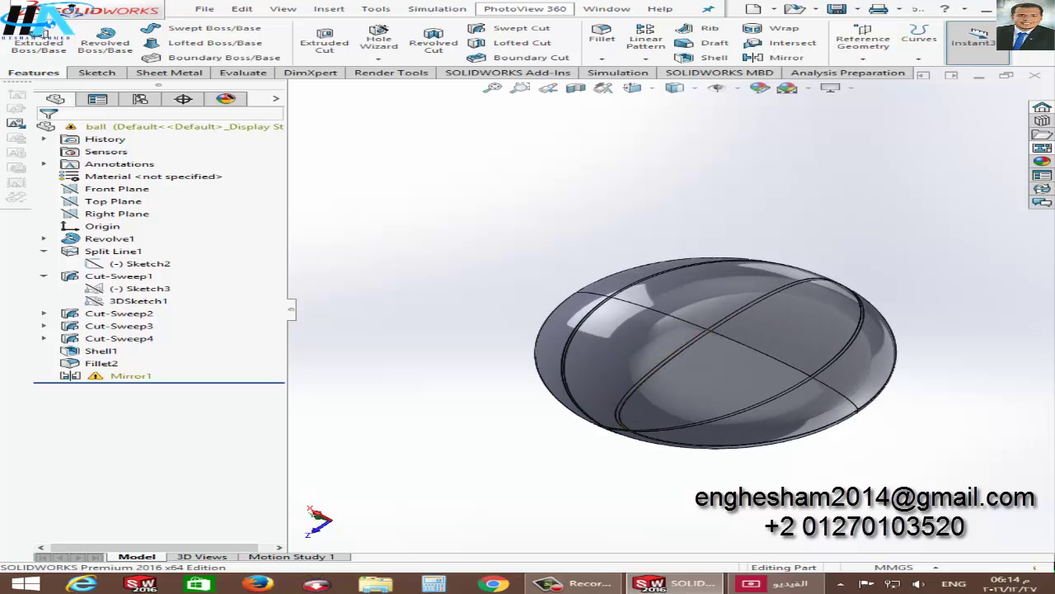
pyautogui.keyDown('ctrl'); pyautogui.moveTo(819, 370); pyautogui.dragTo(658, 340, button='middle'); pyautogui.keyUp('ctrl')
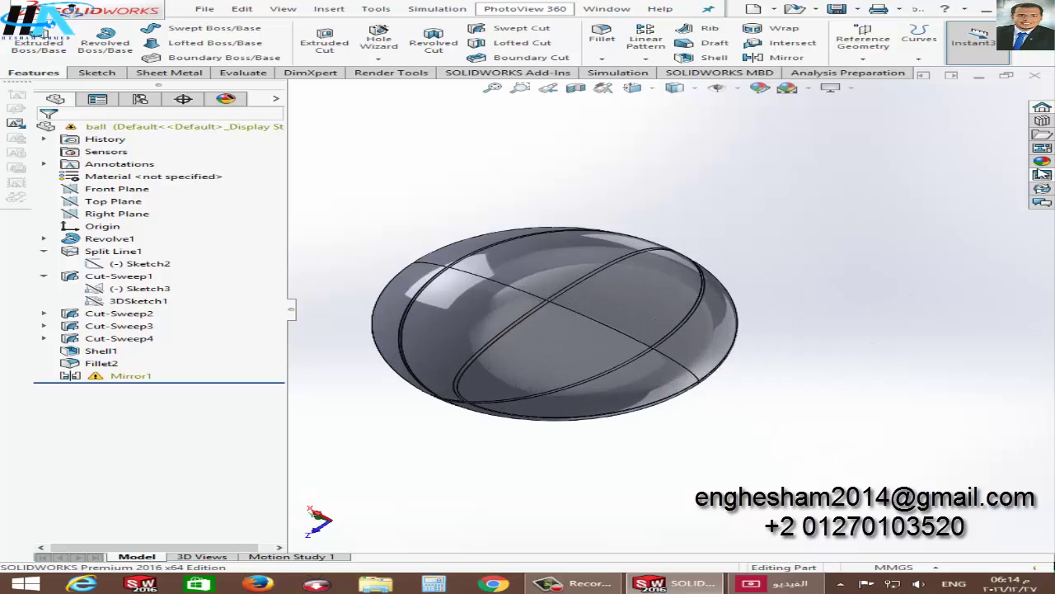
# Find yellow soft touch plastic under Plastic > Soft Touch and drag it onto the ball.
pyautogui.click(1040, 162)
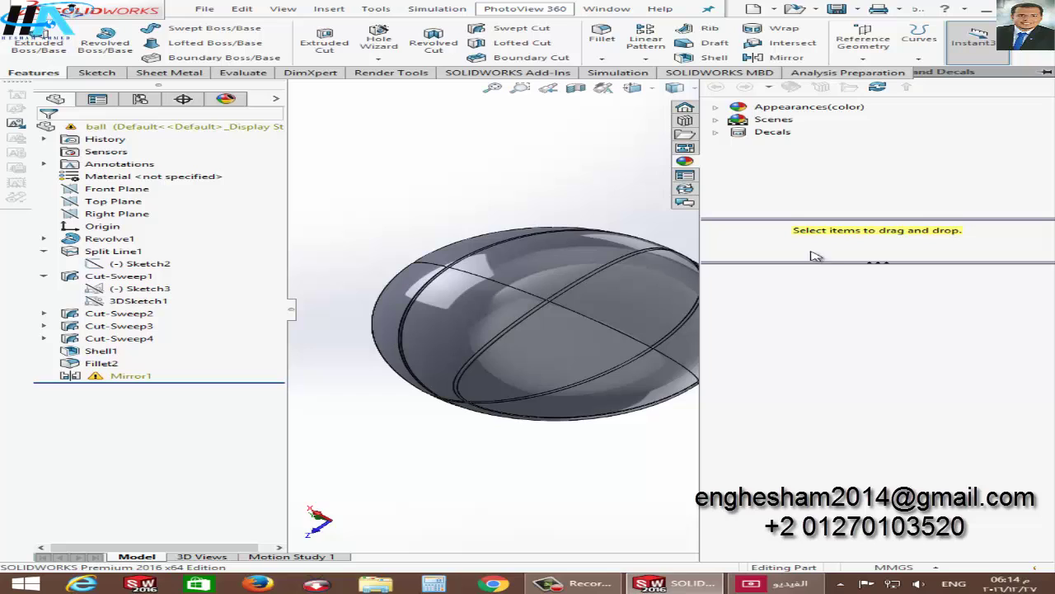
pyautogui.doubleClick(796, 107)
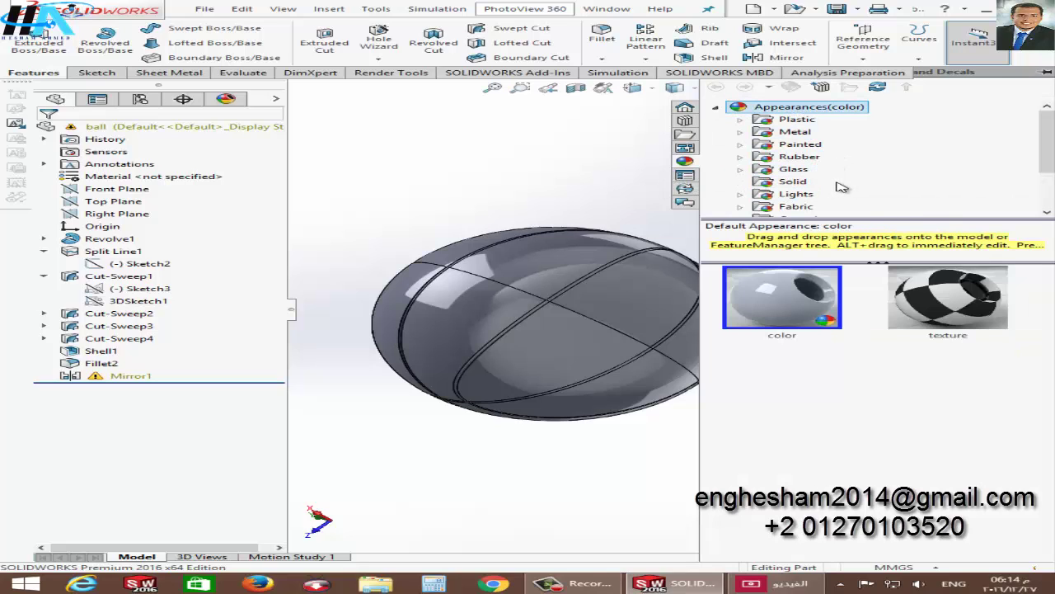
pyautogui.scroll(-1, 840, 187)
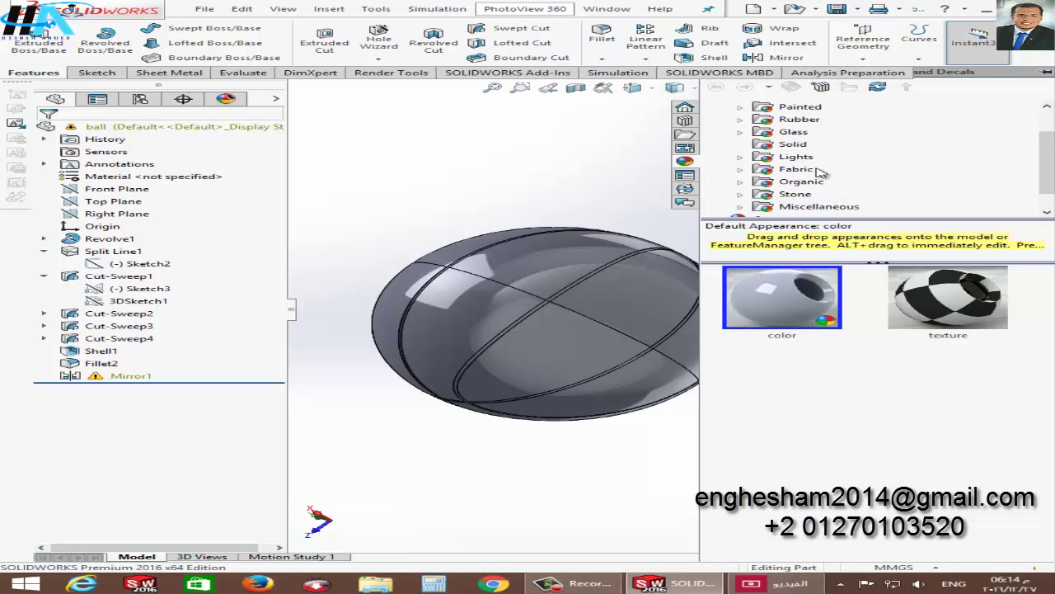
pyautogui.scroll(1, 817, 146)
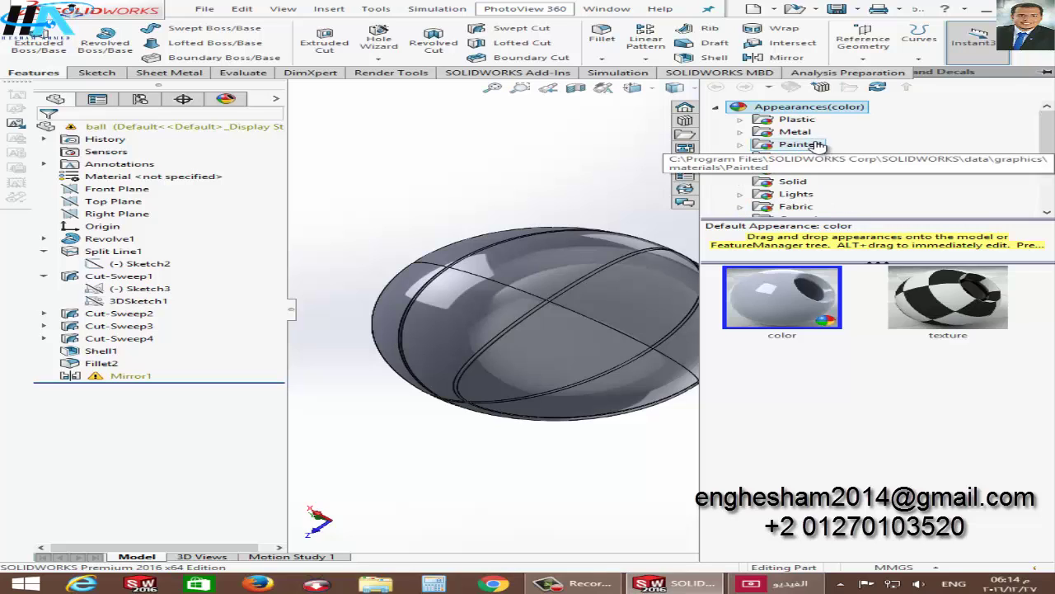
pyautogui.click(797, 119)
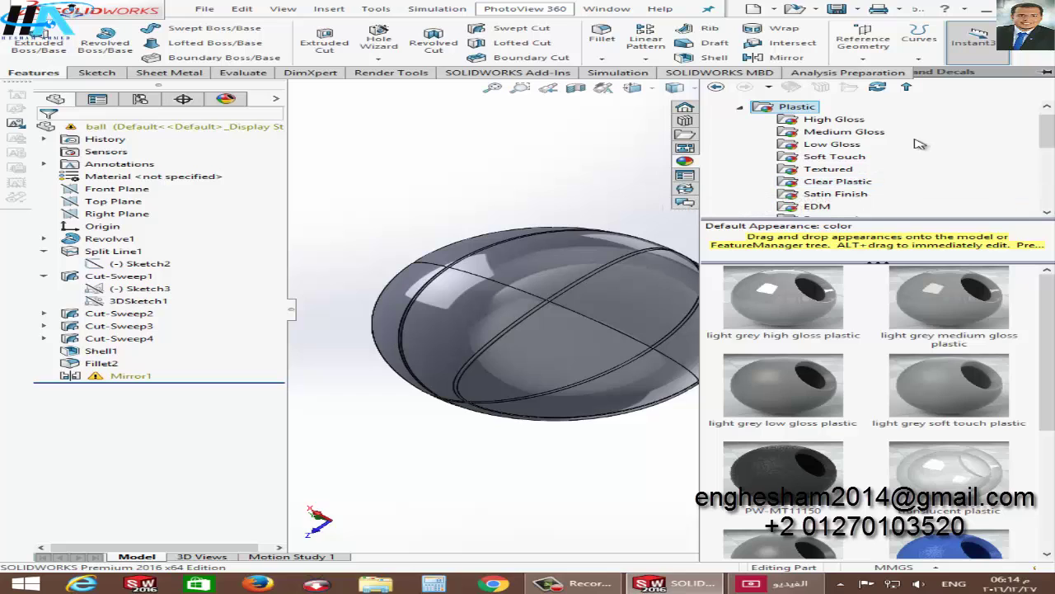
pyautogui.click(866, 194)
pyautogui.scroll(-3, 845, 327)
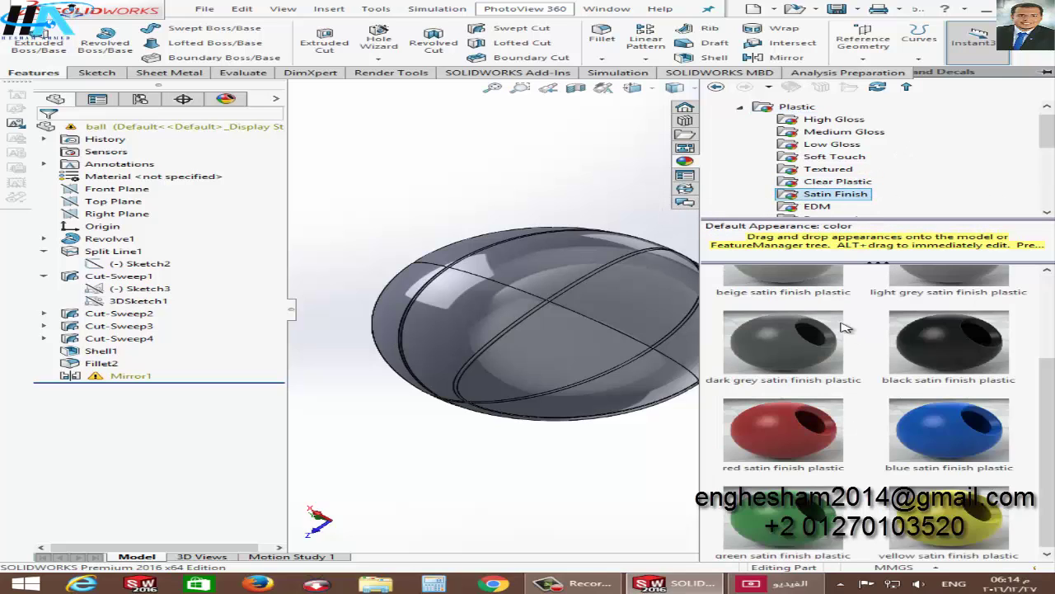
pyautogui.click(848, 158)
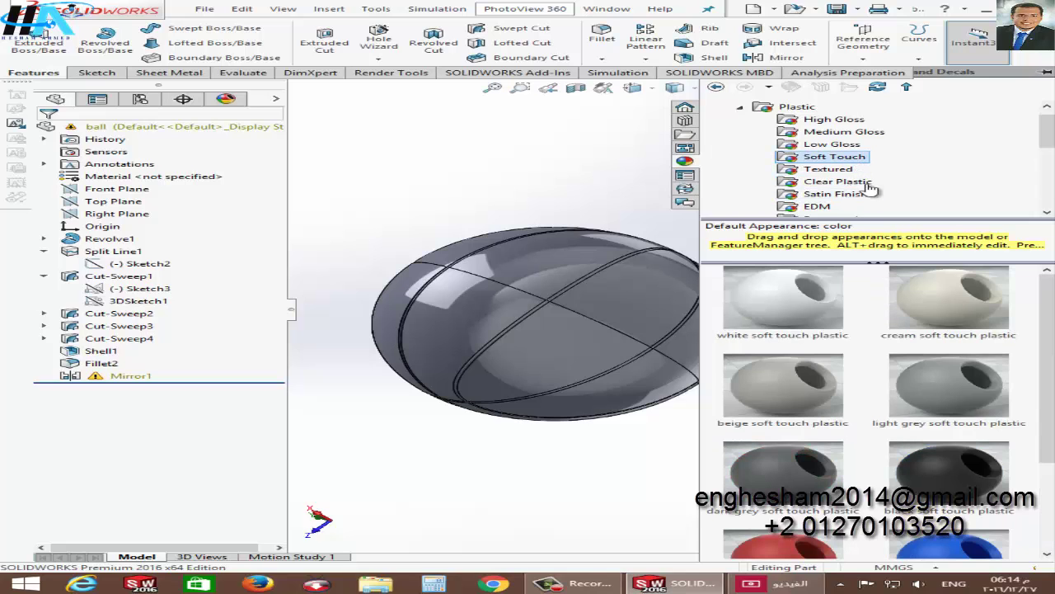
pyautogui.scroll(-1, 874, 359)
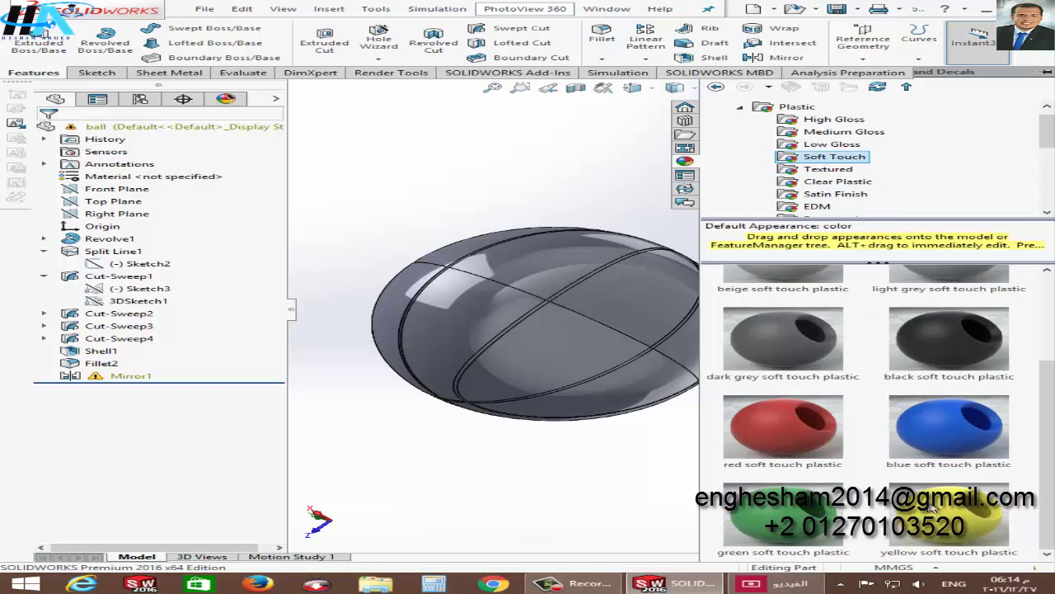
pyautogui.moveTo(931, 508); pyautogui.dragTo(610, 398)
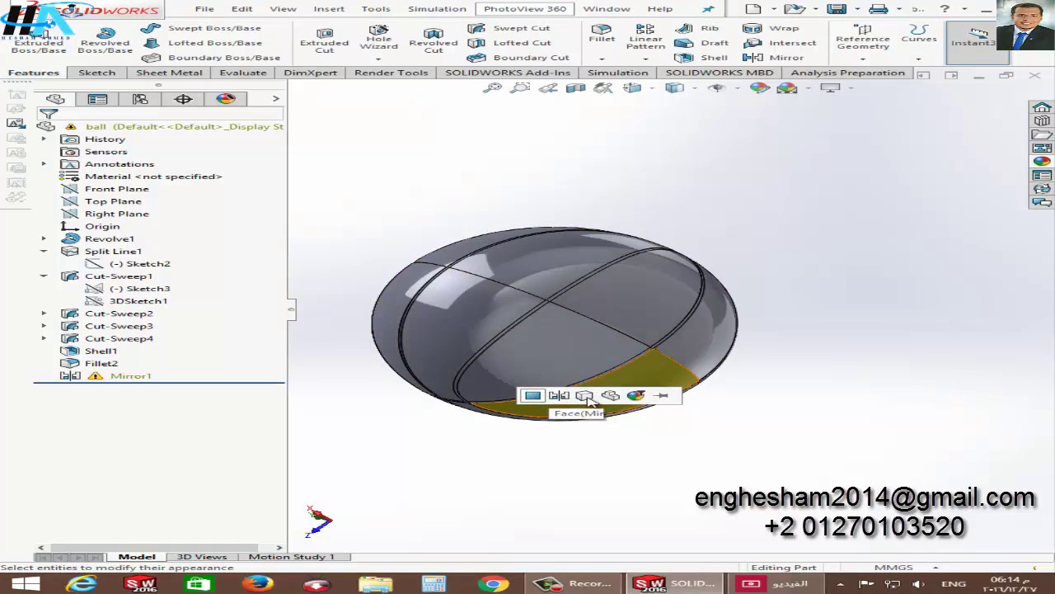
# Apply the soft touch plastic to the whole ball part, recoloured orange (RGB 232, 145, 8).
pyautogui.click(614, 396)
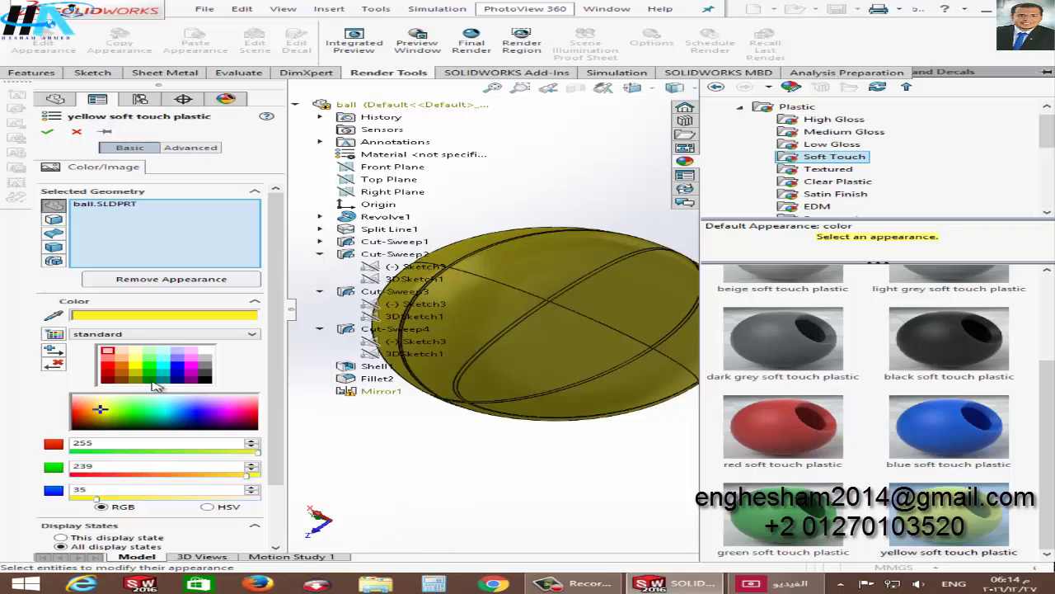
pyautogui.click(125, 368)
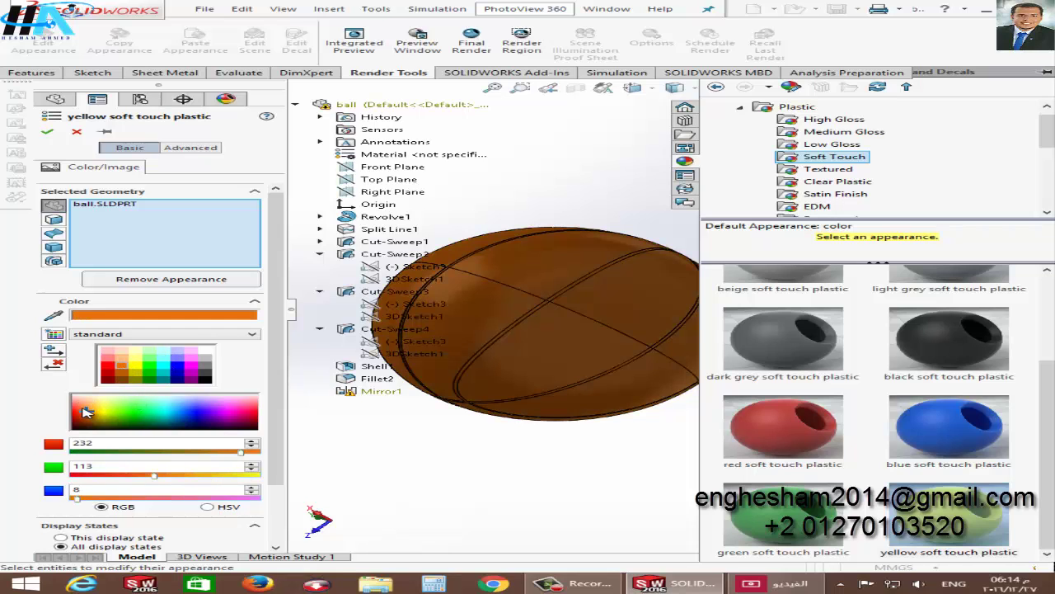
pyautogui.moveTo(162, 481)
pyautogui.mouseDown()
pyautogui.moveTo(145, 477)
pyautogui.moveTo(173, 476)
pyautogui.mouseUp()
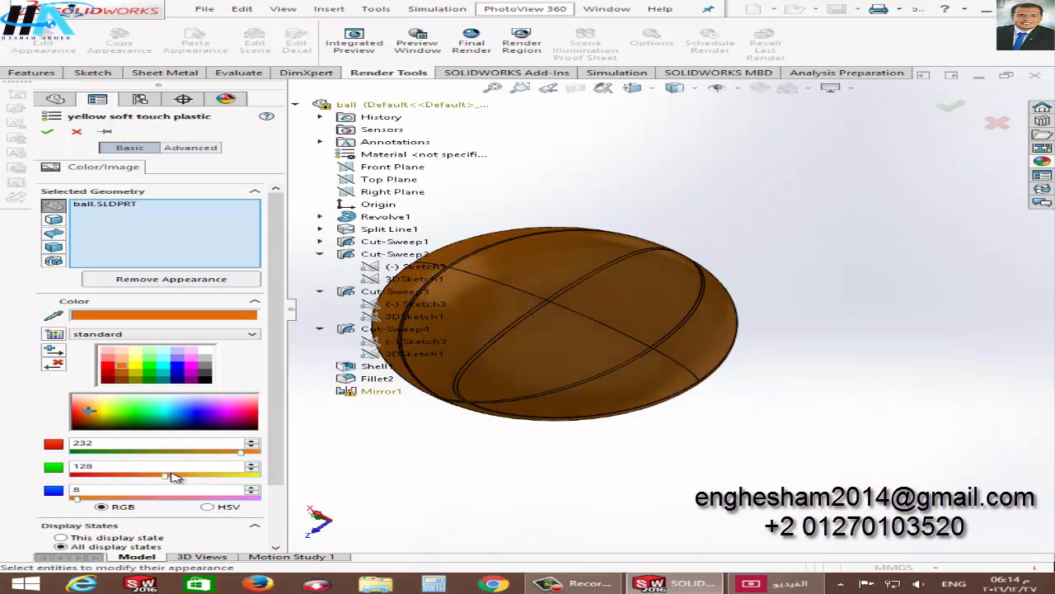
pyautogui.click(47, 132)
pyautogui.scroll(-3, 537, 278)
# Apply black soft touch plastic to the face of one seam groove.
pyautogui.scroll(-2, 537, 277)
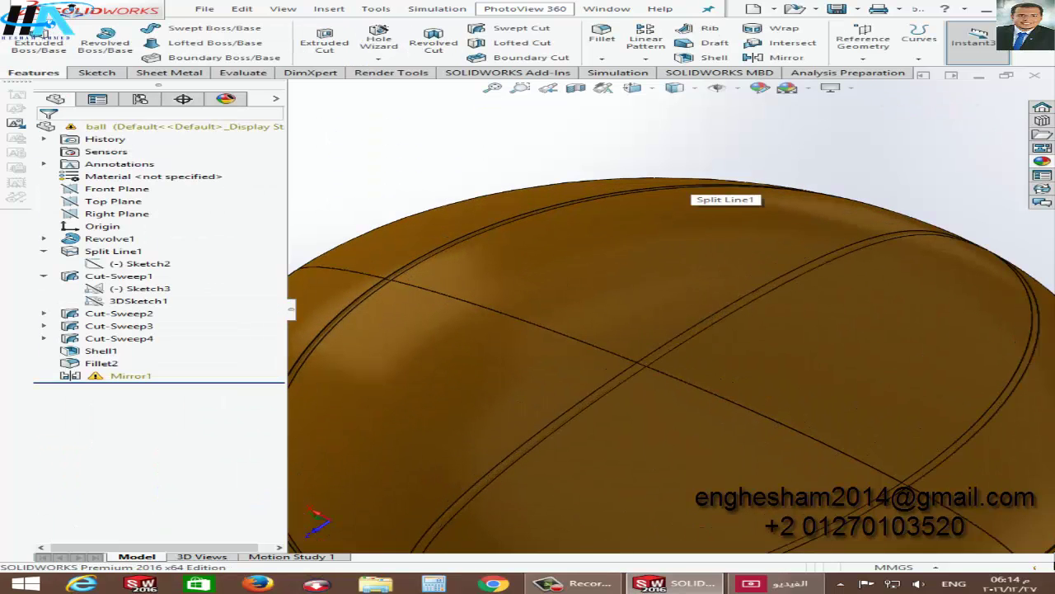
pyautogui.click(1041, 161)
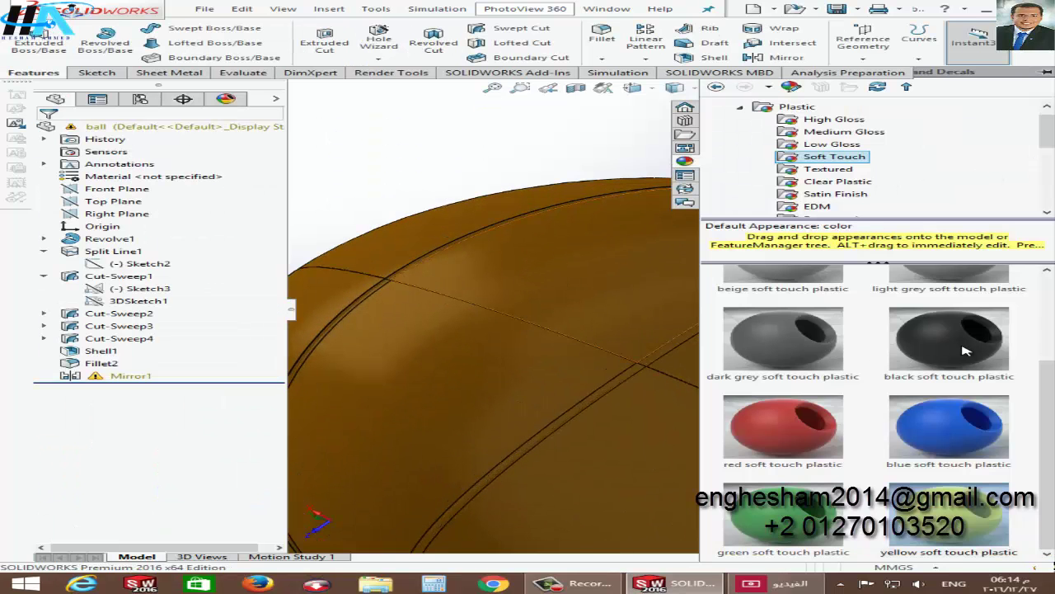
pyautogui.moveTo(965, 351); pyautogui.dragTo(608, 401)
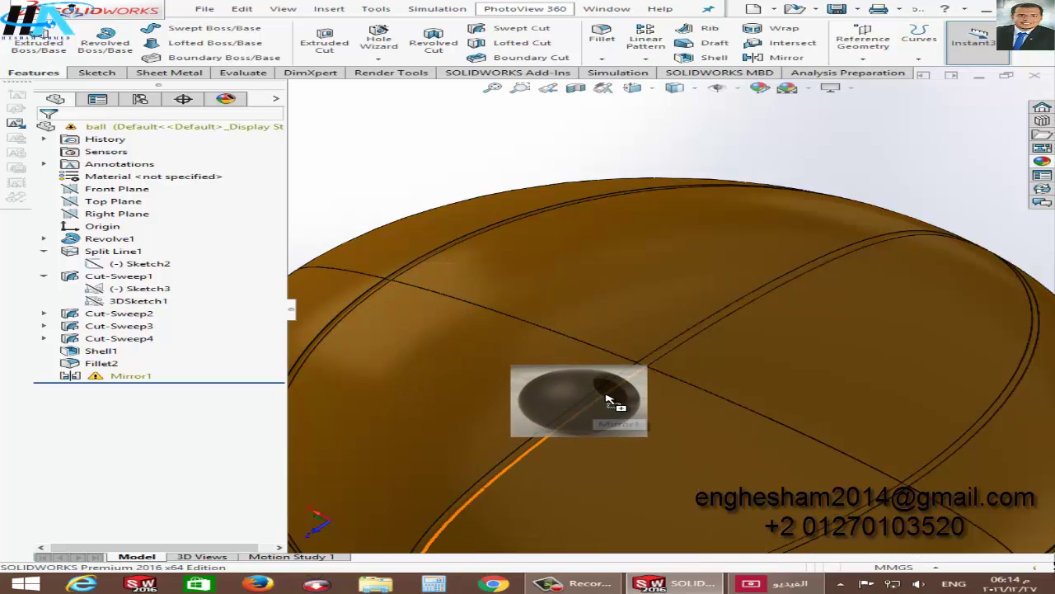
pyautogui.moveTo(608, 401); pyautogui.dragTo(612, 396)
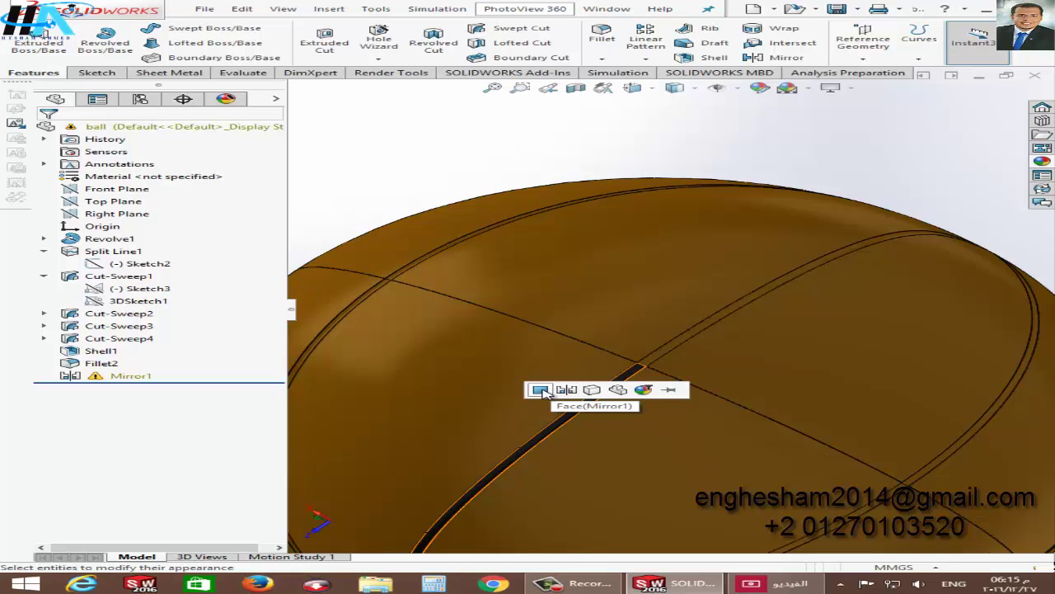
pyautogui.click(542, 391)
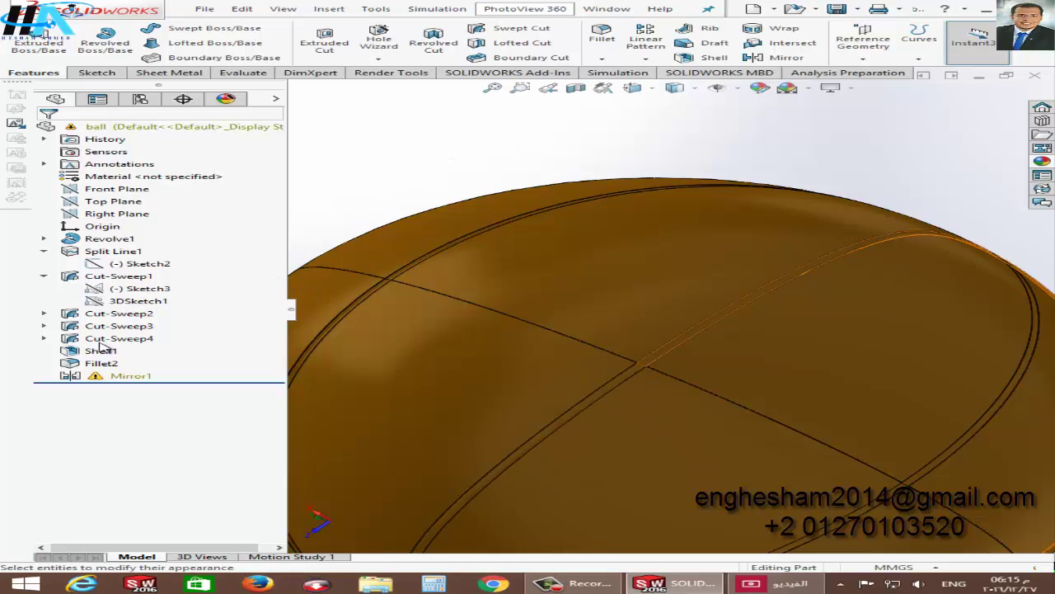
# Try putting black plastic on the Fillet2 faces, then back out of it.
pyautogui.click(95, 367)
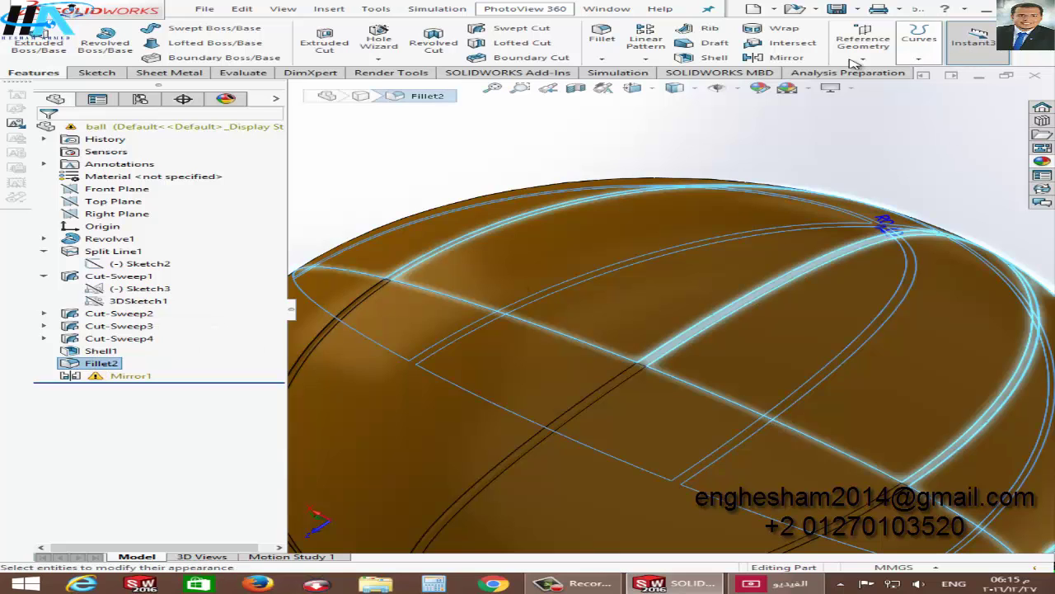
pyautogui.click(1042, 161)
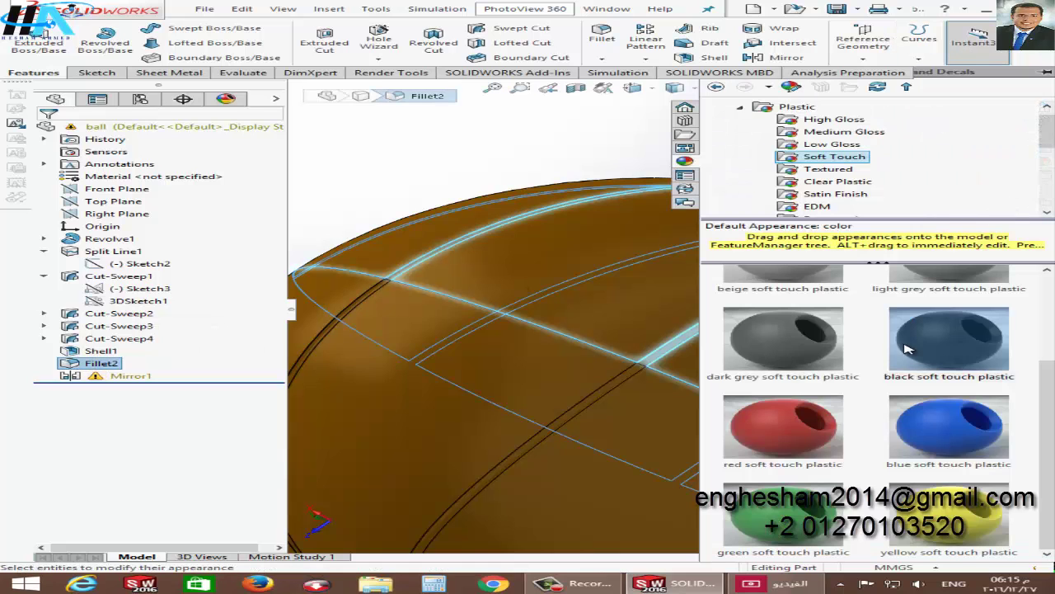
pyautogui.moveTo(959, 344); pyautogui.dragTo(537, 299)
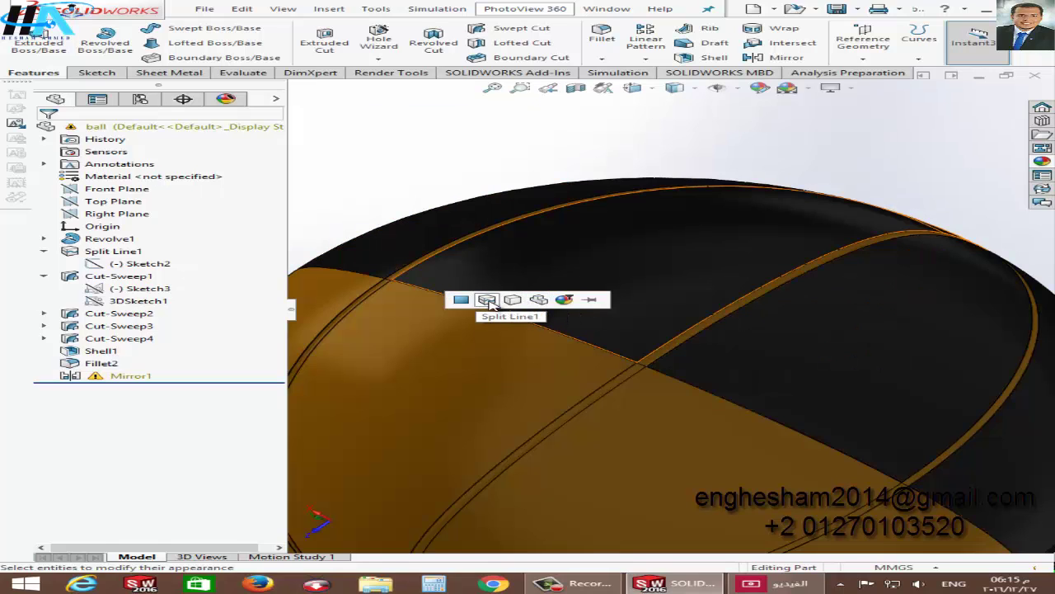
pyautogui.click(512, 300)
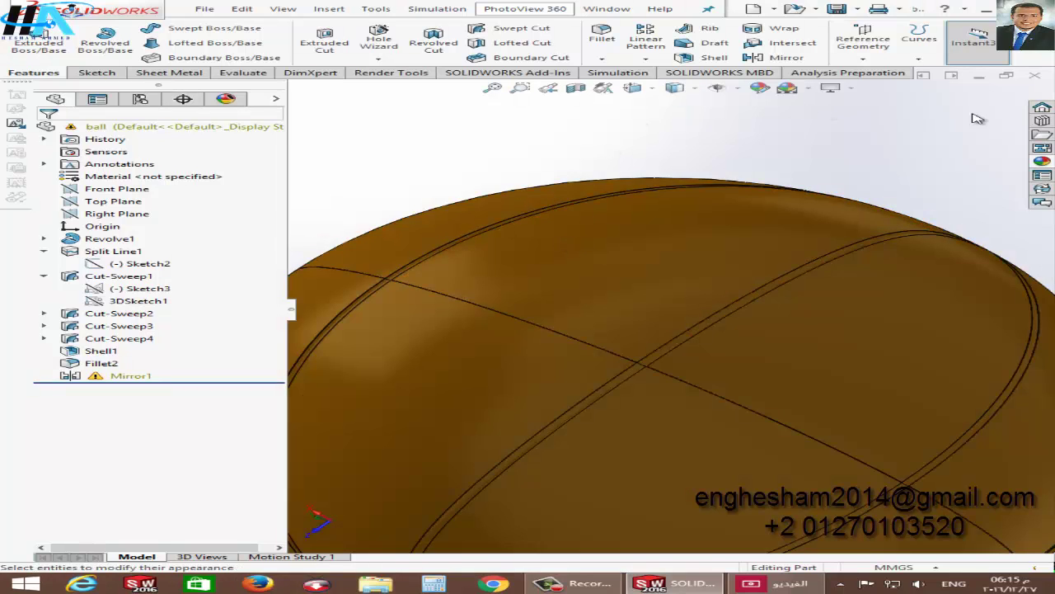
# Colour the Cut-Sweep4 groove black soft touch plastic.
pyautogui.click(1043, 164)
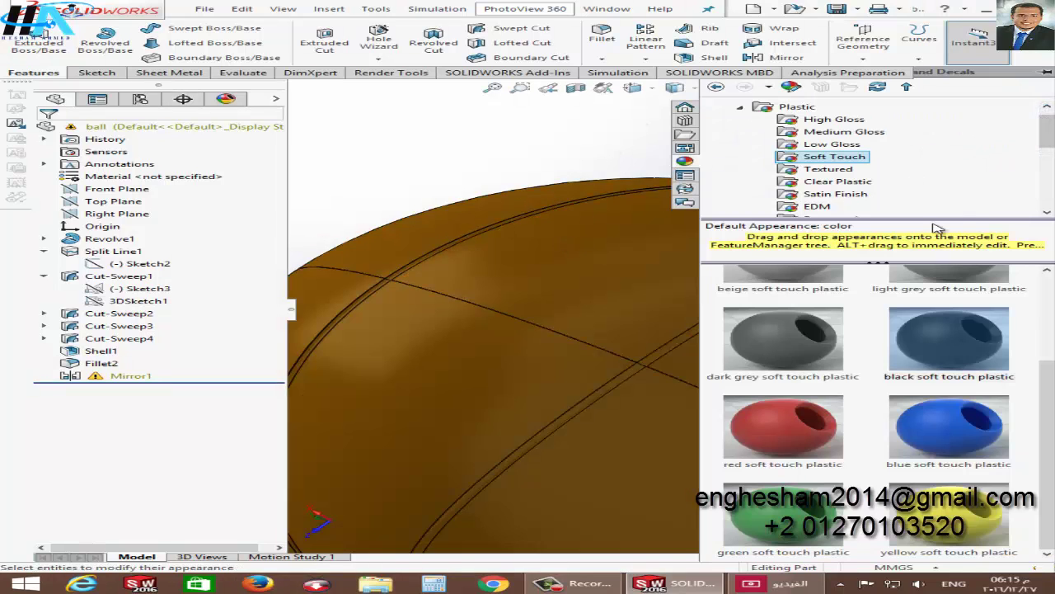
pyautogui.moveTo(958, 343); pyautogui.dragTo(664, 363)
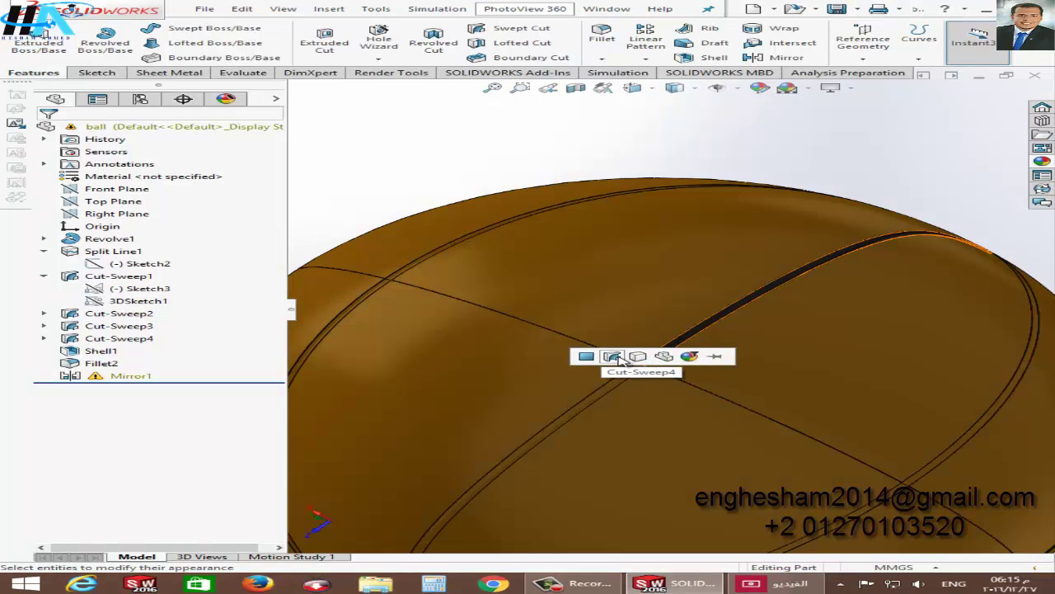
pyautogui.click(616, 356)
pyautogui.scroll(5, 666, 363)
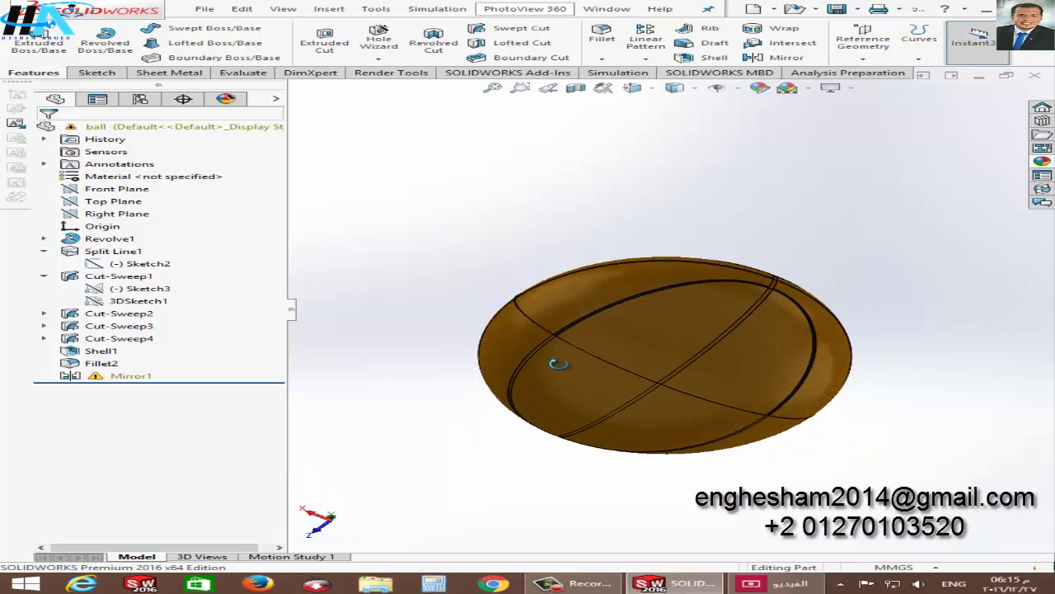
pyautogui.moveTo(666, 363); pyautogui.dragTo(664, 312, button='middle')
pyautogui.moveTo(907, 237); pyautogui.dragTo(800, 277, button='middle')
pyautogui.scroll(-3, 829, 264)
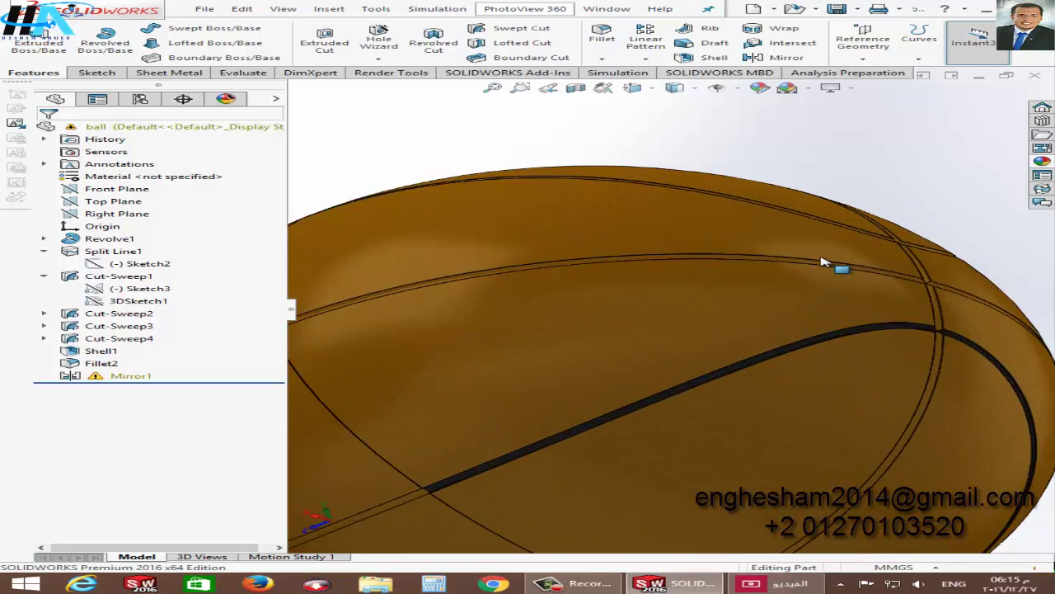
pyautogui.scroll(-2, 829, 264)
# Make the Cut-Sweep3 groove black and carry black plastic onto a further groove.
pyautogui.click(1044, 162)
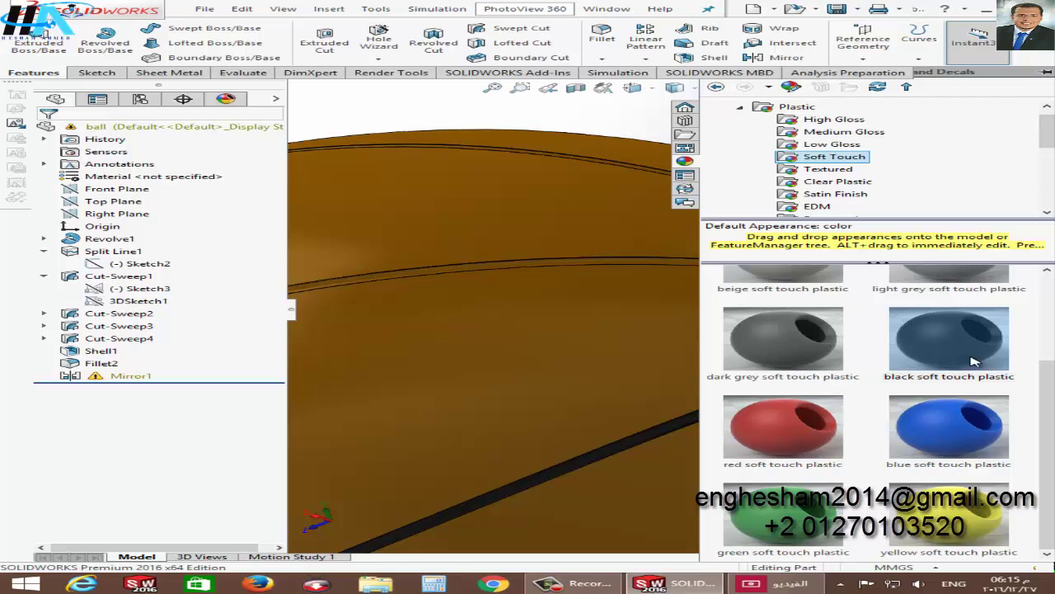
pyautogui.moveTo(973, 361)
pyautogui.mouseDown()
pyautogui.moveTo(530, 287)
pyautogui.moveTo(589, 266)
pyautogui.moveTo(578, 264)
pyautogui.mouseUp()
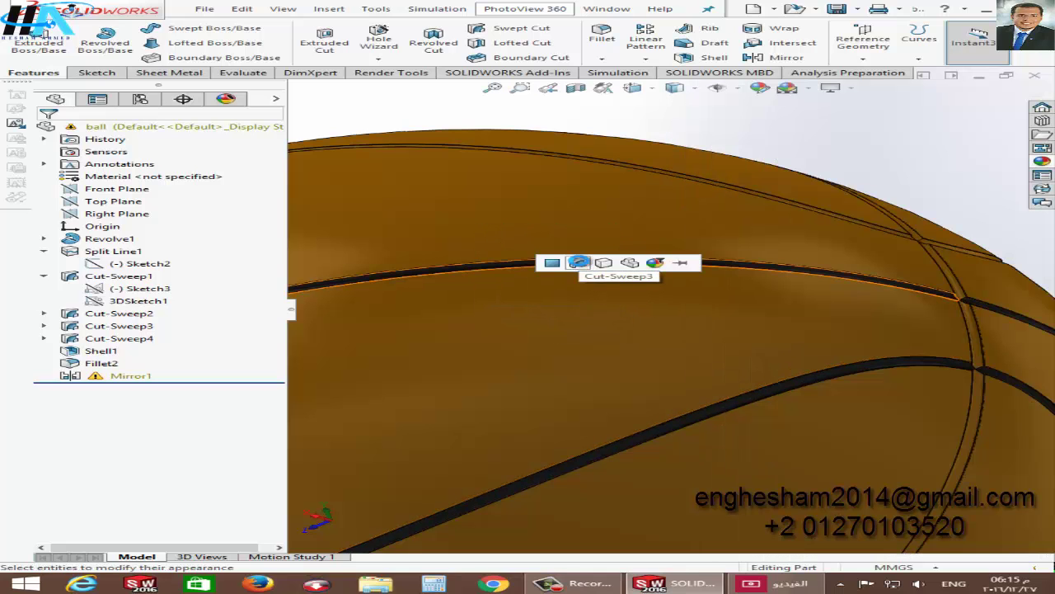
pyautogui.click(579, 263)
pyautogui.click(1044, 162)
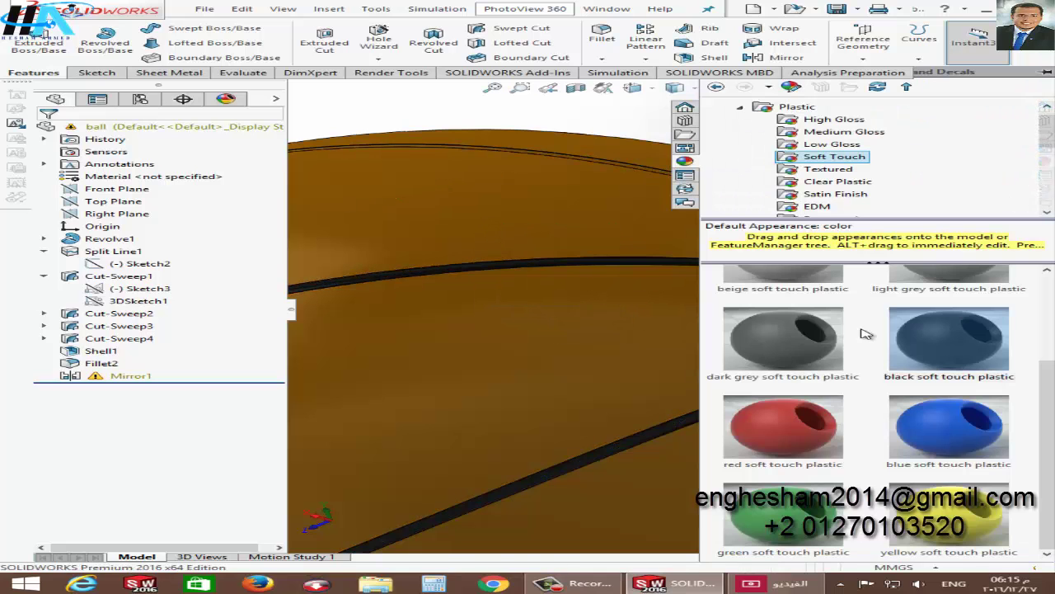
pyautogui.moveTo(948, 338); pyautogui.dragTo(631, 174)
# Finish the pending groove and apply black soft touch plastic to the Cut-Sweep1 grooves.
pyautogui.click(636, 172)
pyautogui.scroll(5, 691, 237)
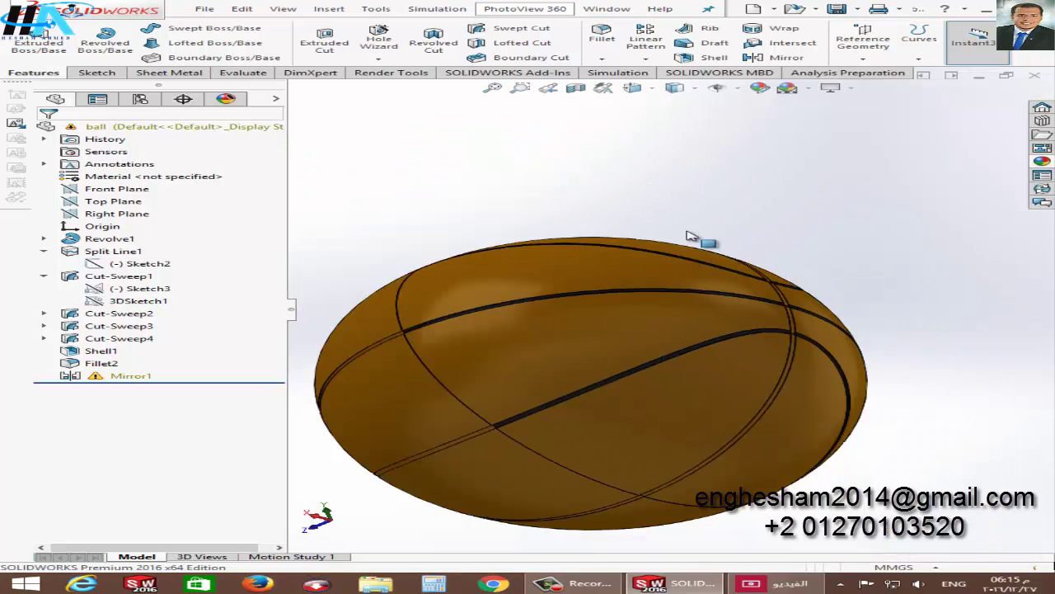
pyautogui.moveTo(641, 285)
pyautogui.mouseDown(button='middle')
pyautogui.moveTo(506, 240)
pyautogui.moveTo(448, 177)
pyautogui.moveTo(736, 350)
pyautogui.moveTo(883, 370)
pyautogui.moveTo(725, 353)
pyautogui.mouseUp(button='middle')
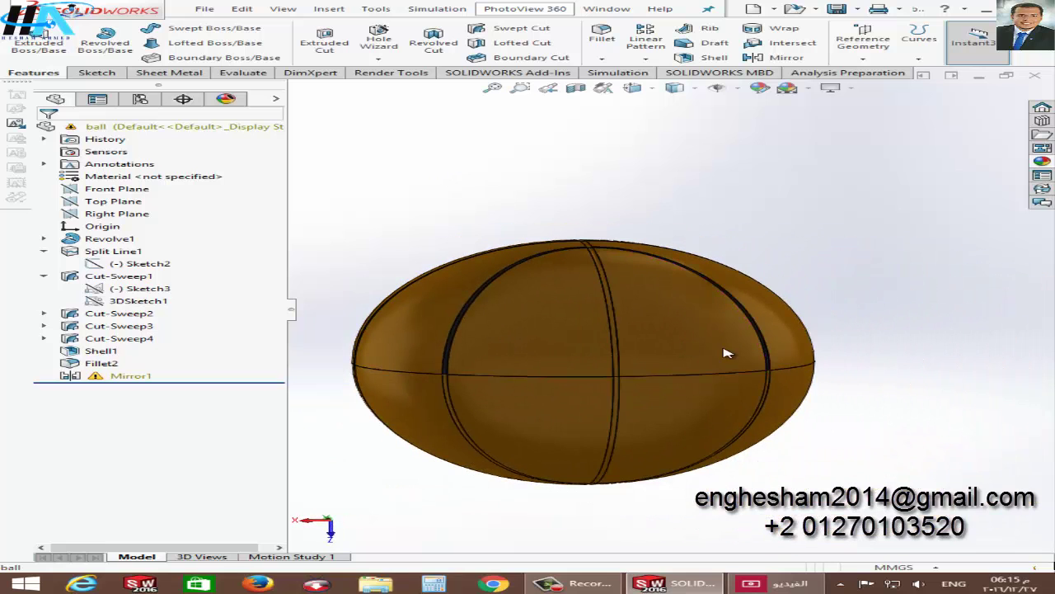
pyautogui.click(1042, 161)
pyautogui.moveTo(931, 330); pyautogui.dragTo(624, 376)
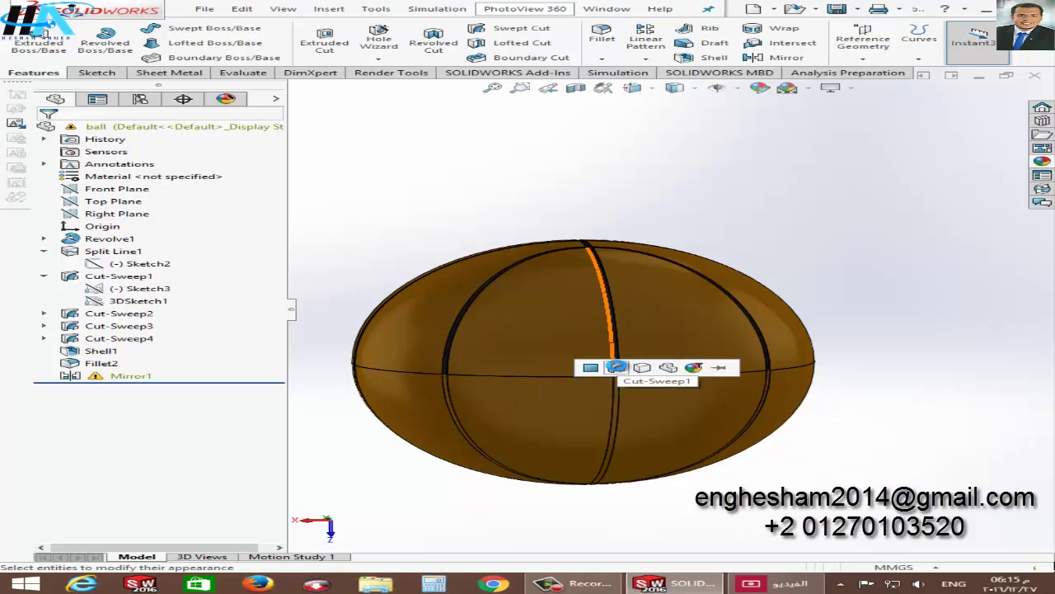
pyautogui.click(617, 367)
# Apply black soft touch plastic to one more groove face only.
pyautogui.scroll(-2, 672, 412)
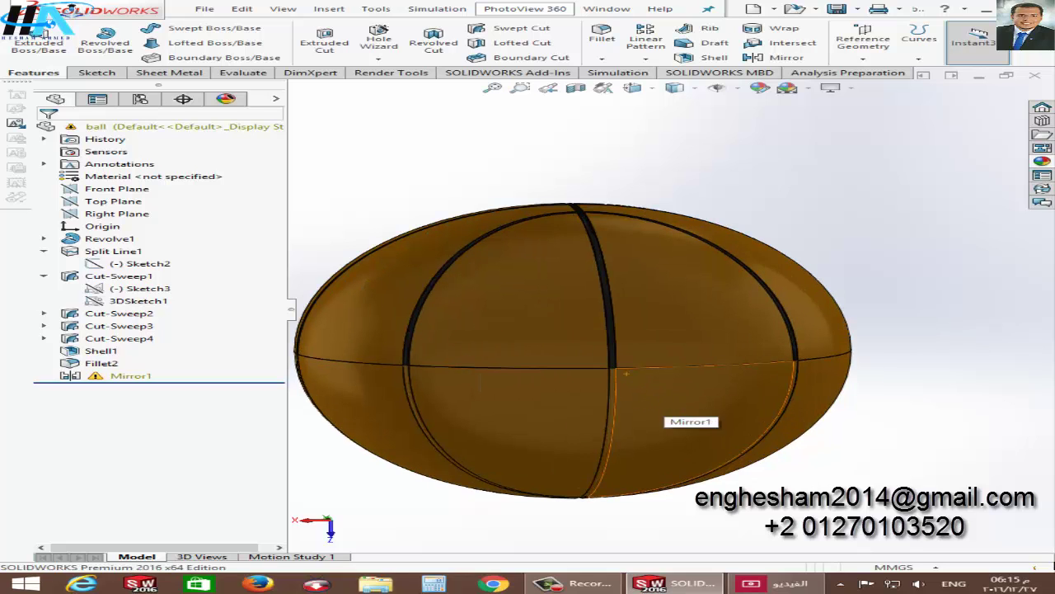
pyautogui.click(1042, 162)
pyautogui.scroll(-3, 610, 388)
pyautogui.moveTo(904, 352); pyautogui.dragTo(663, 373)
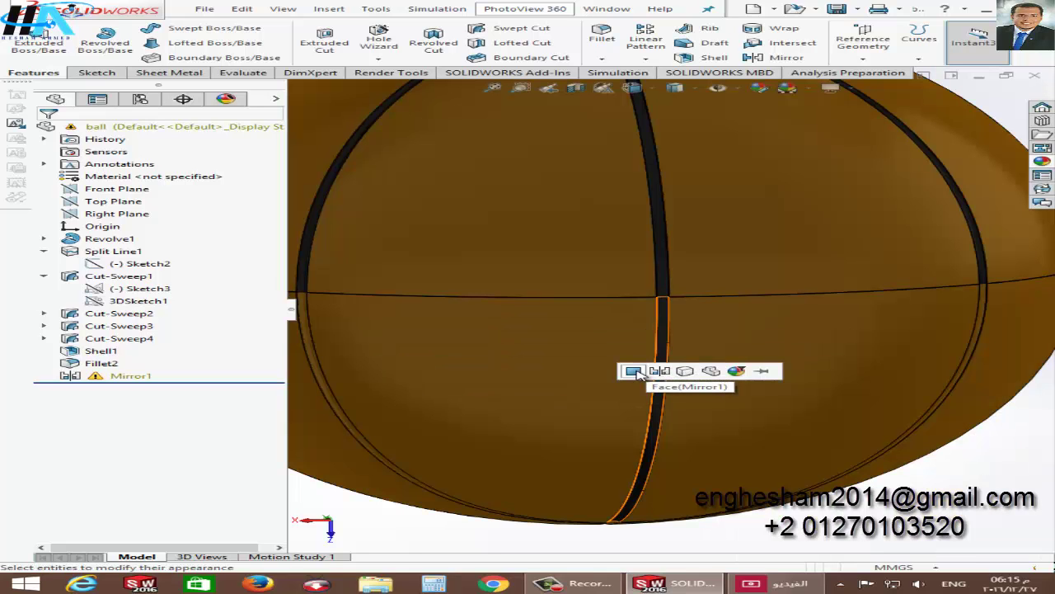
pyautogui.click(635, 371)
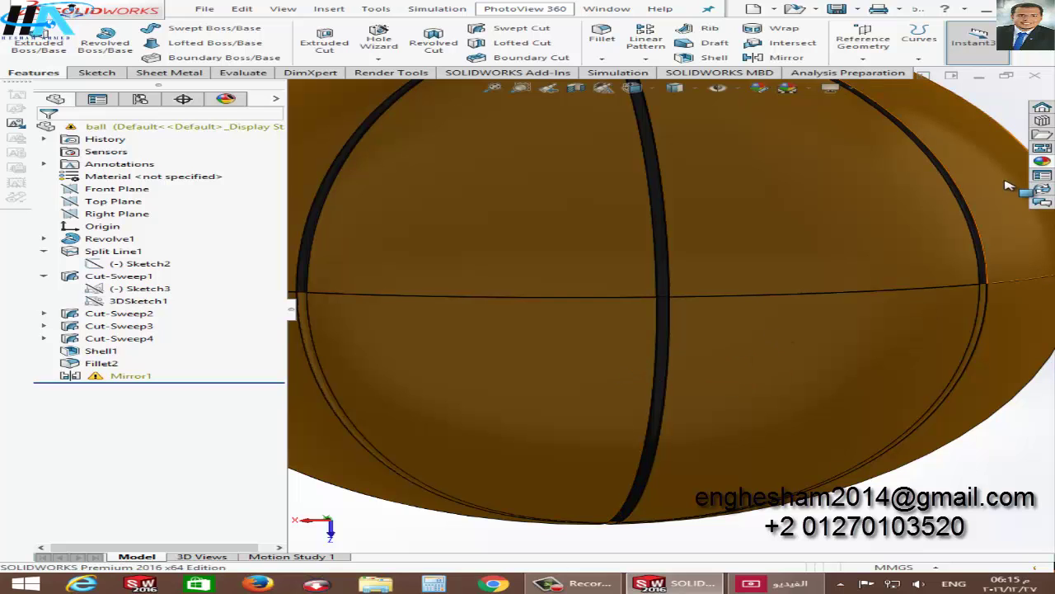
# Drag black plastic toward another groove face, then refit and reorient the ball view.
pyautogui.click(1042, 162)
pyautogui.moveTo(948, 338); pyautogui.dragTo(307, 363)
pyautogui.press('f')
pyautogui.scroll(-5, 449, 363)
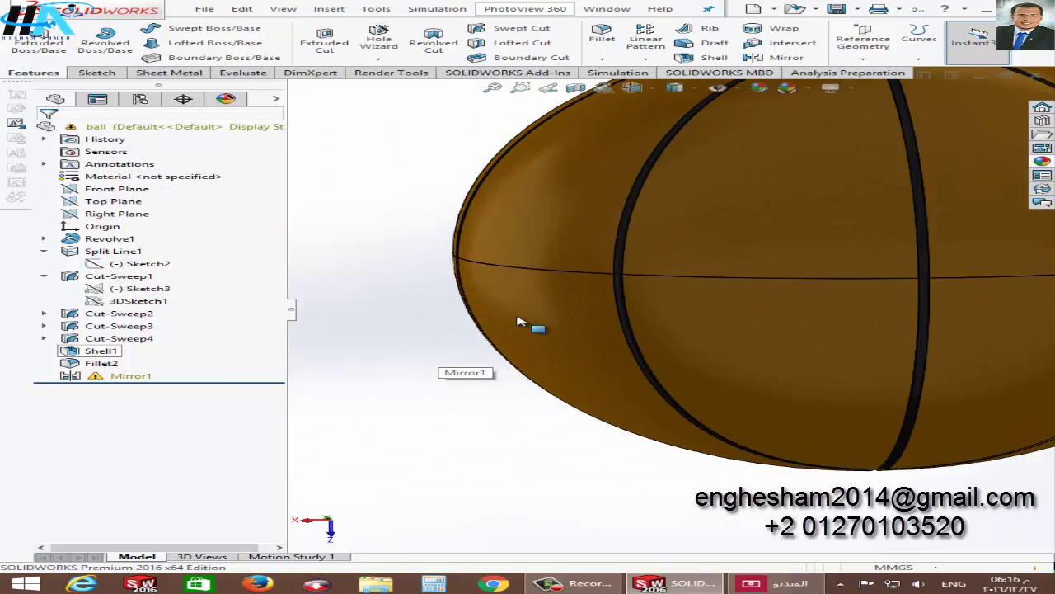
pyautogui.click(1044, 163)
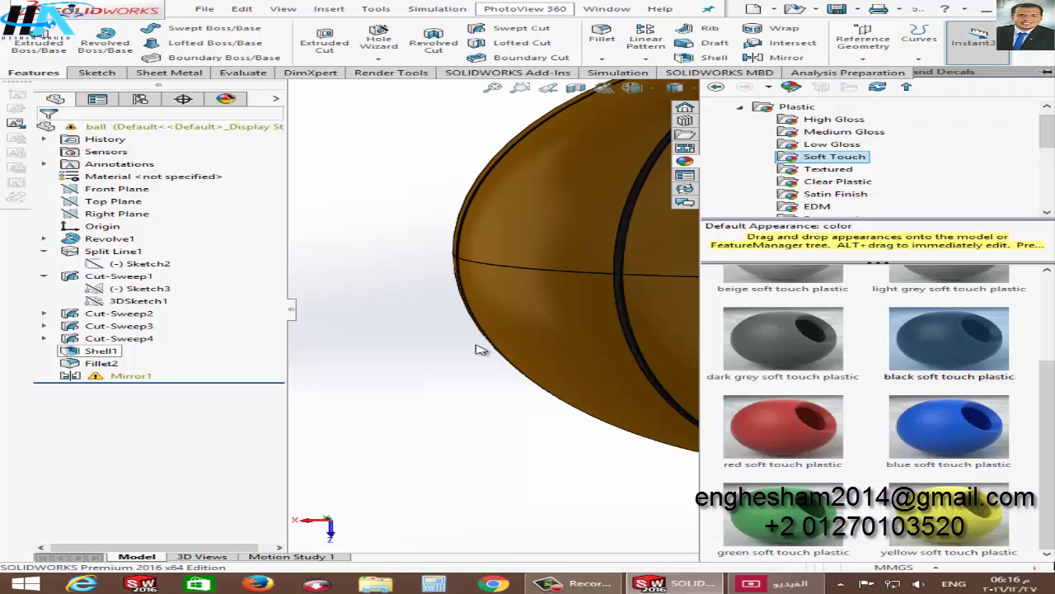
pyautogui.click(501, 357)
pyautogui.hotkey('ctrl', '1')
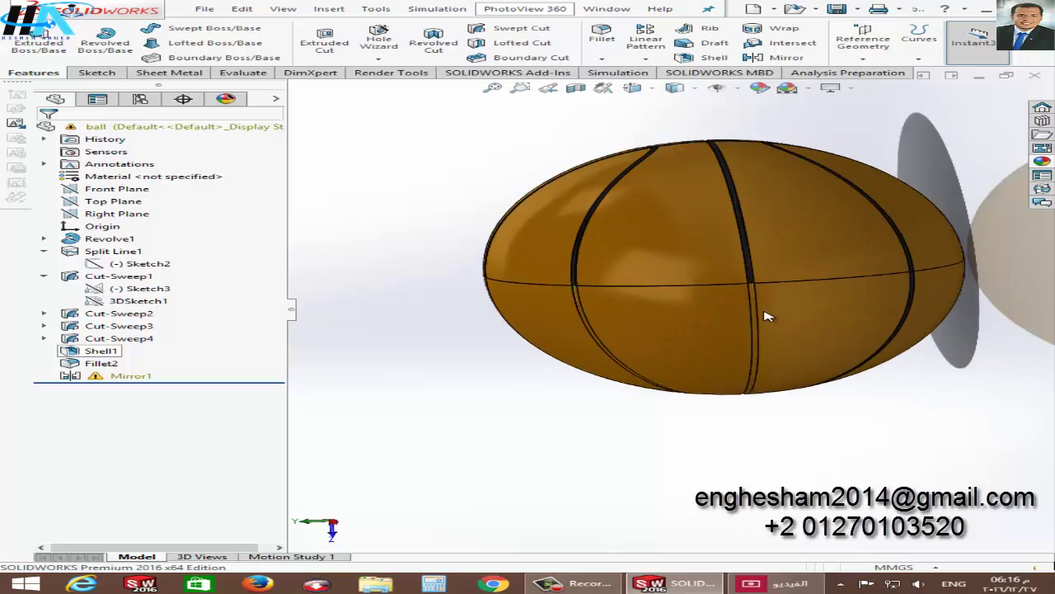
pyautogui.scroll(-2, 766, 316)
# Make another seam groove face black and drop black plastic on a second face.
pyautogui.click(1044, 163)
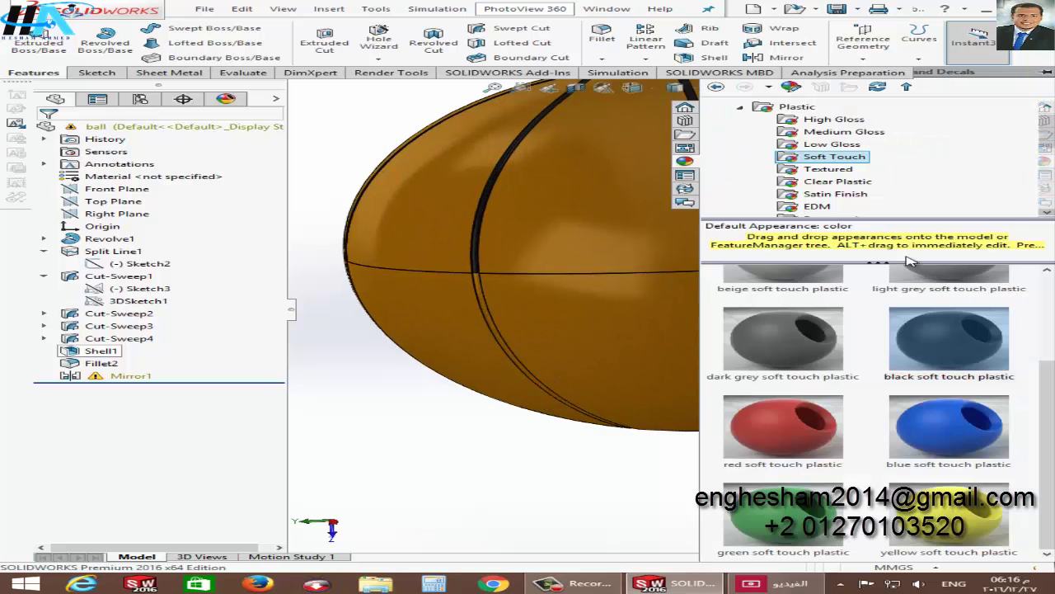
pyautogui.moveTo(945, 348); pyautogui.dragTo(495, 336)
pyautogui.click(491, 334)
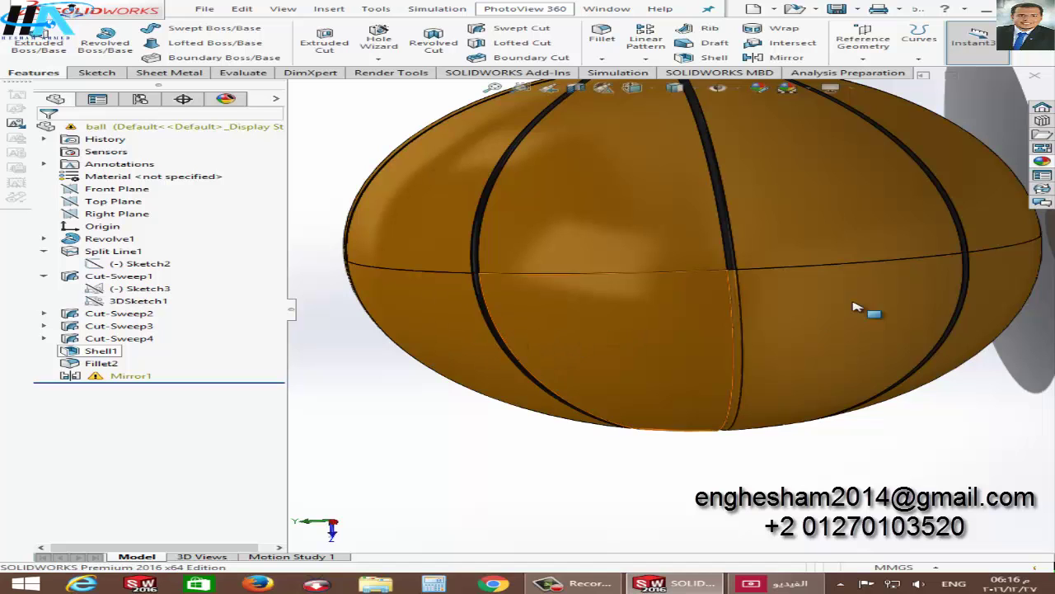
pyautogui.click(1042, 162)
pyautogui.moveTo(945, 322); pyautogui.dragTo(736, 307)
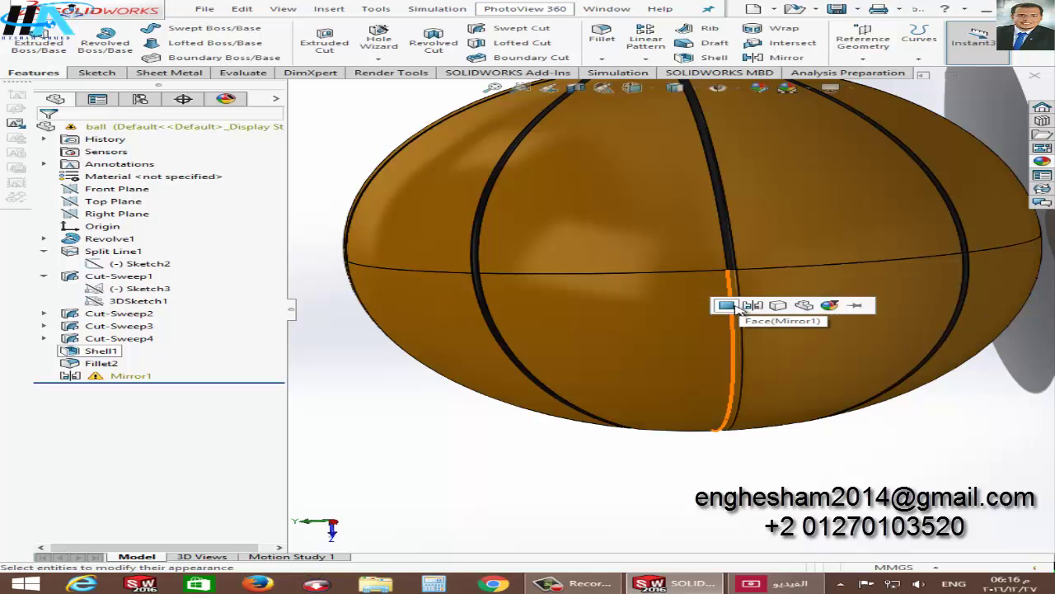
# Colour a further groove's fillet face black soft touch plastic.
pyautogui.scroll(-5, 636, 306)
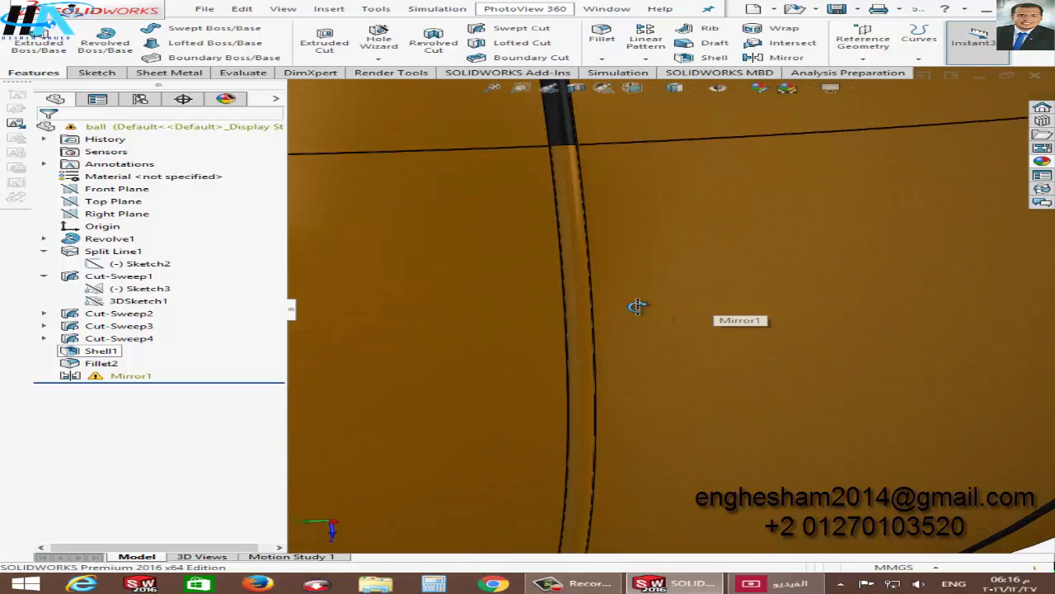
pyautogui.scroll(-3, 579, 304)
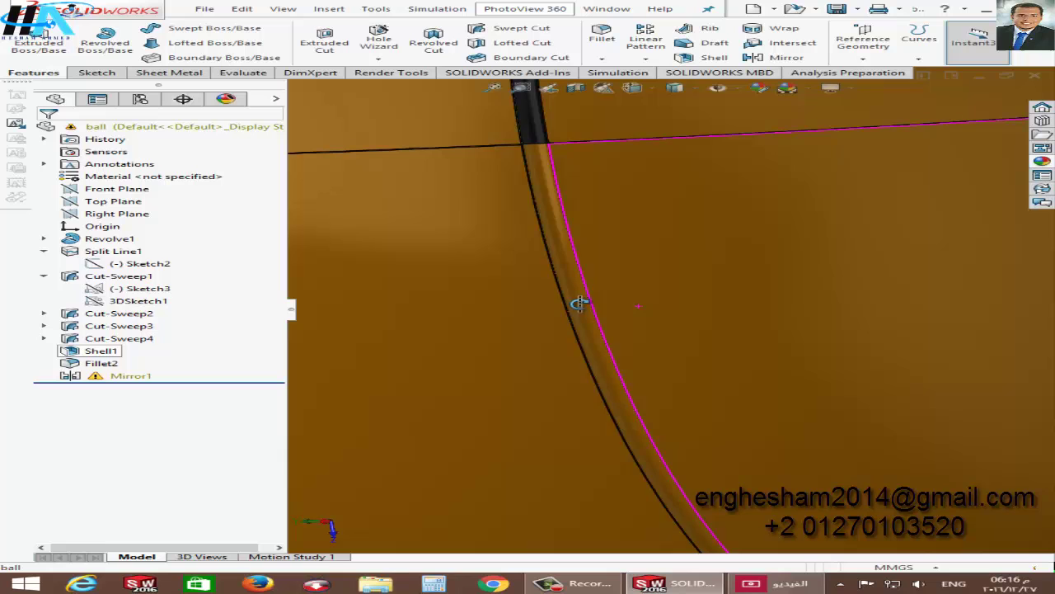
pyautogui.click(1042, 163)
pyautogui.moveTo(932, 332); pyautogui.dragTo(578, 288)
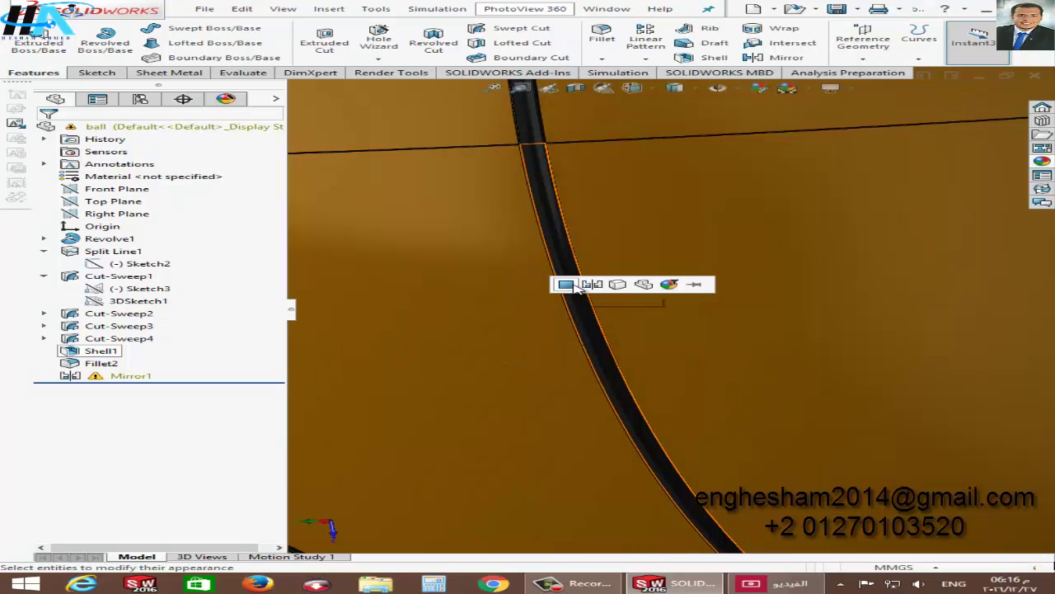
pyautogui.click(566, 284)
pyautogui.scroll(8, 627, 292)
pyautogui.moveTo(685, 290)
pyautogui.mouseDown(button='middle')
pyautogui.moveTo(478, 278)
pyautogui.moveTo(668, 283)
pyautogui.mouseUp(button='middle')
# Drop black soft touch plastic onto a groove face on the left of the ball.
pyautogui.scroll(-3, 668, 283)
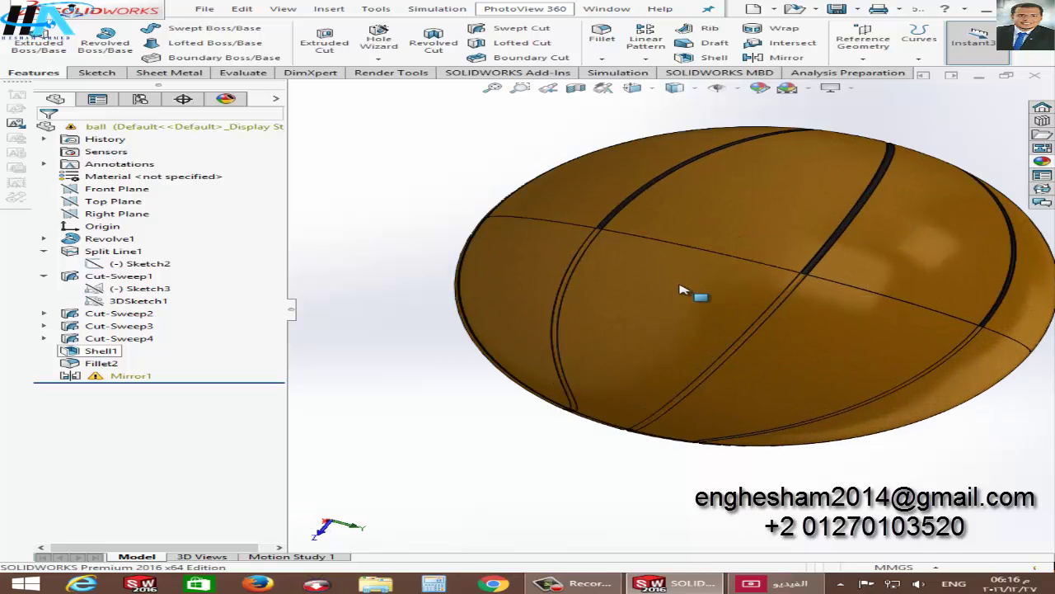
pyautogui.click(1045, 163)
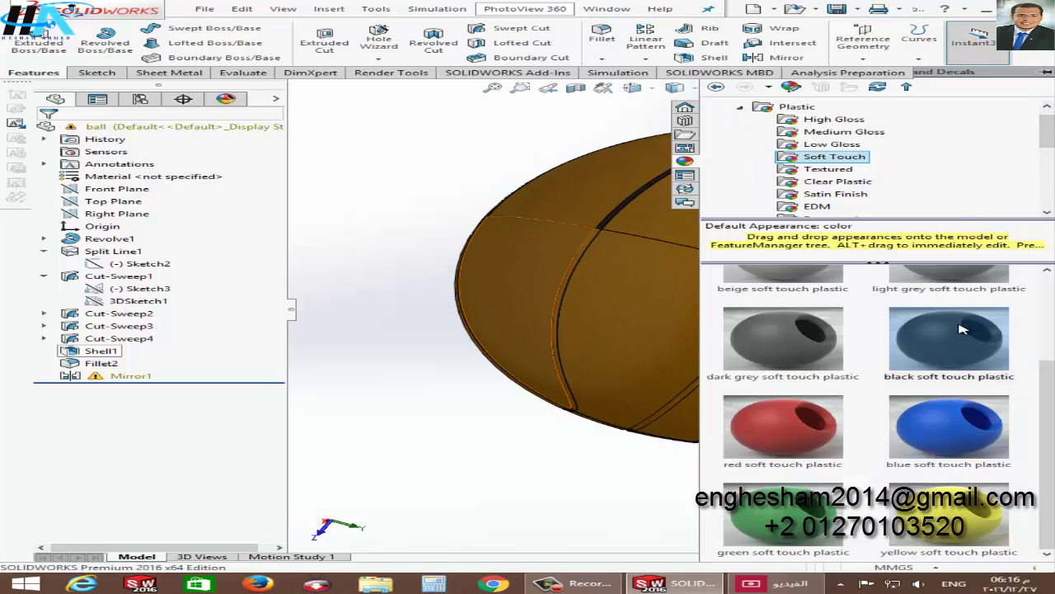
pyautogui.moveTo(961, 329); pyautogui.dragTo(588, 248)
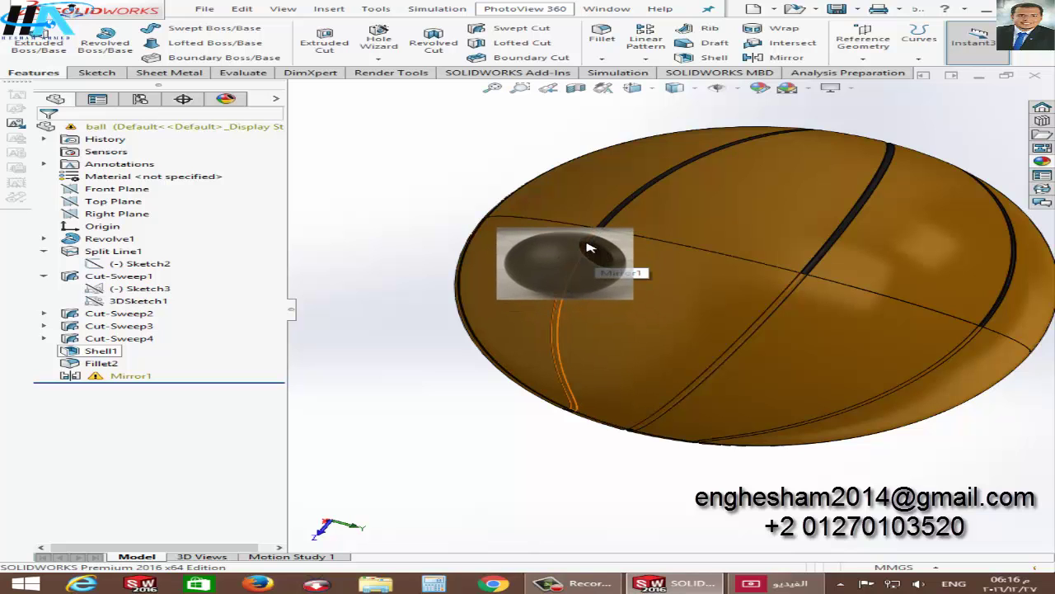
pyautogui.scroll(-3, 701, 305)
pyautogui.scroll(-3, 788, 328)
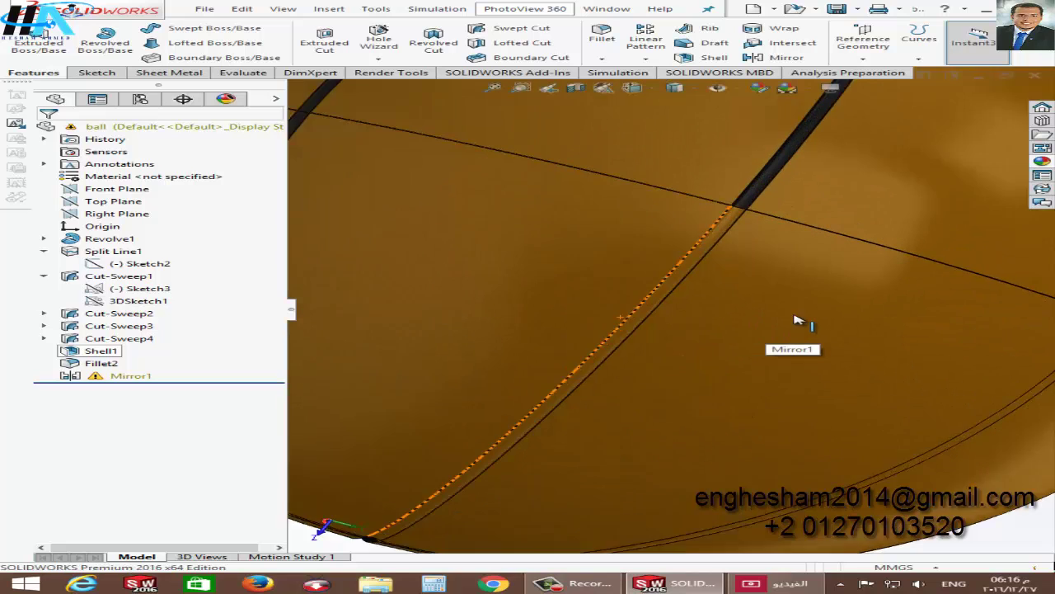
pyautogui.scroll(-1, 796, 321)
# Drop black plastic onto another groove's fillet face, then turn the ball toward the upper seams.
pyautogui.click(1043, 165)
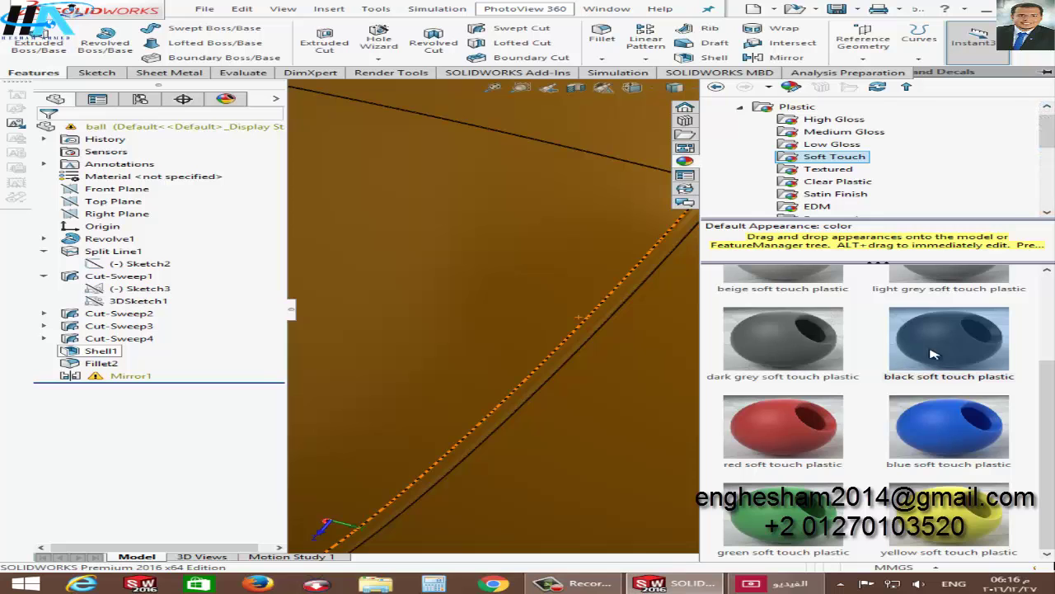
pyautogui.moveTo(932, 353); pyautogui.dragTo(626, 309)
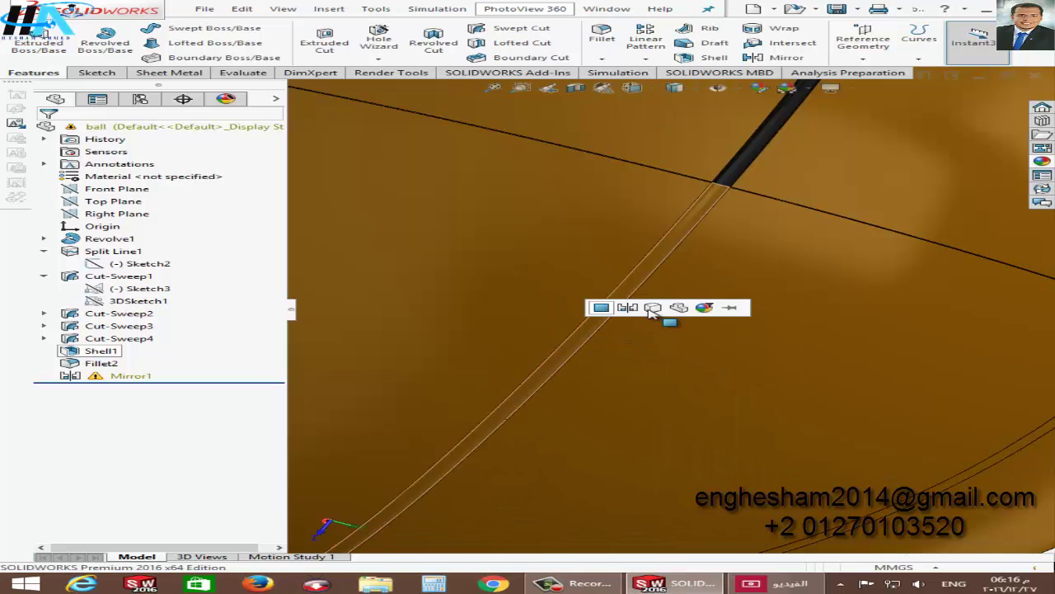
pyautogui.press('f')
pyautogui.moveTo(766, 330); pyautogui.dragTo(660, 295, button='middle')
pyautogui.scroll(-2, 659, 294)
pyautogui.scroll(-2, 695, 302)
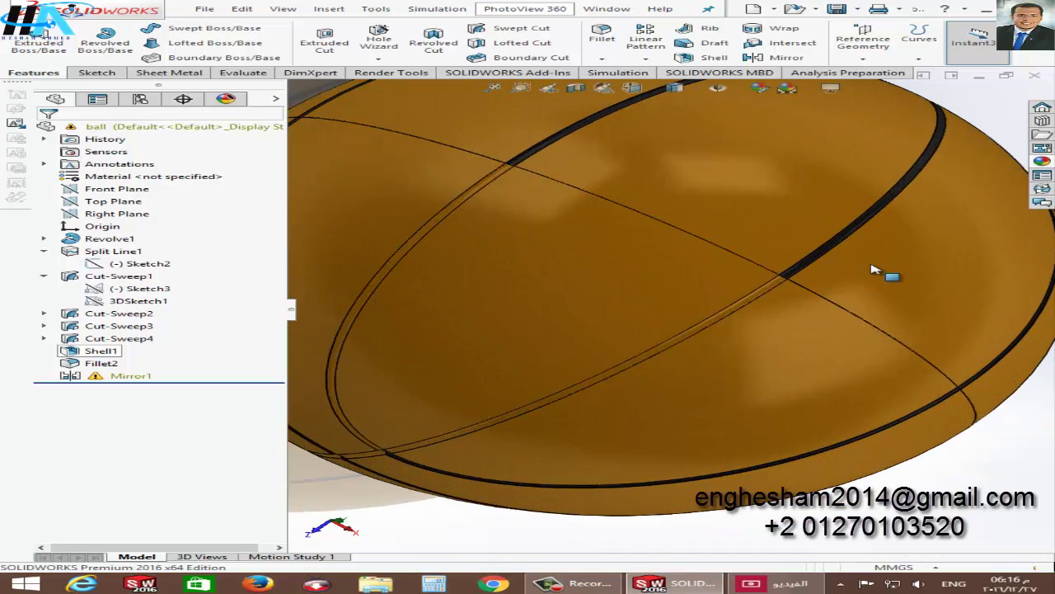
pyautogui.scroll(-1, 875, 270)
# Apply black soft touch plastic to two upper seam groove faces.
pyautogui.click(1042, 161)
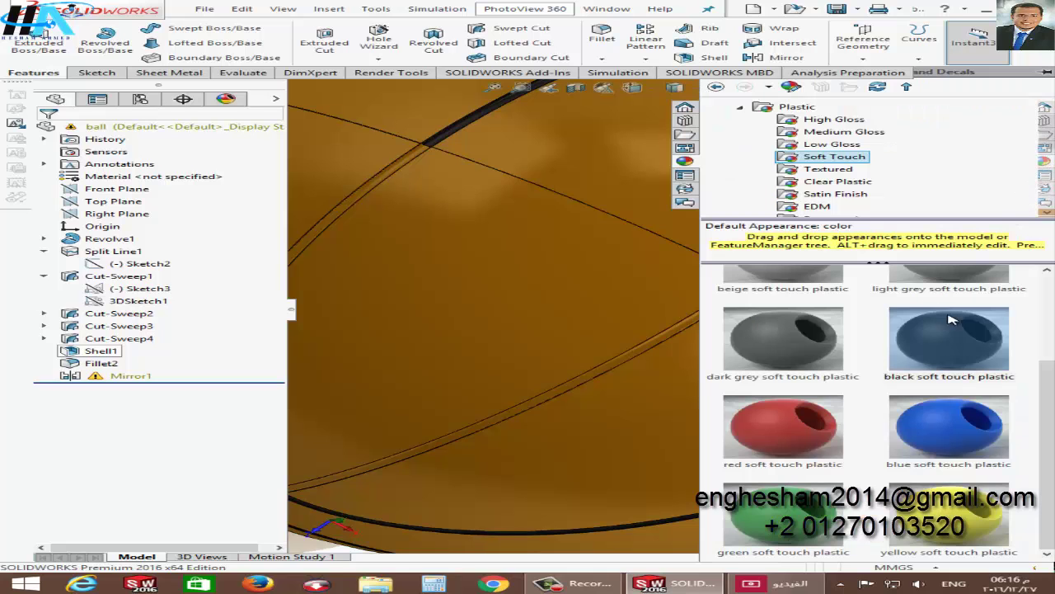
pyautogui.moveTo(936, 344); pyautogui.dragTo(672, 330)
pyautogui.click(1042, 162)
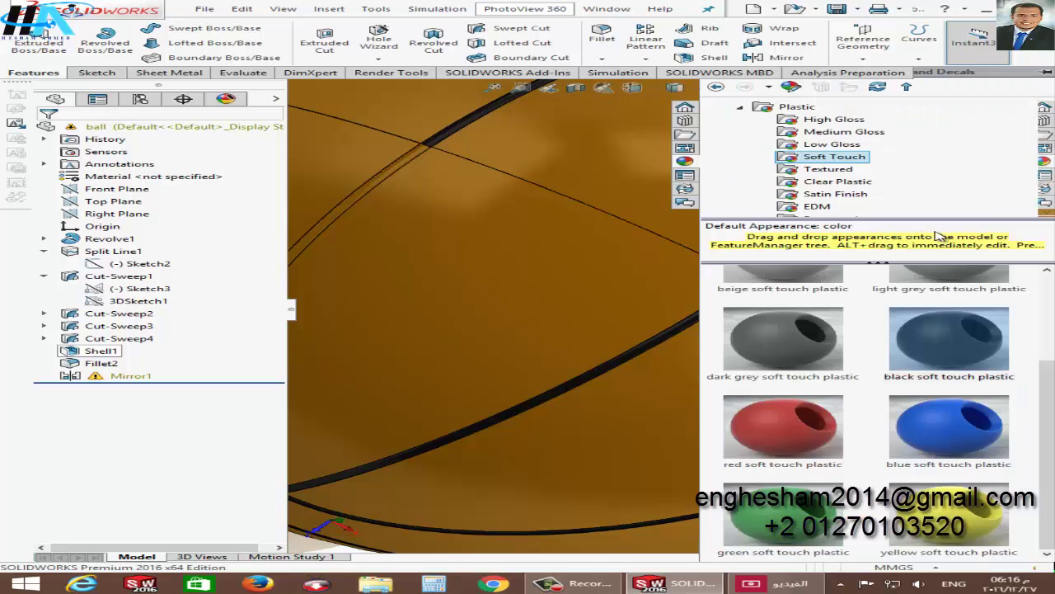
pyautogui.moveTo(932, 359); pyautogui.dragTo(391, 175)
pyautogui.click(386, 173)
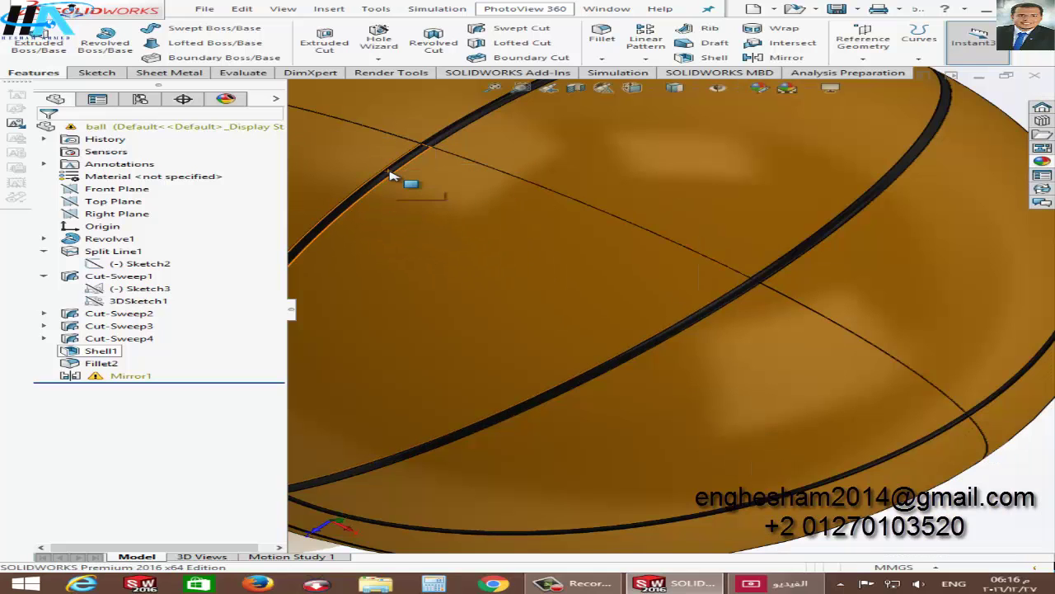
# Orbit the ball to check the black seams, then close the appearance library.
pyautogui.press('f')
pyautogui.moveTo(645, 295); pyautogui.dragTo(775, 302, button='middle')
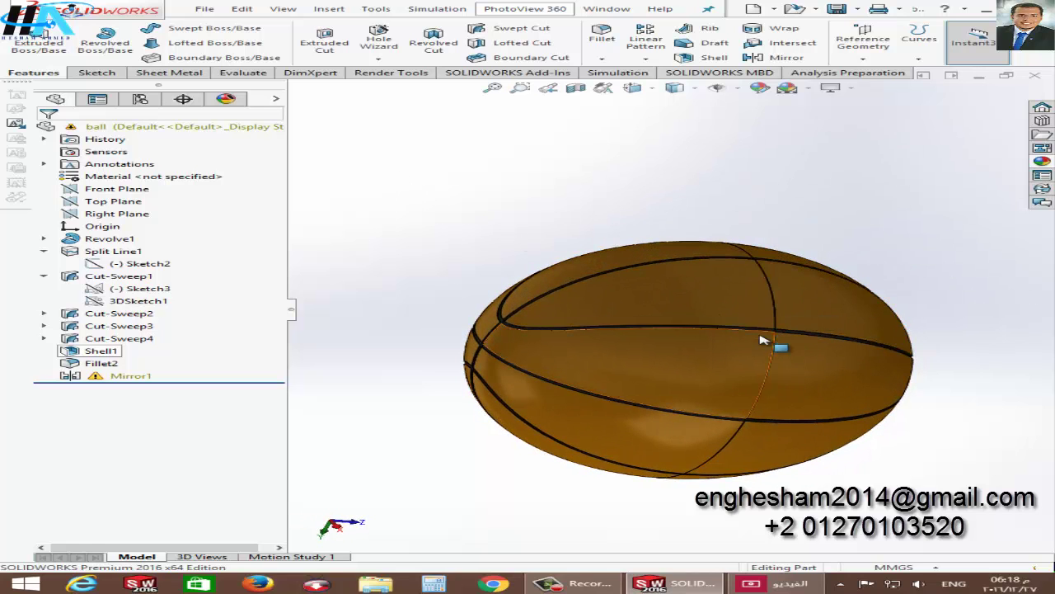
pyautogui.moveTo(772, 341)
pyautogui.mouseDown(button='middle')
pyautogui.moveTo(337, 285)
pyautogui.moveTo(499, 262)
pyautogui.moveTo(559, 294)
pyautogui.moveTo(797, 371)
pyautogui.moveTo(700, 344)
pyautogui.moveTo(635, 288)
pyautogui.moveTo(667, 393)
pyautogui.mouseUp(button='middle')
pyautogui.click(1043, 163)
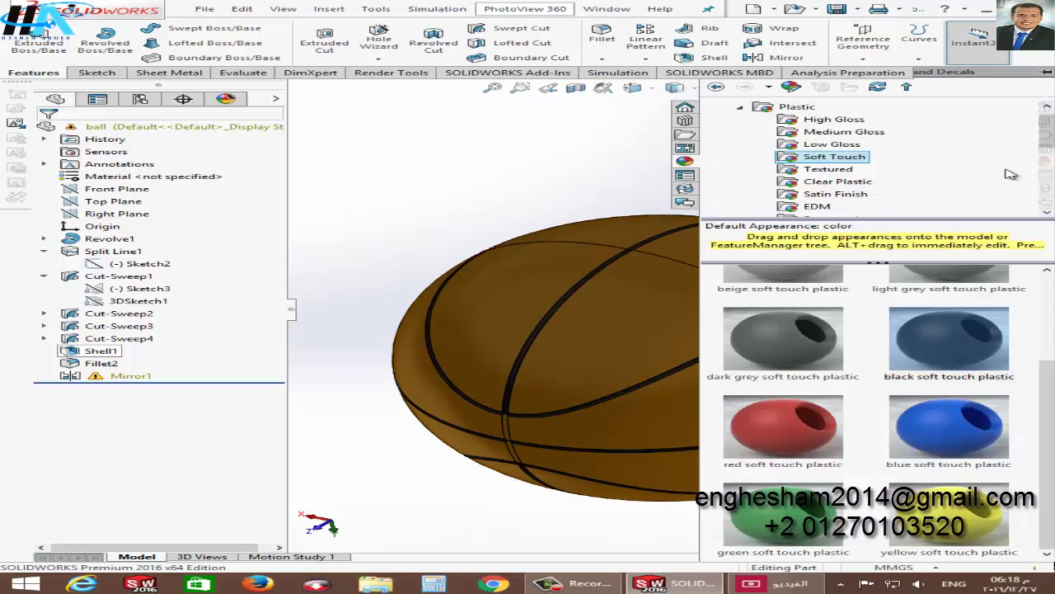
pyautogui.click(532, 185)
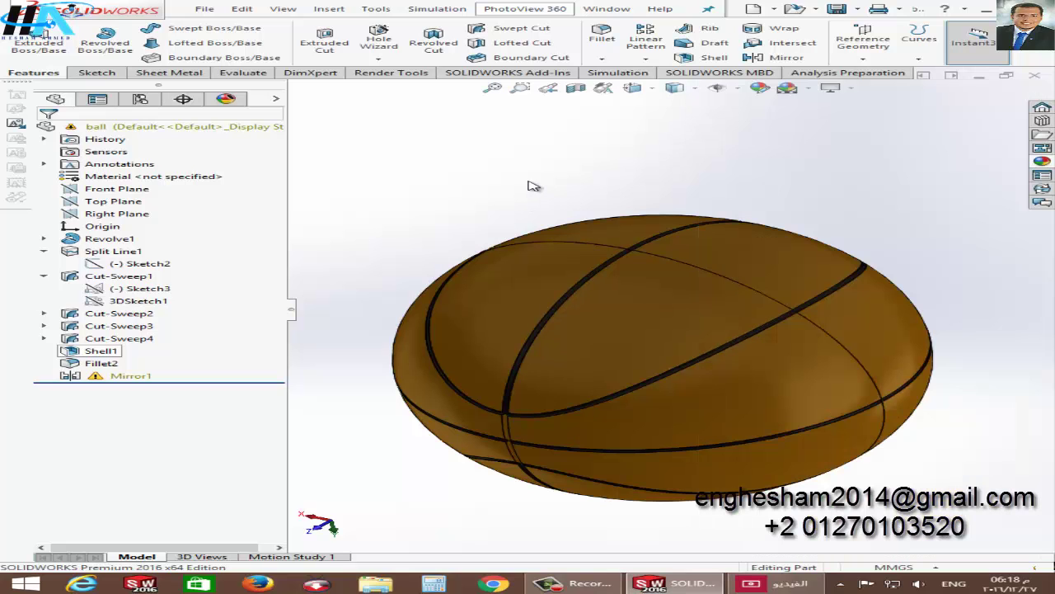